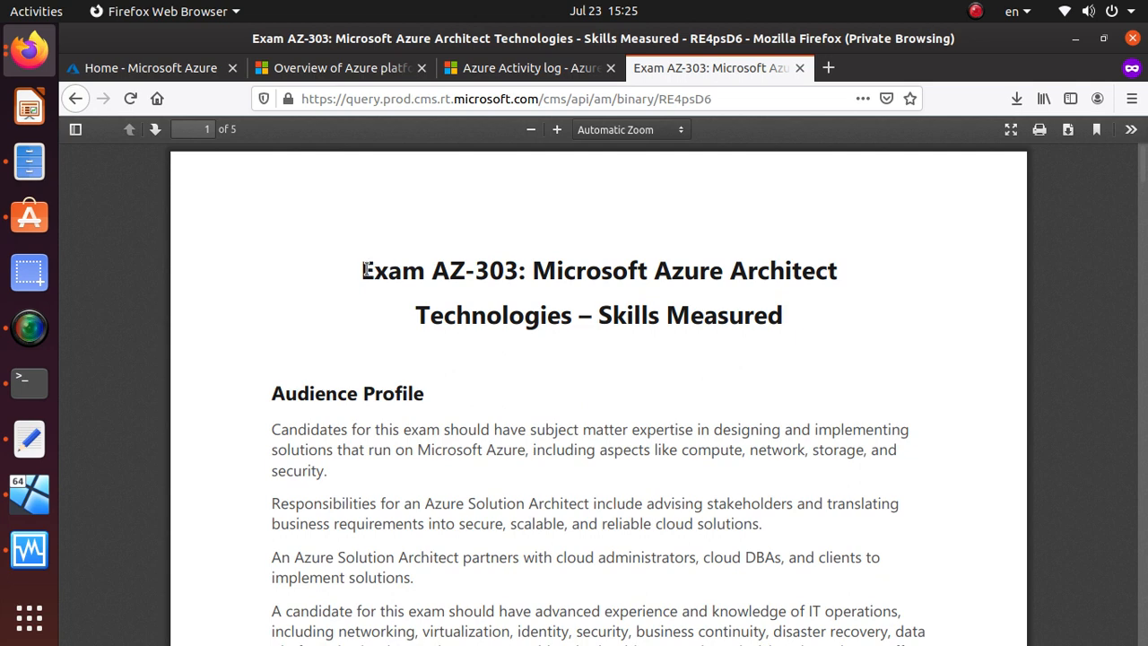
Step: Review the AZ-303 exam title and the "configure diagnostic settings on resources" topic under monitor performance, highlighting both
{"action": "left_click_drag", "start_coordinate": [362, 269], "coordinate": [515, 285]}
{"action": "left_click_drag", "start_coordinate": [593, 287], "coordinate": [754, 296]}
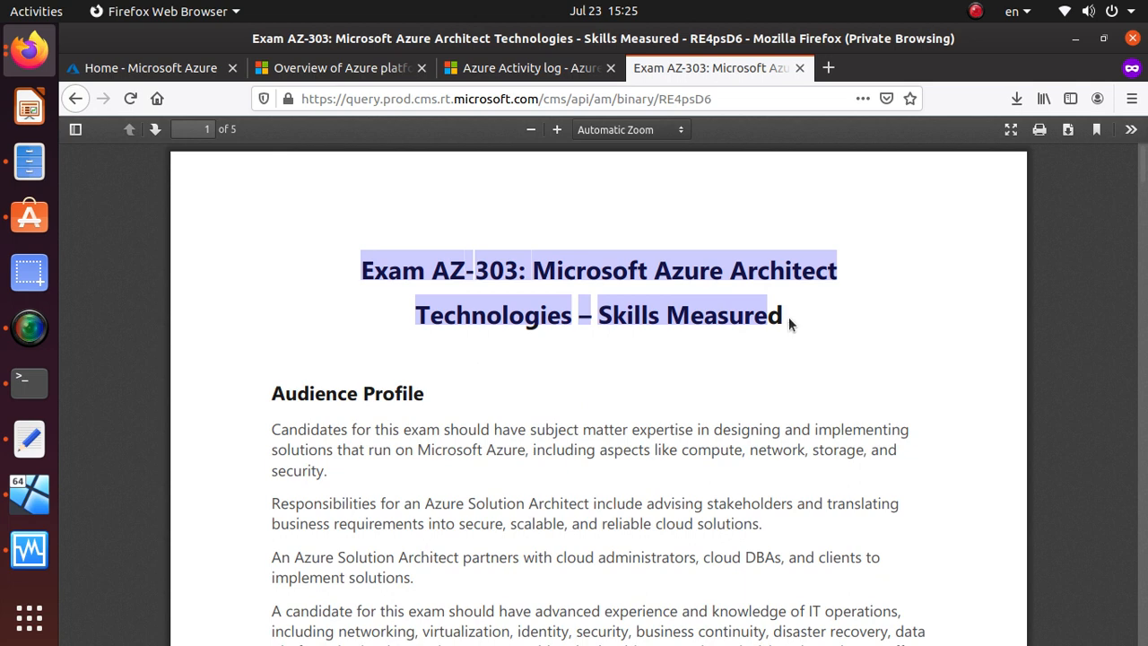
{"action": "scroll", "coordinate": [478, 395], "scroll_direction": "down", "scroll_amount": 6}
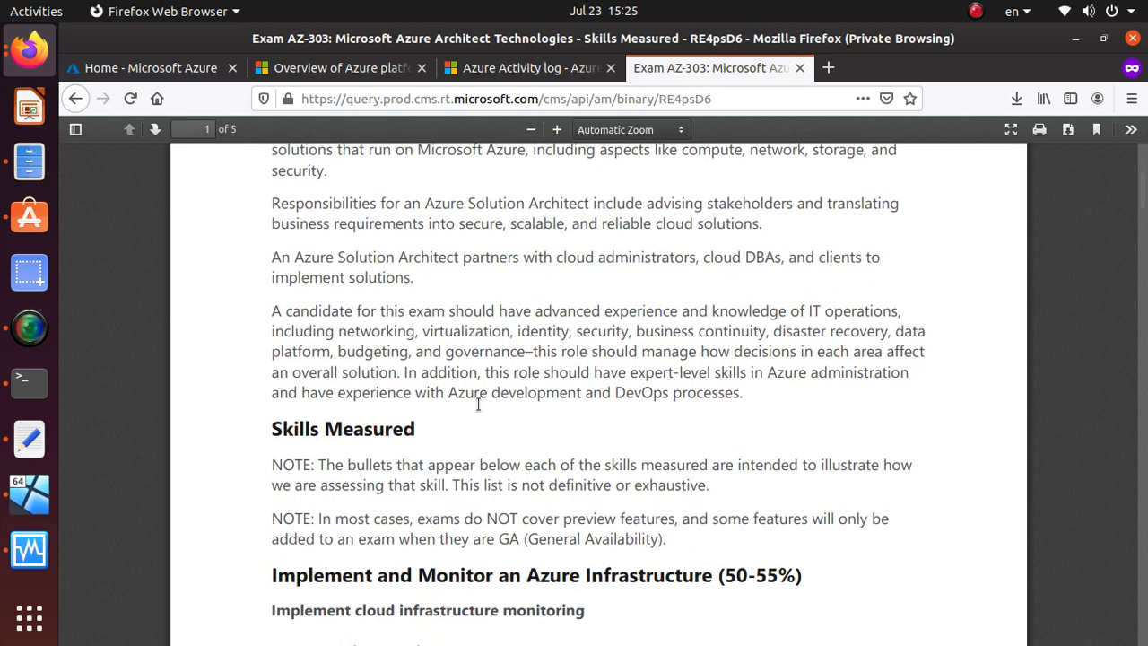
{"action": "scroll", "coordinate": [480, 399], "scroll_direction": "down", "scroll_amount": 2}
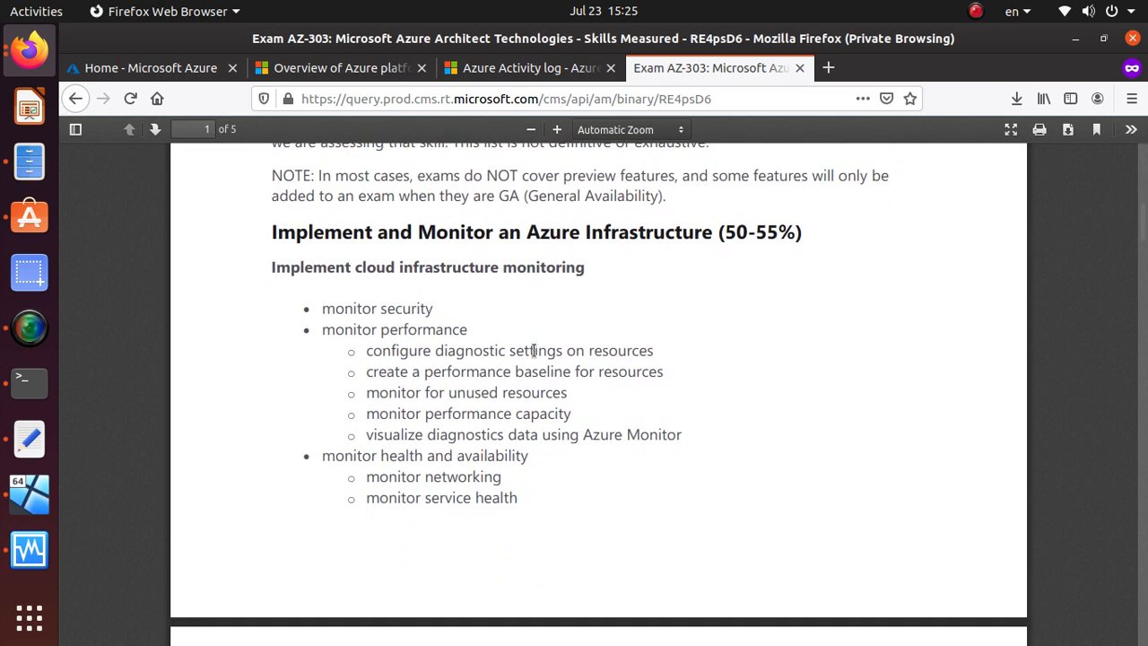
{"action": "double_click", "coordinate": [535, 350]}
{"action": "triple_click", "coordinate": [535, 350]}
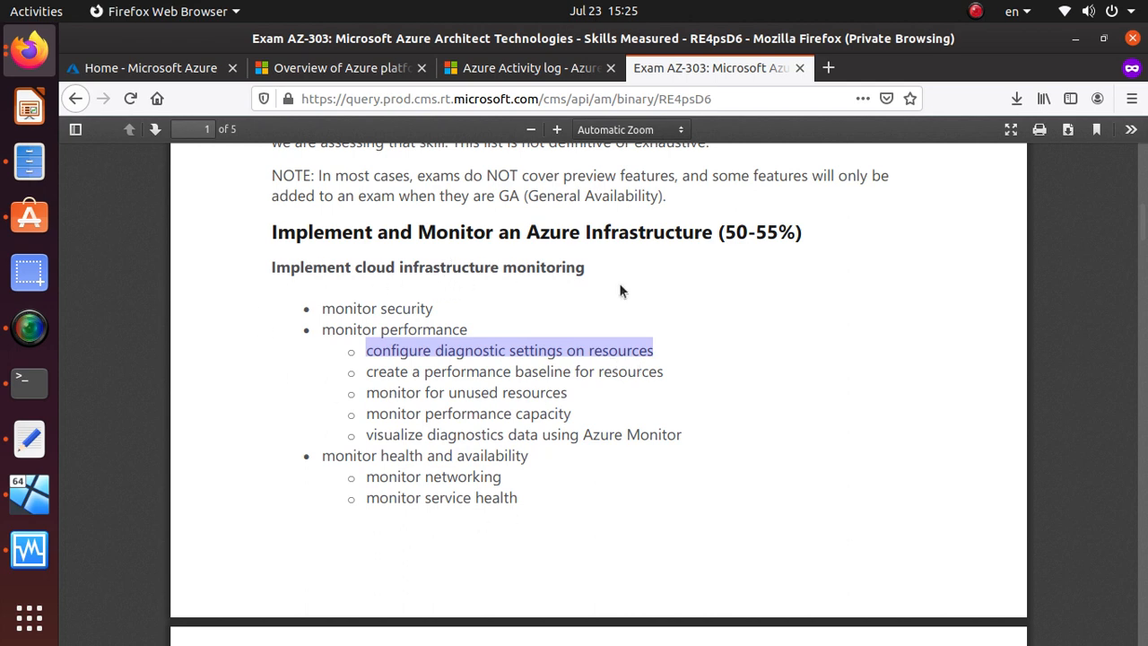
Step: Switch to the july-august notes in Text Editor and review the four listed log types, highlighting their headings
{"action": "left_click", "coordinate": [29, 438]}
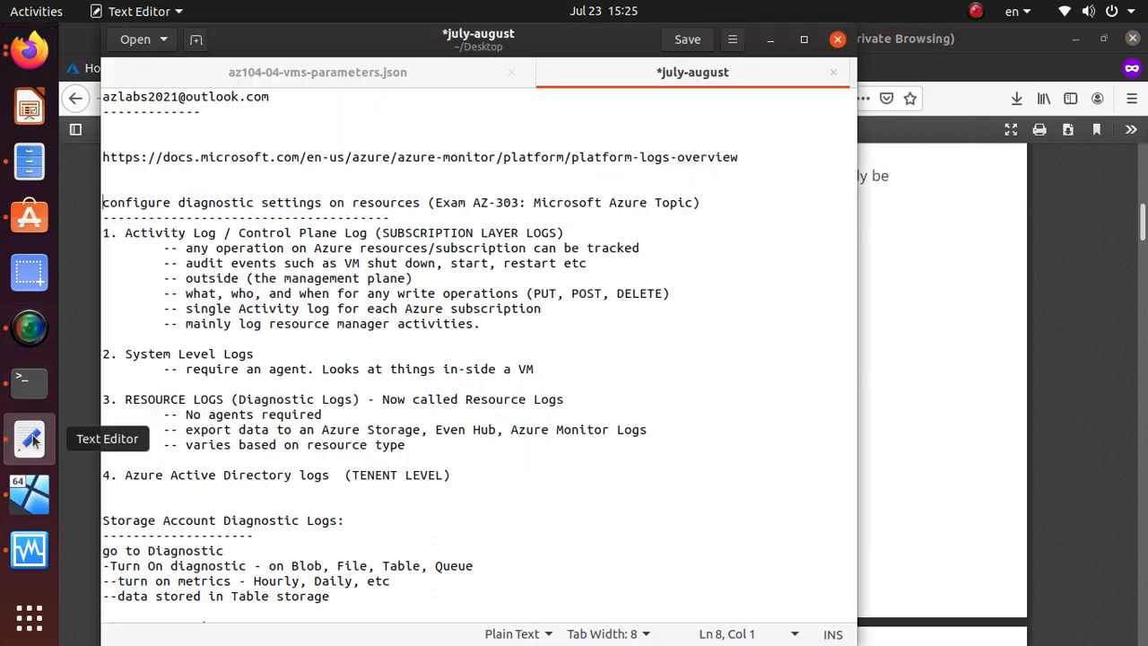
{"action": "scroll", "coordinate": [632, 445], "scroll_direction": "down", "scroll_amount": 3}
{"action": "scroll", "coordinate": [631, 446], "scroll_direction": "up", "scroll_amount": 4}
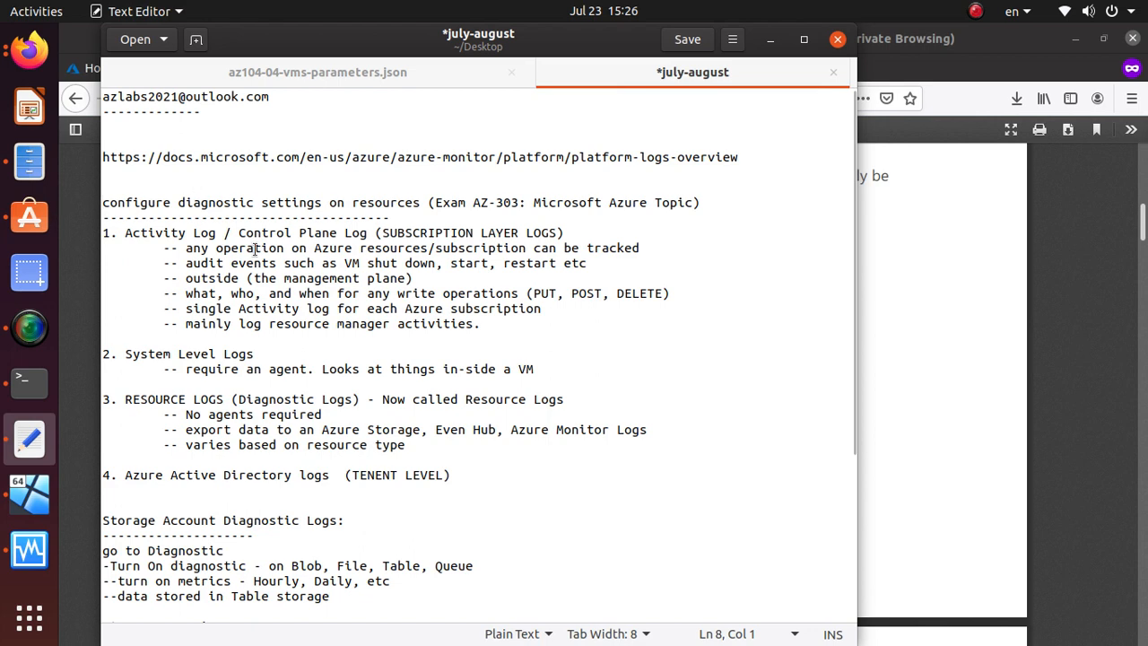
{"action": "left_click_drag", "start_coordinate": [223, 232], "coordinate": [68, 233]}
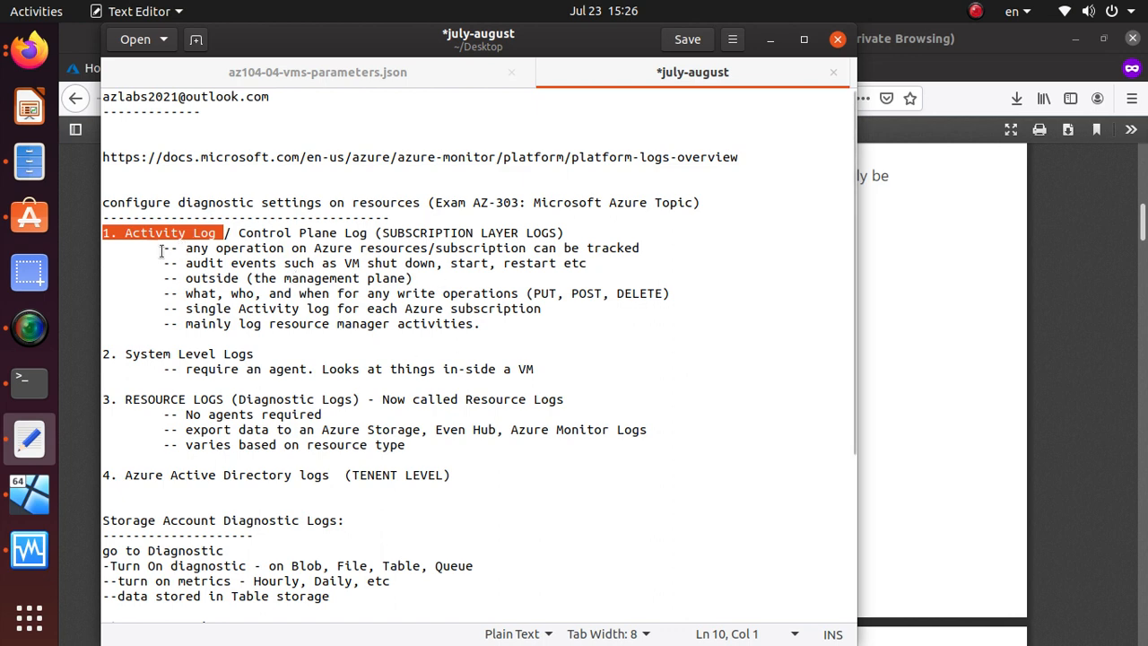
{"action": "left_click", "coordinate": [213, 235]}
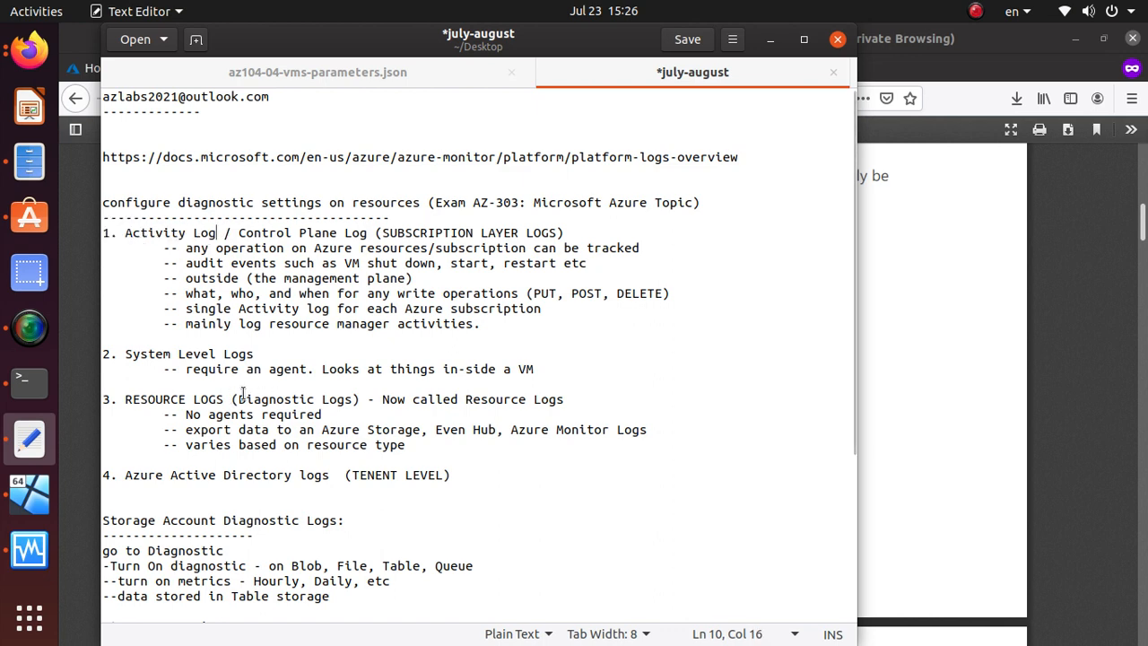
{"action": "left_click_drag", "start_coordinate": [238, 399], "coordinate": [356, 398]}
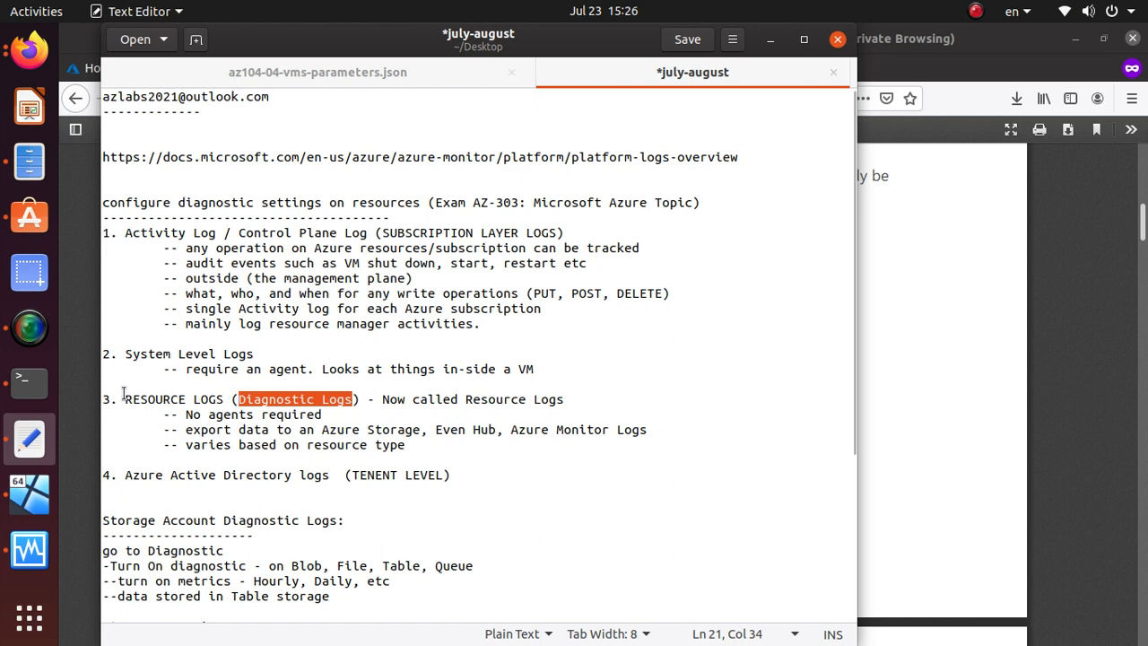
{"action": "left_click_drag", "start_coordinate": [125, 400], "coordinate": [224, 399]}
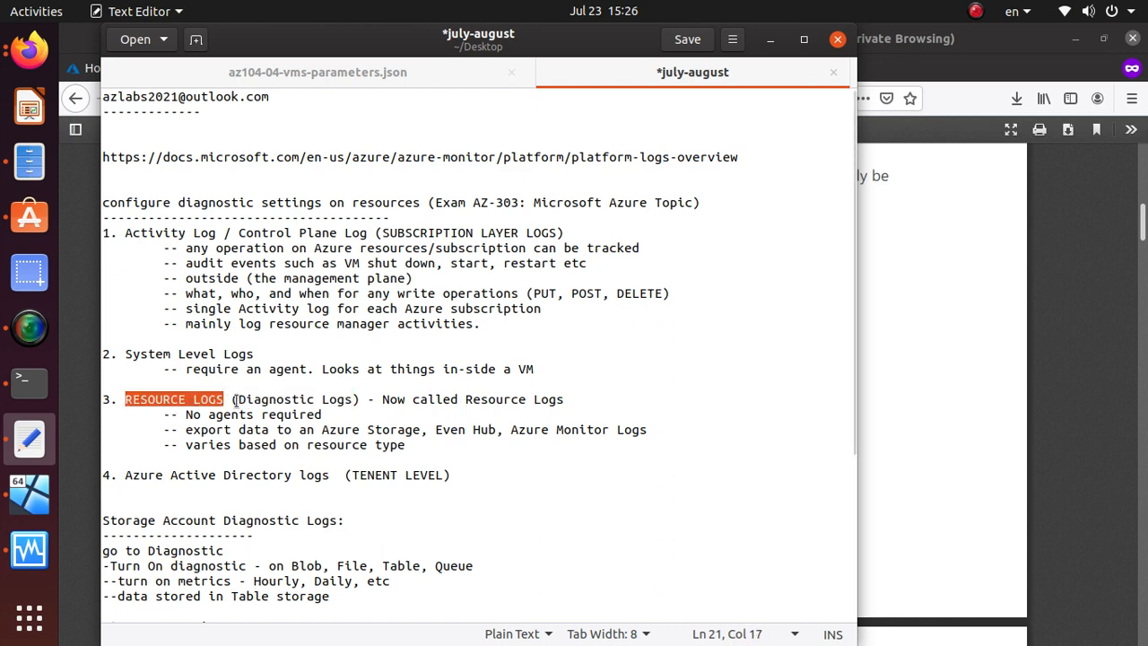
{"action": "left_click_drag", "start_coordinate": [125, 474], "coordinate": [329, 474]}
{"action": "left_click_drag", "start_coordinate": [558, 370], "coordinate": [80, 346]}
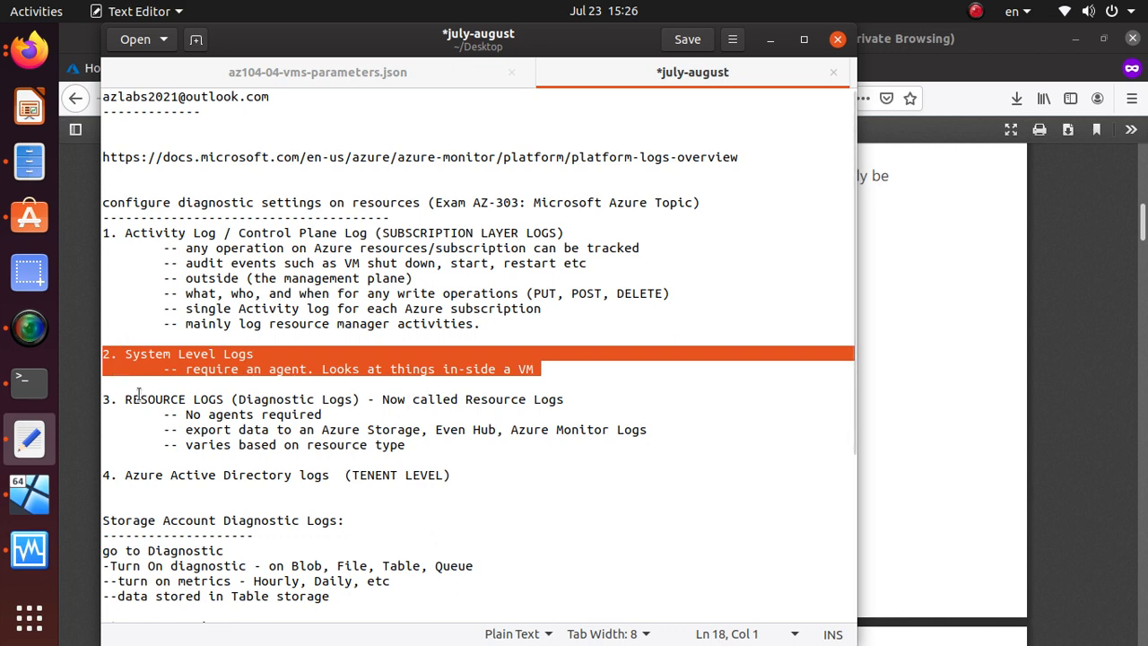
{"action": "left_click_drag", "start_coordinate": [471, 474], "coordinate": [84, 395]}
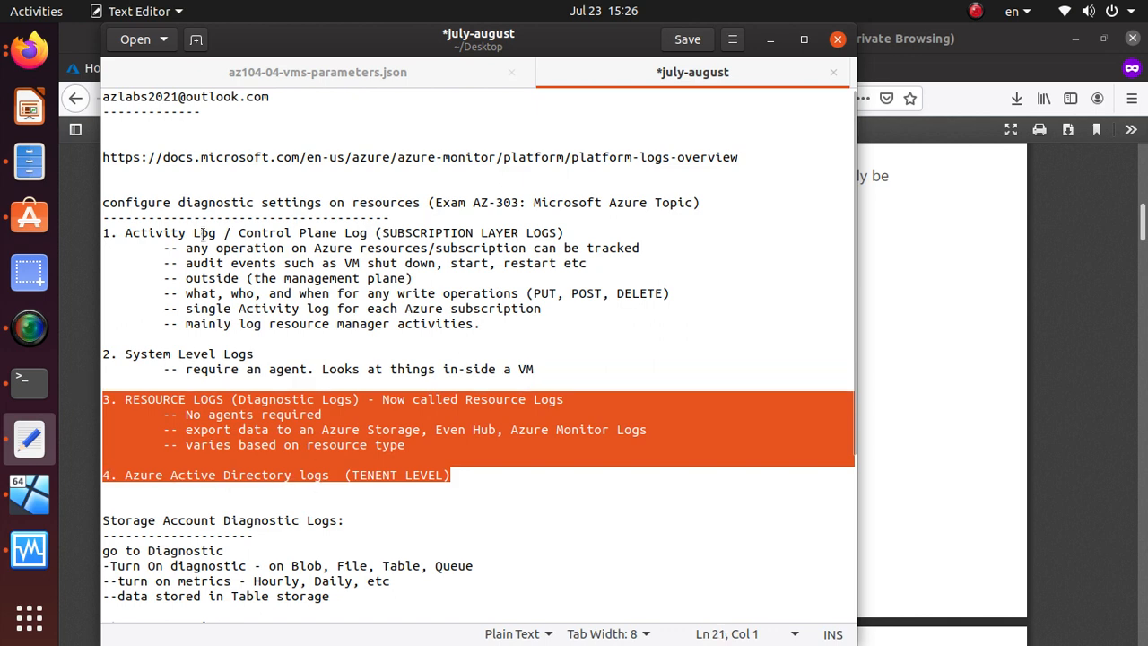
Step: Examine the Activity Log section of the notes, highlighting its heading and the points on subscription scope, management plane and write operations
{"action": "left_click_drag", "start_coordinate": [225, 235], "coordinate": [4, 299]}
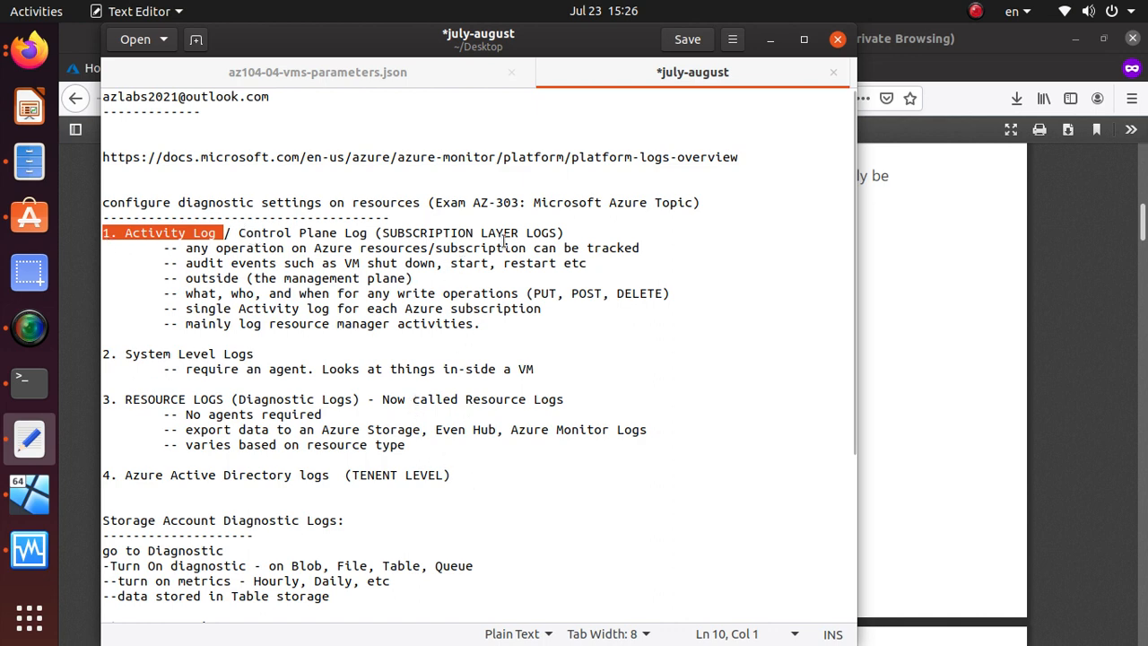
{"action": "left_click_drag", "start_coordinate": [567, 235], "coordinate": [61, 232]}
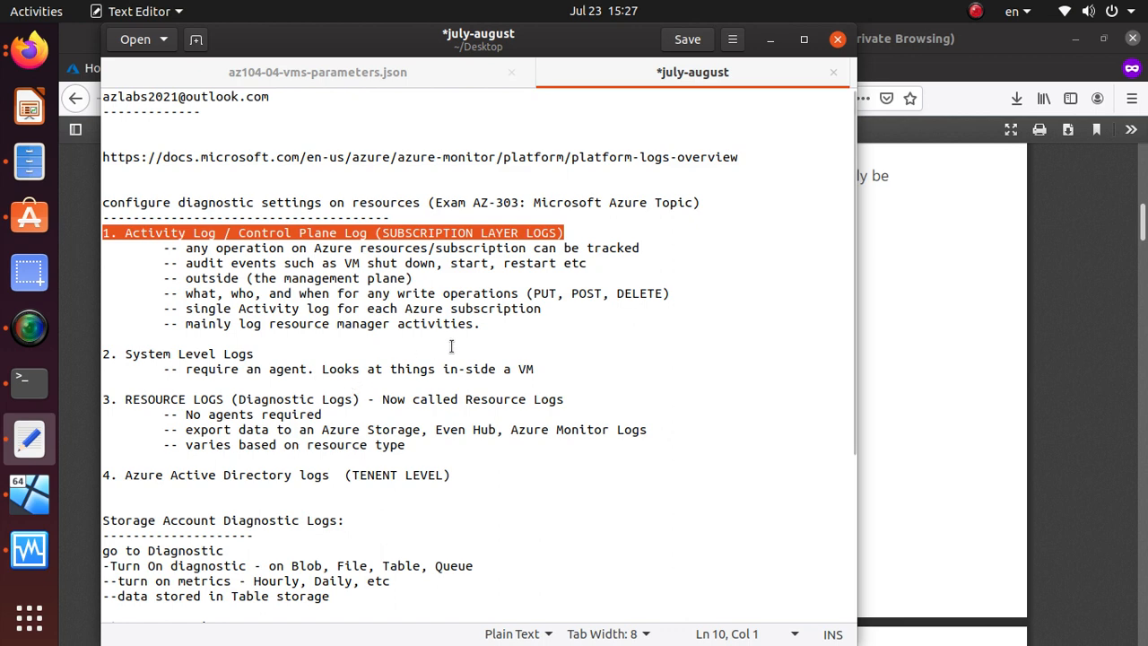
{"action": "left_click", "coordinate": [282, 322]}
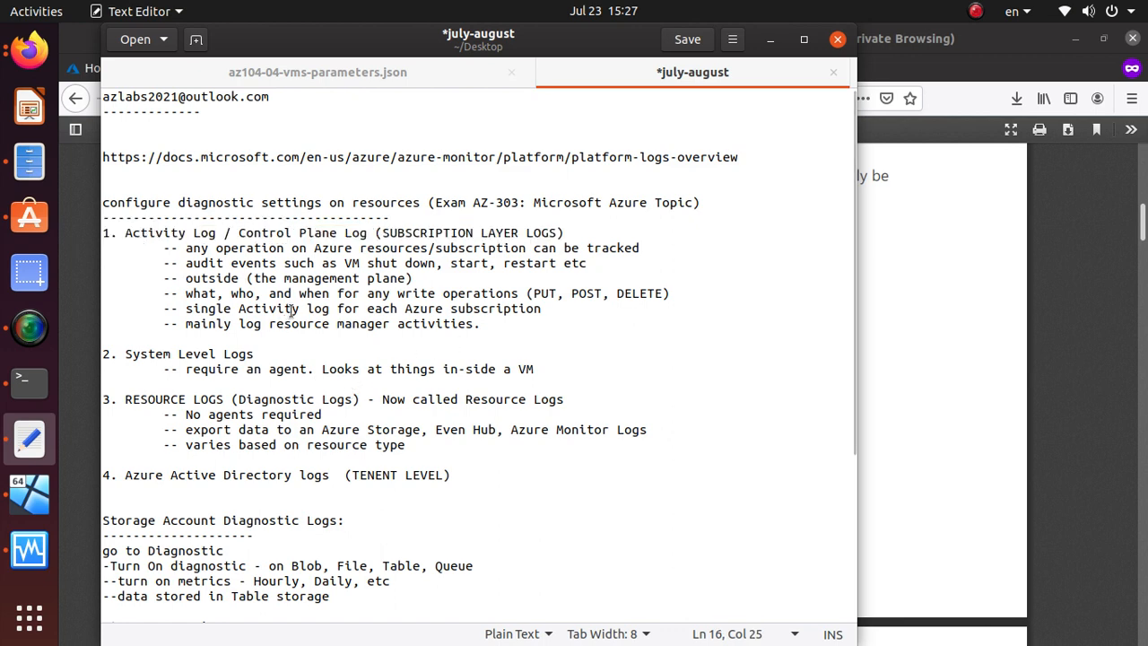
{"action": "triple_click", "coordinate": [287, 308]}
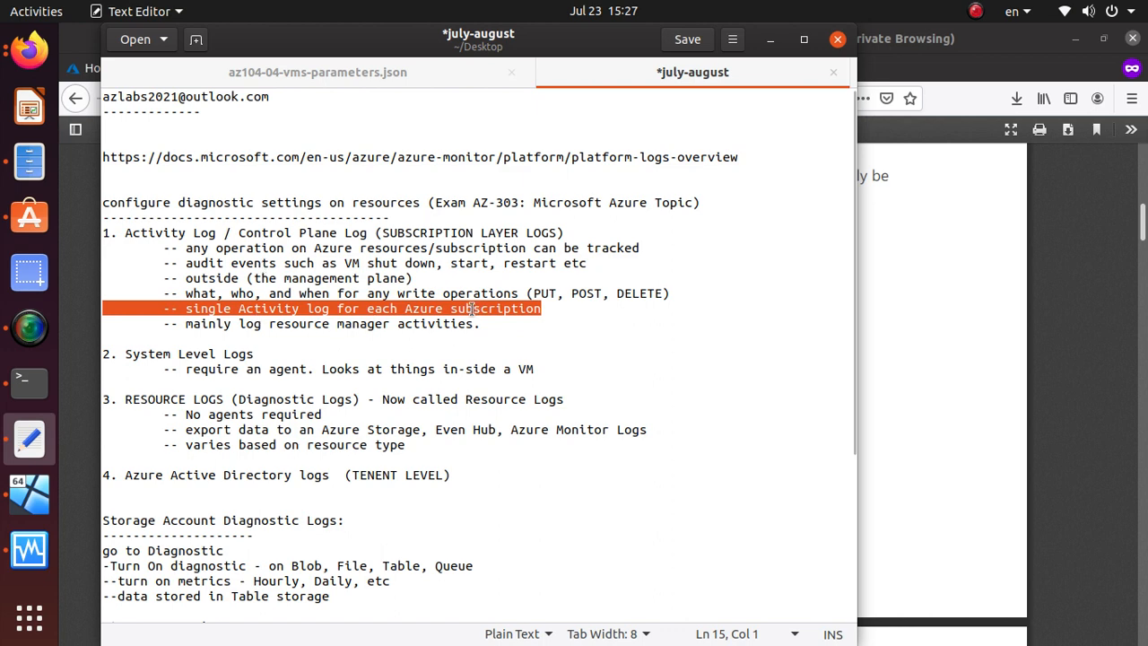
{"action": "left_click_drag", "start_coordinate": [491, 326], "coordinate": [110, 302]}
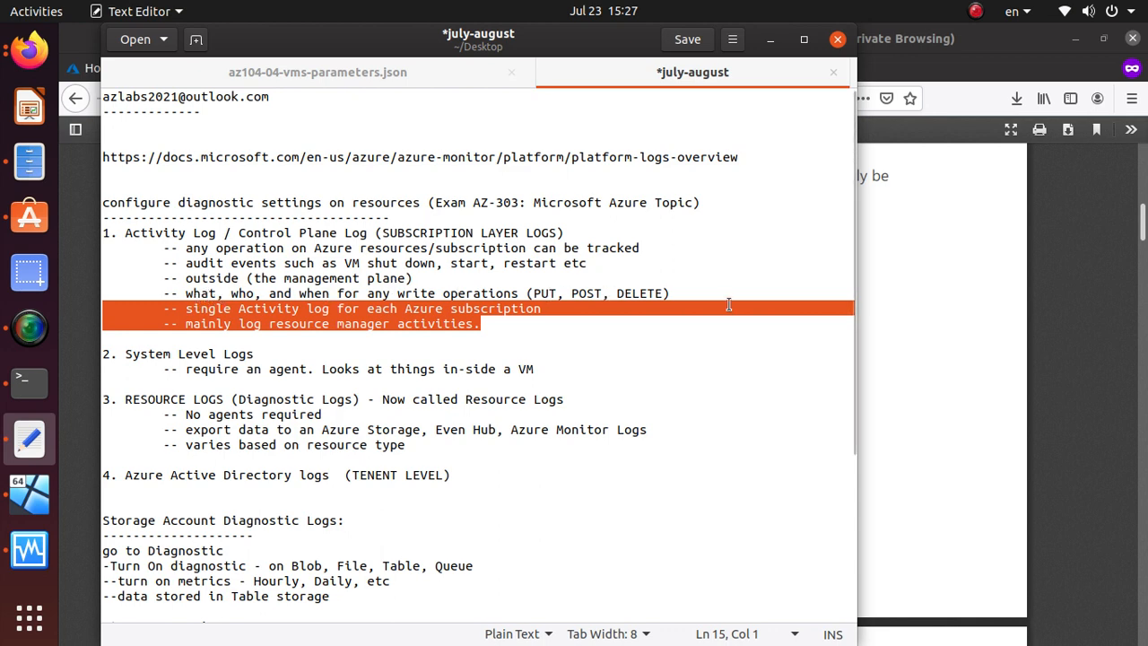
{"action": "left_click_drag", "start_coordinate": [416, 278], "coordinate": [74, 279]}
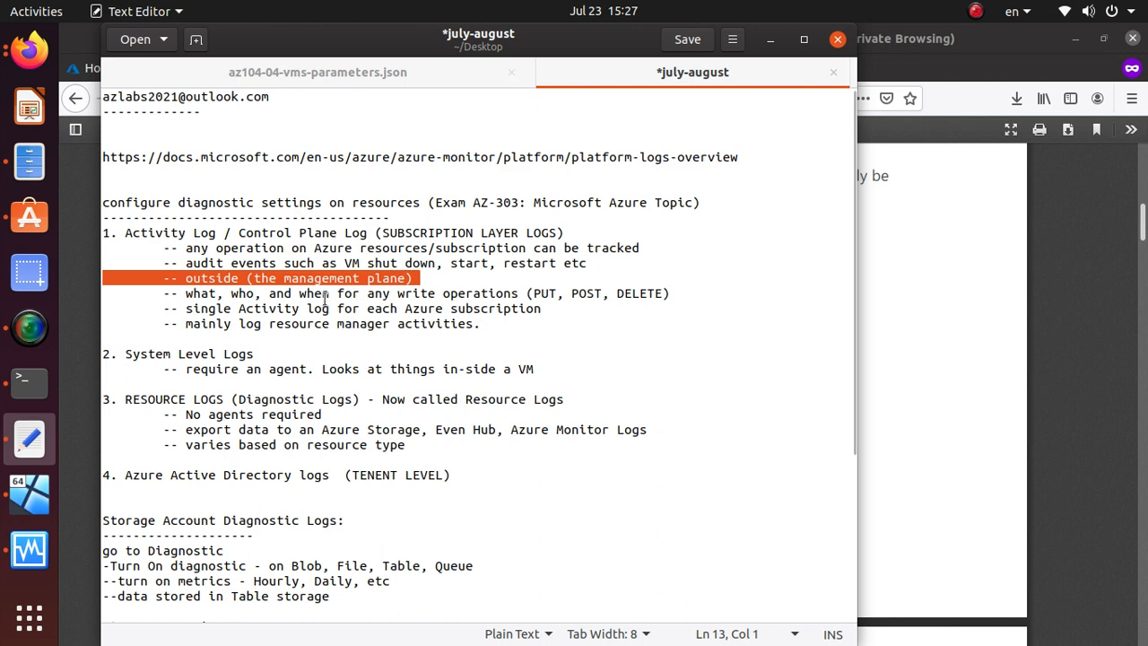
{"action": "double_click", "coordinate": [273, 294]}
{"action": "left_click", "coordinate": [274, 294]}
{"action": "double_click", "coordinate": [272, 294]}
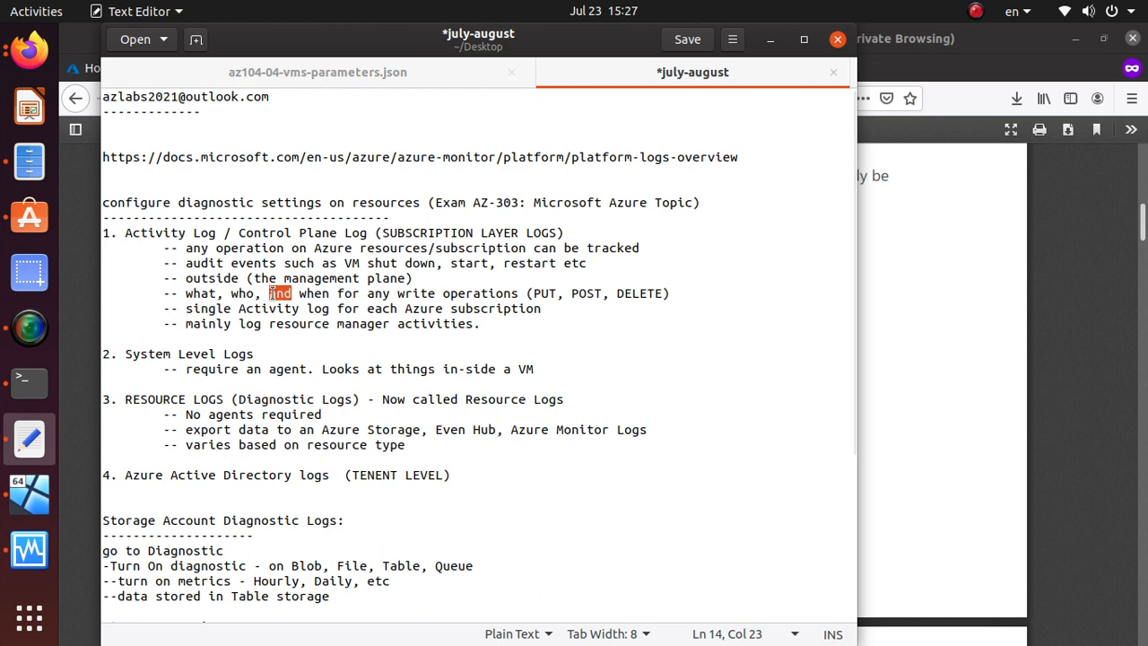
Step: Compare the Resource Logs (Diagnostic Logs), Activity Log and Azure Active Directory logs headings in the notes by highlighting them
{"action": "triple_click", "coordinate": [230, 401]}
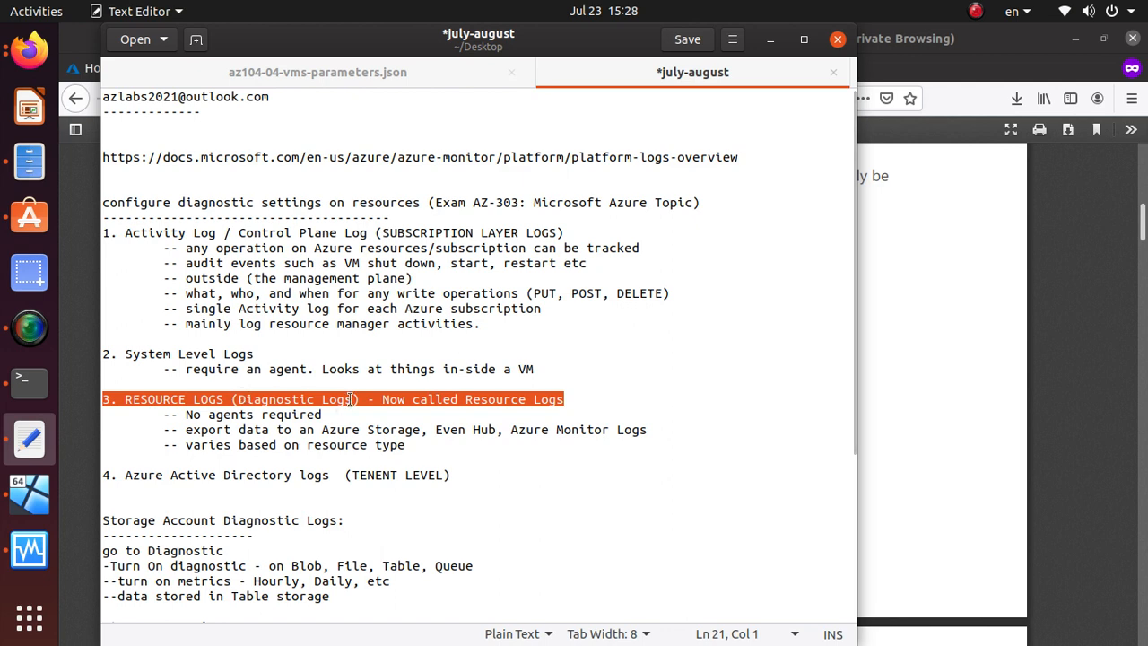
{"action": "left_click", "coordinate": [253, 399]}
{"action": "left_click_drag", "start_coordinate": [237, 399], "coordinate": [352, 399]}
{"action": "left_click", "coordinate": [216, 399]}
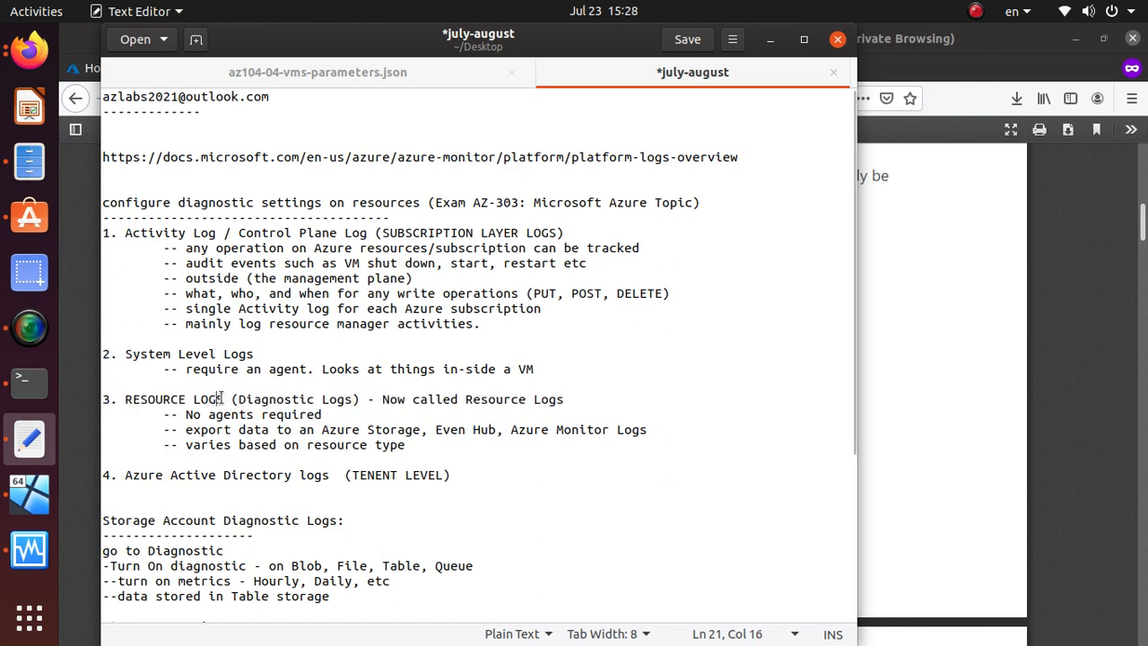
{"action": "triple_click", "coordinate": [220, 399]}
{"action": "left_click_drag", "start_coordinate": [223, 399], "coordinate": [113, 395]}
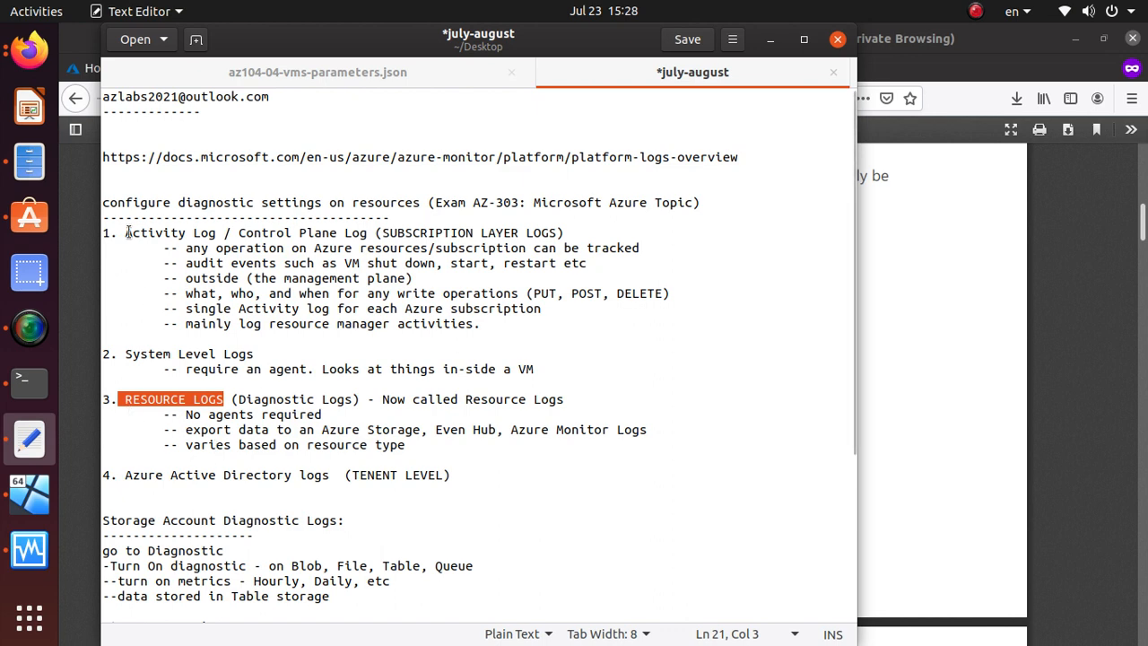
{"action": "left_click_drag", "start_coordinate": [127, 233], "coordinate": [223, 234]}
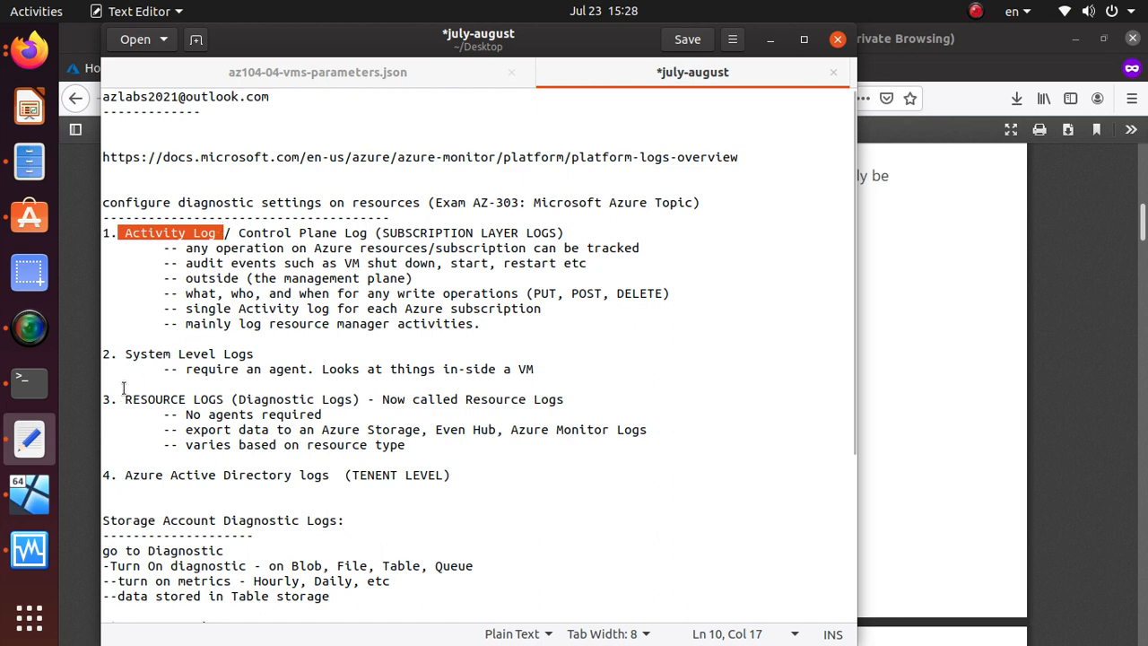
{"action": "left_click_drag", "start_coordinate": [125, 399], "coordinate": [362, 400]}
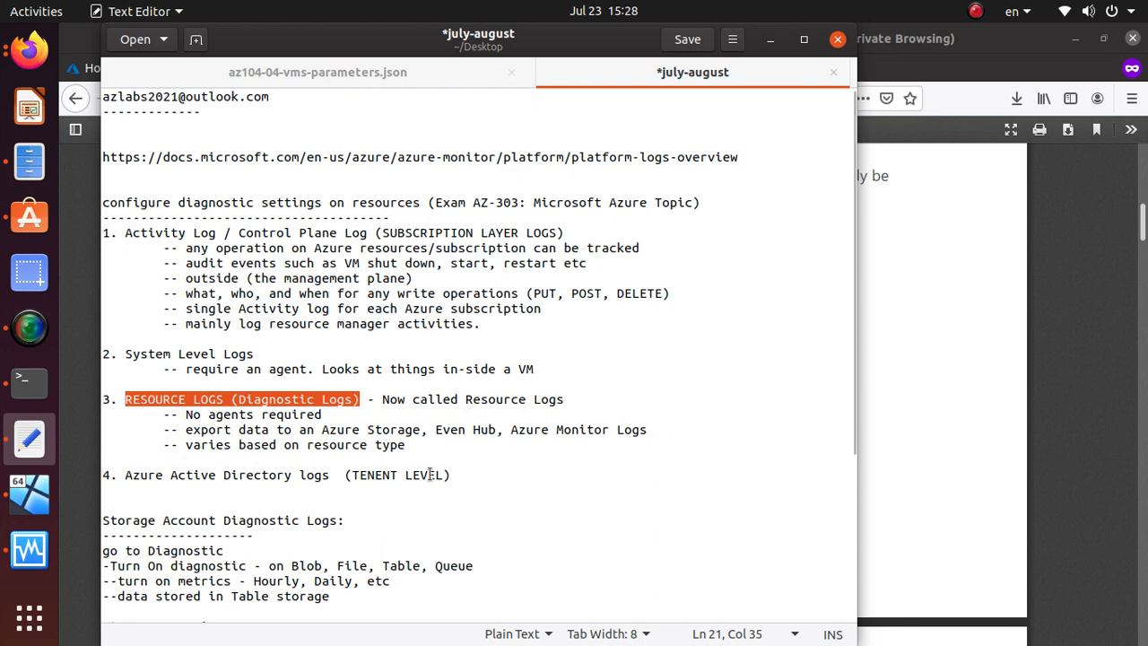
{"action": "left_click_drag", "start_coordinate": [462, 476], "coordinate": [95, 470]}
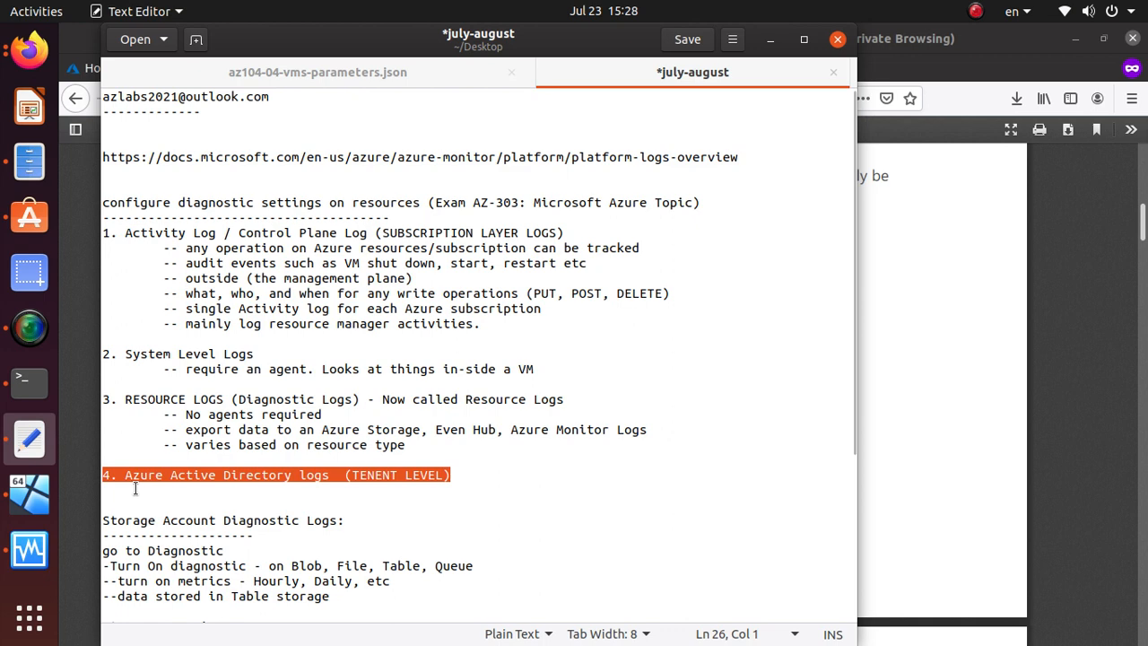
Step: Copy the platform-logs-overview URL from the notes and open it in a new Firefox tab
{"action": "left_click_drag", "start_coordinate": [741, 159], "coordinate": [99, 153]}
{"action": "right_click", "coordinate": [129, 154]}
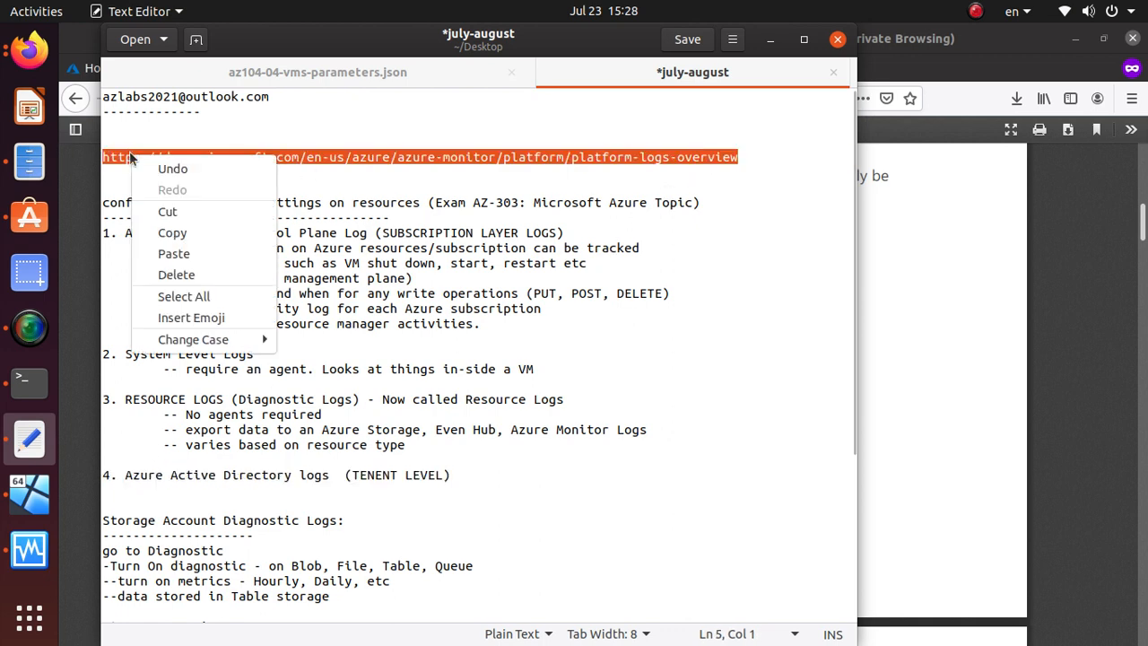
{"action": "left_click", "coordinate": [190, 231]}
{"action": "left_click", "coordinate": [937, 245]}
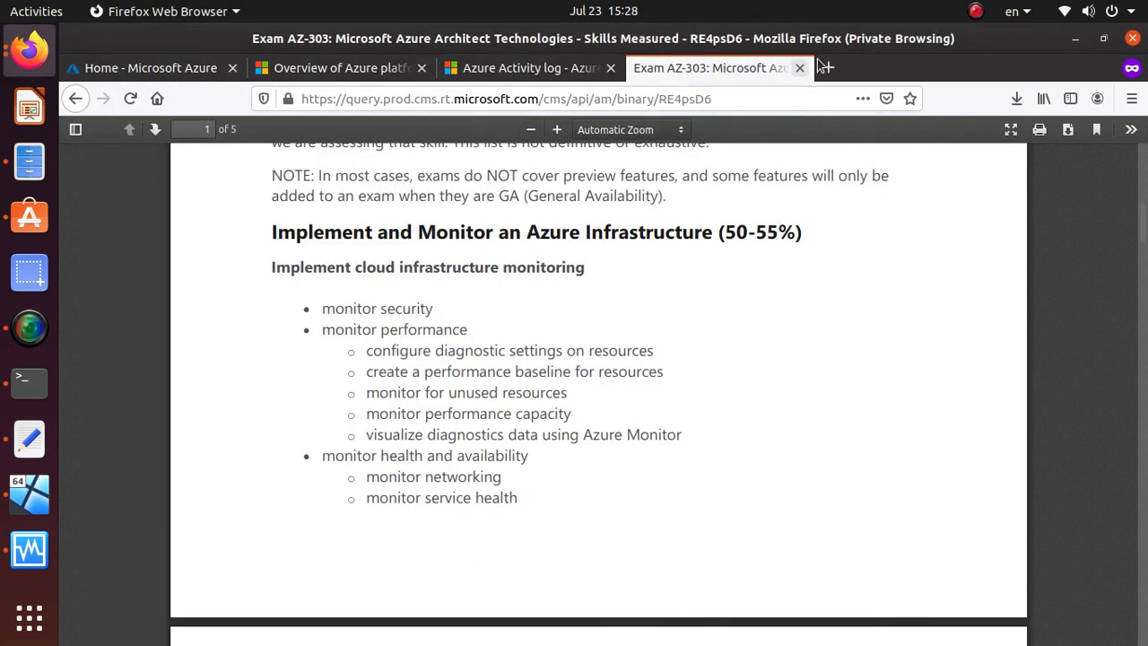
{"action": "left_click", "coordinate": [827, 69]}
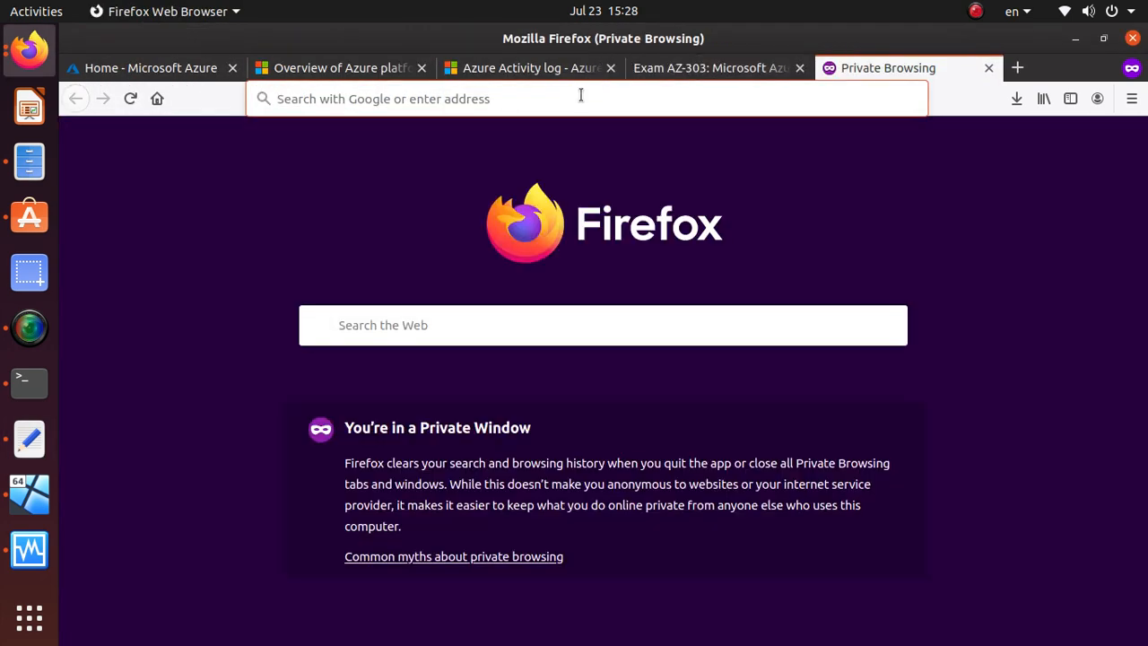
{"action": "key", "text": "ctrl+v"}
{"action": "key", "text": "Return"}
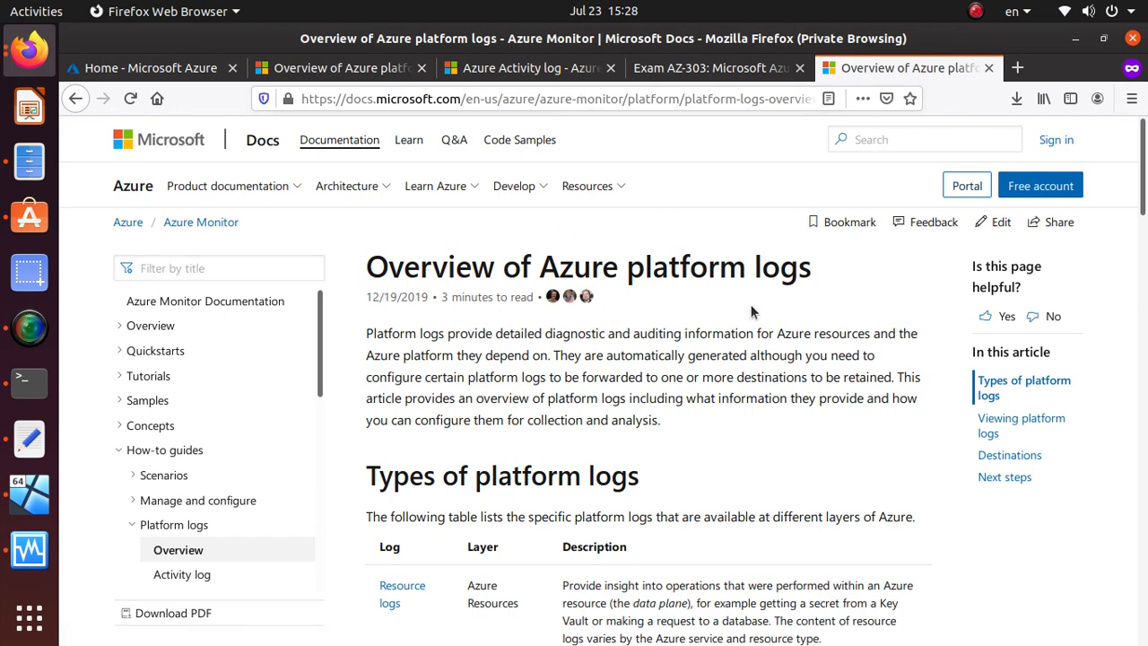
Step: Read the platform logs article's log types table, routing diagram, viewing options and Destinations section
{"action": "scroll", "coordinate": [789, 278], "scroll_direction": "down", "scroll_amount": 5}
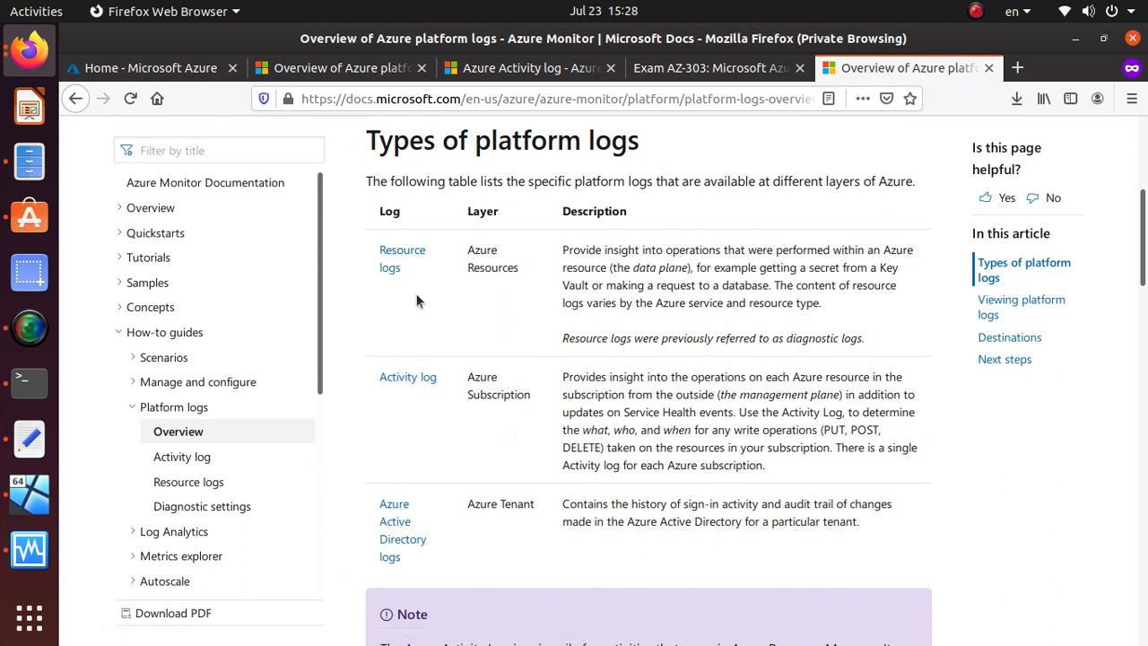
{"action": "triple_click", "coordinate": [669, 270]}
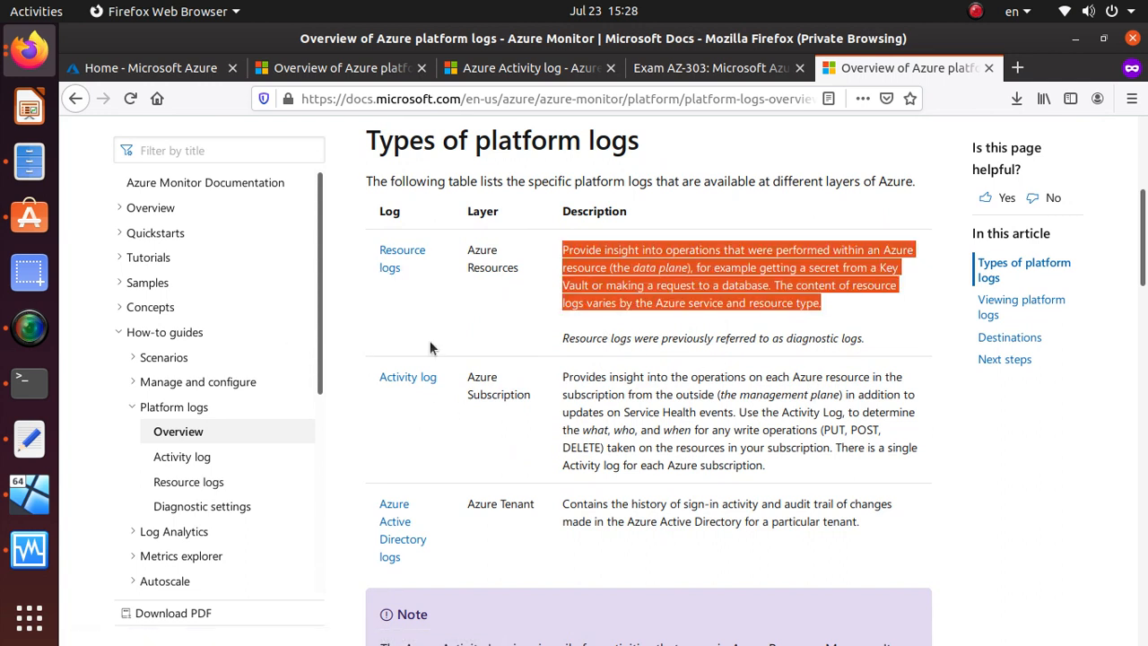
{"action": "double_click", "coordinate": [803, 395]}
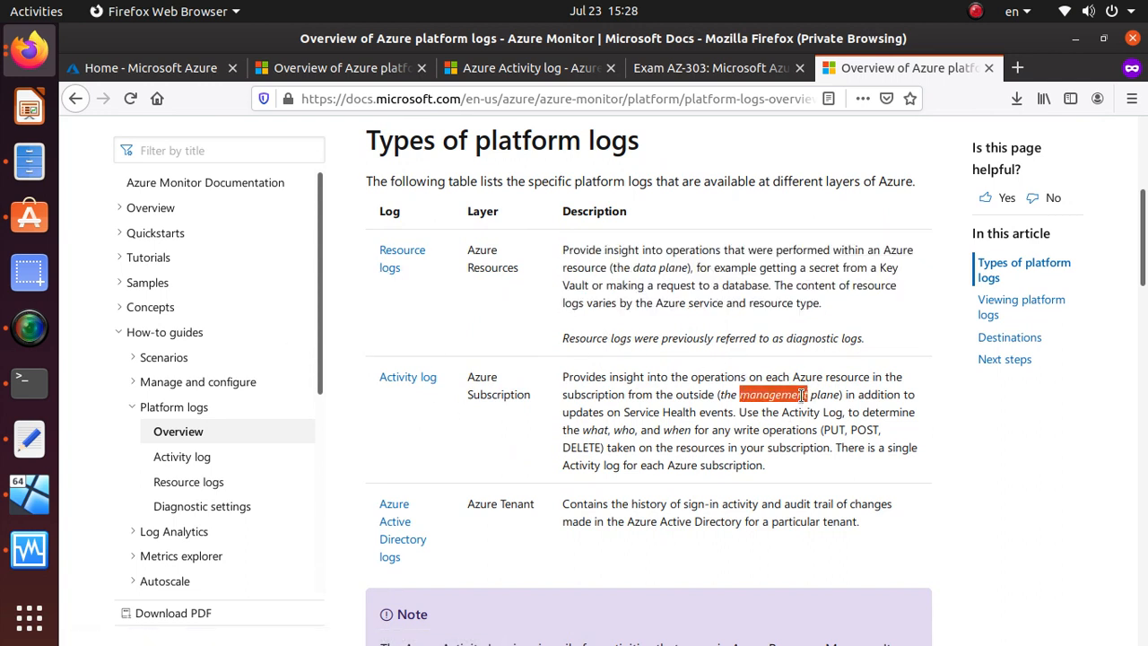
{"action": "left_click", "coordinate": [803, 394]}
{"action": "scroll", "coordinate": [801, 388], "scroll_direction": "down", "scroll_amount": 7}
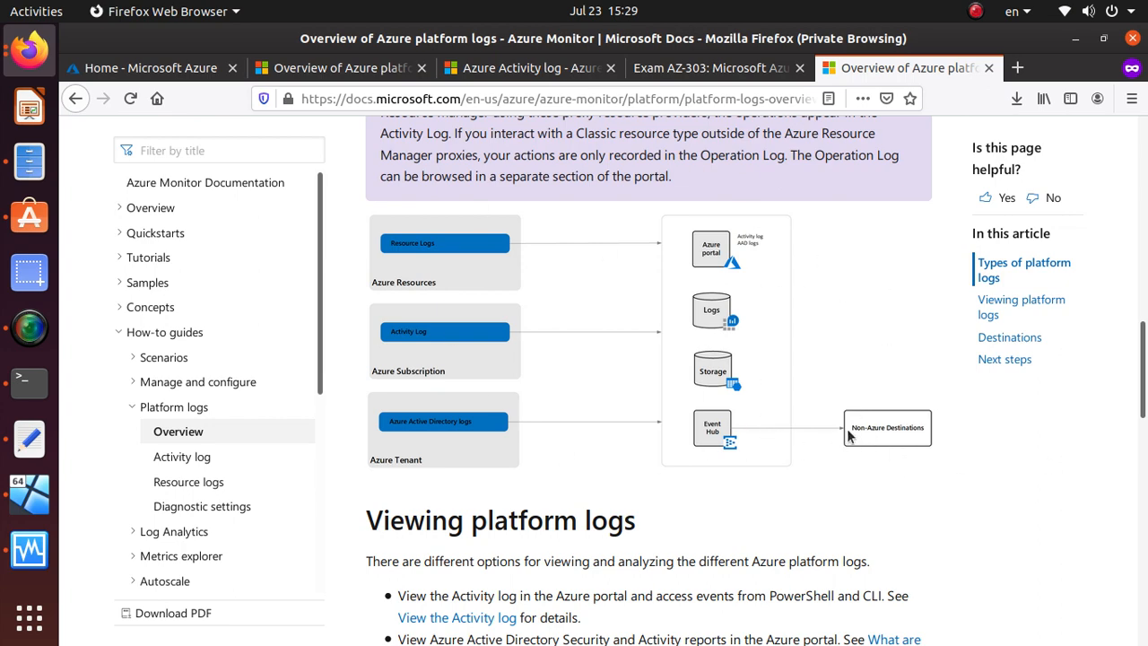
{"action": "scroll", "coordinate": [846, 431], "scroll_direction": "down", "scroll_amount": 3}
{"action": "scroll", "coordinate": [847, 432], "scroll_direction": "down", "scroll_amount": 3}
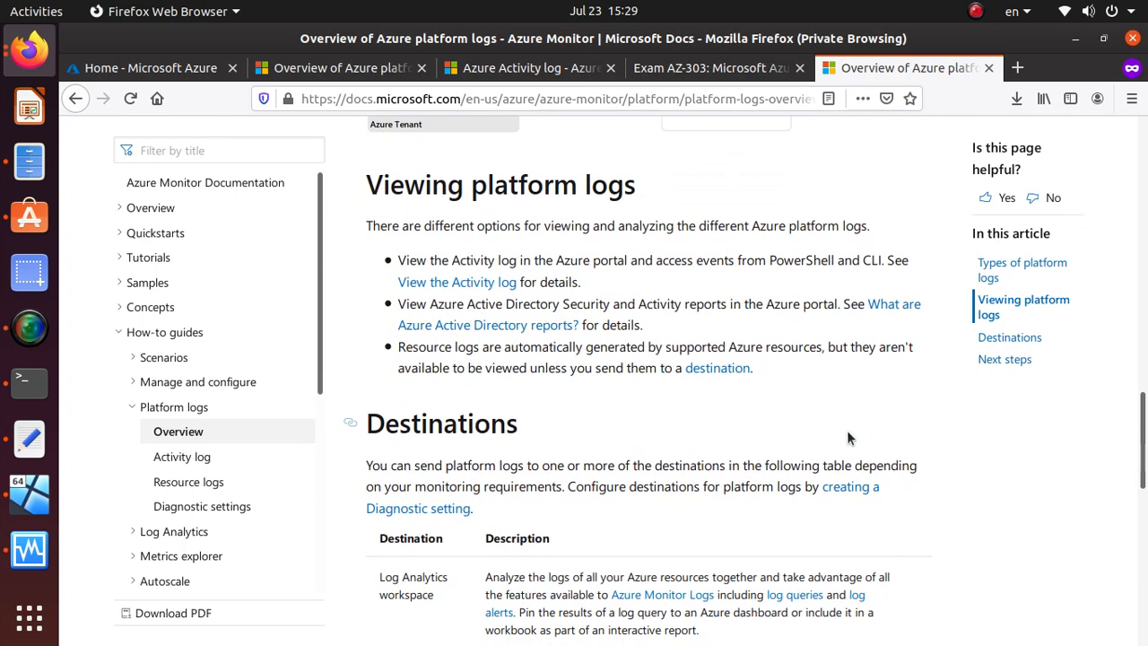
{"action": "scroll", "coordinate": [847, 441], "scroll_direction": "down", "scroll_amount": 3}
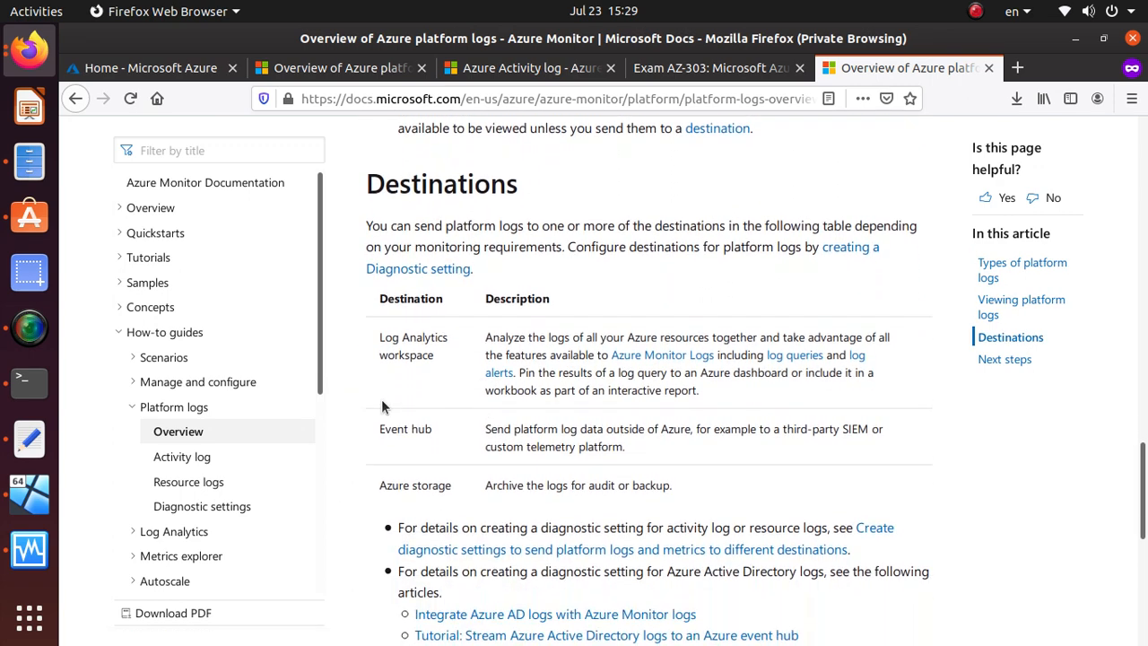
Step: Highlight the Destinations table rows for Log Analytics workspace, Event hub and Azure storage, and review the Types of platform logs table again
{"action": "left_click_drag", "start_coordinate": [386, 334], "coordinate": [687, 504]}
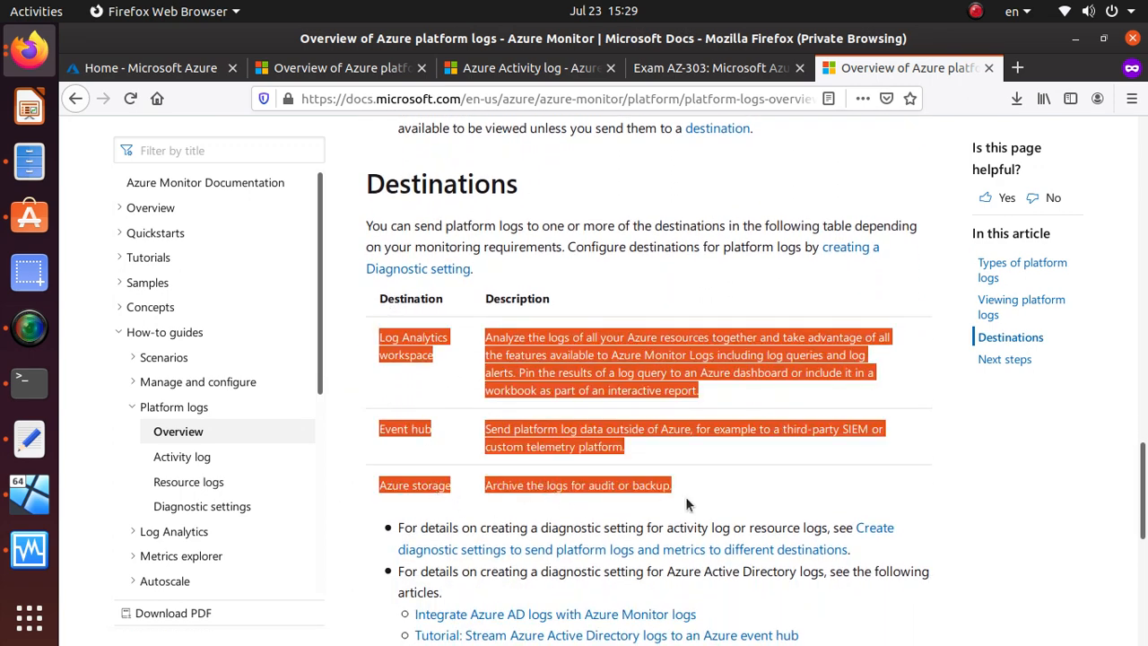
{"action": "scroll", "coordinate": [691, 499], "scroll_direction": "down", "scroll_amount": 5}
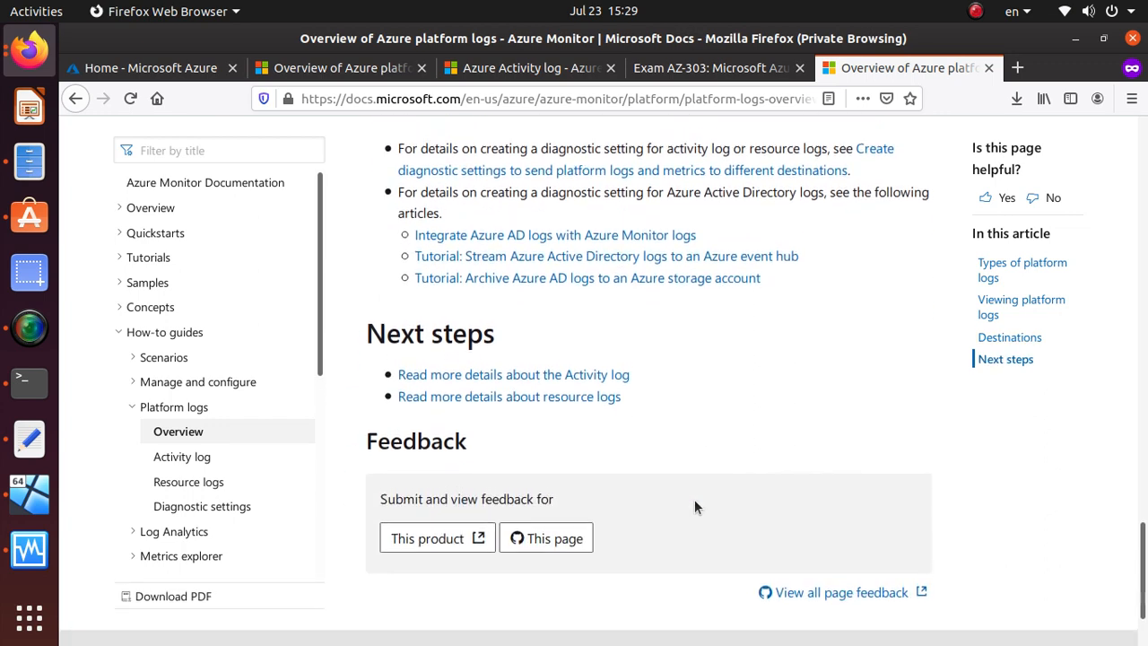
{"action": "scroll", "coordinate": [694, 499], "scroll_direction": "up", "scroll_amount": 7}
{"action": "scroll", "coordinate": [694, 507], "scroll_direction": "up", "scroll_amount": 3}
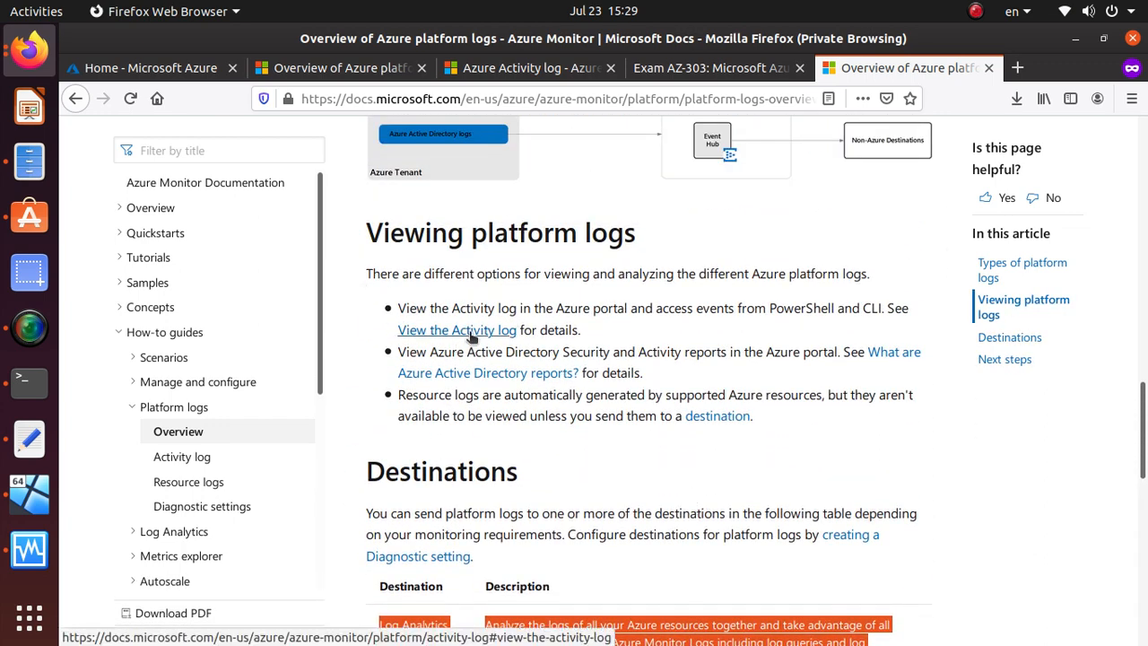
{"action": "scroll", "coordinate": [472, 339], "scroll_direction": "up", "scroll_amount": 15}
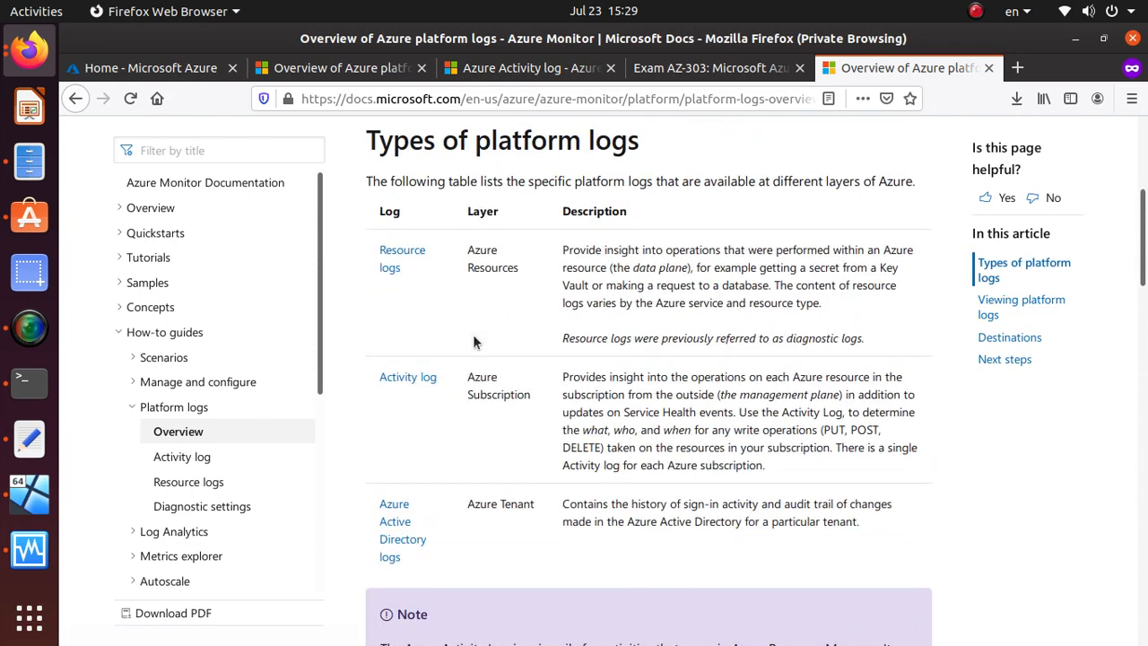
Step: Switch to the july-august notes in Text Editor and highlight the RESOURCE LOGS section and its line on exporting data
{"action": "left_click", "coordinate": [29, 441]}
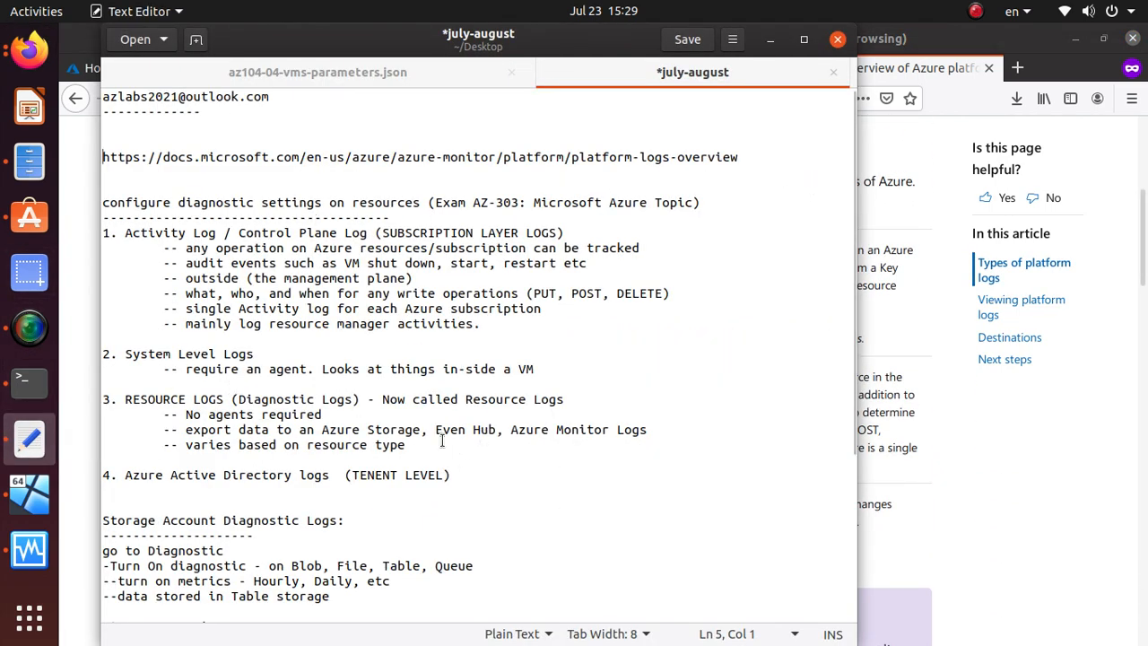
{"action": "left_click_drag", "start_coordinate": [420, 444], "coordinate": [90, 391]}
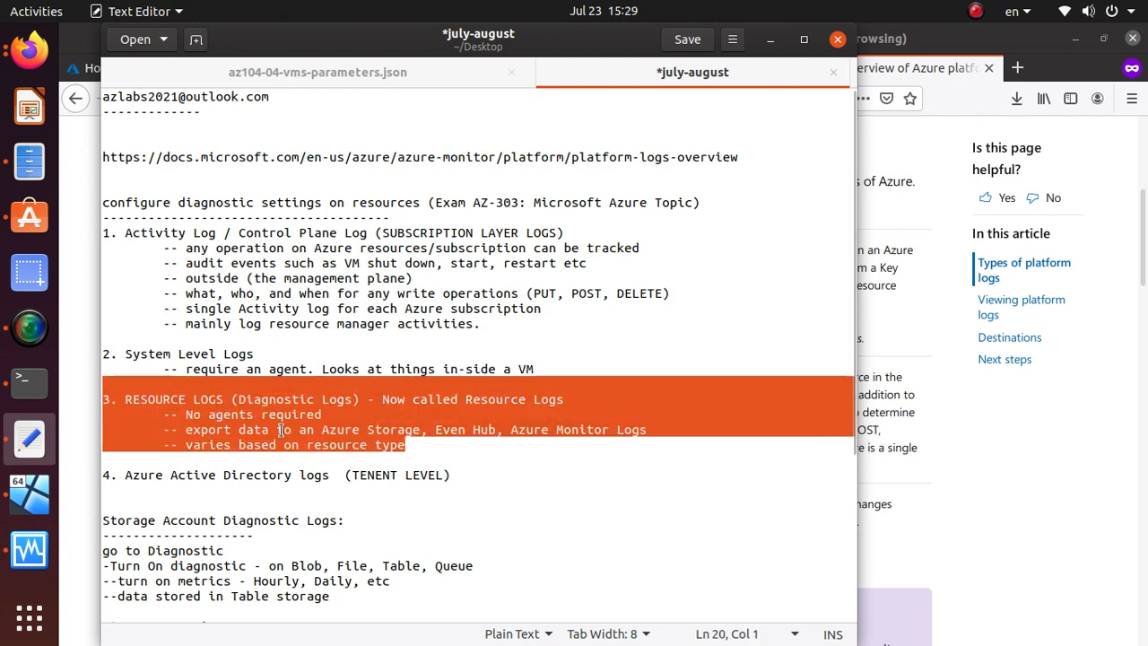
{"action": "left_click", "coordinate": [280, 431]}
{"action": "left_click", "coordinate": [281, 431]}
{"action": "left_click", "coordinate": [280, 431]}
{"action": "triple_click", "coordinate": [282, 431]}
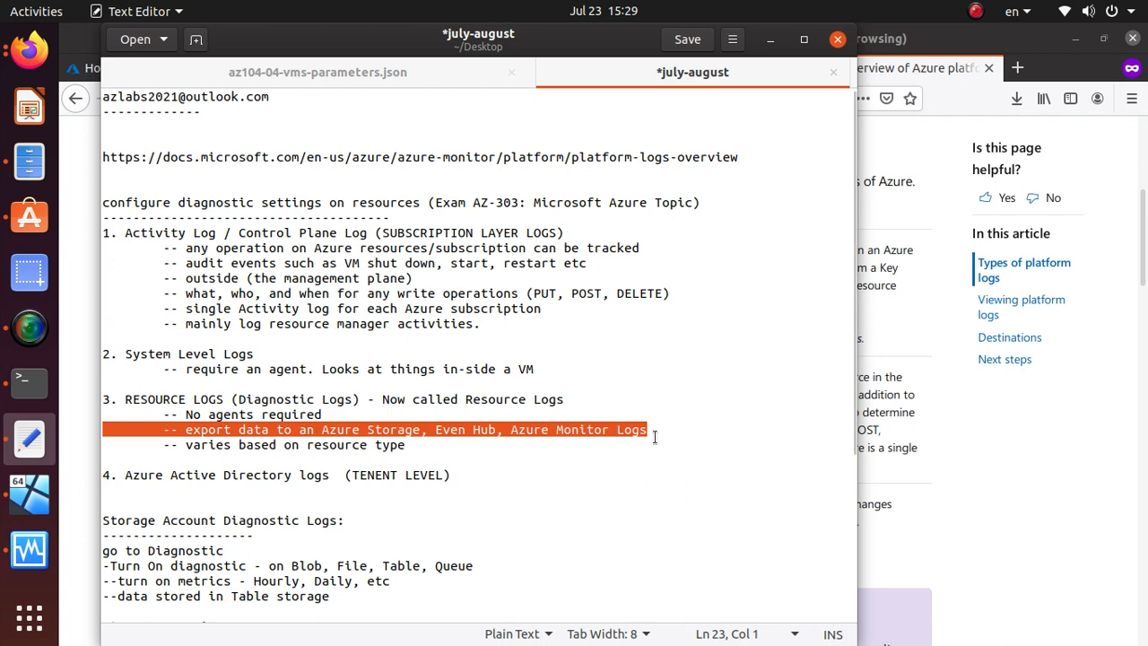
Step: Highlight the notes from the Storage Account Diagnostic Logs heading through Application Diagnostic
{"action": "scroll", "coordinate": [655, 438], "scroll_direction": "down", "scroll_amount": 4}
{"action": "scroll", "coordinate": [654, 438], "scroll_direction": "down", "scroll_amount": 1}
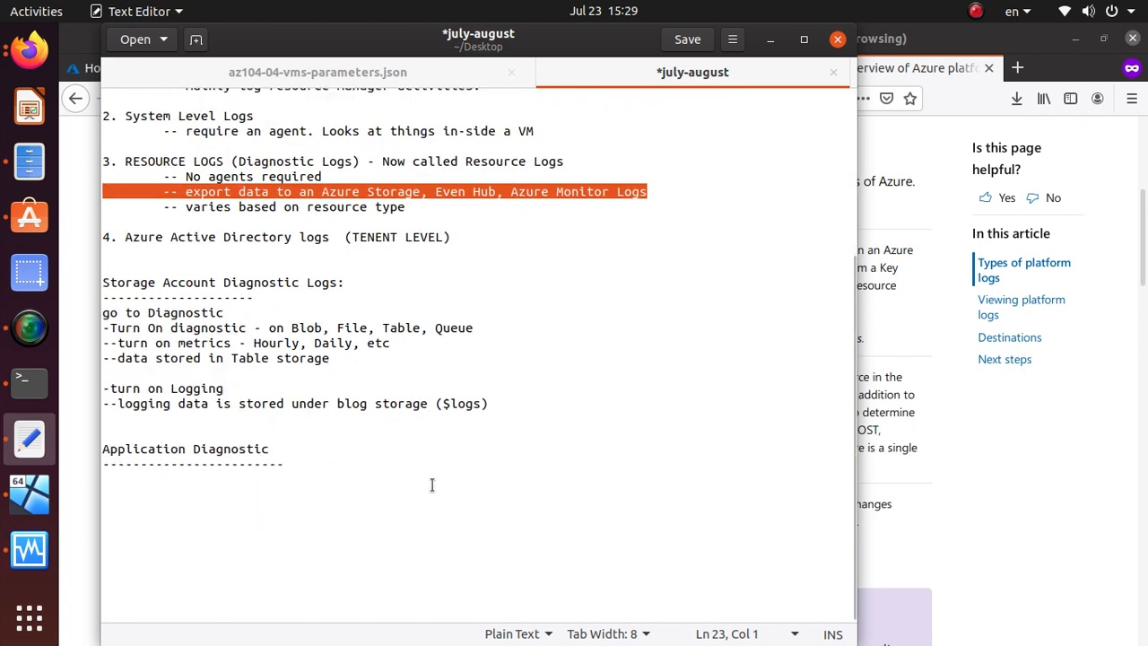
{"action": "left_click_drag", "start_coordinate": [291, 455], "coordinate": [43, 285]}
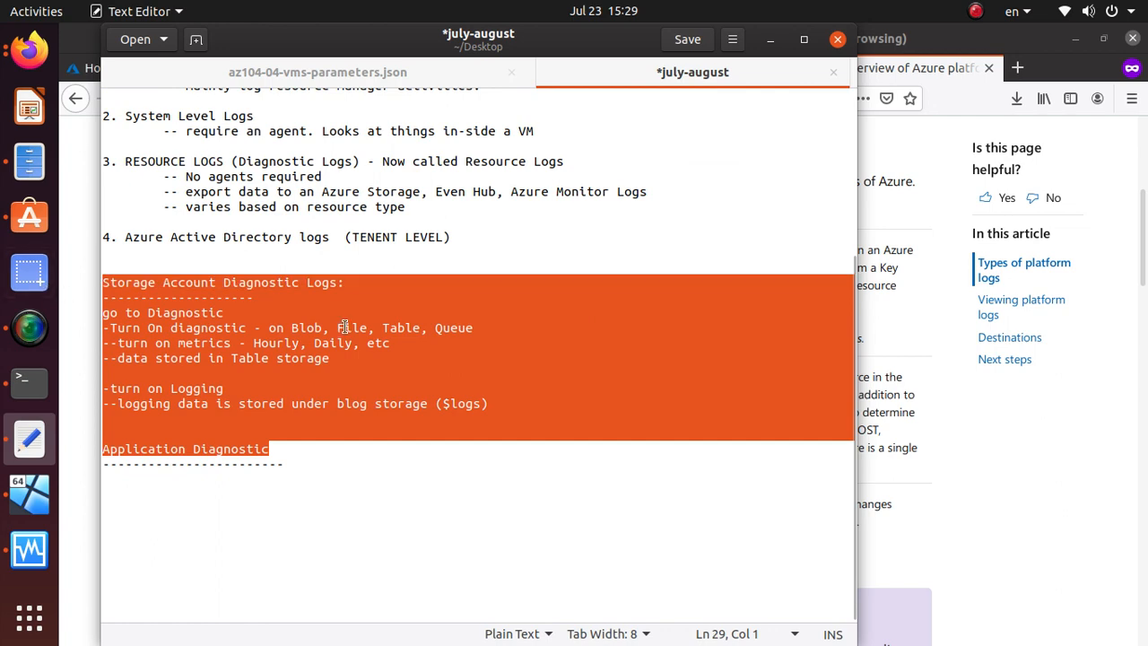
Step: Switch to the Azure portal in Firefox, search for "activity" and open the Activity log service
{"action": "key", "text": "alt+Tab"}
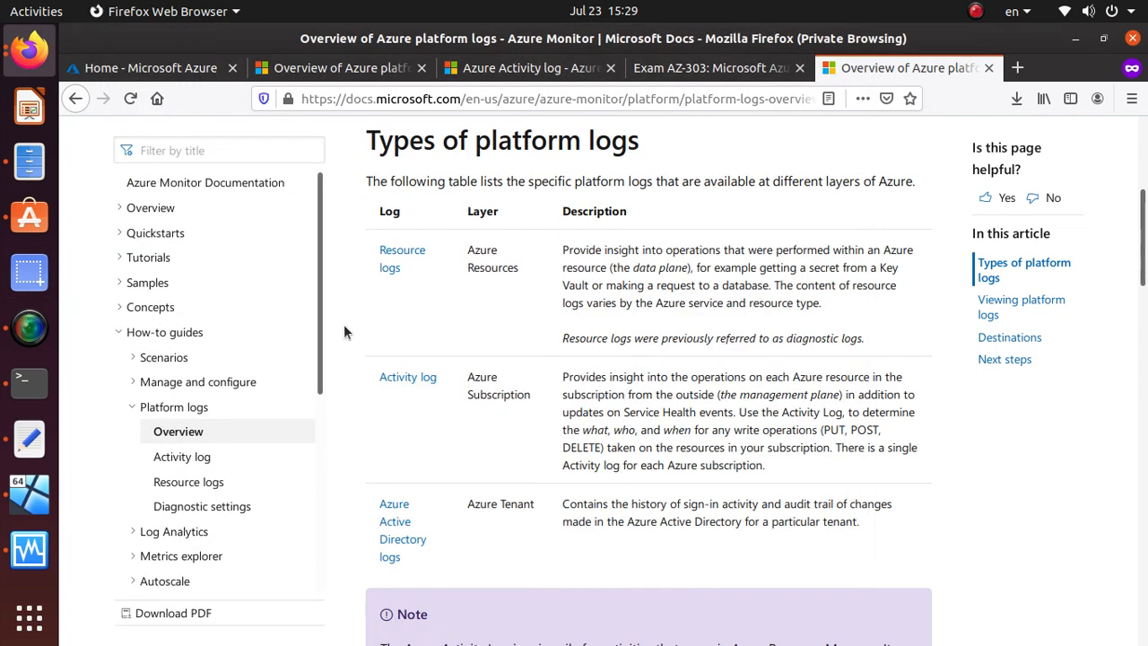
{"action": "left_click", "coordinate": [148, 68]}
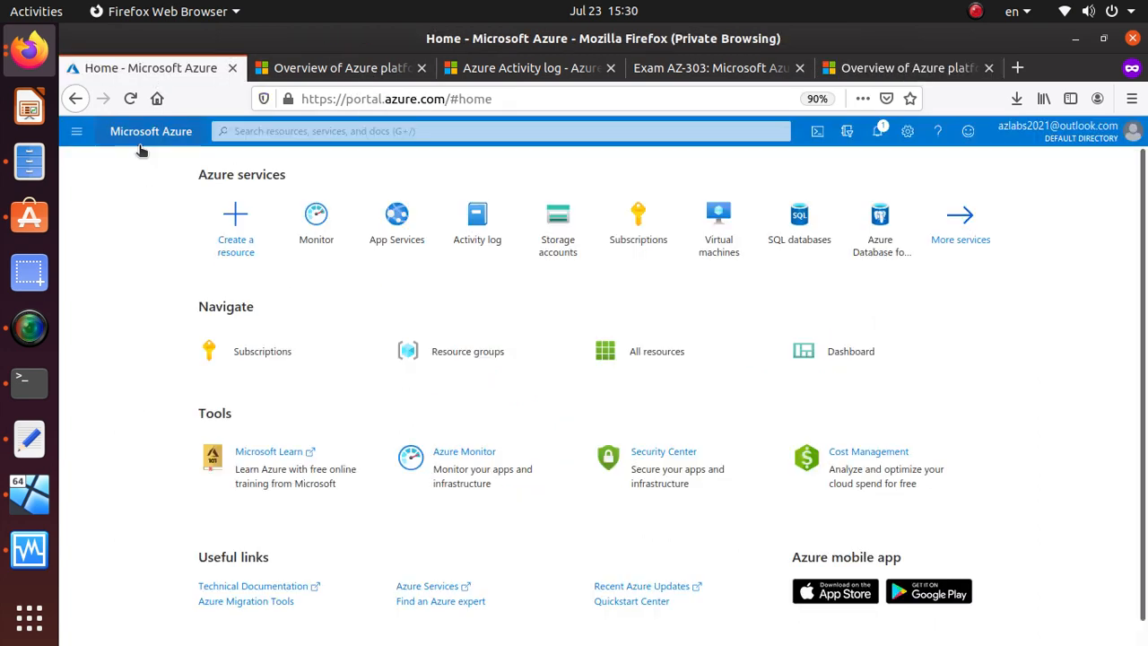
{"action": "left_click", "coordinate": [333, 132]}
{"action": "type", "text": "act"}
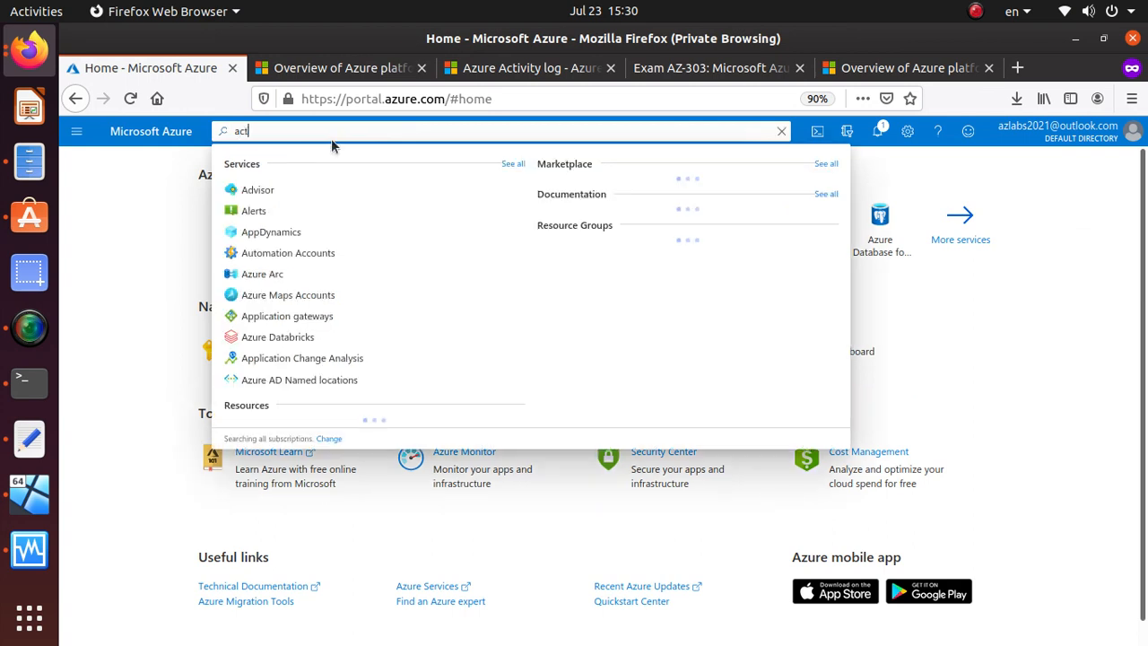
{"action": "type", "text": "ivity"}
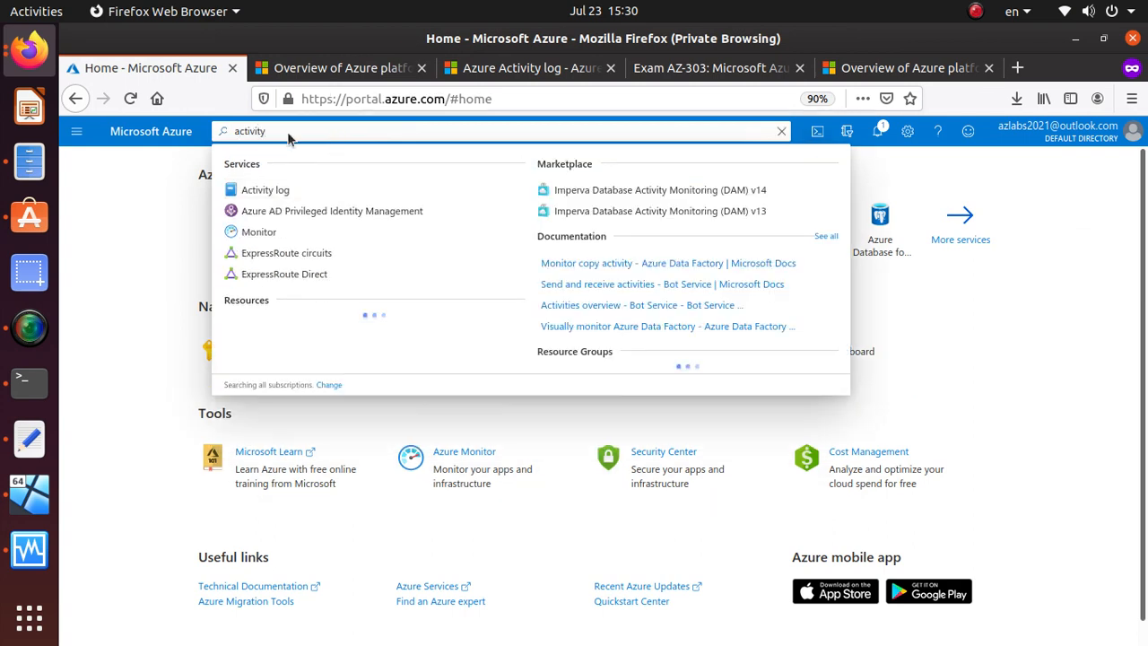
{"action": "left_click", "coordinate": [285, 192]}
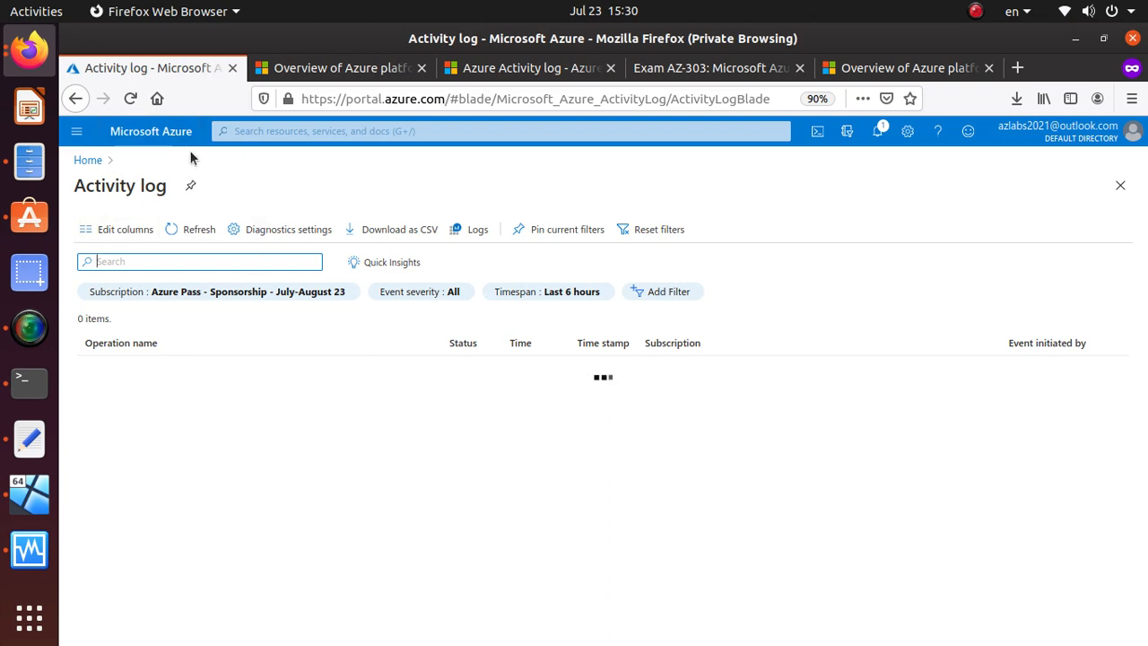
Step: Examine the subscription's activity log entries, looking at the operation names, statuses and times
{"action": "scroll", "coordinate": [542, 480], "scroll_direction": "down", "scroll_amount": 1}
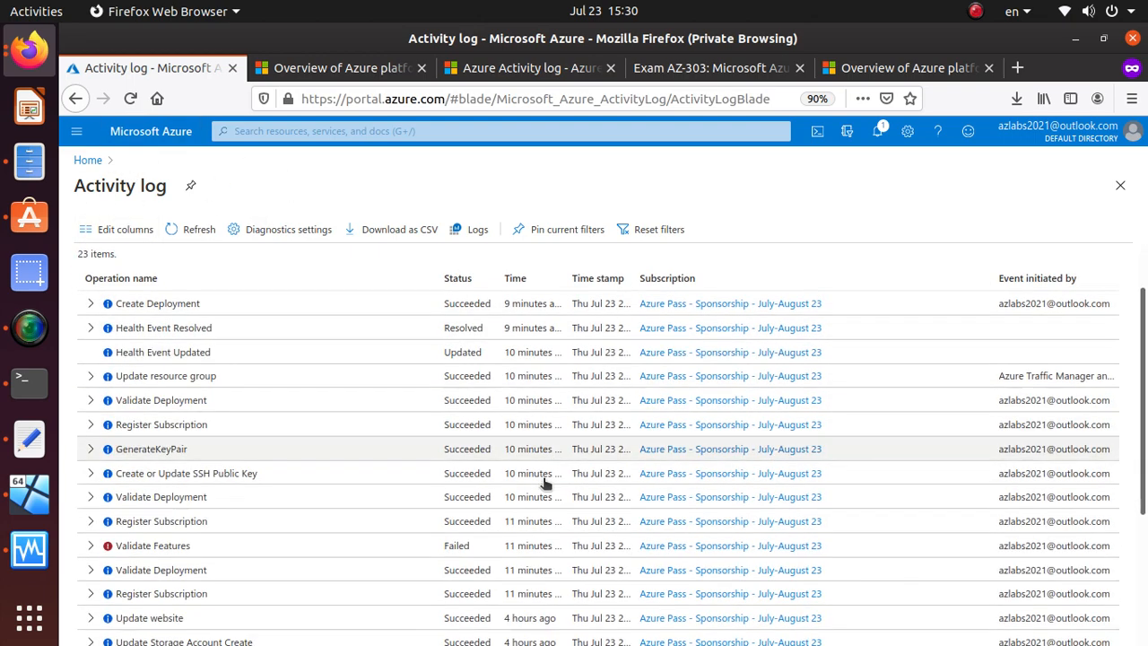
{"action": "scroll", "coordinate": [544, 485], "scroll_direction": "down", "scroll_amount": 3}
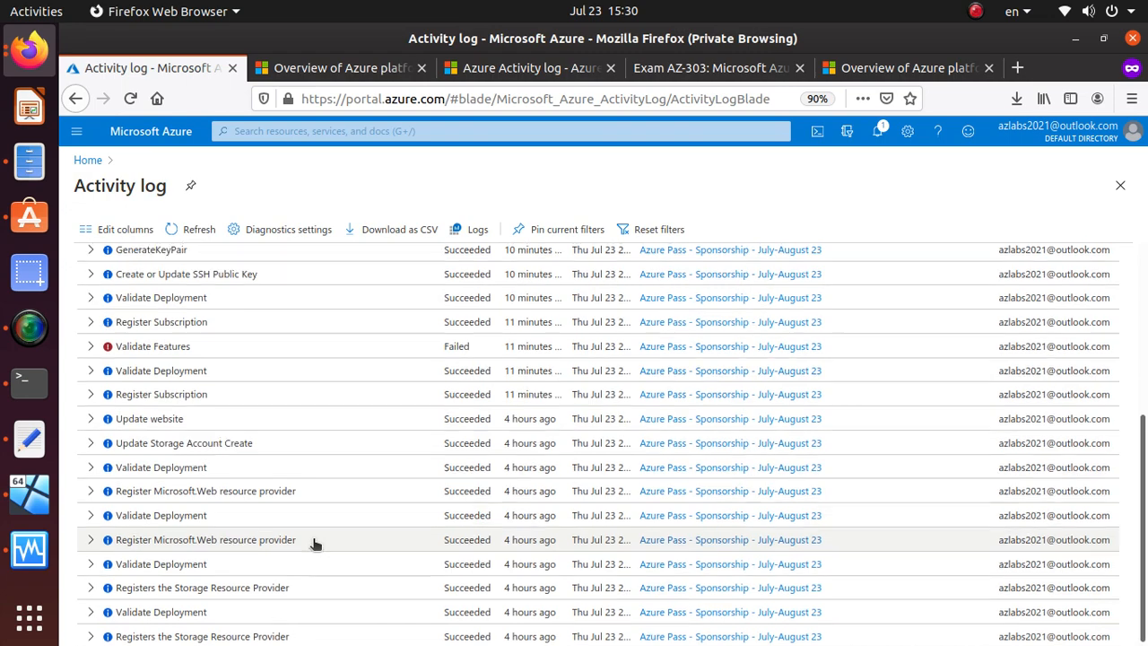
{"action": "scroll", "coordinate": [315, 548], "scroll_direction": "up", "scroll_amount": 4}
{"action": "scroll", "coordinate": [318, 552], "scroll_direction": "down", "scroll_amount": 4}
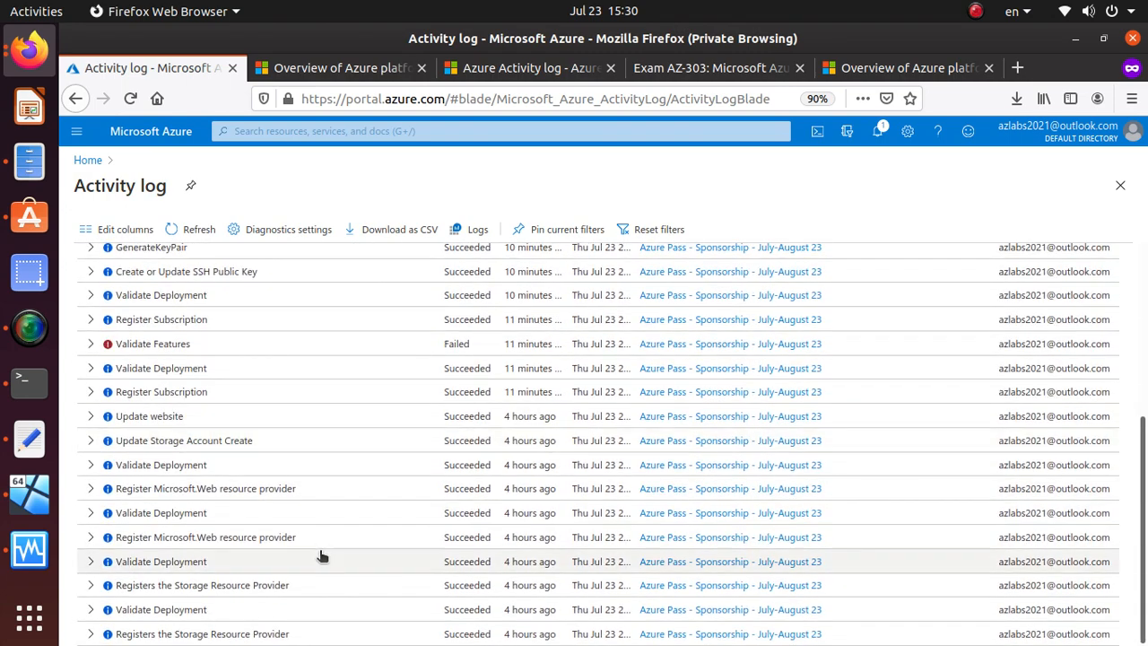
{"action": "scroll", "coordinate": [321, 556], "scroll_direction": "up", "scroll_amount": 4}
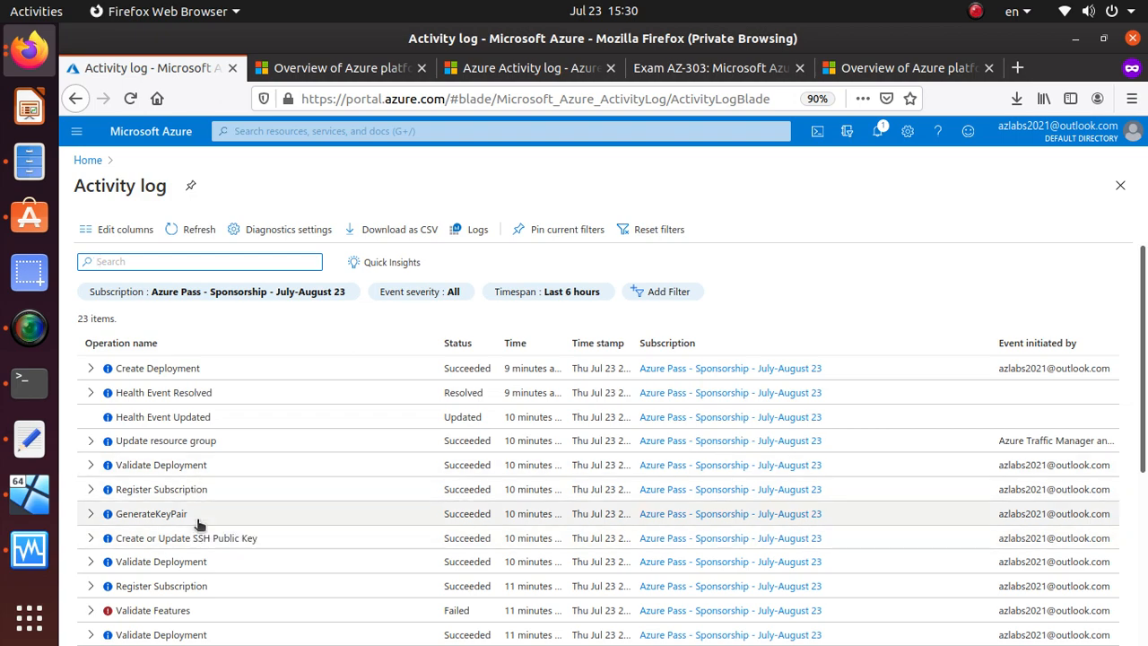
{"action": "scroll", "coordinate": [206, 579], "scroll_direction": "down", "scroll_amount": 4}
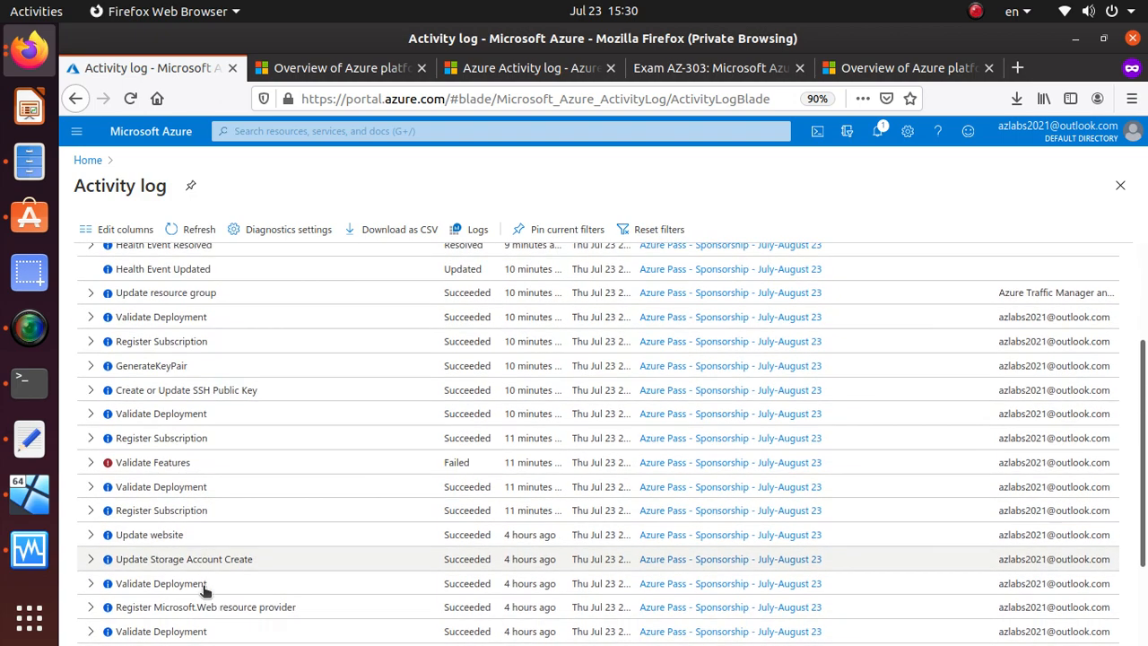
{"action": "scroll", "coordinate": [194, 483], "scroll_direction": "down", "scroll_amount": 1}
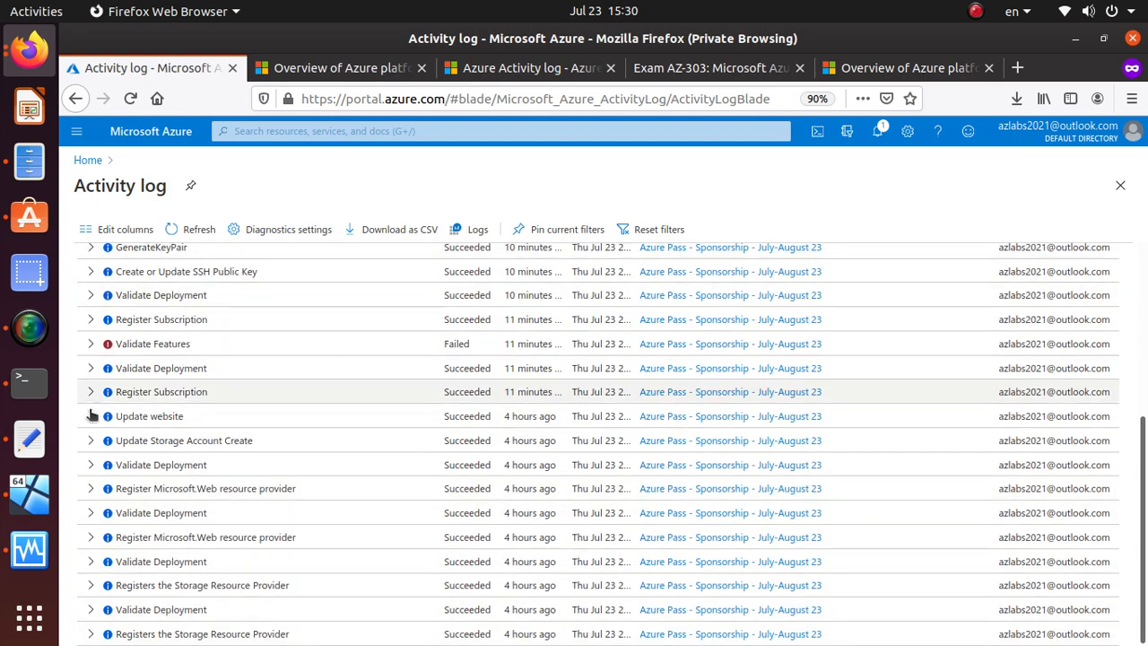
{"action": "scroll", "coordinate": [95, 416], "scroll_direction": "up", "scroll_amount": 5}
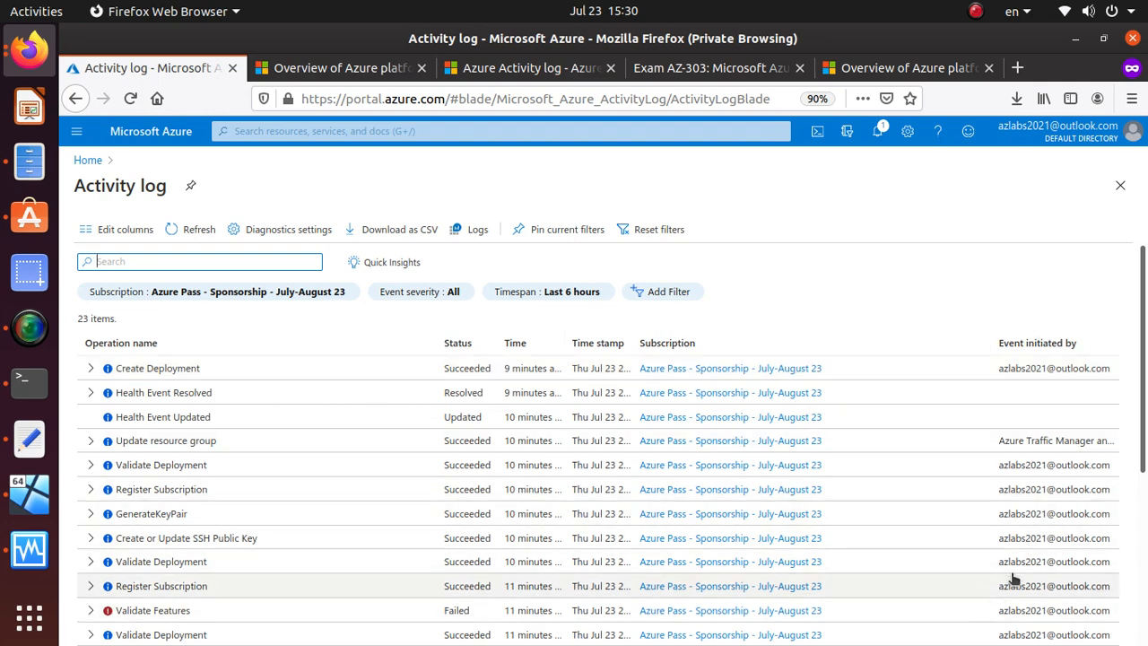
Step: Compare who initiated the events by highlighting the initiator of the Update resource group and Create Deployment entries
{"action": "left_click", "coordinate": [1037, 441]}
{"action": "triple_click", "coordinate": [1037, 441]}
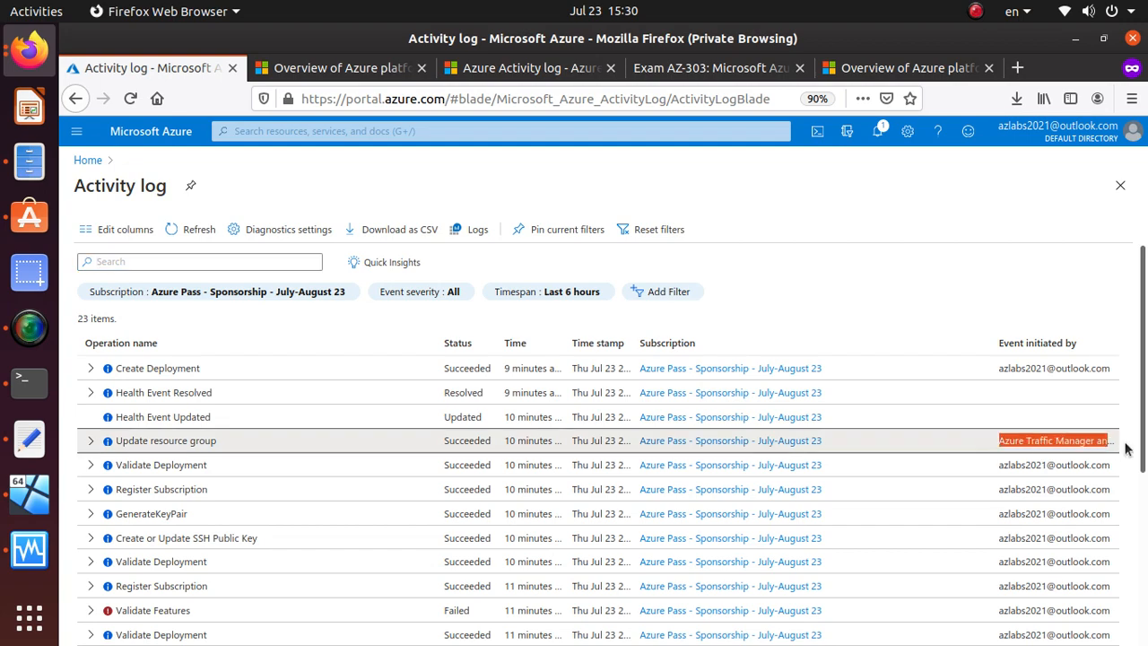
{"action": "scroll", "coordinate": [1127, 449], "scroll_direction": "down", "scroll_amount": 5}
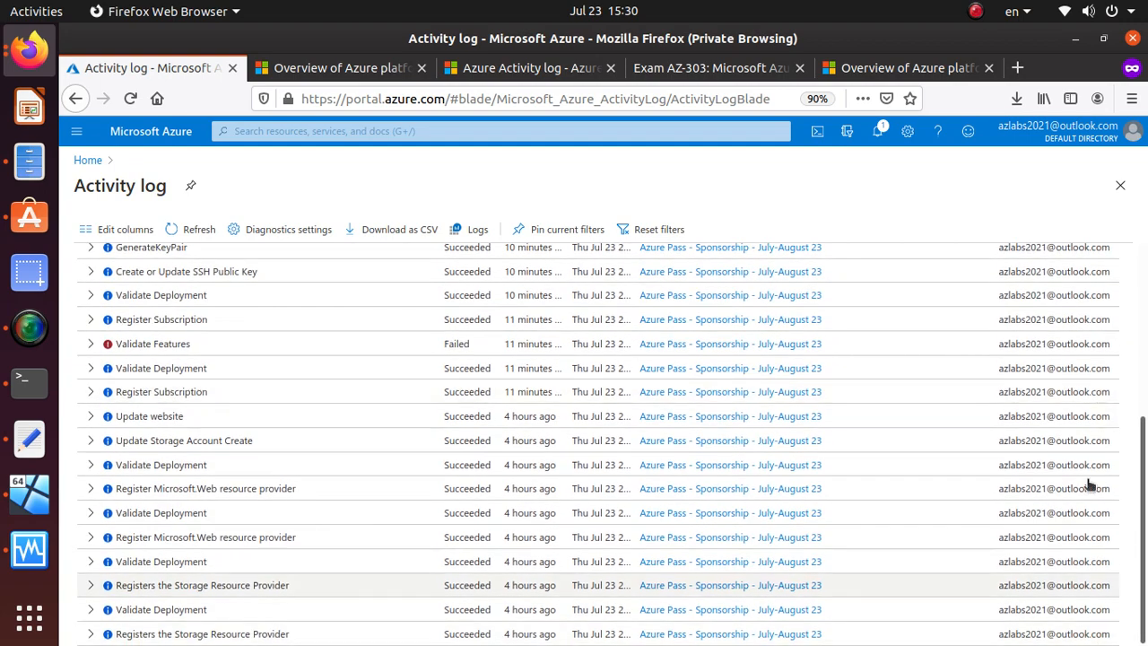
{"action": "scroll", "coordinate": [1090, 484], "scroll_direction": "up", "scroll_amount": 5}
{"action": "left_click", "coordinate": [1112, 366]}
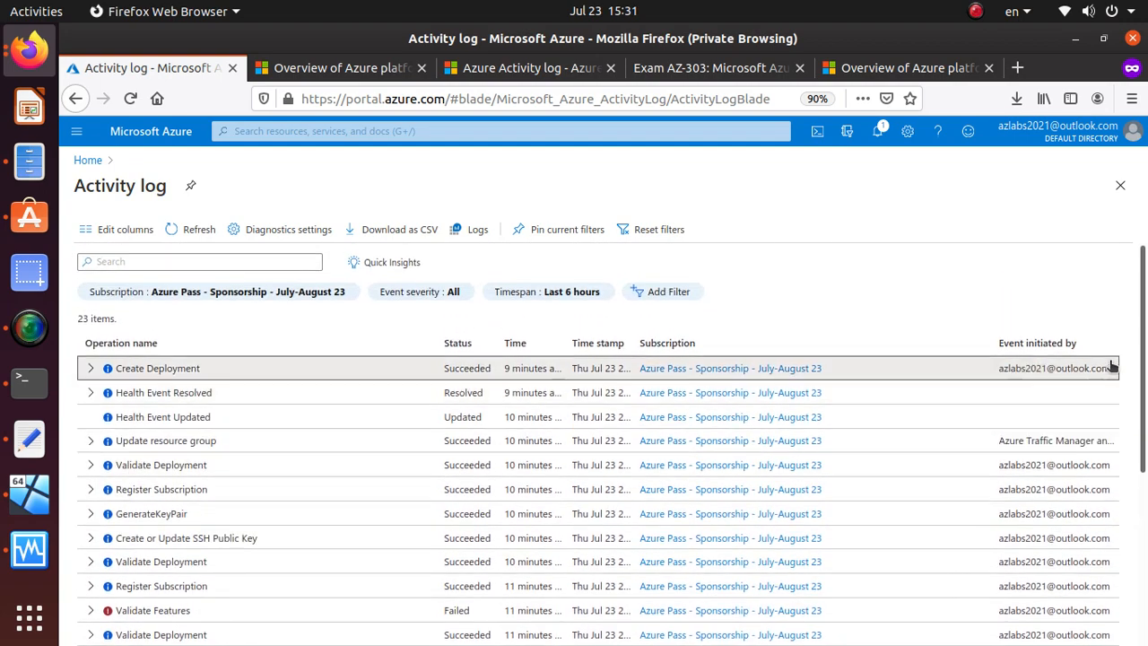
{"action": "triple_click", "coordinate": [1112, 368]}
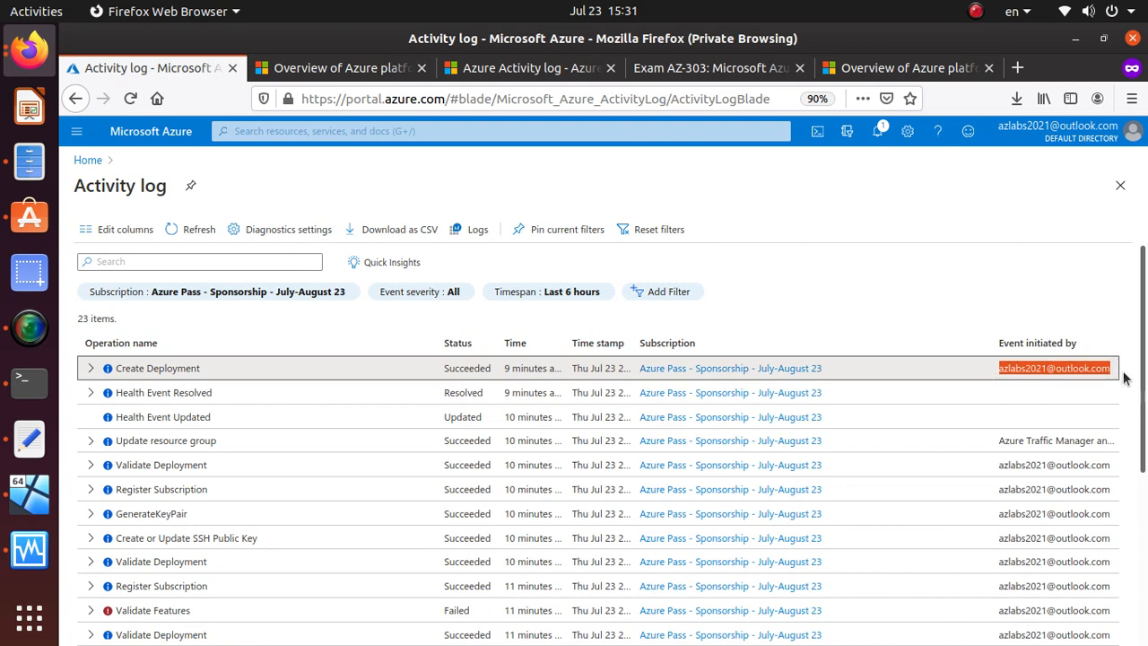
Step: View the activity log's Quick Insights for the last 24 hours and its CSV download prompt, and dismiss both without saving
{"action": "left_click", "coordinate": [392, 269]}
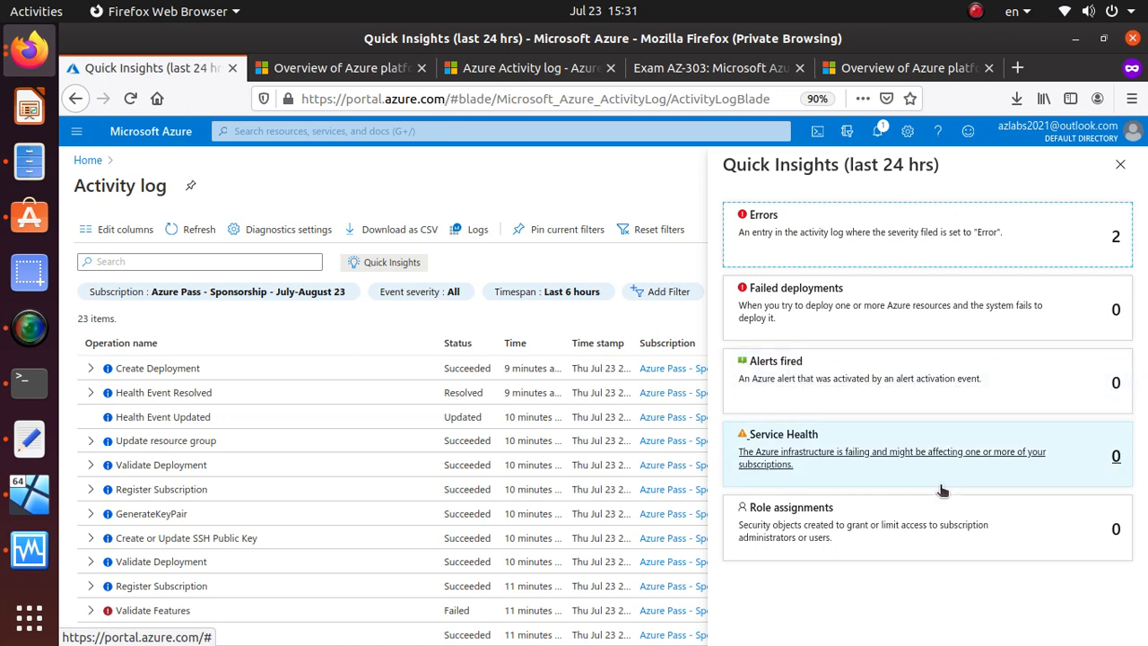
{"action": "left_click", "coordinate": [417, 232]}
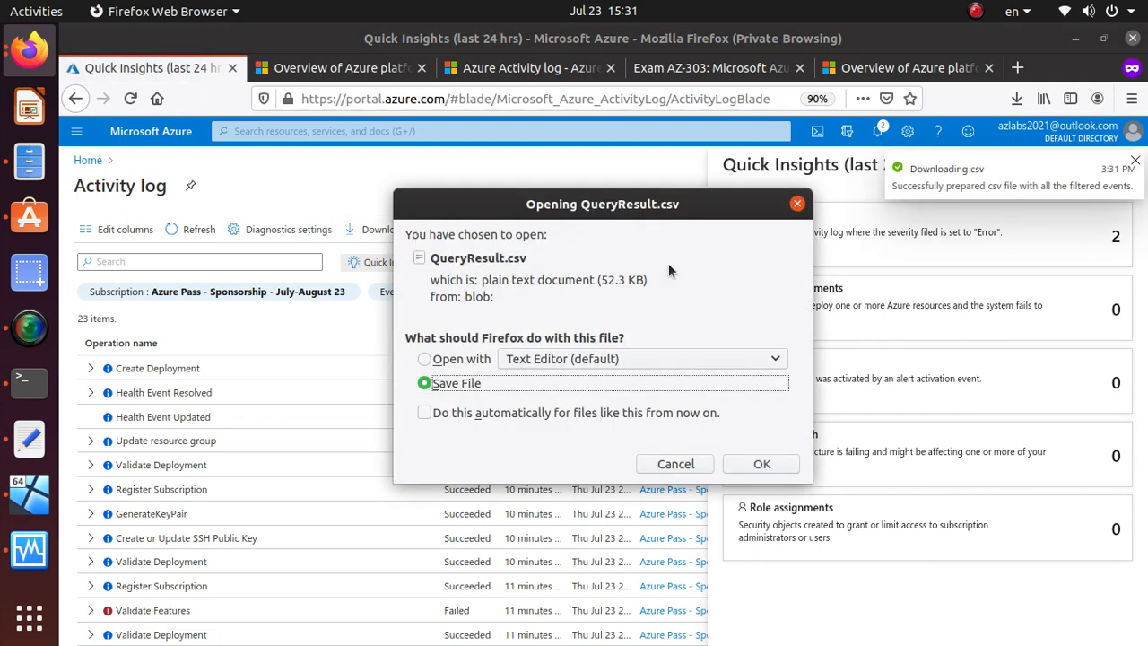
{"action": "left_click", "coordinate": [682, 464]}
{"action": "left_click", "coordinate": [1119, 168]}
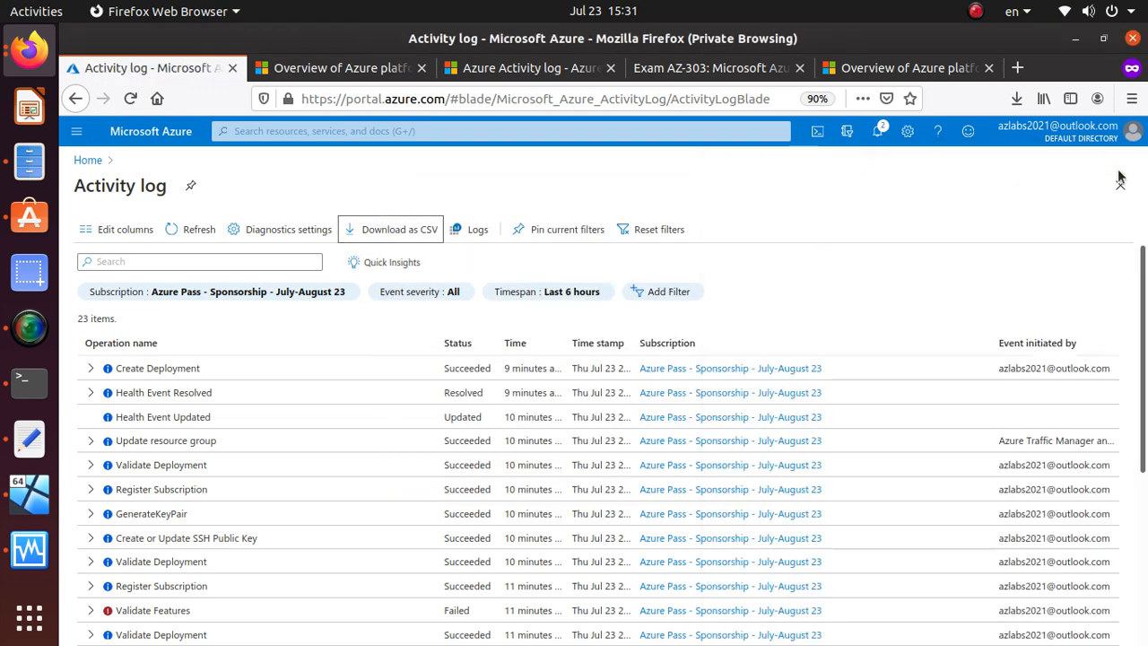
Step: Add a Resource group filter to the activity log, set it to KeepIt and review the filtered entries
{"action": "left_click", "coordinate": [669, 294]}
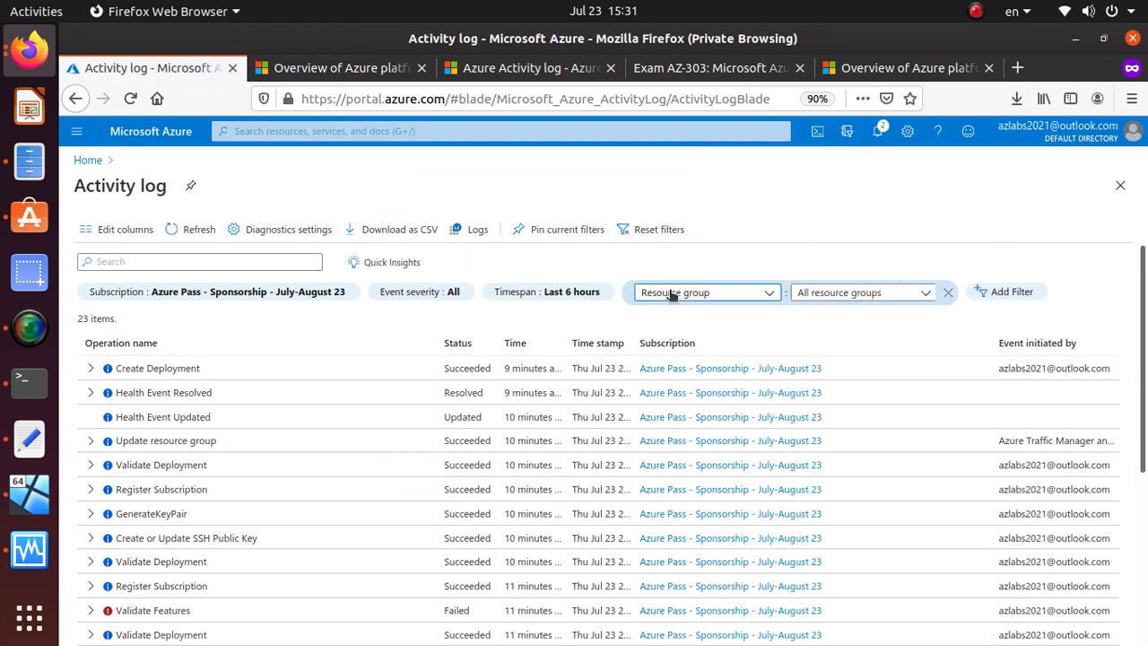
{"action": "left_click", "coordinate": [852, 293]}
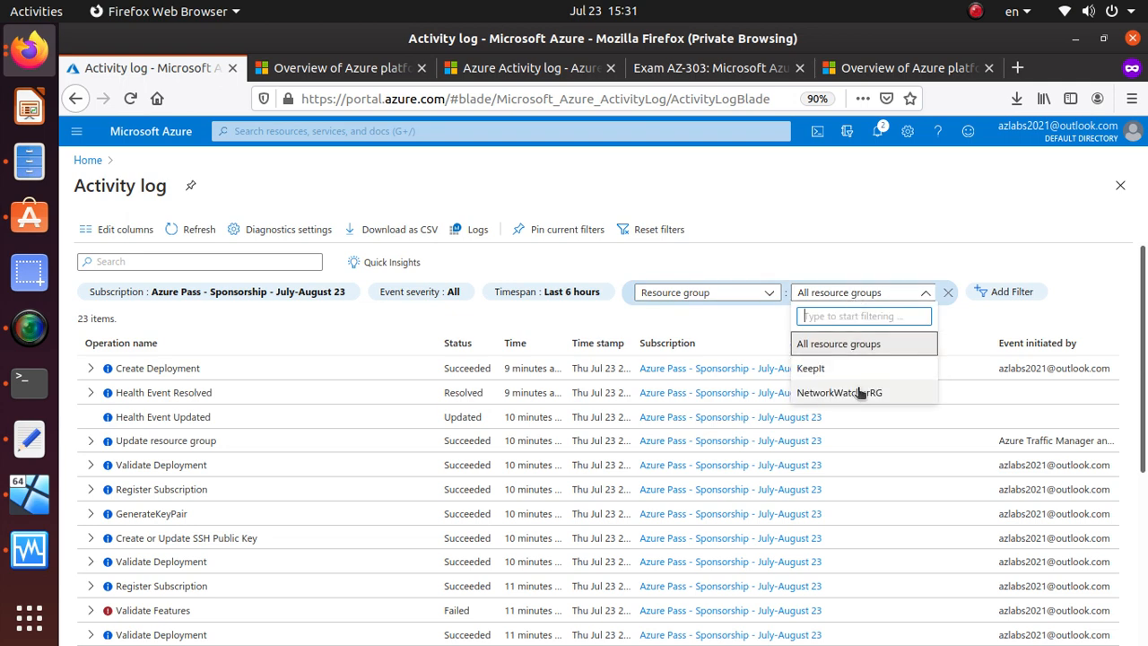
{"action": "left_click", "coordinate": [866, 368]}
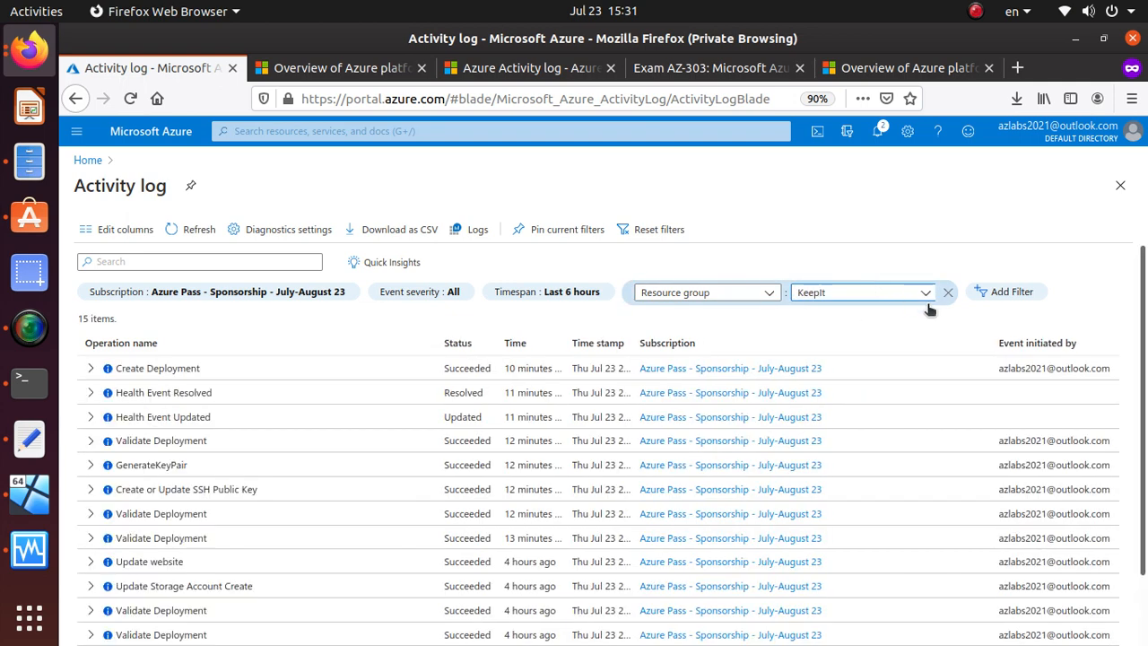
{"action": "scroll", "coordinate": [928, 311], "scroll_direction": "down", "scroll_amount": 2}
{"action": "scroll", "coordinate": [912, 356], "scroll_direction": "up", "scroll_amount": 2}
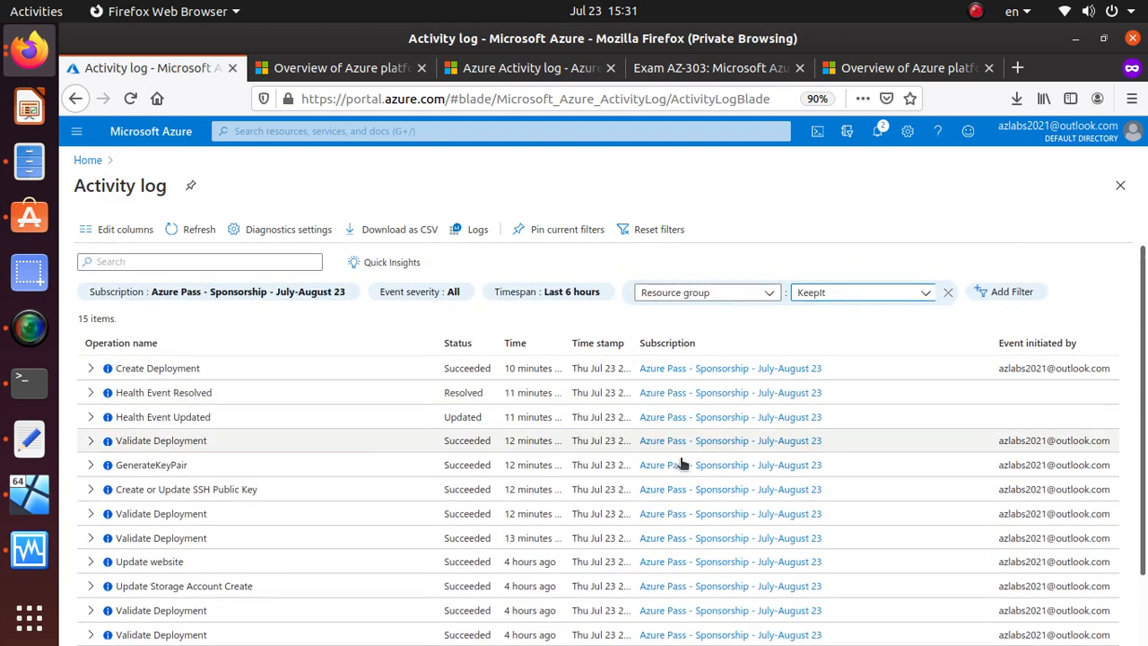
Step: Change the activity log filter from Resource group to Resource, set it to ubuntu and review the other resources offered
{"action": "left_click", "coordinate": [769, 293]}
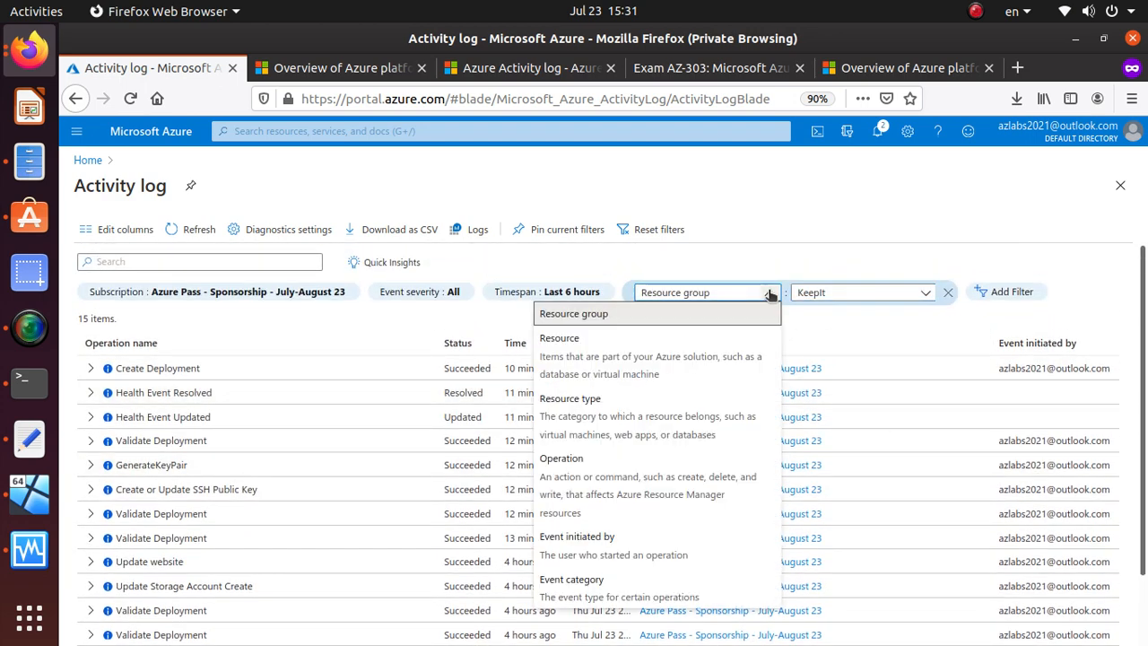
{"action": "left_click", "coordinate": [769, 295]}
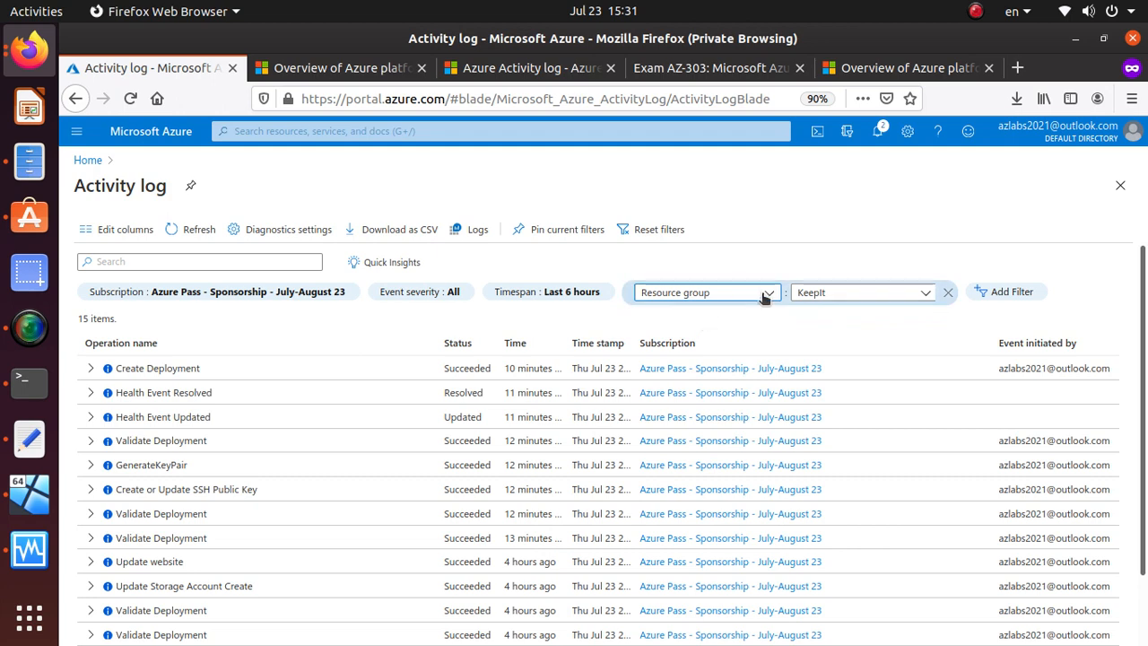
{"action": "left_click", "coordinate": [769, 297]}
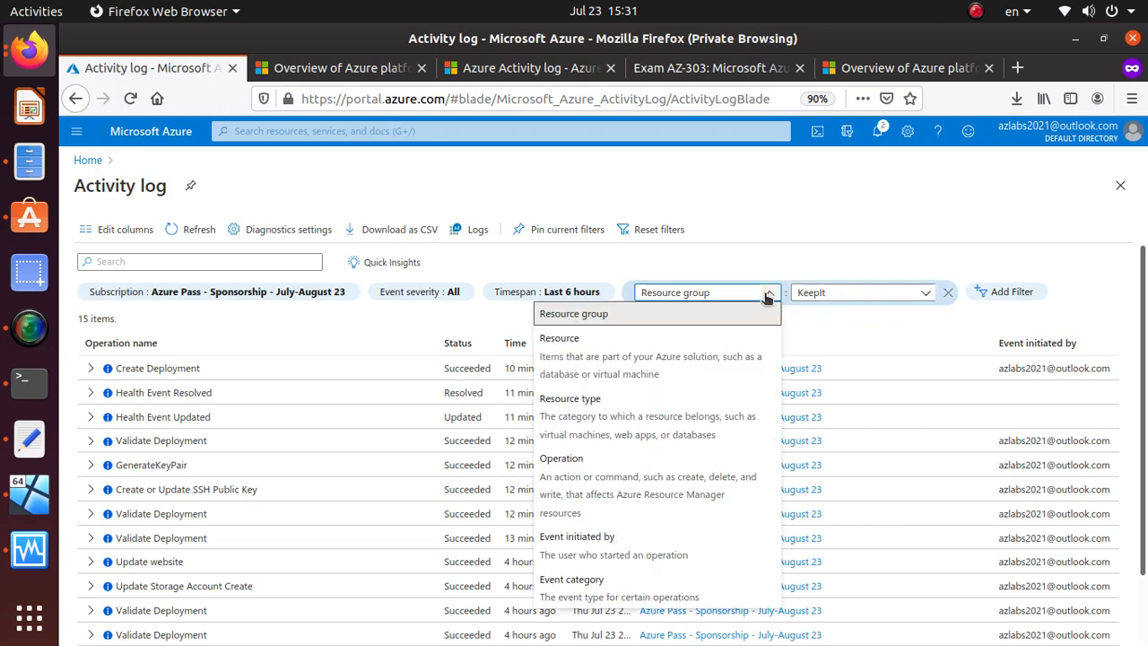
{"action": "left_click", "coordinate": [618, 346]}
{"action": "left_click", "coordinate": [921, 299]}
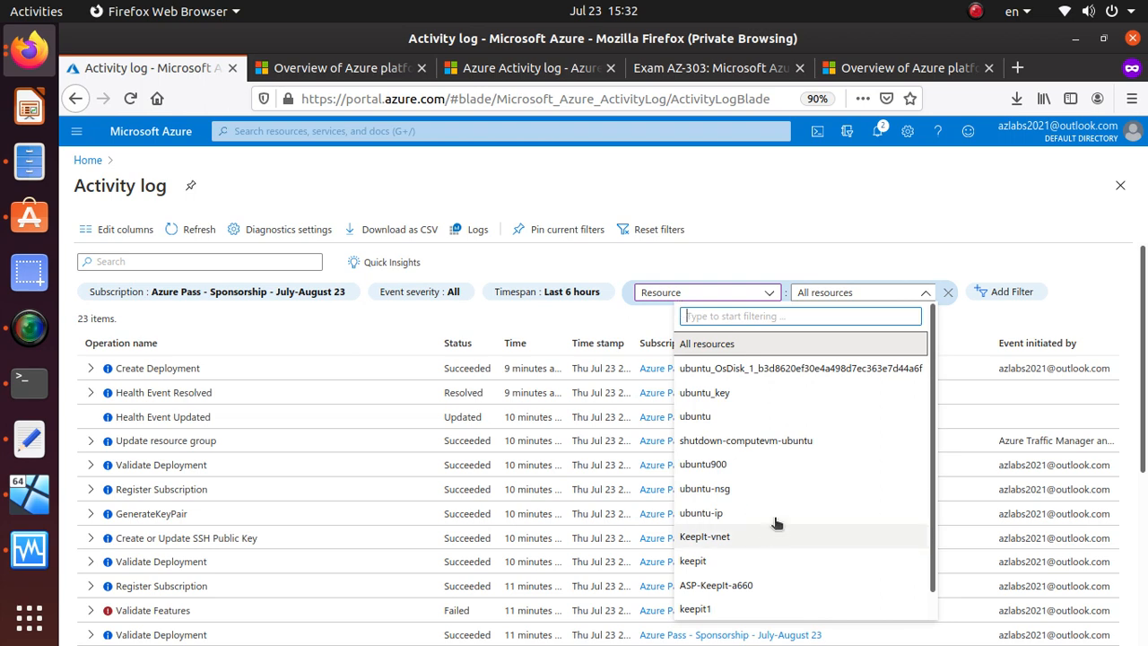
{"action": "scroll", "coordinate": [780, 485], "scroll_direction": "down", "scroll_amount": 1}
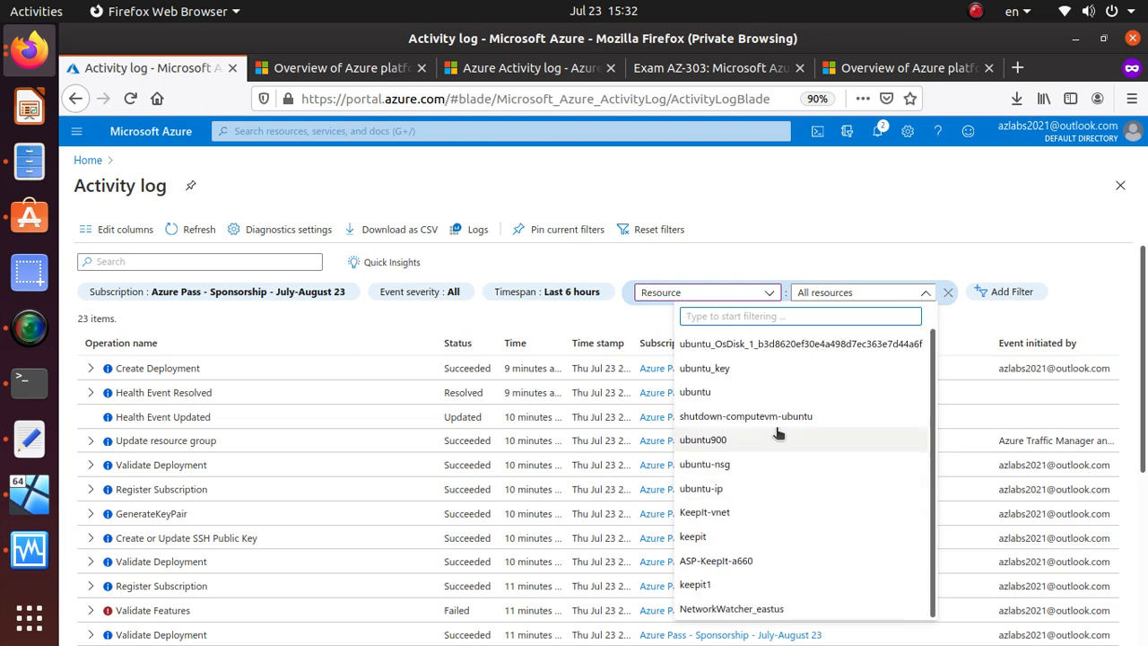
{"action": "left_click", "coordinate": [765, 390]}
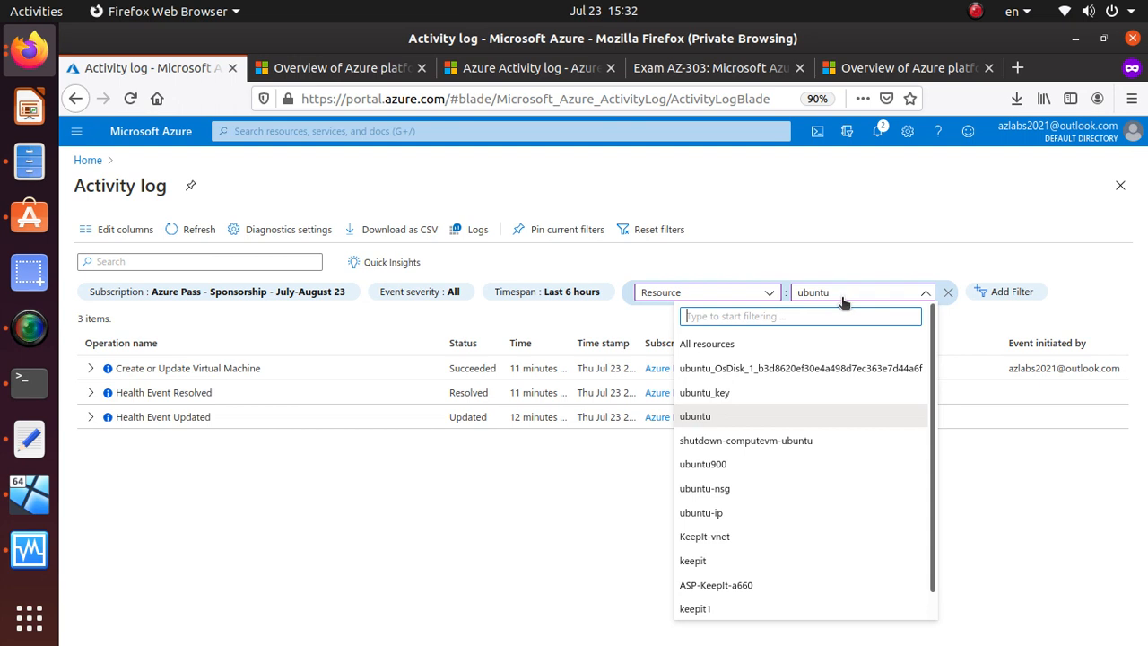
{"action": "scroll", "coordinate": [841, 557], "scroll_direction": "down", "scroll_amount": 1}
{"action": "scroll", "coordinate": [847, 567], "scroll_direction": "up", "scroll_amount": 1}
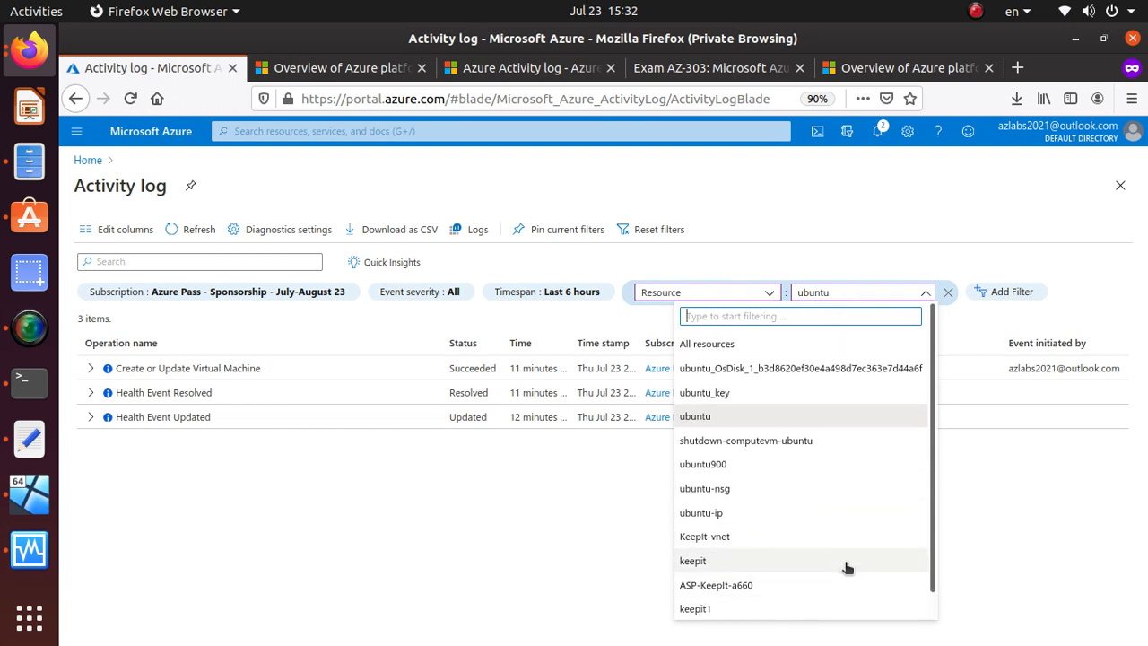
Step: View the Activity Log Analytics overview for the activity log and return to the portal home page
{"action": "left_click", "coordinate": [469, 230]}
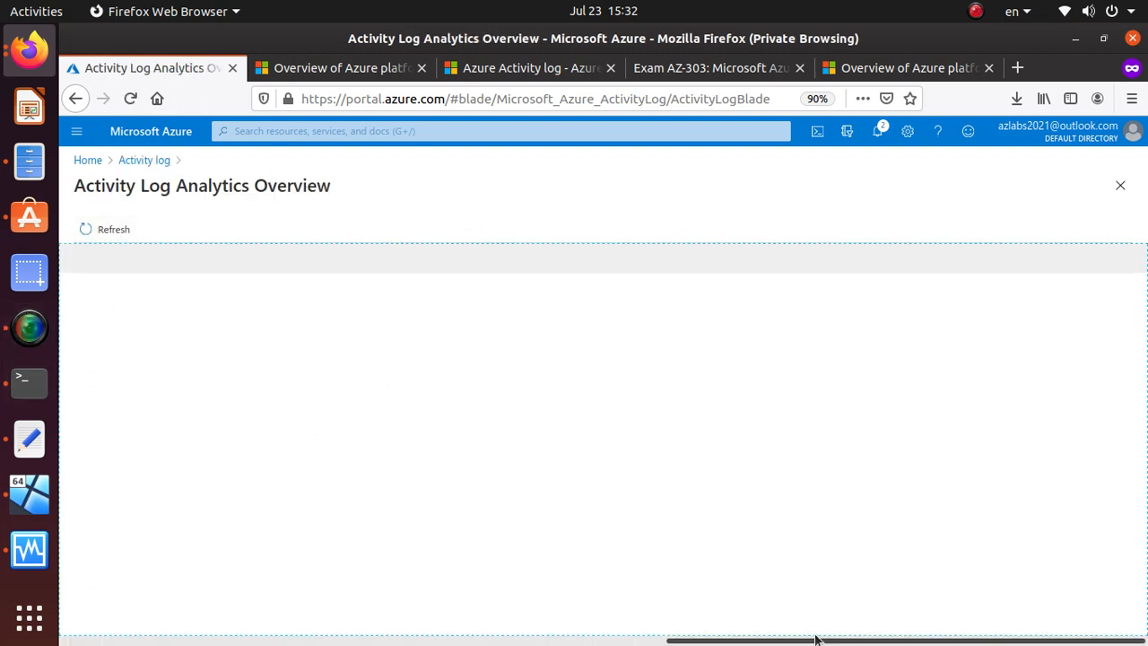
{"action": "left_click_drag", "start_coordinate": [811, 639], "coordinate": [799, 610]}
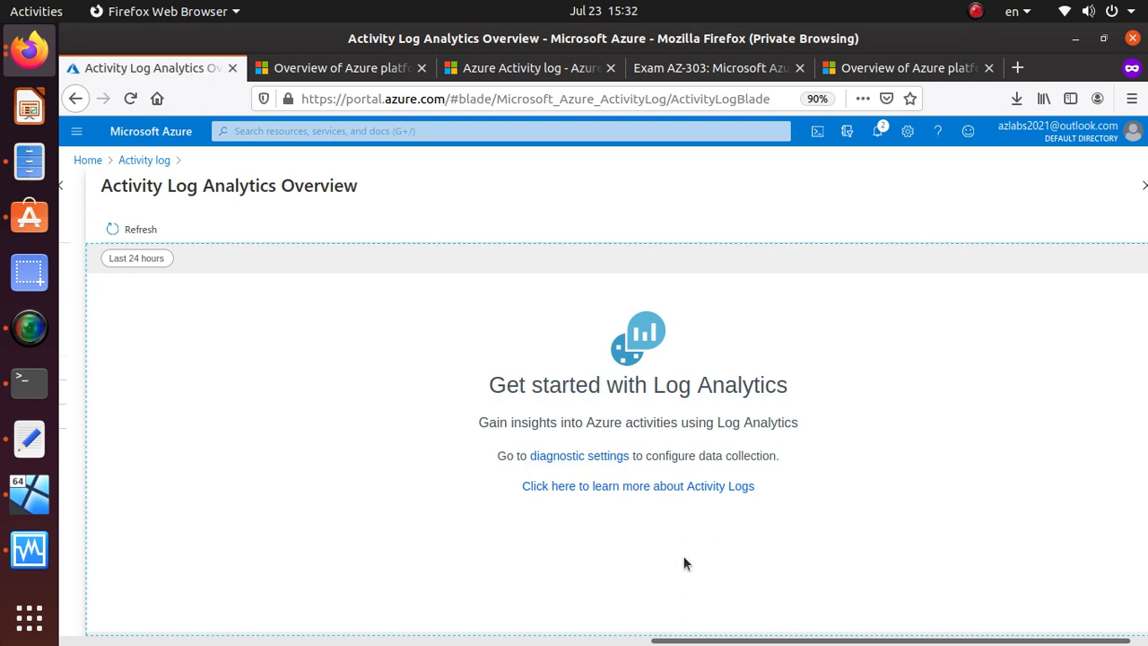
{"action": "left_click", "coordinate": [90, 161]}
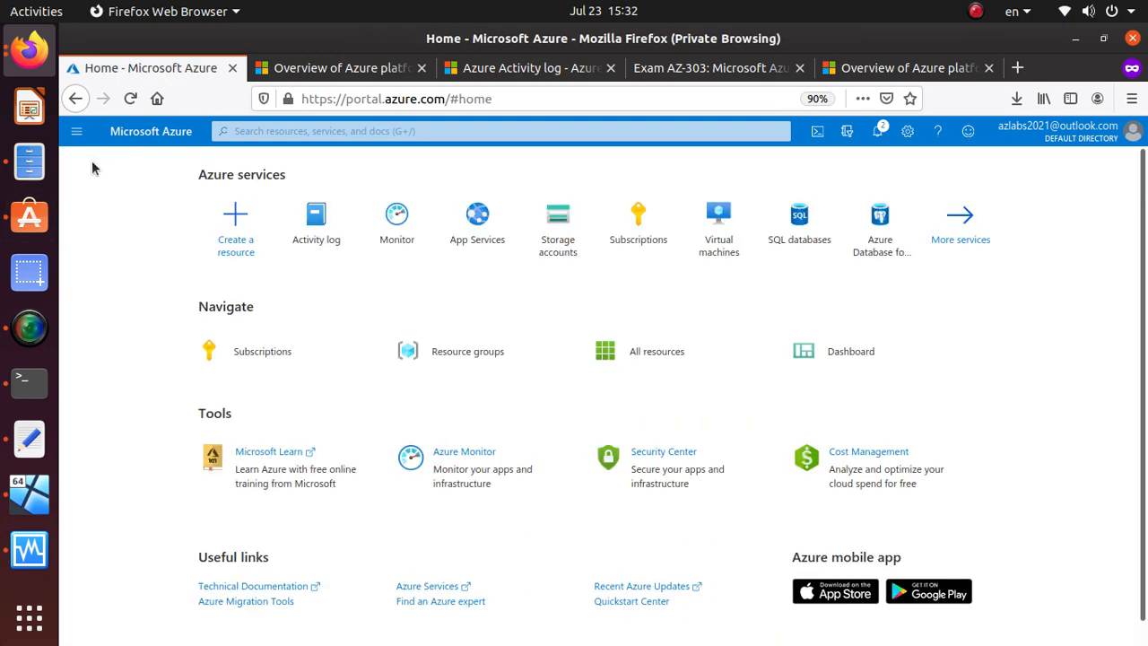
Step: Search the portal for "mo" and open the Monitor service
{"action": "left_click", "coordinate": [353, 132]}
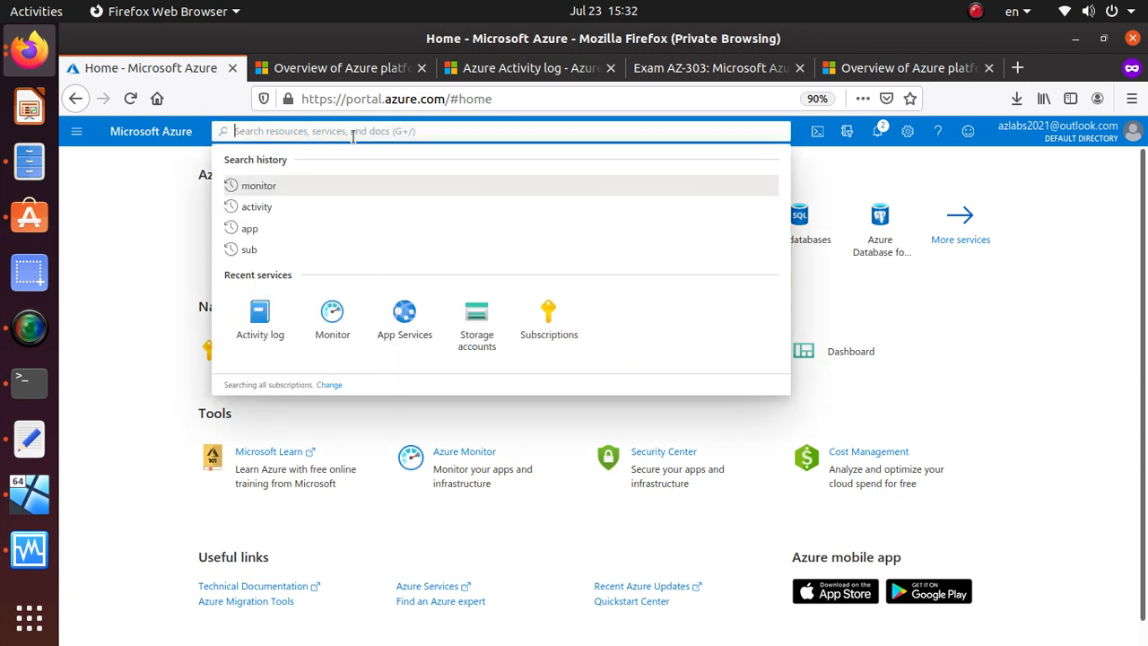
{"action": "type", "text": "m"}
{"action": "key", "text": "BackSpace"}
{"action": "type", "text": "mo"}
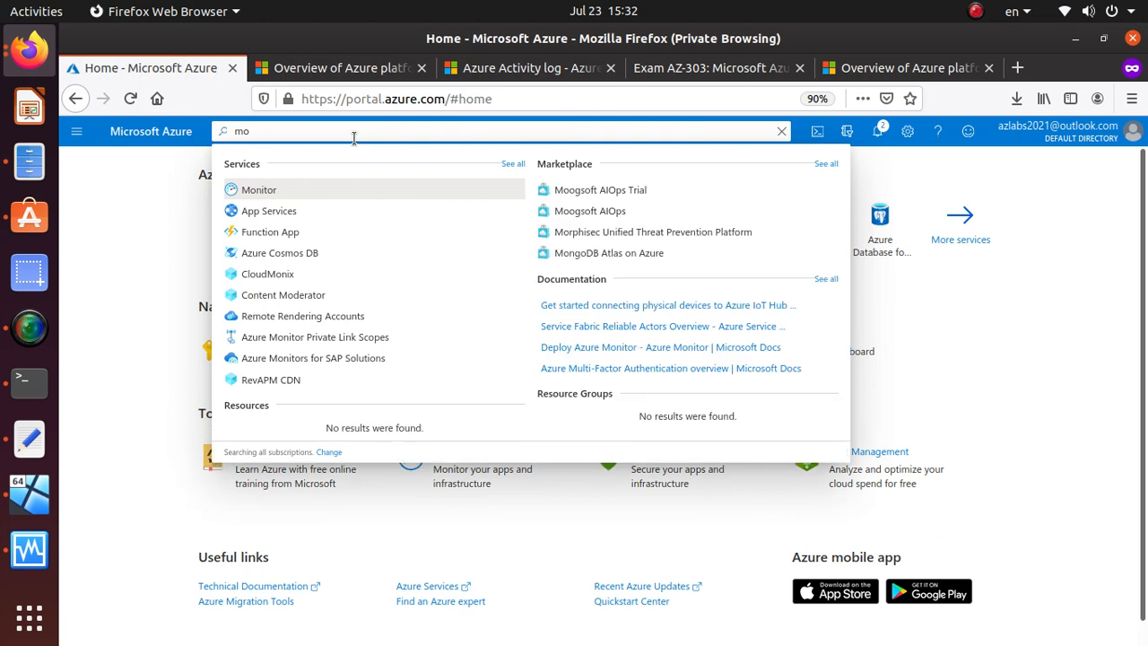
{"action": "left_click", "coordinate": [292, 187]}
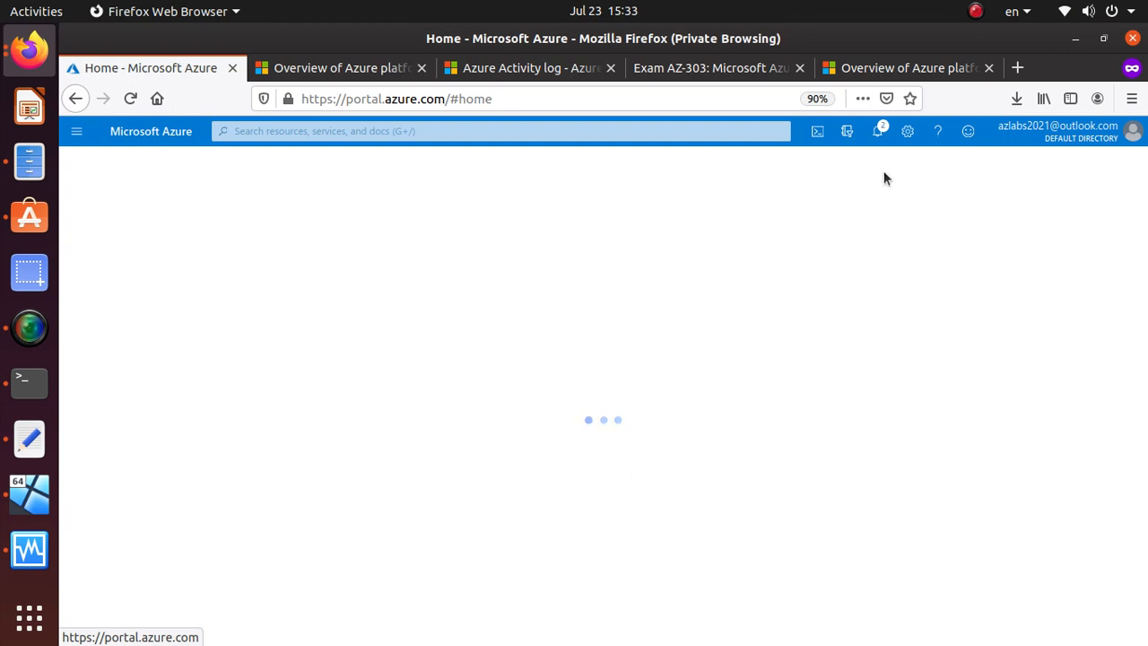
Step: Check the portal notifications, reopen Monitor from the recent services and dismiss the notifications
{"action": "left_click", "coordinate": [879, 133]}
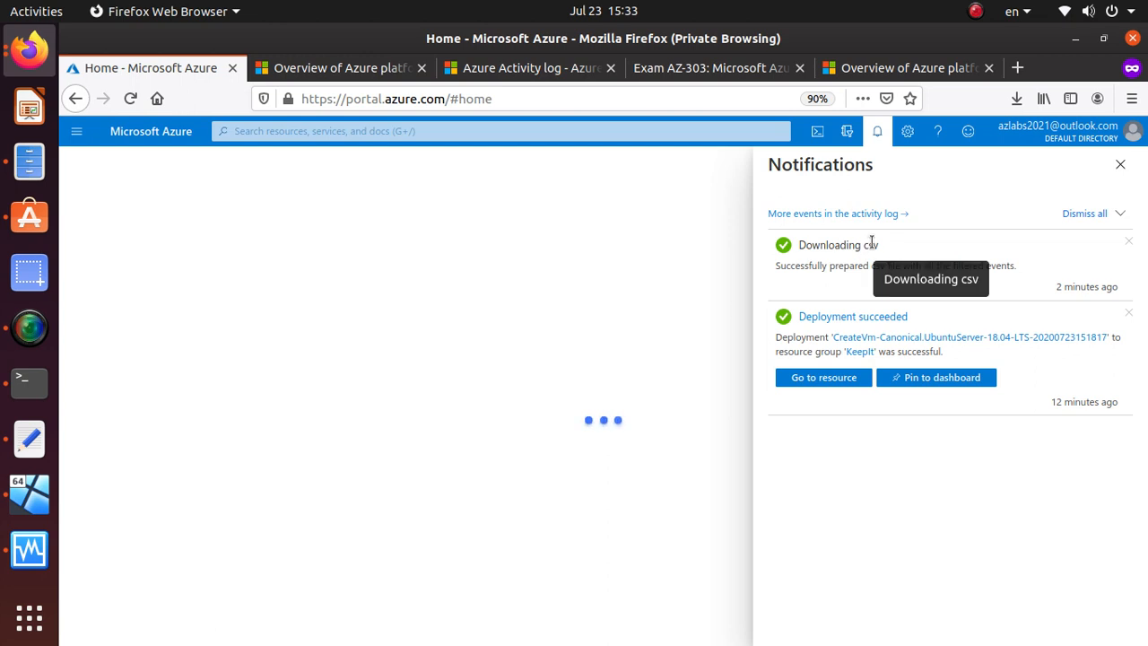
{"action": "left_click", "coordinate": [289, 133]}
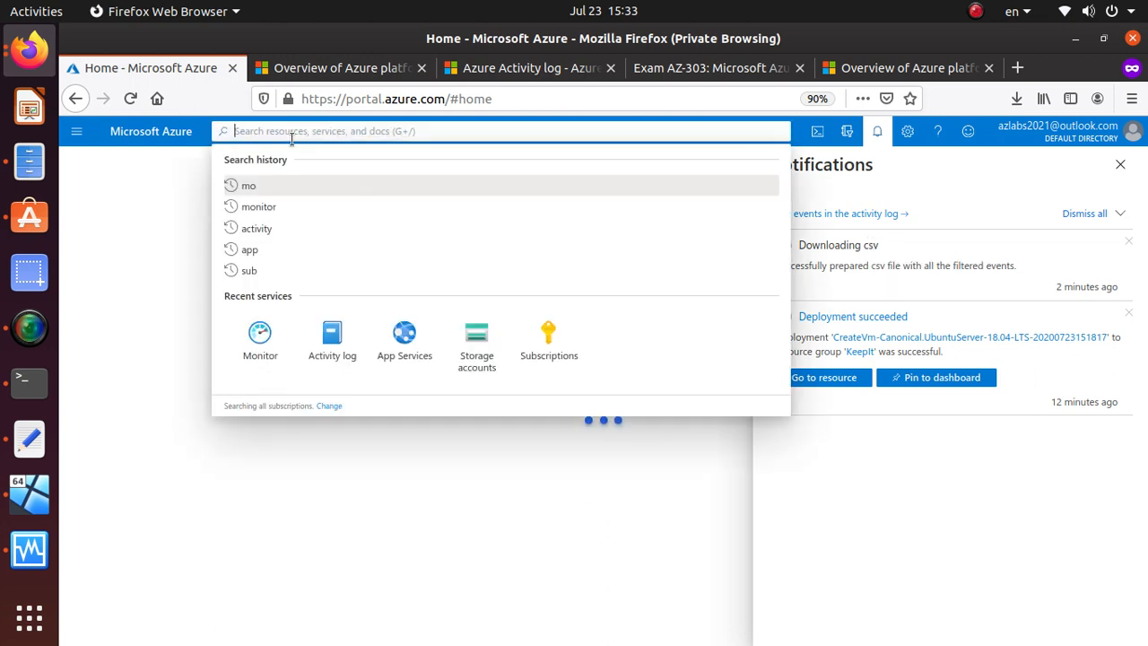
{"action": "left_click", "coordinate": [262, 352]}
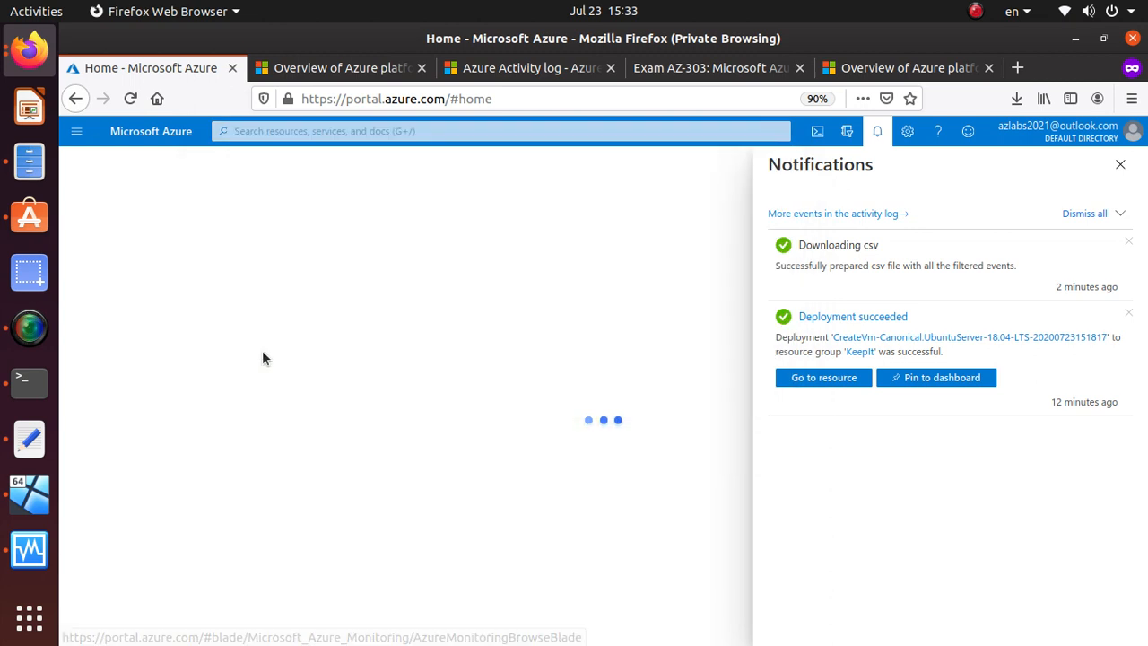
{"action": "left_click", "coordinate": [1120, 165]}
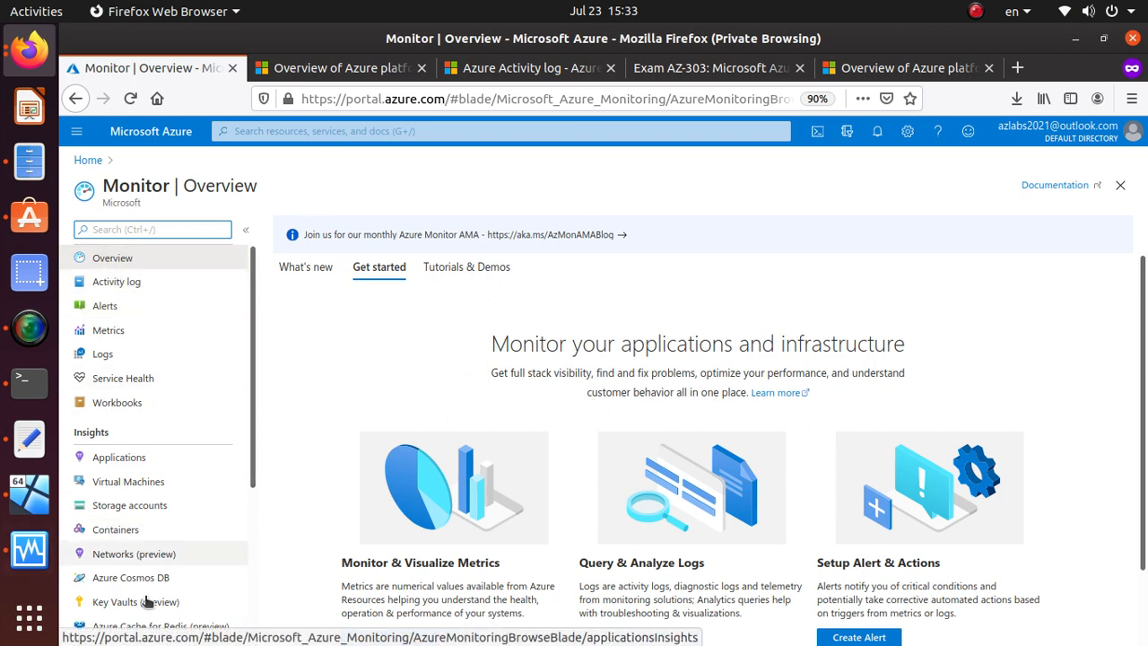
Step: Show the activity log within Monitor and add a Resource group filter covering all resource groups
{"action": "left_click", "coordinate": [143, 285]}
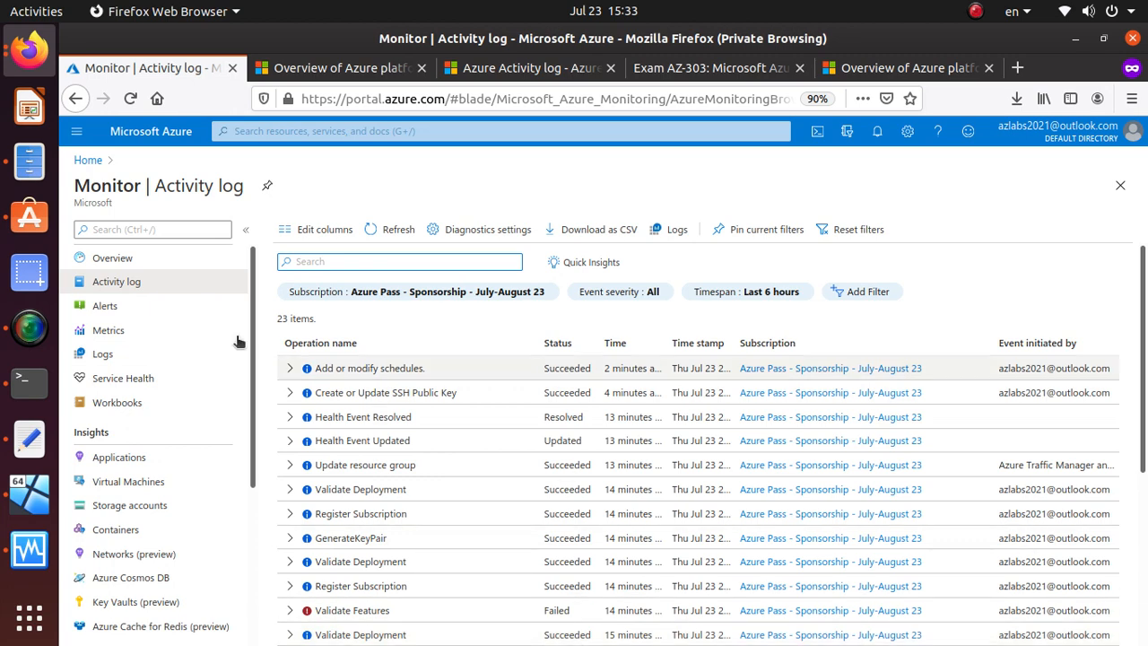
{"action": "left_click", "coordinate": [160, 181]}
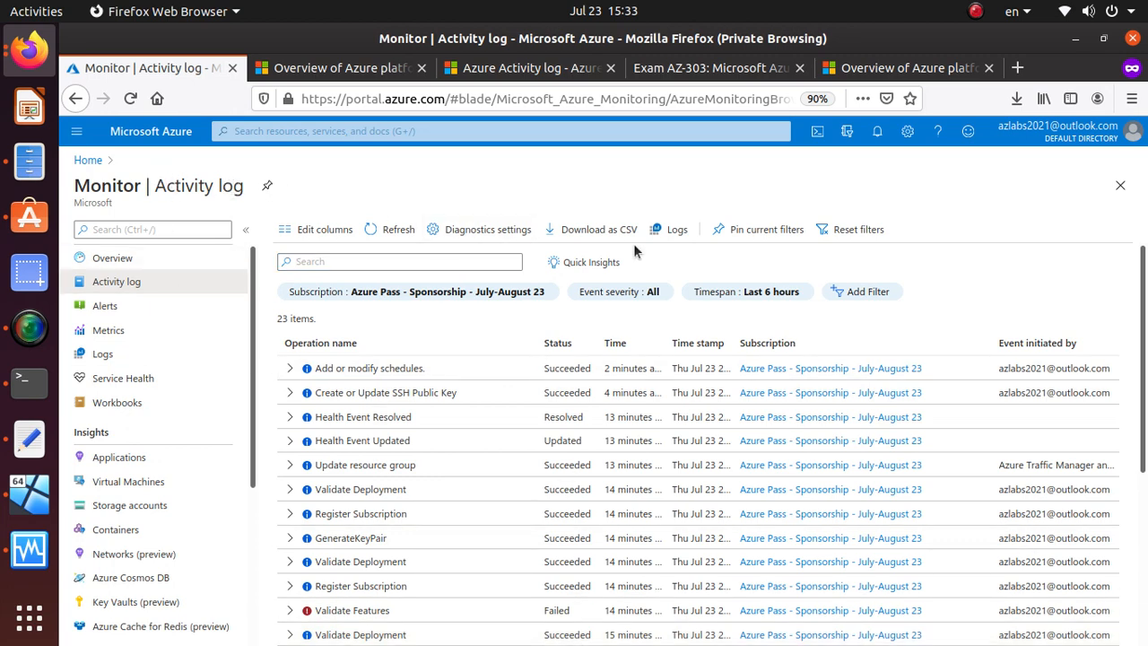
{"action": "left_click", "coordinate": [882, 292]}
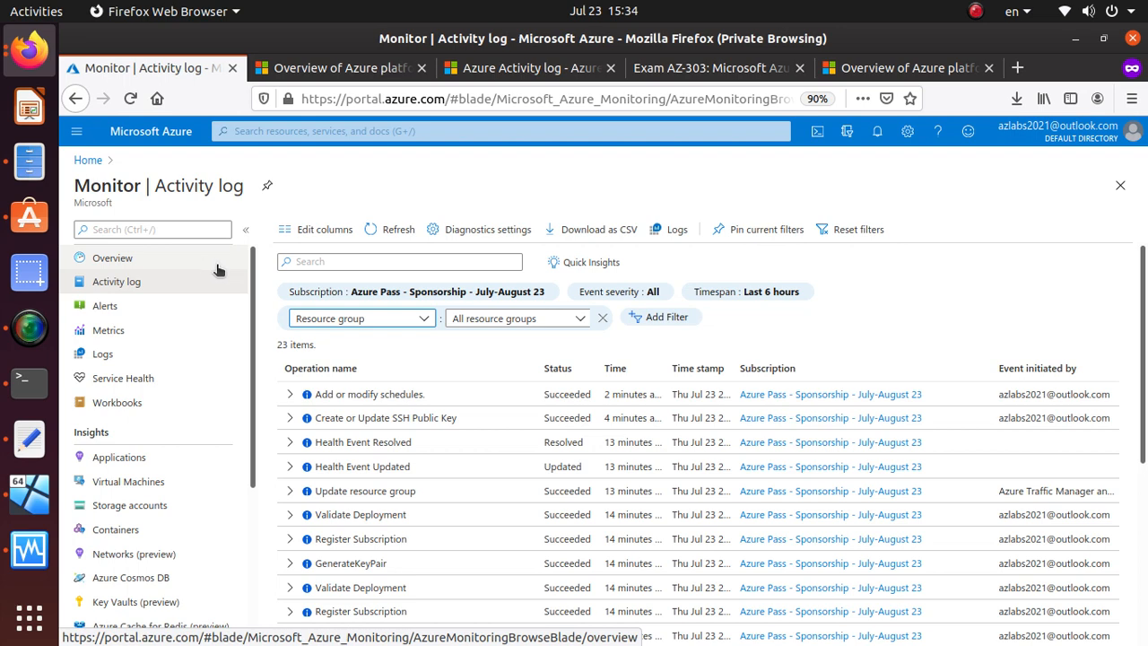
Step: Open Monitor's diagnostics settings and show those of the ubuntu-ip public IP address in KeepIt
{"action": "scroll", "coordinate": [217, 270], "scroll_direction": "down", "scroll_amount": 5}
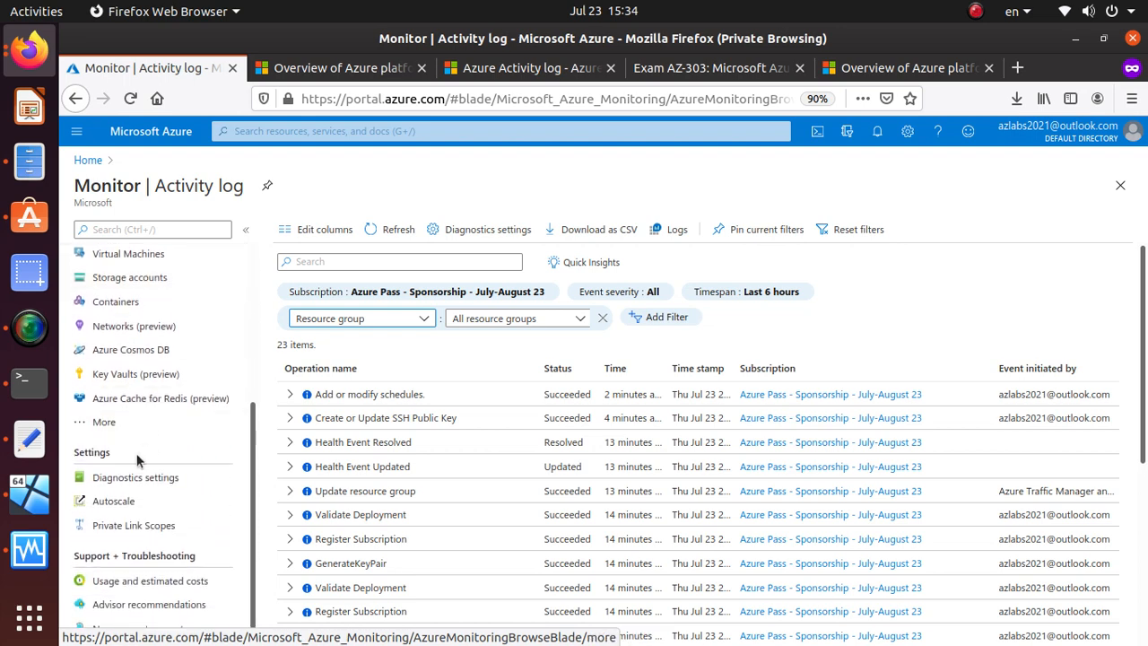
{"action": "left_click", "coordinate": [175, 485]}
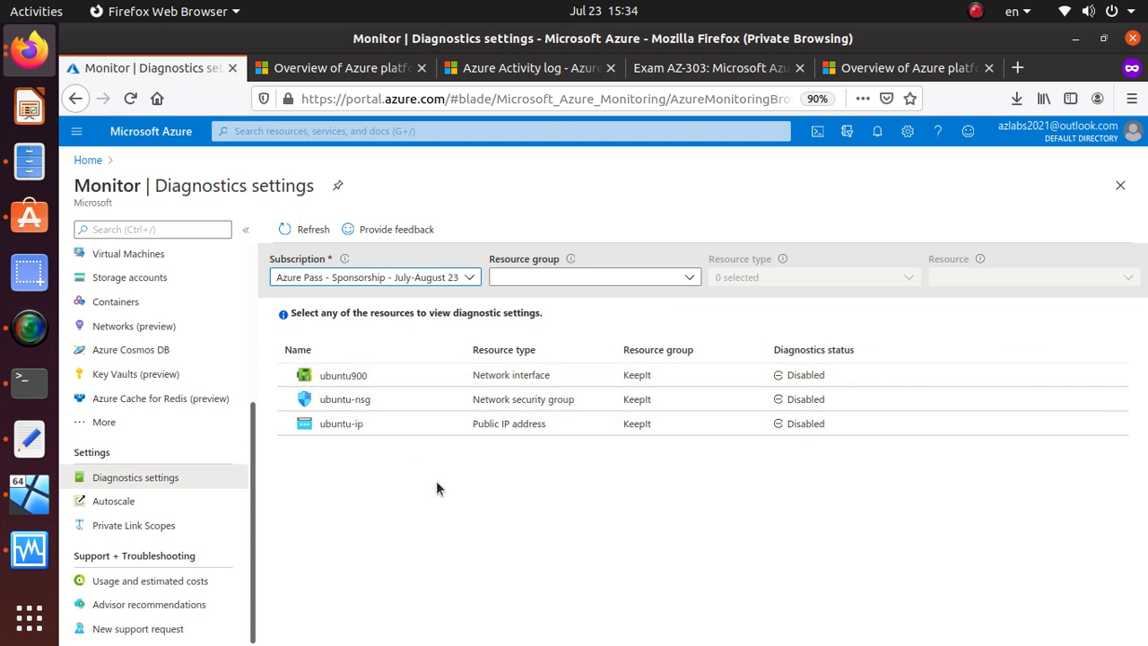
{"action": "left_click", "coordinate": [341, 425]}
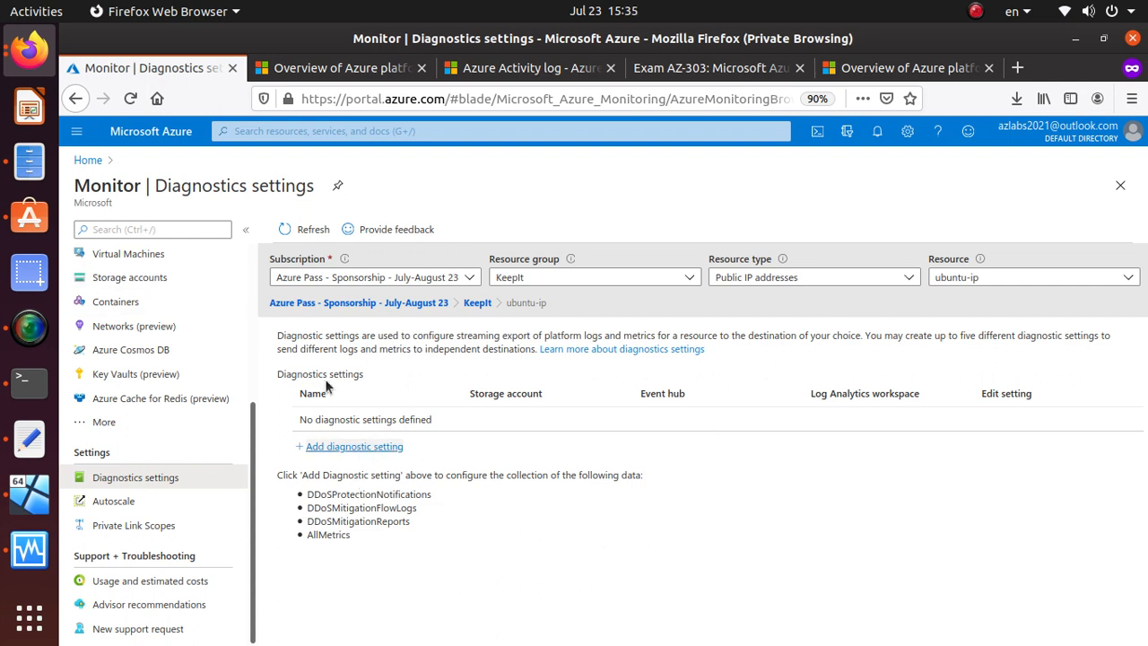
Step: Read the diagnostic settings description and the data collection instruction for ubuntu-ip, highlighting each text
{"action": "left_click_drag", "start_coordinate": [278, 334], "coordinate": [735, 351]}
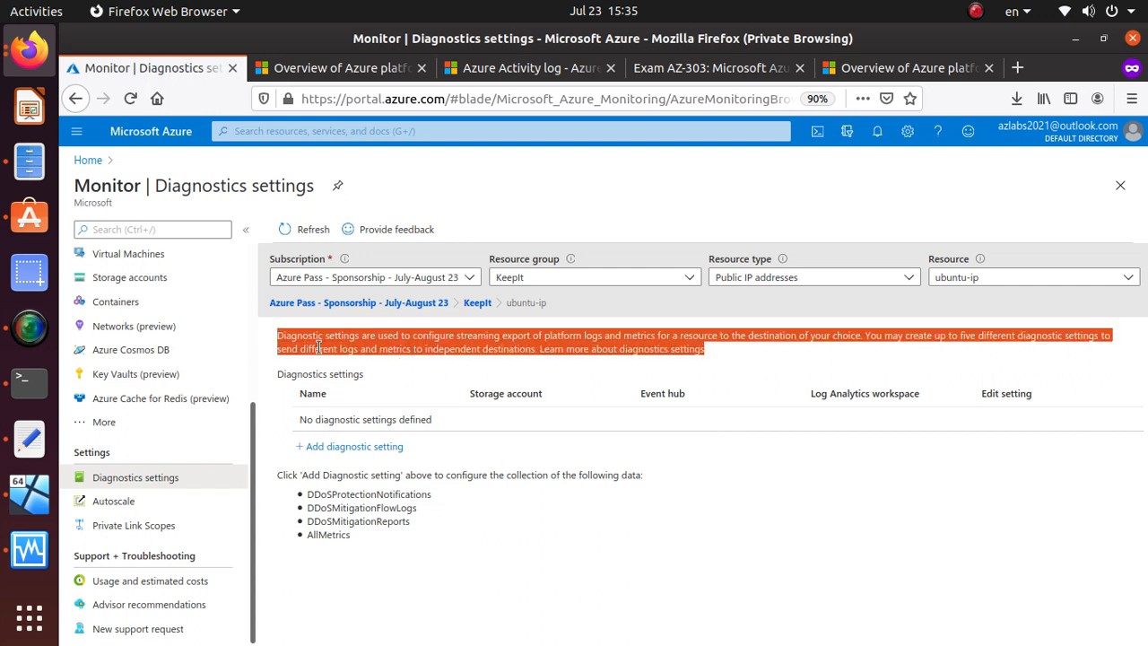
{"action": "left_click", "coordinate": [440, 339]}
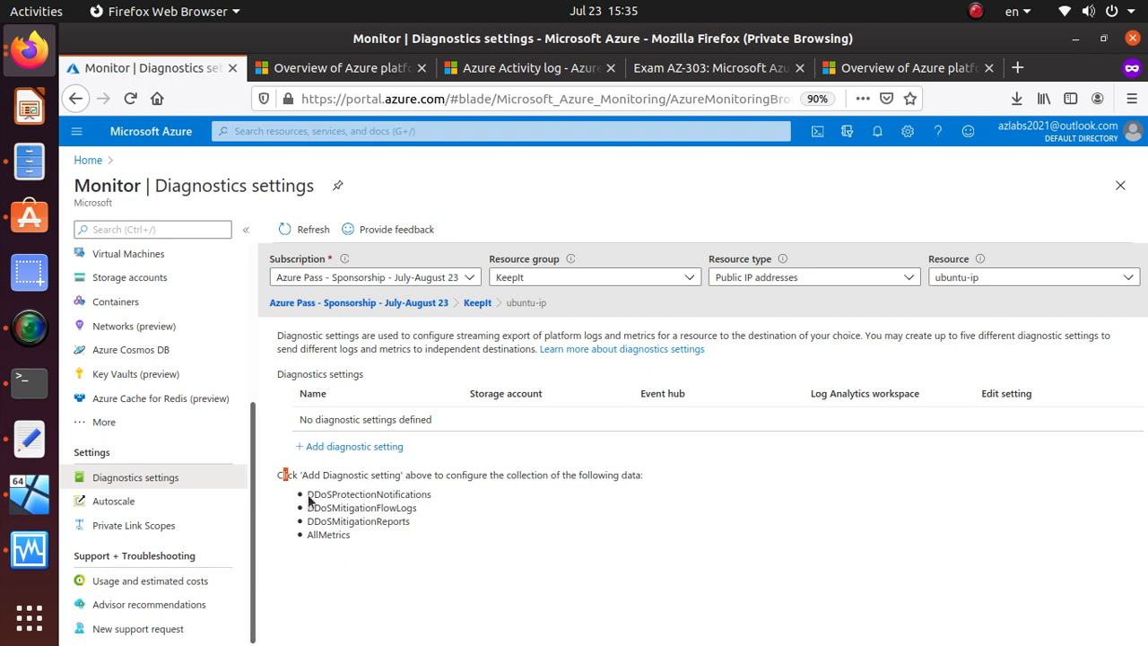
{"action": "left_click_drag", "start_coordinate": [278, 475], "coordinate": [353, 543]}
{"action": "left_click", "coordinate": [348, 555]}
{"action": "triple_click", "coordinate": [631, 475]}
{"action": "left_click", "coordinate": [631, 474]}
{"action": "triple_click", "coordinate": [631, 475]}
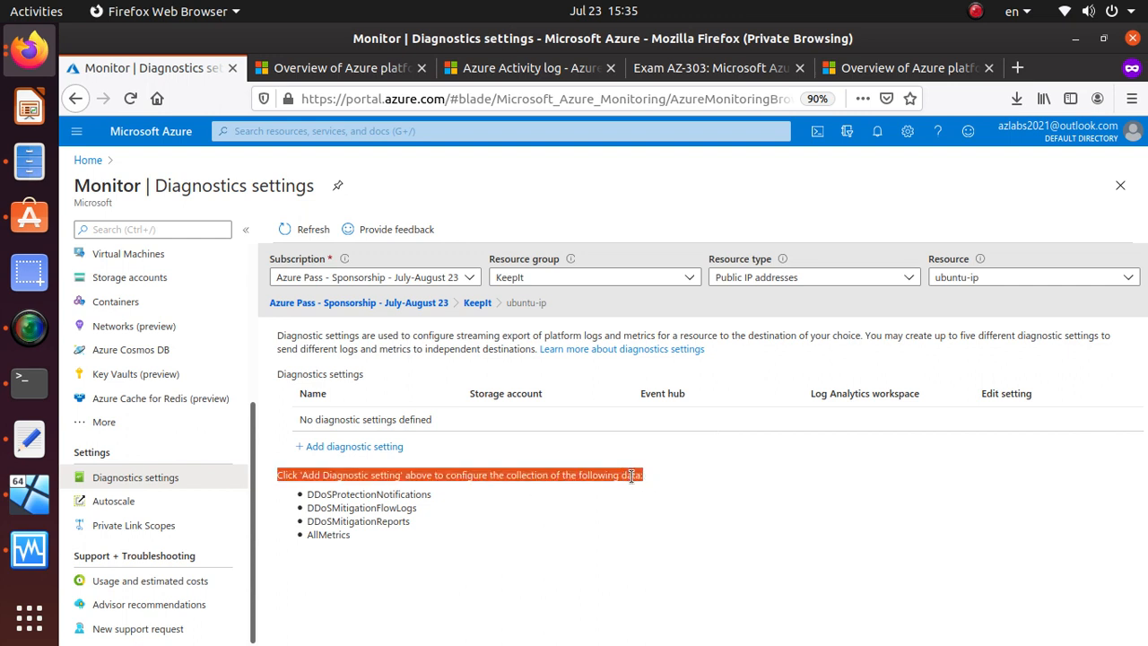
Step: Review the collectable data types for ubuntu-ip, highlighting DDoSProtectionNotifications, DDoSMitigationFlowLogs and AllMetrics
{"action": "double_click", "coordinate": [367, 494]}
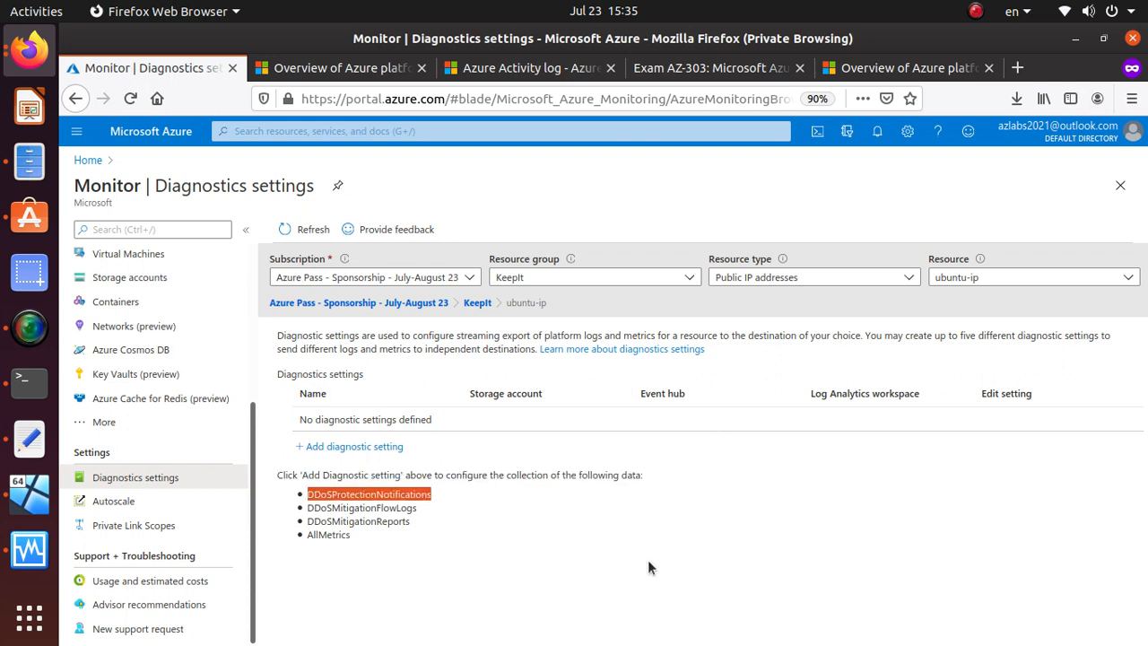
{"action": "double_click", "coordinate": [398, 508]}
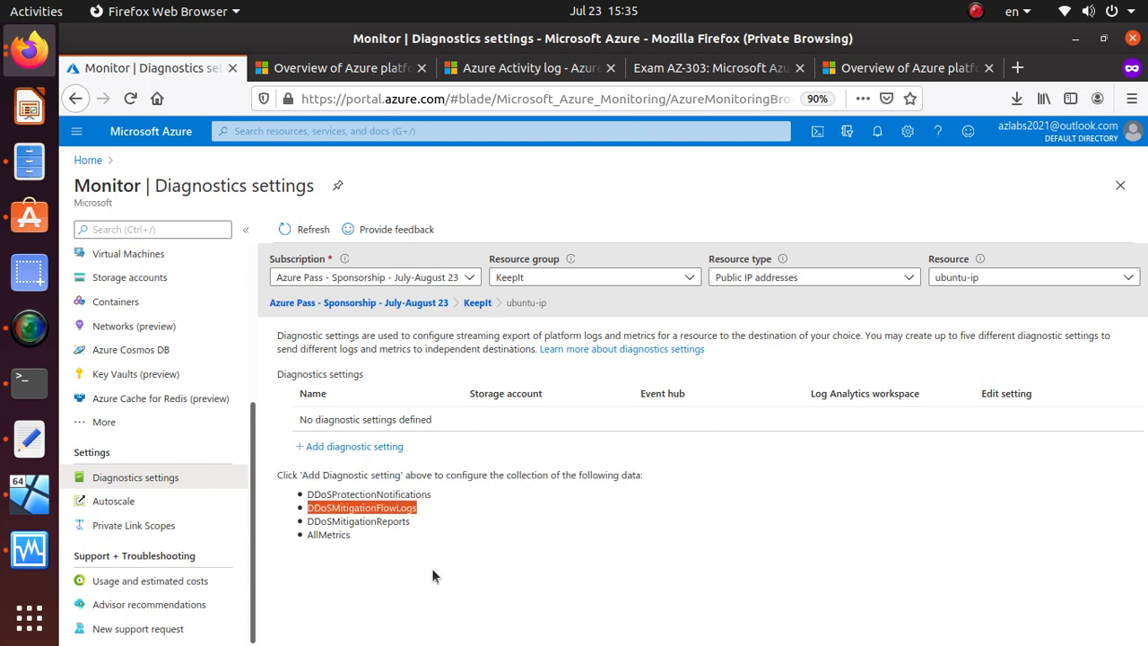
{"action": "left_click", "coordinate": [379, 520]}
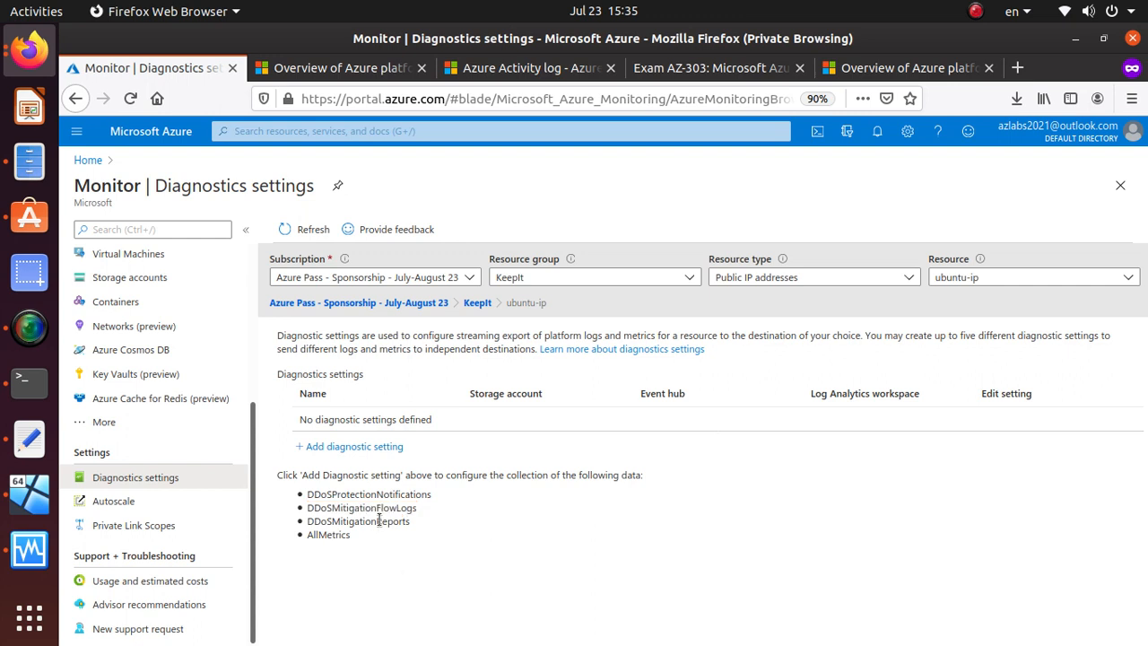
{"action": "double_click", "coordinate": [322, 535]}
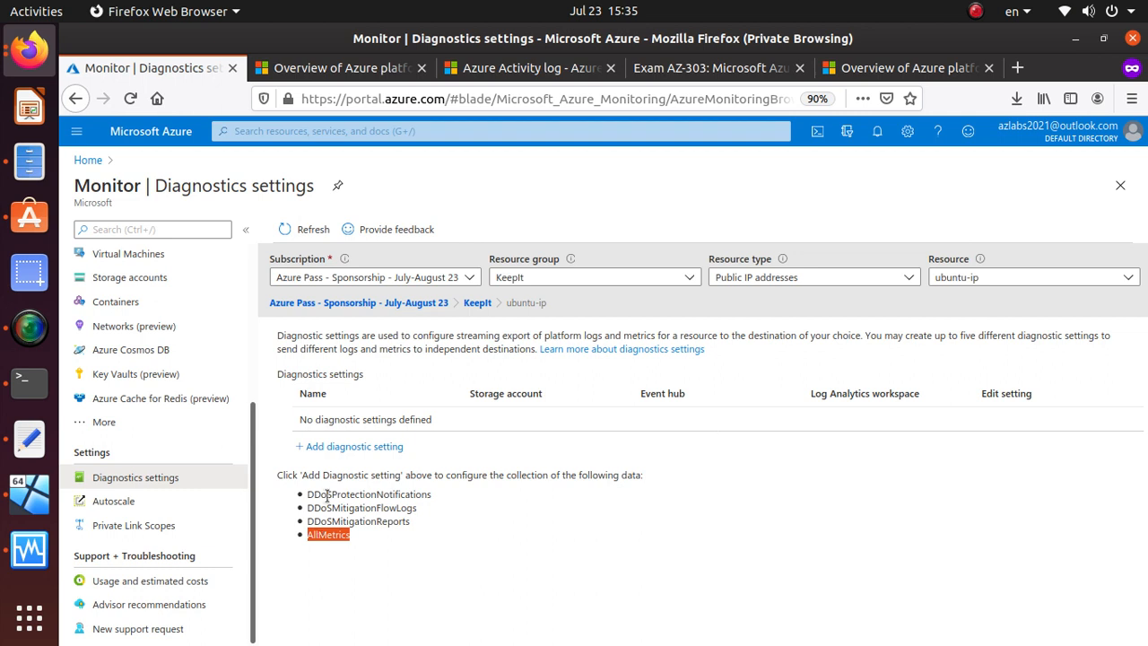
Step: Start a new diagnostic setting for ubuntu-ip and include DDoSProtectionNotifications, DDoSMitigationFlowLogs, DDoSMitigationReports and AllMetrics
{"action": "left_click", "coordinate": [363, 446]}
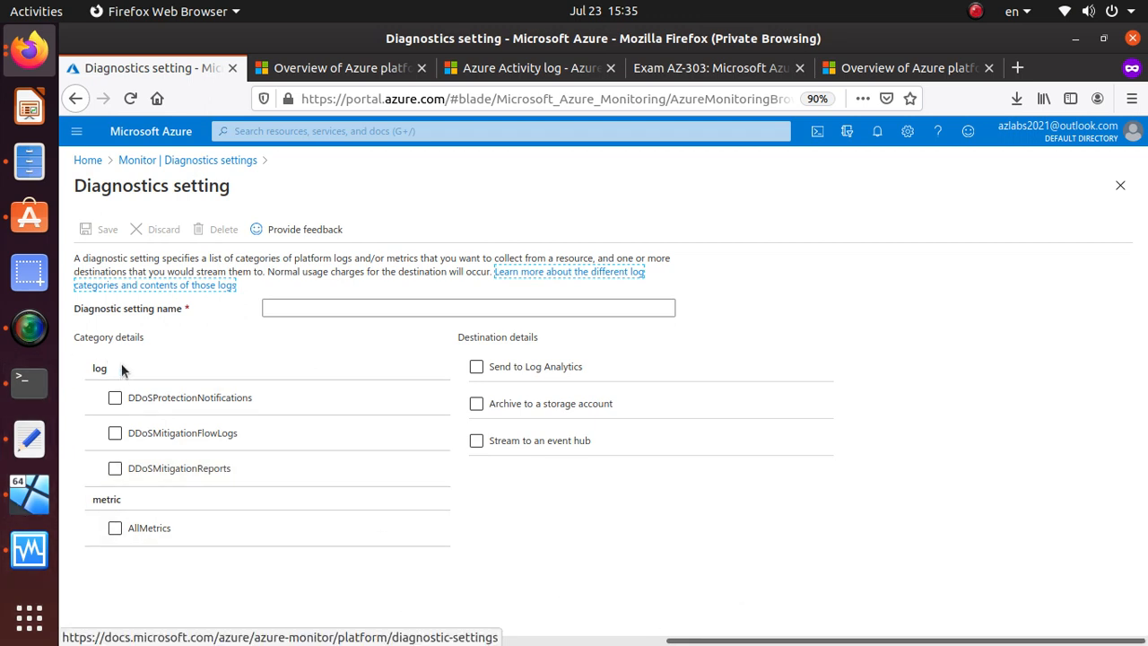
{"action": "left_click", "coordinate": [241, 398]}
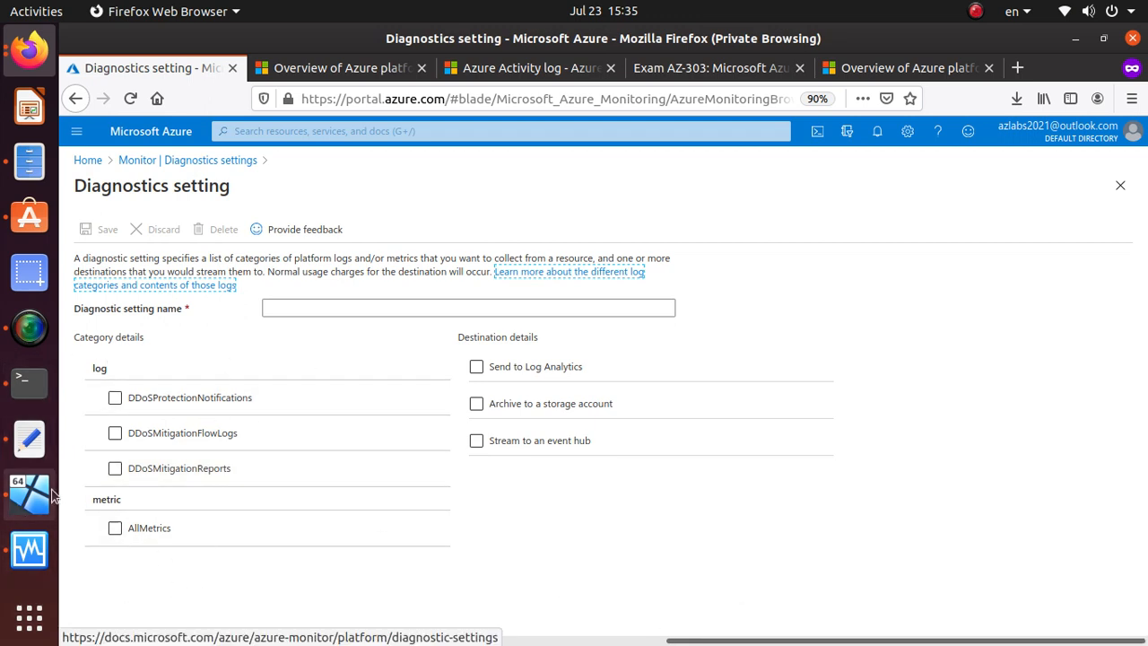
{"action": "left_click", "coordinate": [114, 399]}
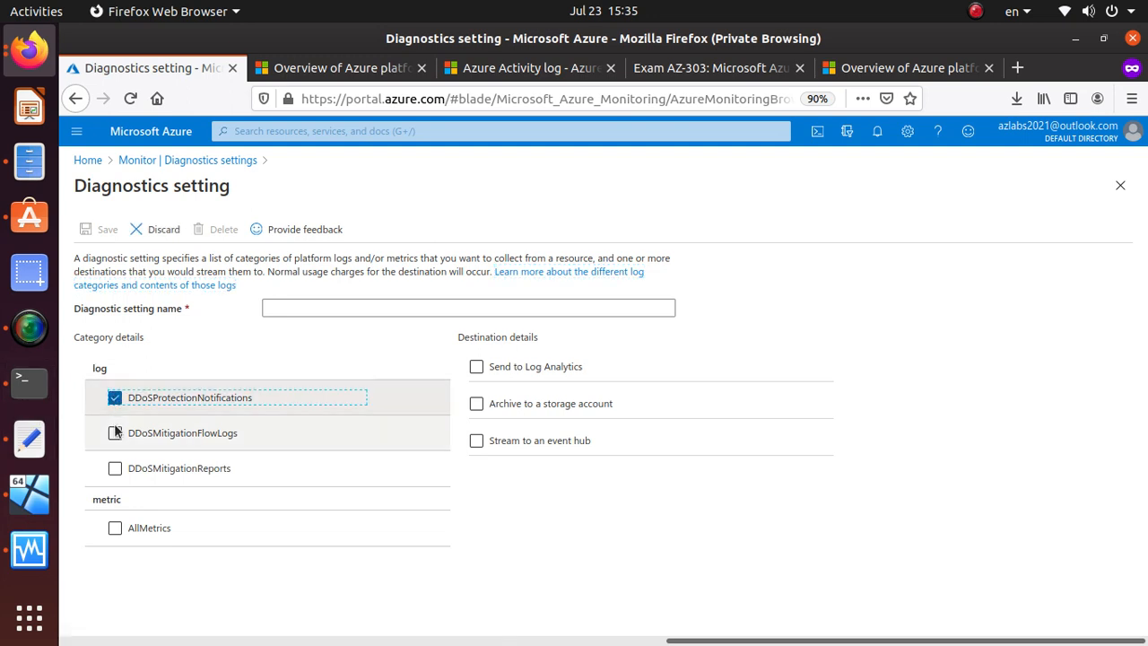
{"action": "left_click", "coordinate": [115, 433]}
{"action": "left_click", "coordinate": [115, 468]}
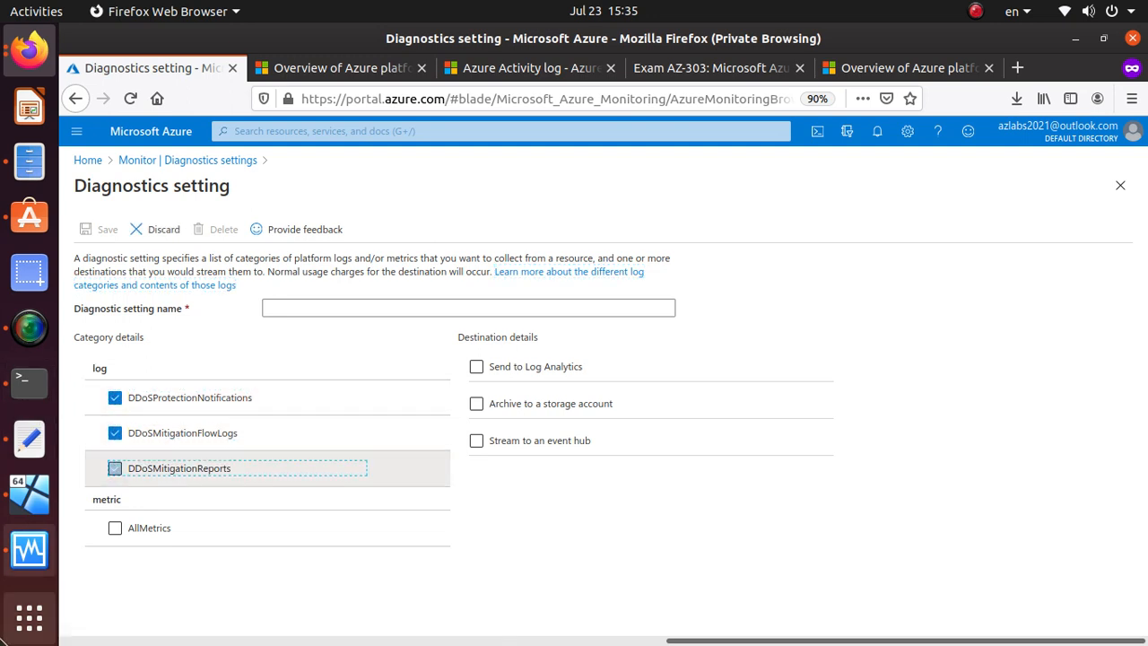
{"action": "left_click", "coordinate": [115, 529]}
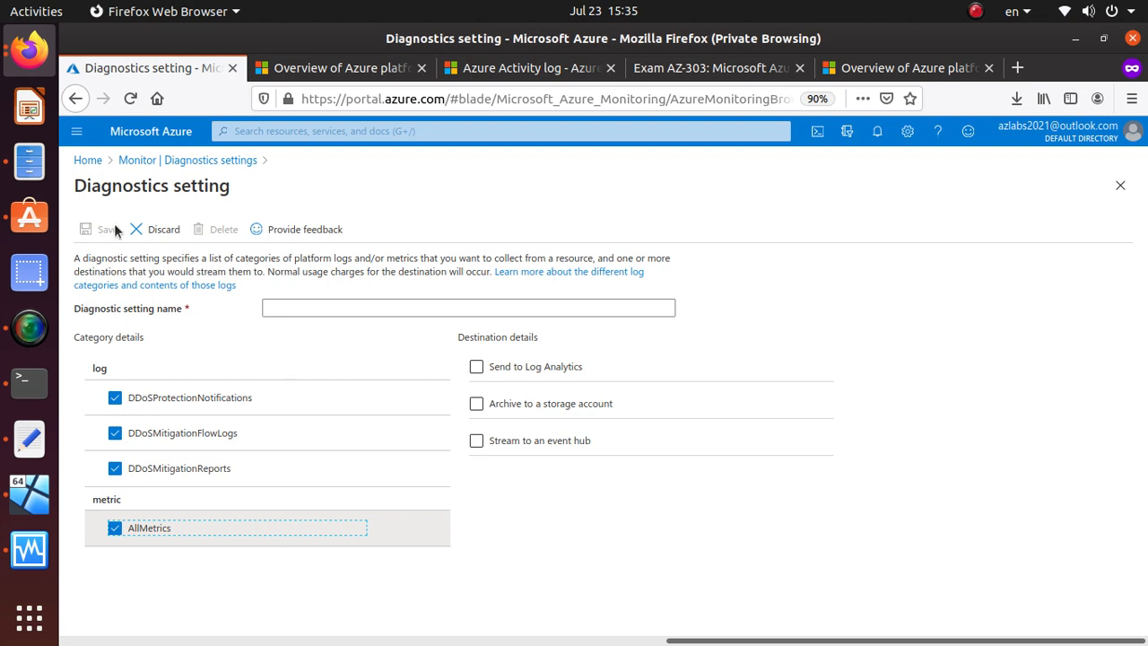
Step: Name the diagnostic setting IPDiaagnosticLogs
{"action": "left_click", "coordinate": [287, 308]}
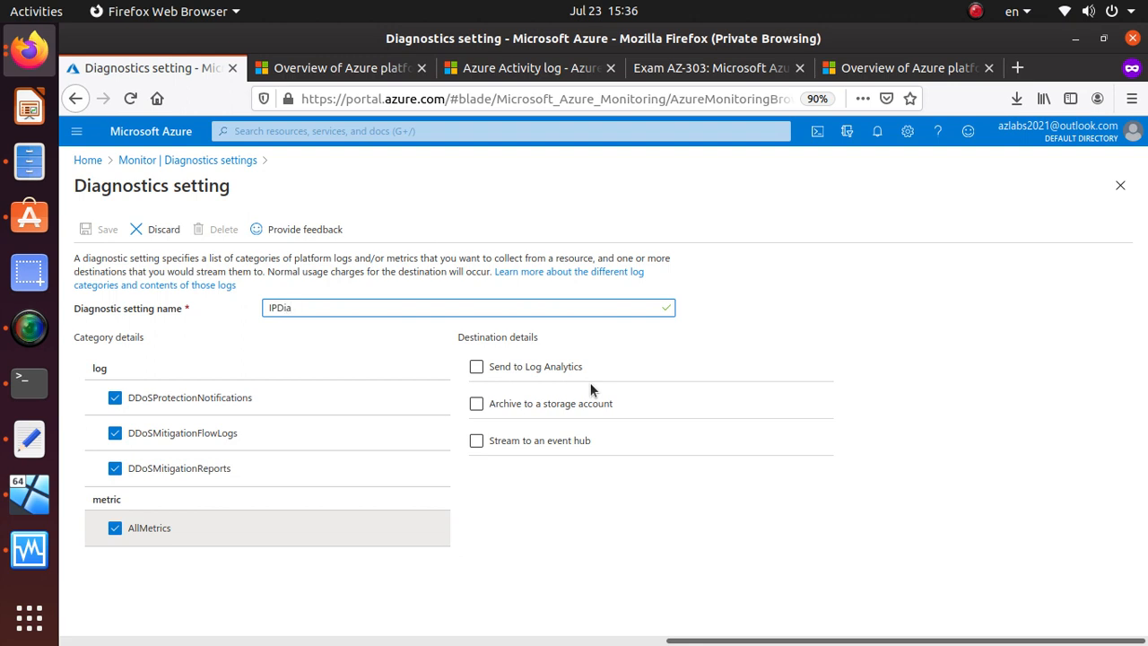
{"action": "type", "text": "IPDiaagnosticLogs"}
Step: Try Log Analytics as the destination, check the available subscriptions and workspaces, and deselect that destination again
{"action": "left_click", "coordinate": [477, 367]}
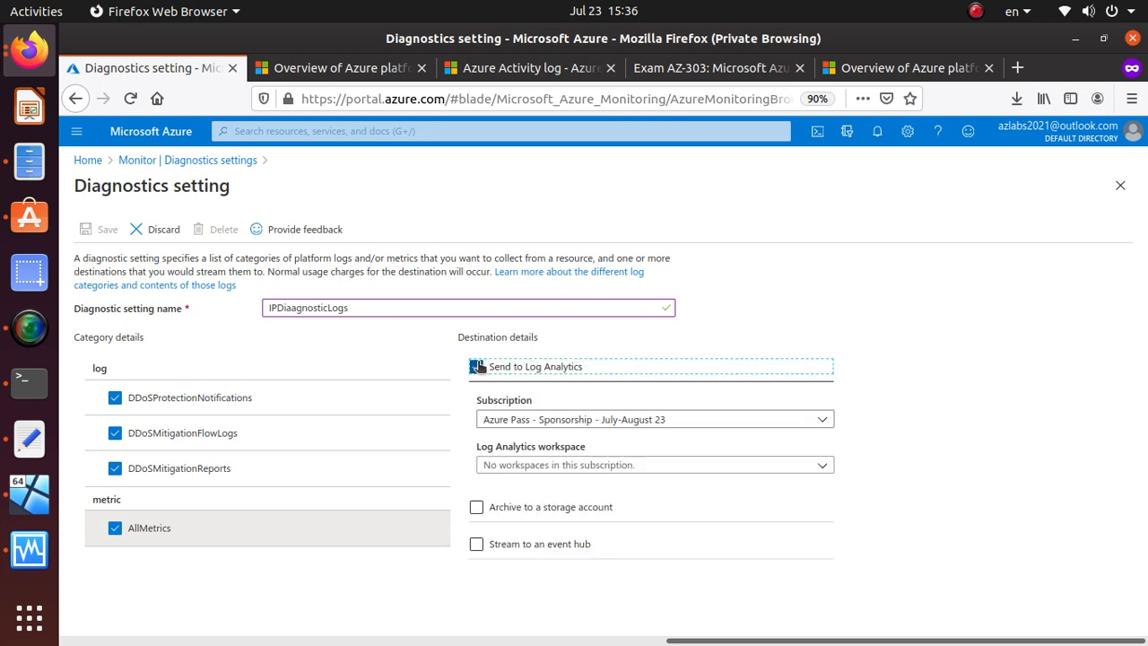
{"action": "left_click", "coordinate": [819, 466]}
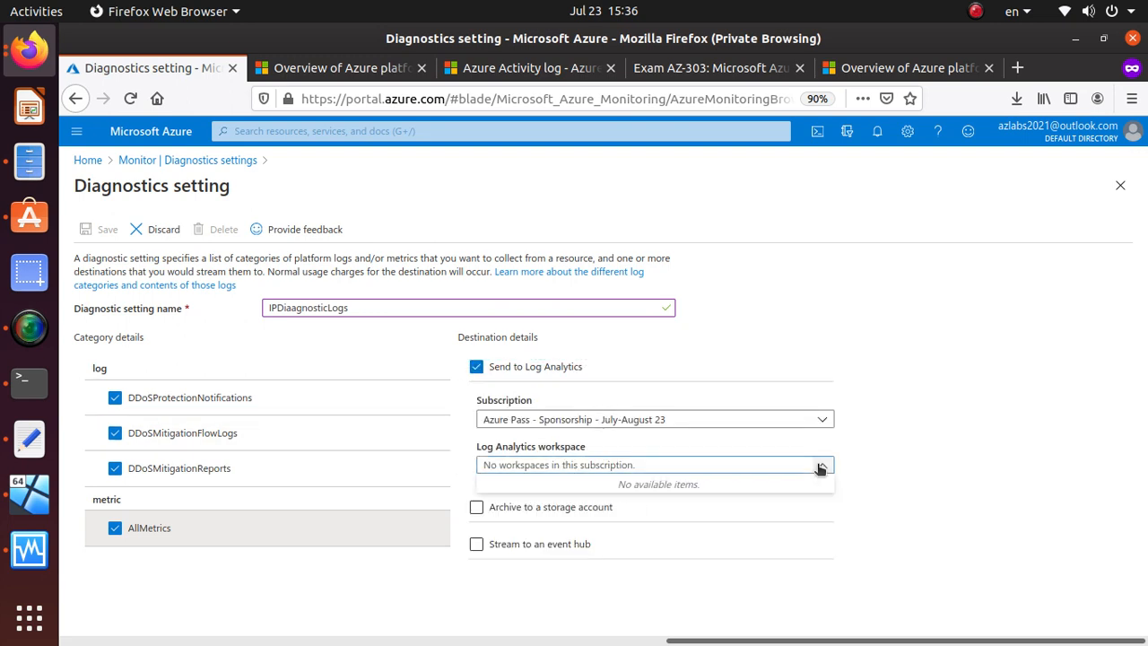
{"action": "left_click", "coordinate": [655, 419]}
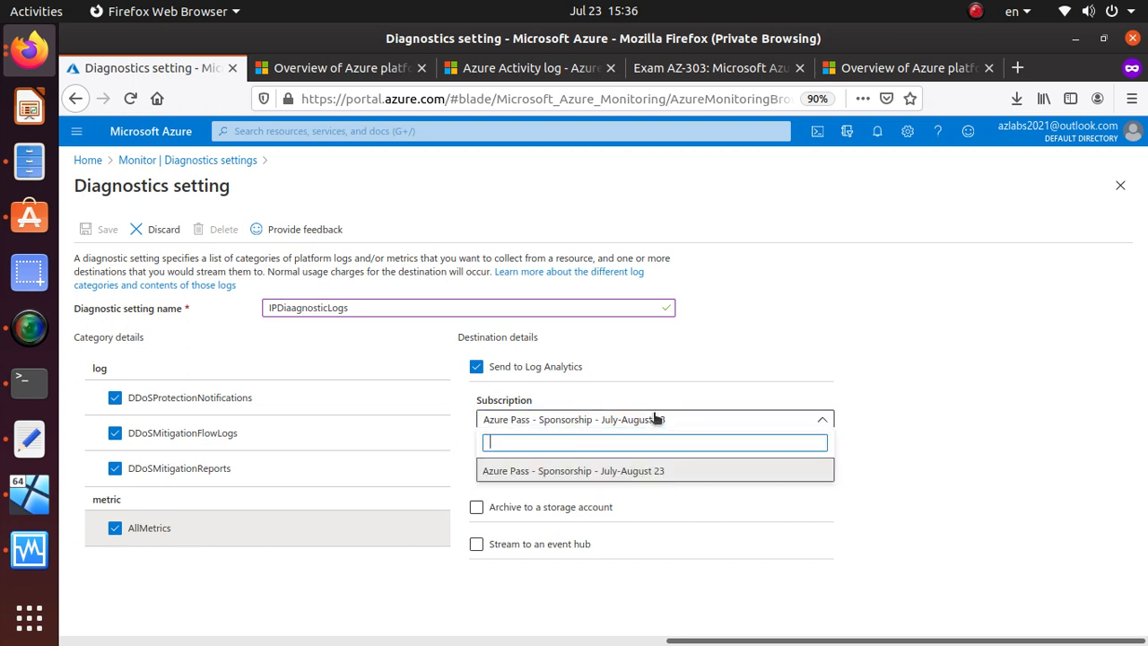
{"action": "left_click", "coordinate": [655, 419]}
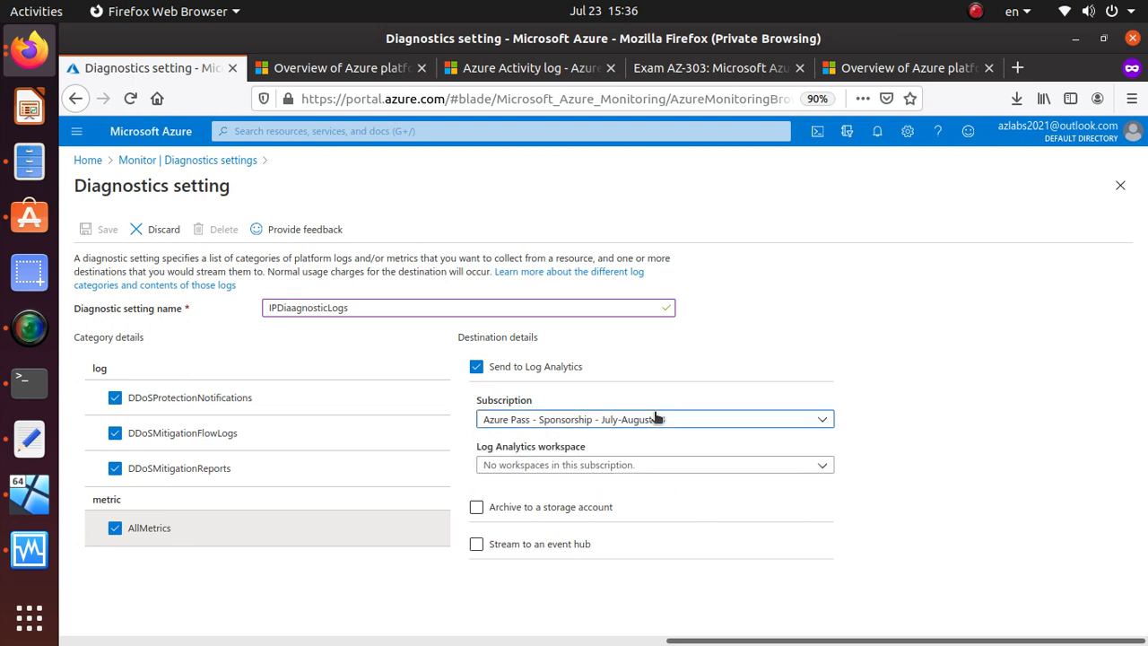
{"action": "left_click", "coordinate": [593, 466]}
{"action": "left_click", "coordinate": [477, 368]}
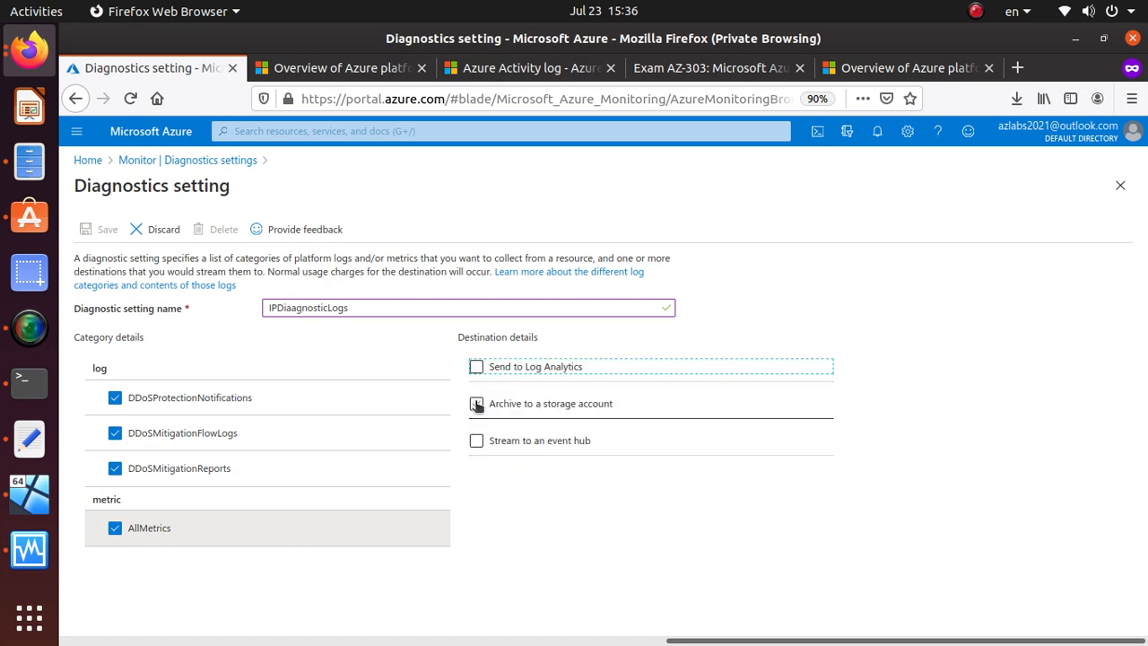
Step: Archive the data to a storage account and try a retention of 1000 days for DDoSProtectionNotifications
{"action": "left_click", "coordinate": [476, 405]}
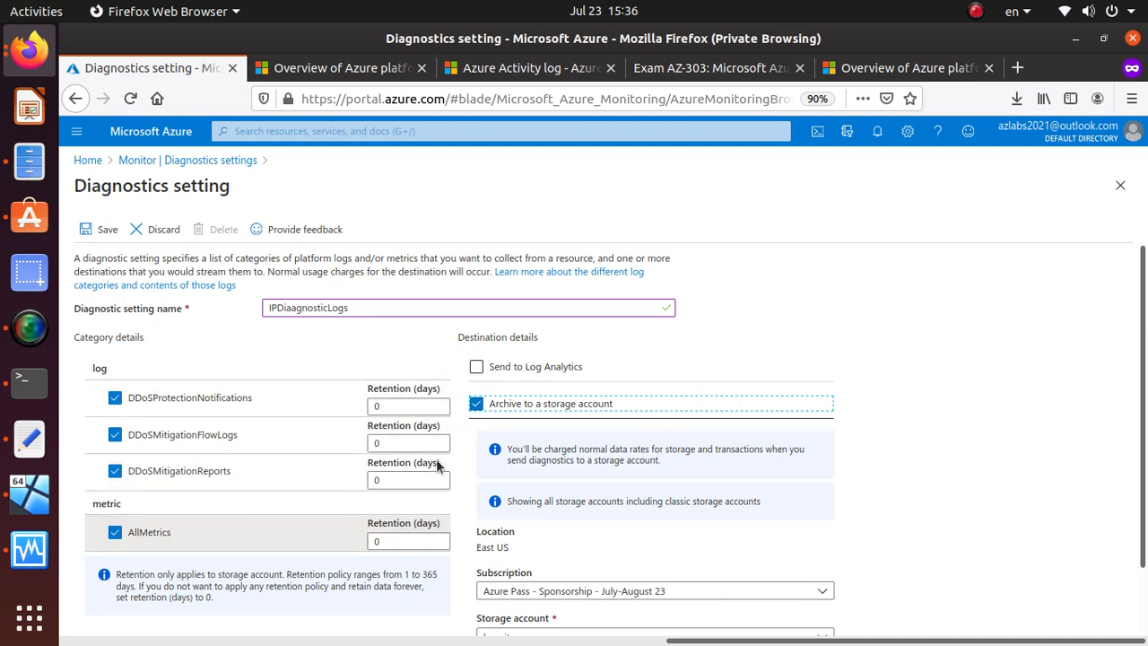
{"action": "double_click", "coordinate": [401, 406]}
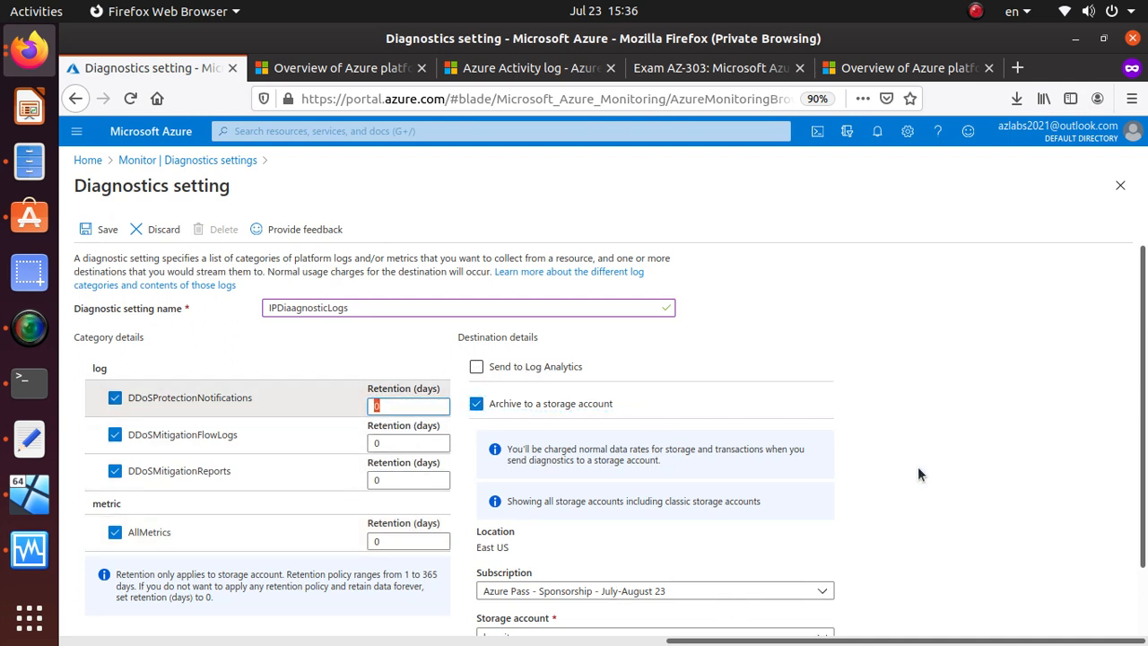
{"action": "type", "text": "1000"}
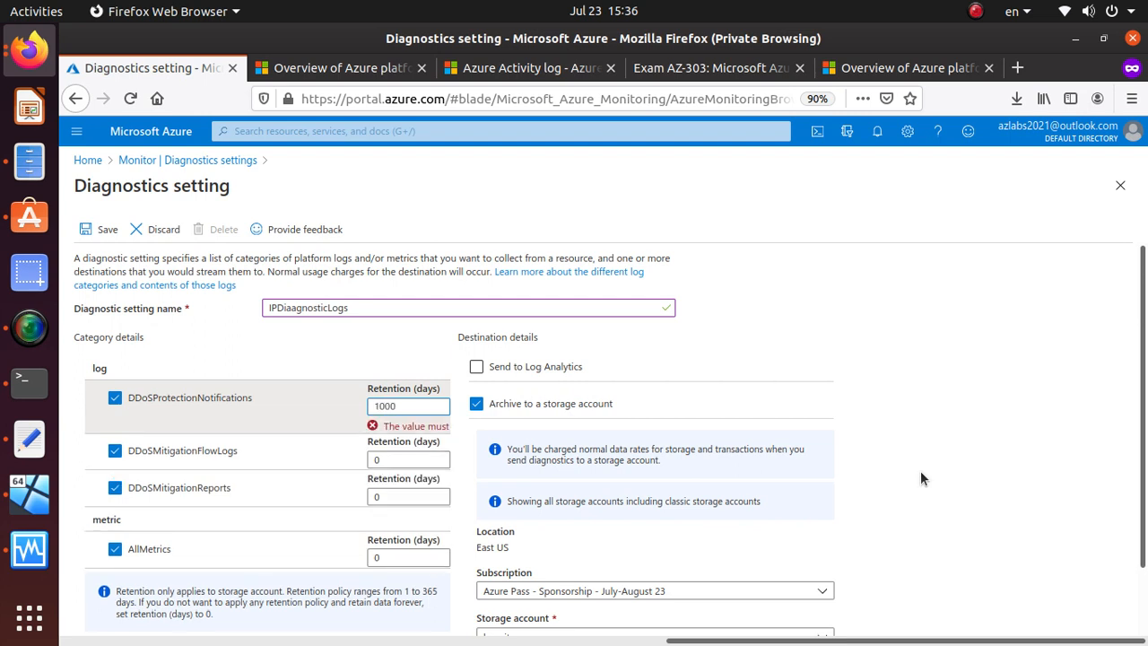
Step: Try a retention of 999 days for DDoSProtectionNotifications, then replace it with 10 days
{"action": "double_click", "coordinate": [409, 405]}
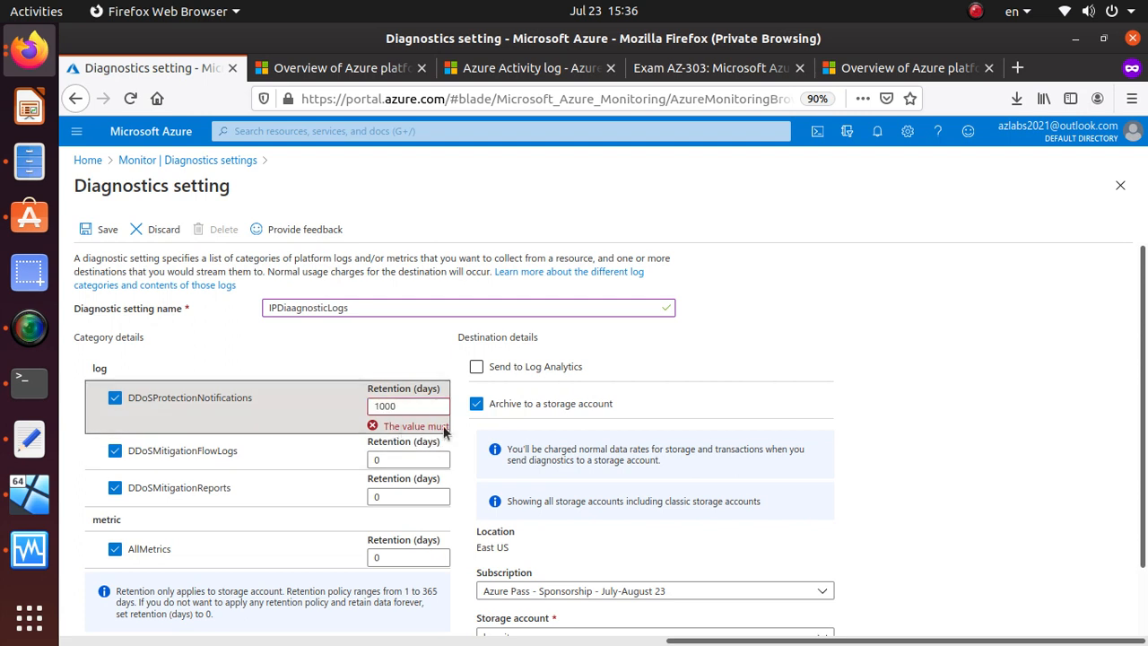
{"action": "left_click", "coordinate": [423, 405]}
{"action": "double_click", "coordinate": [422, 404]}
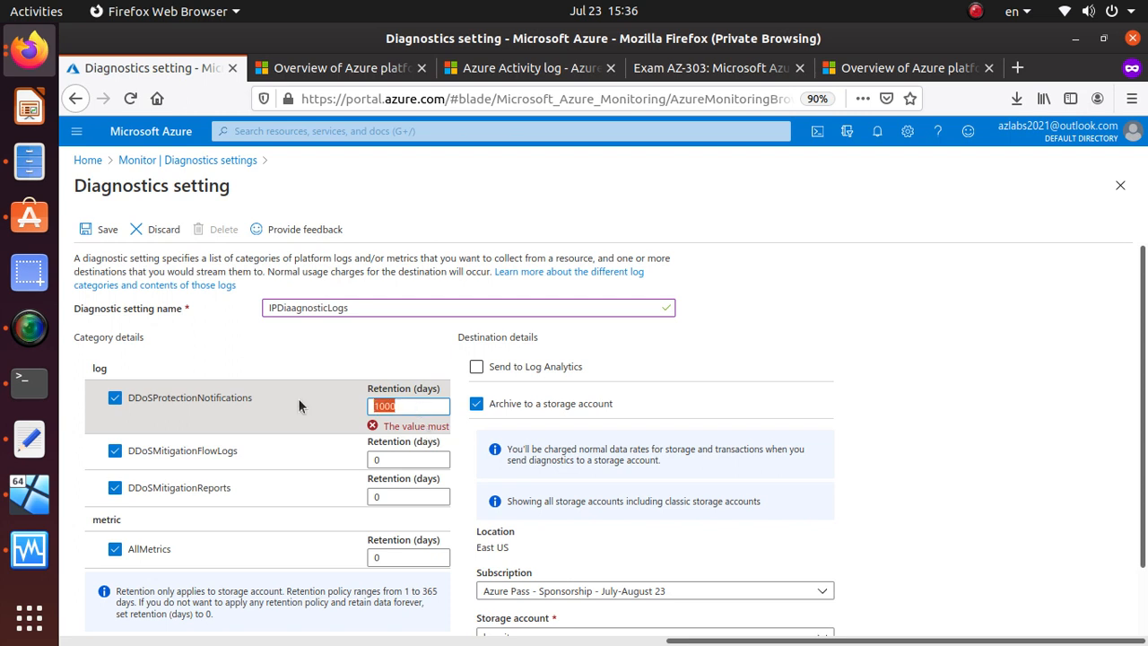
{"action": "type", "text": "999"}
{"action": "left_click", "coordinate": [115, 397]}
{"action": "left_click", "coordinate": [120, 399]}
{"action": "left_click_drag", "start_coordinate": [401, 408], "coordinate": [309, 401]}
{"action": "type", "text": "10"}
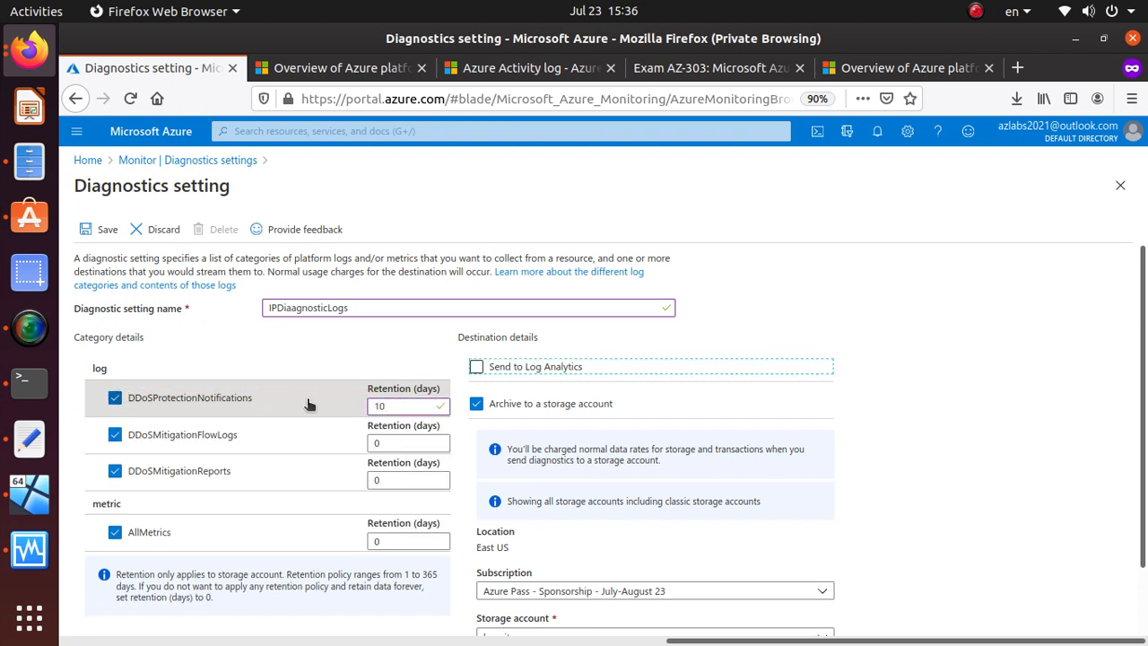
Step: Test DDoSProtectionNotifications retention values of 100, 999, 500 and 200 days in turn
{"action": "left_click_drag", "start_coordinate": [397, 405], "coordinate": [343, 411]}
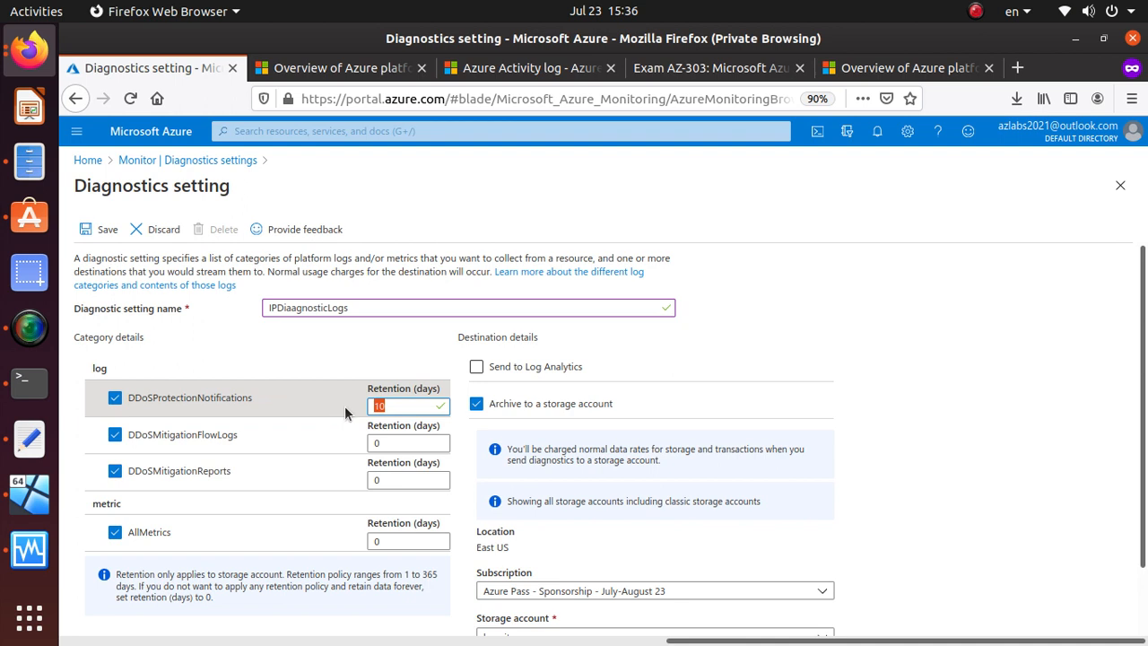
{"action": "type", "text": "100"}
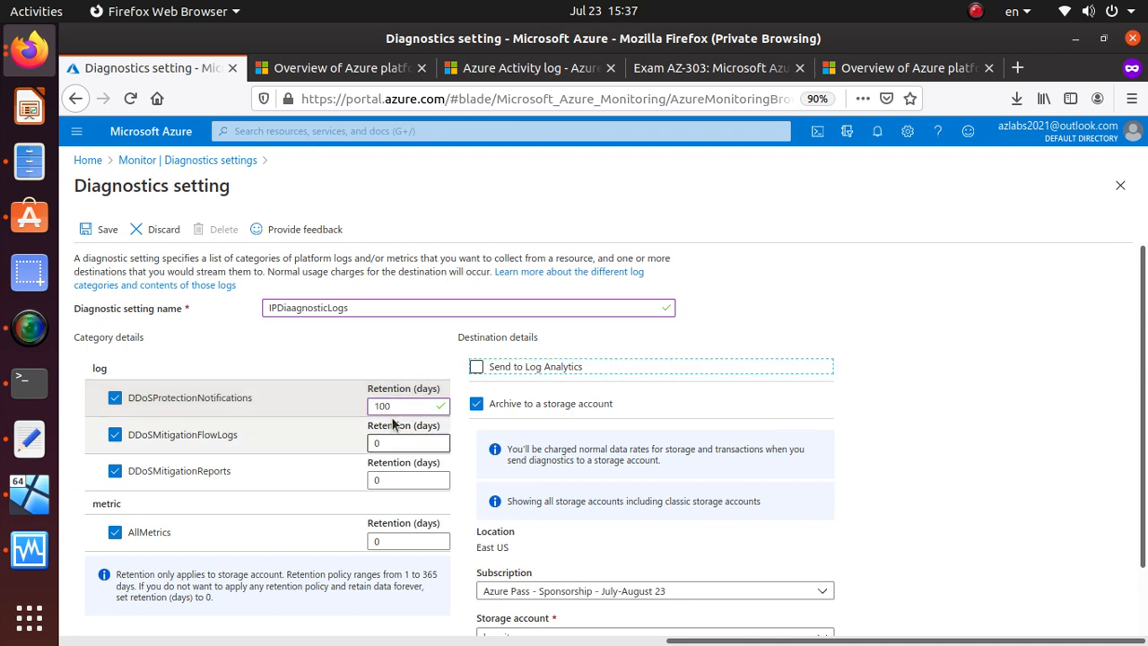
{"action": "left_click_drag", "start_coordinate": [411, 405], "coordinate": [370, 408]}
{"action": "type", "text": "999"}
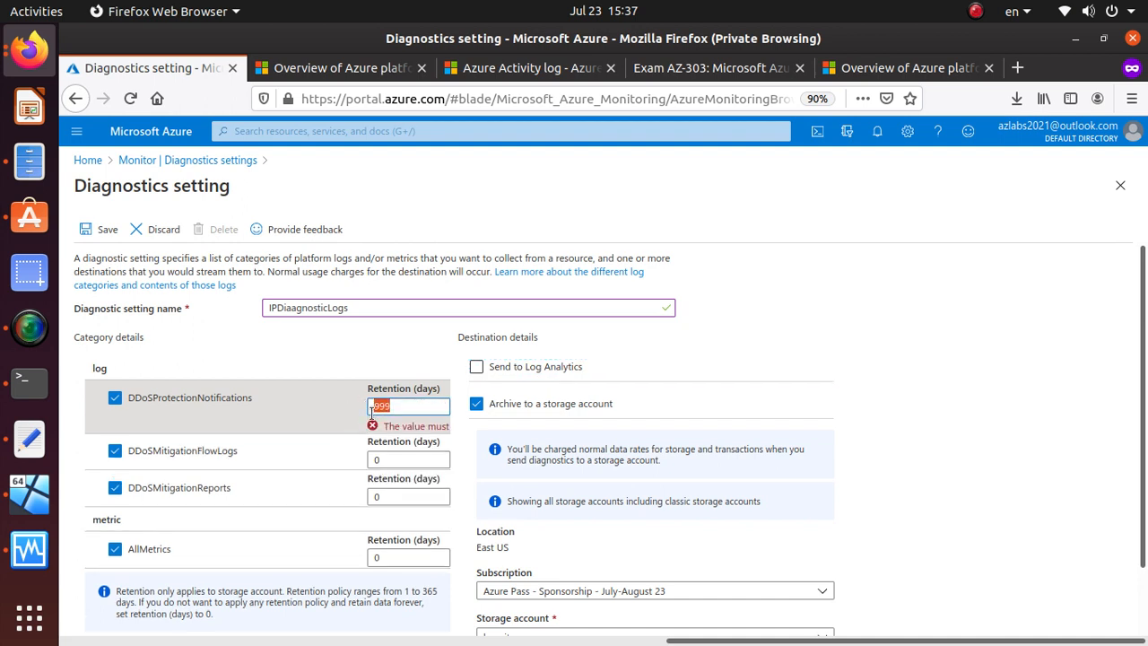
{"action": "type", "text": "500"}
{"action": "left_click_drag", "start_coordinate": [371, 405], "coordinate": [419, 406]}
{"action": "key", "text": "BackSpace"}
{"action": "key", "text": "BackSpace"}
{"action": "key", "text": "BackSpace"}
{"action": "type", "text": "200"}
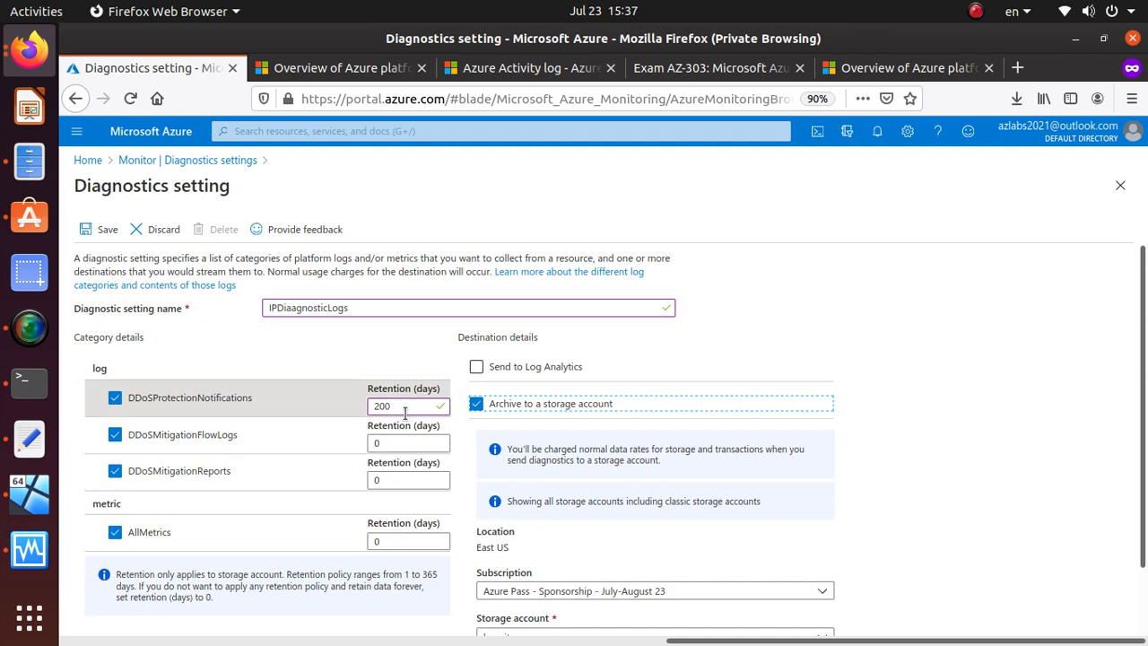
Step: Set the DDoSProtectionNotifications retention to 365 days, test 366 days, and return it to 365
{"action": "left_click", "coordinate": [406, 410]}
{"action": "key", "text": "BackSpace"}
{"action": "key", "text": "BackSpace"}
{"action": "key", "text": "BackSpace"}
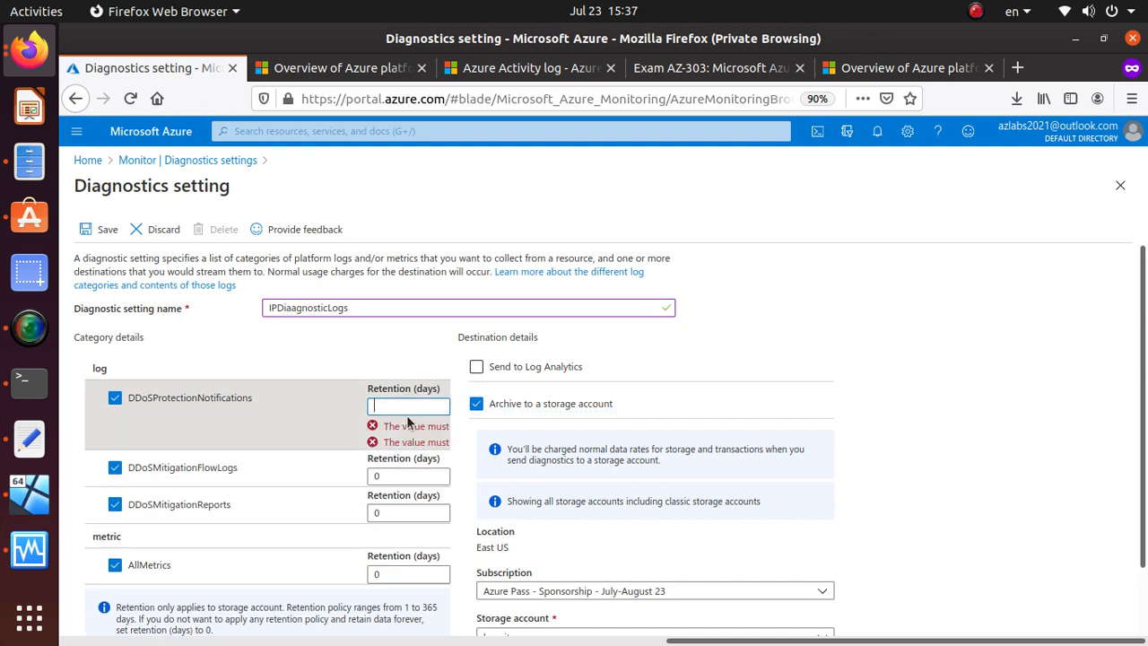
{"action": "type", "text": "365"}
{"action": "key", "text": "Tab"}
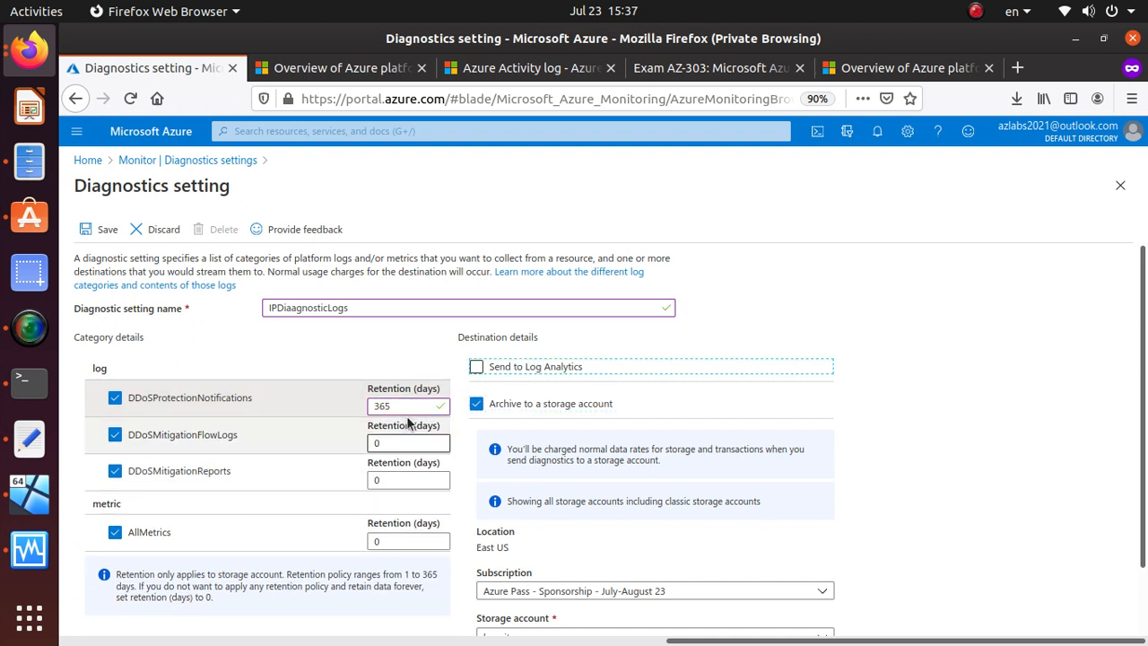
{"action": "left_click", "coordinate": [416, 405]}
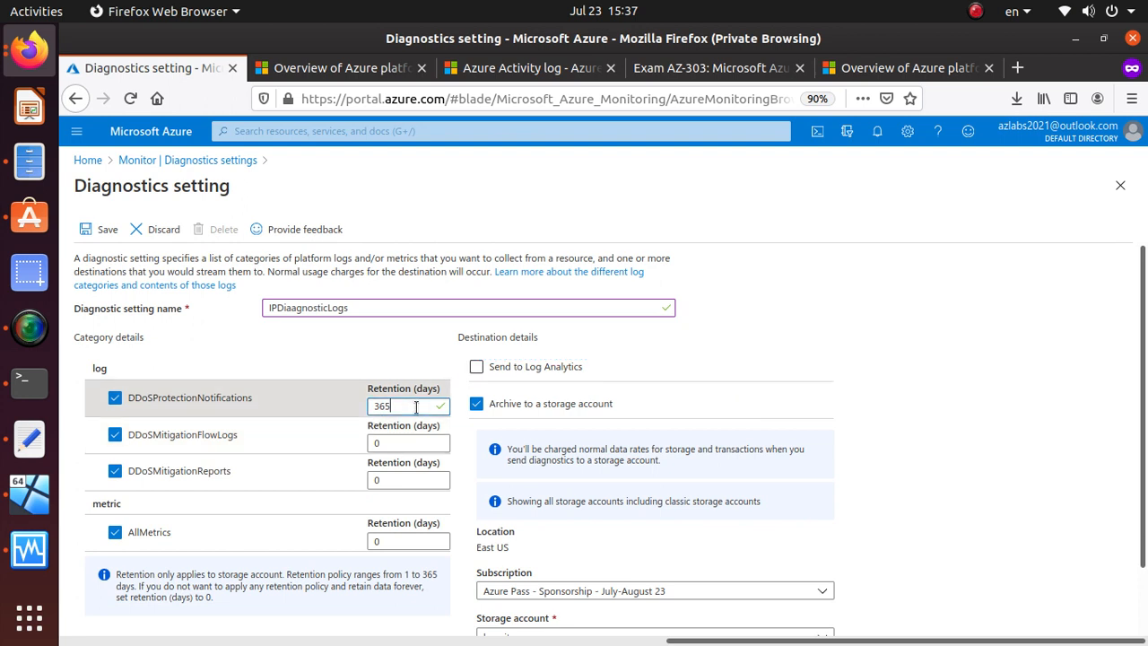
{"action": "key", "text": "Tab"}
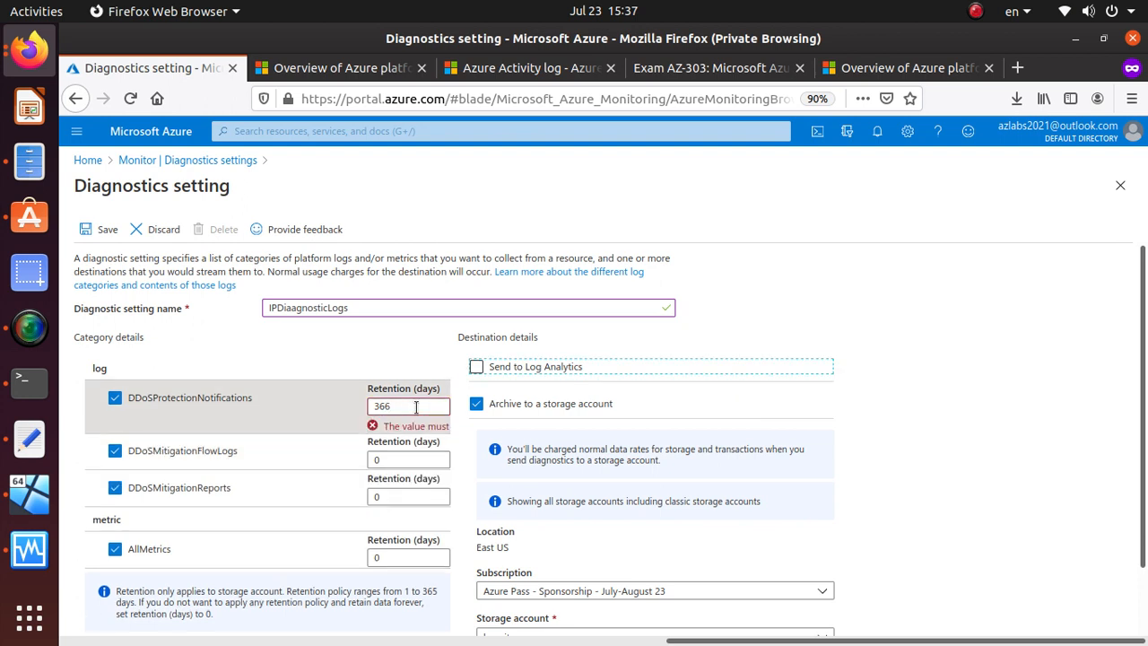
{"action": "left_click", "coordinate": [413, 402]}
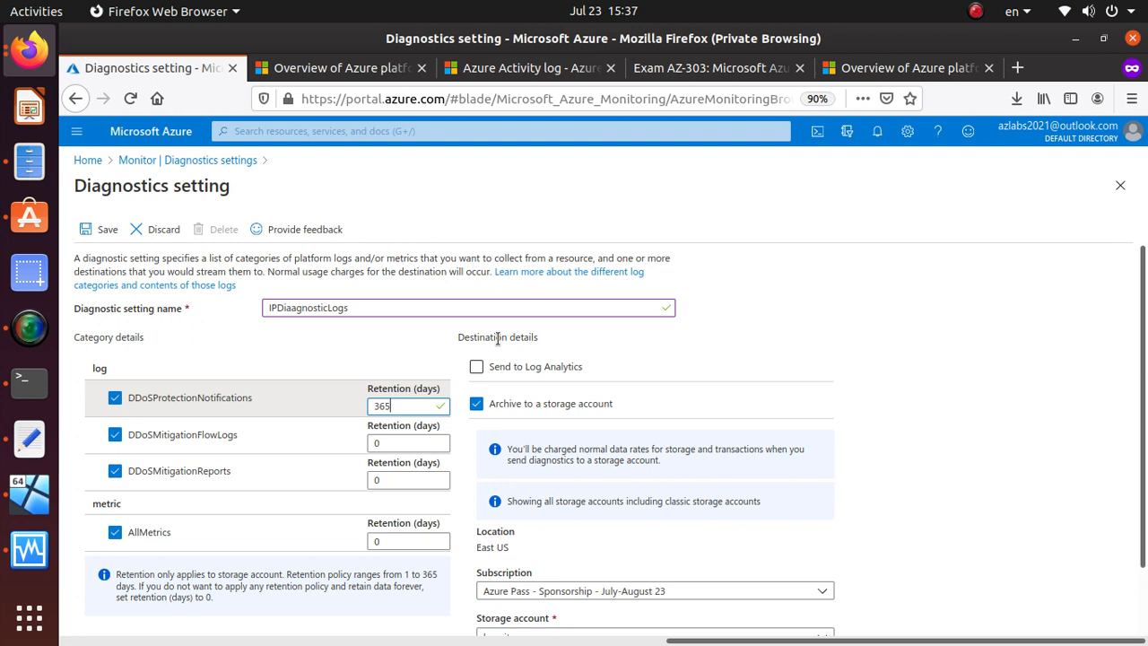
Step: Set the retention of both DDoSMitigationFlowLogs and DDoSMitigationReports to 365 days
{"action": "double_click", "coordinate": [393, 443]}
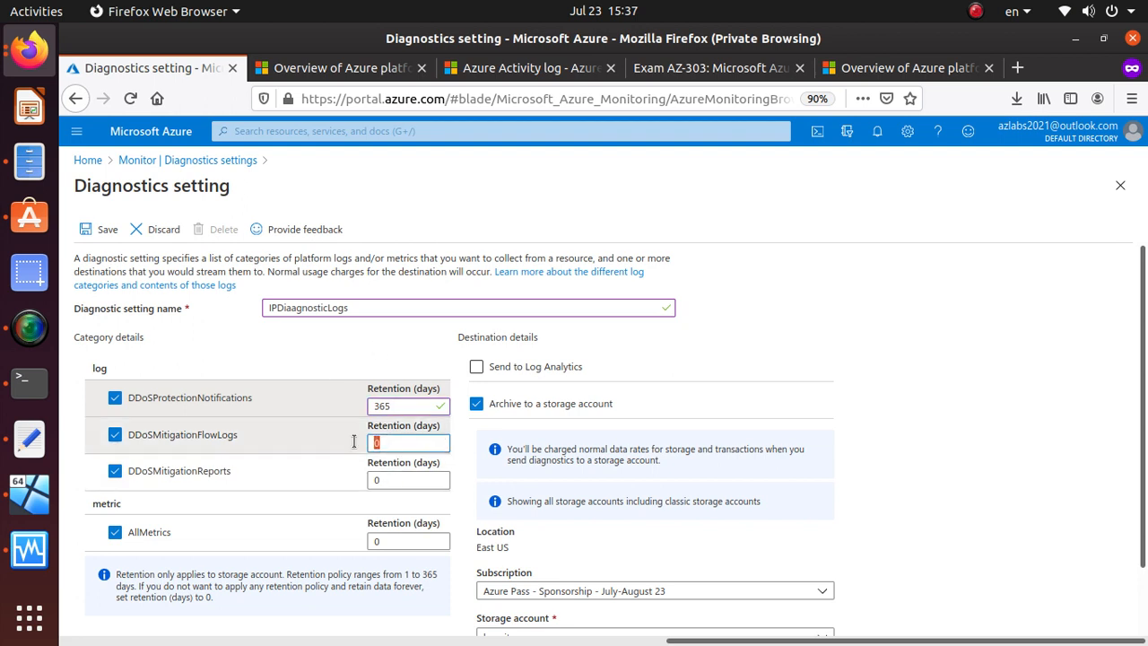
{"action": "type", "text": "365"}
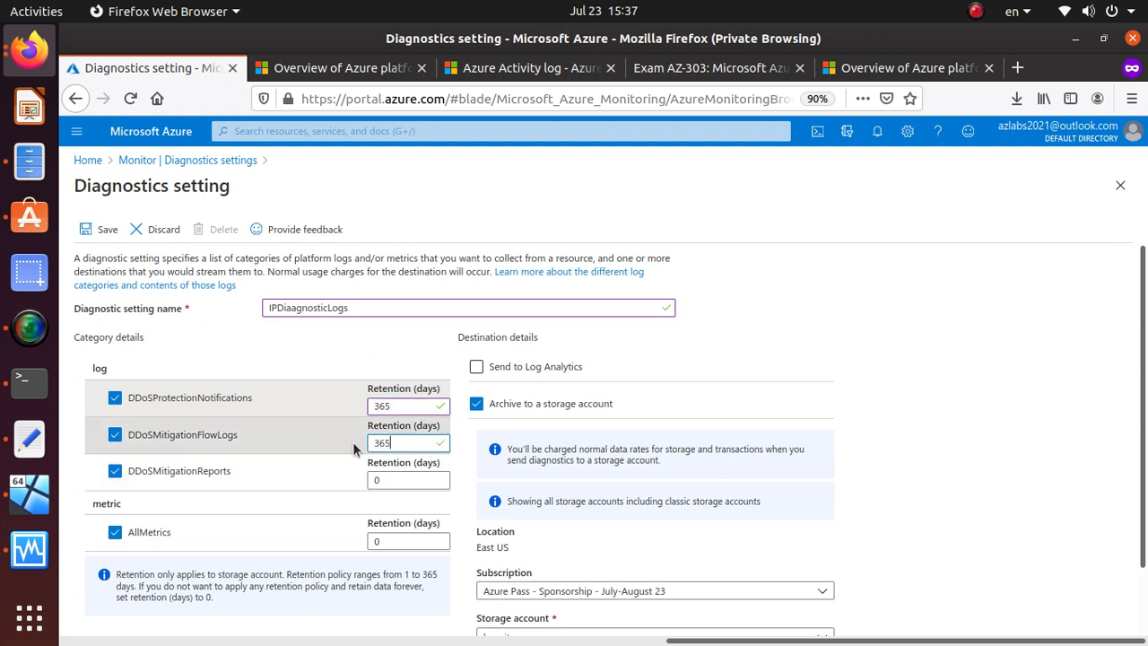
{"action": "double_click", "coordinate": [385, 480]}
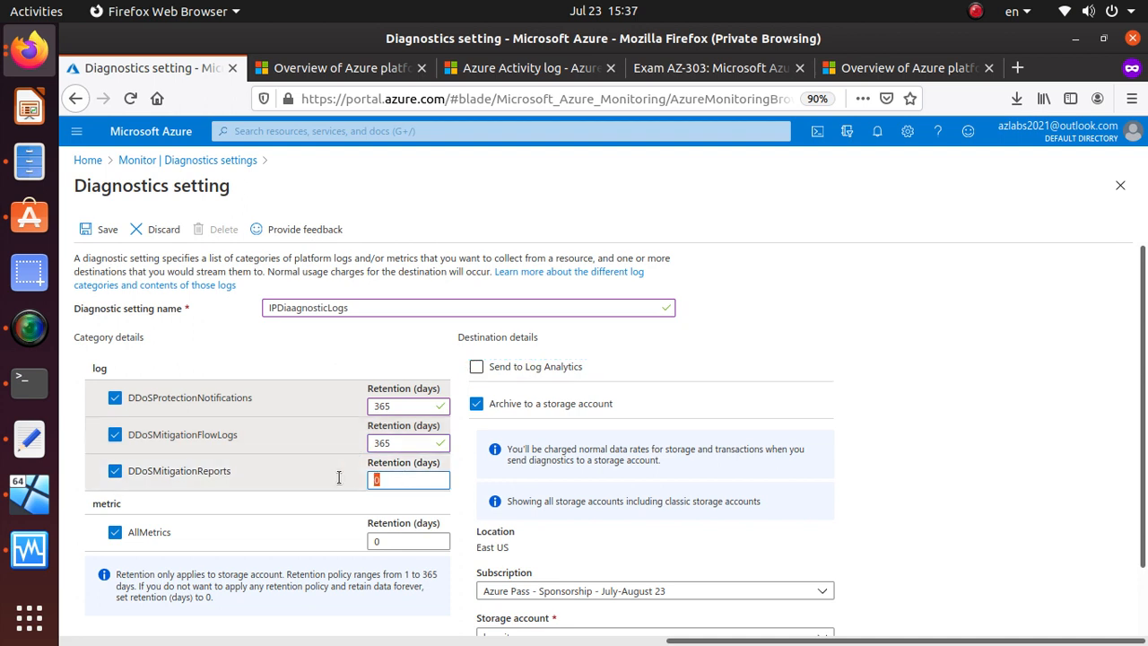
{"action": "type", "text": "365"}
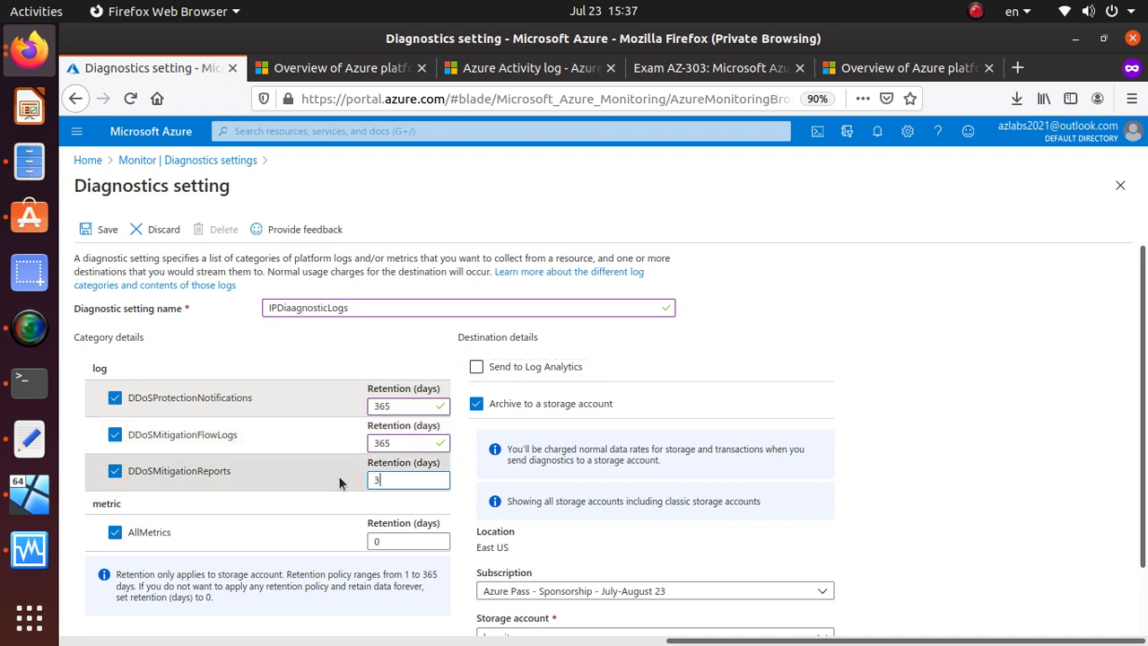
{"action": "key", "text": "Tab"}
Step: Examine the AllMetrics retention value and read the note on the retention policy range, highlighting its text
{"action": "double_click", "coordinate": [386, 540]}
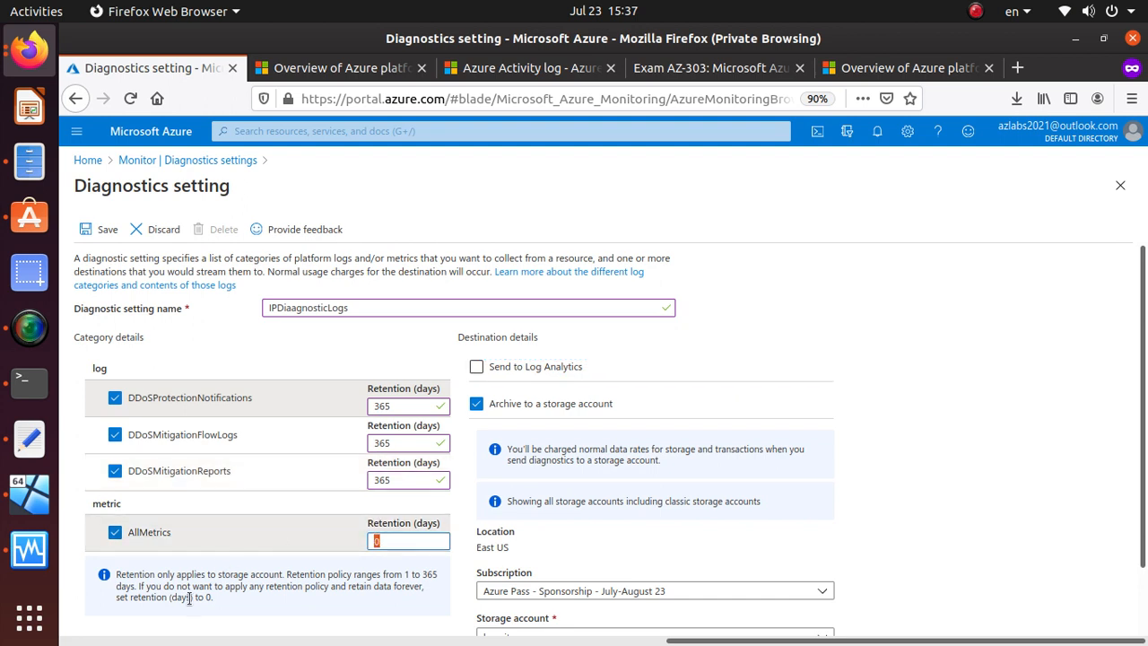
{"action": "left_click_drag", "start_coordinate": [214, 599], "coordinate": [117, 575]}
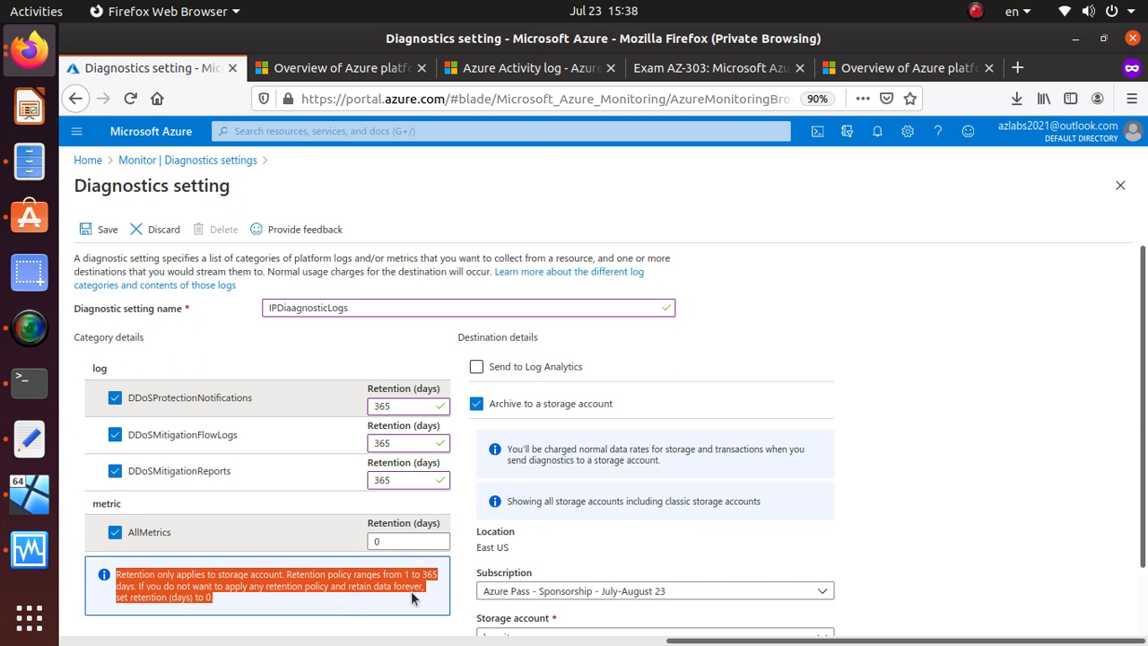
{"action": "left_click", "coordinate": [172, 592]}
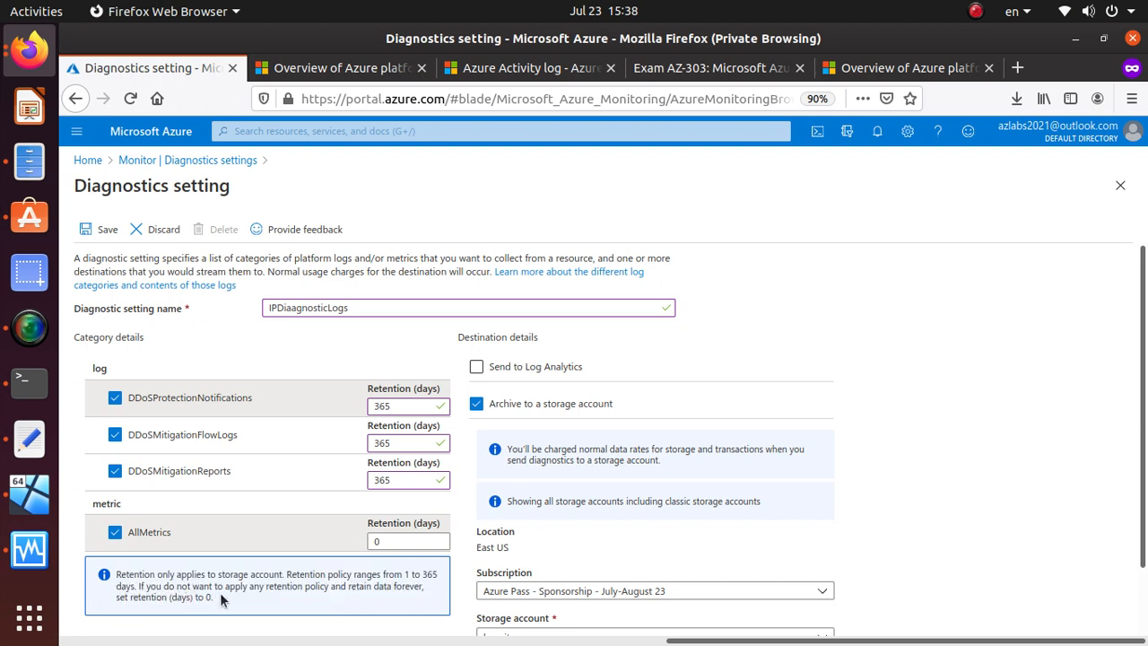
{"action": "left_click_drag", "start_coordinate": [220, 595], "coordinate": [113, 575]}
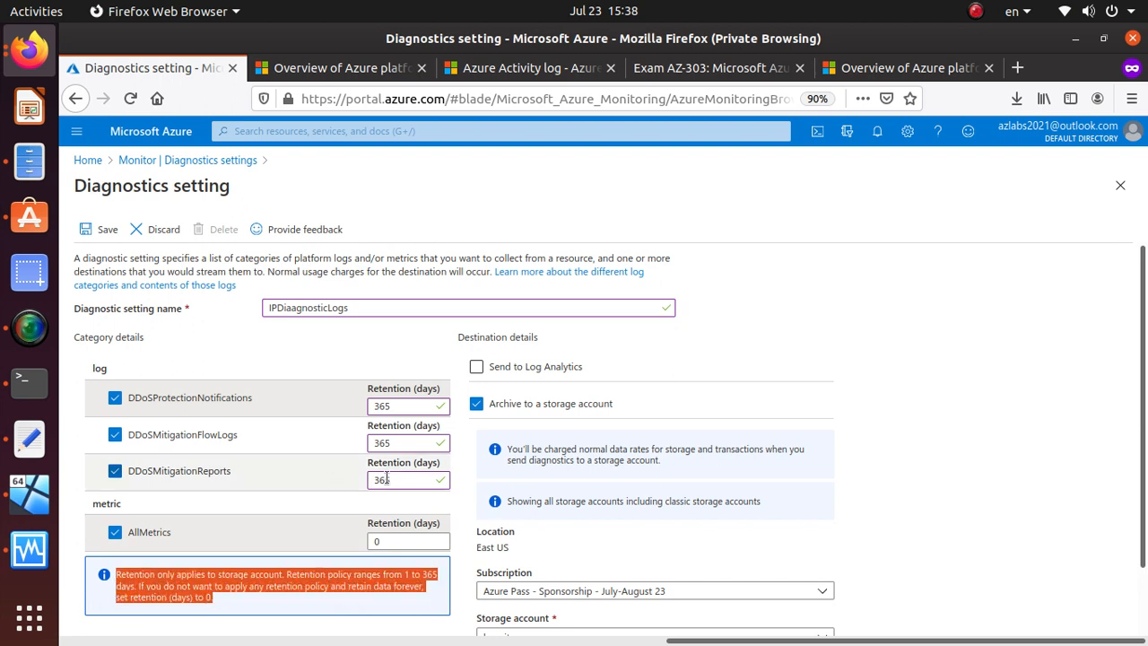
Step: Try a retention of 1 day for DDoSProtectionNotifications, then set it to 10 days
{"action": "left_click_drag", "start_coordinate": [396, 406], "coordinate": [346, 406]}
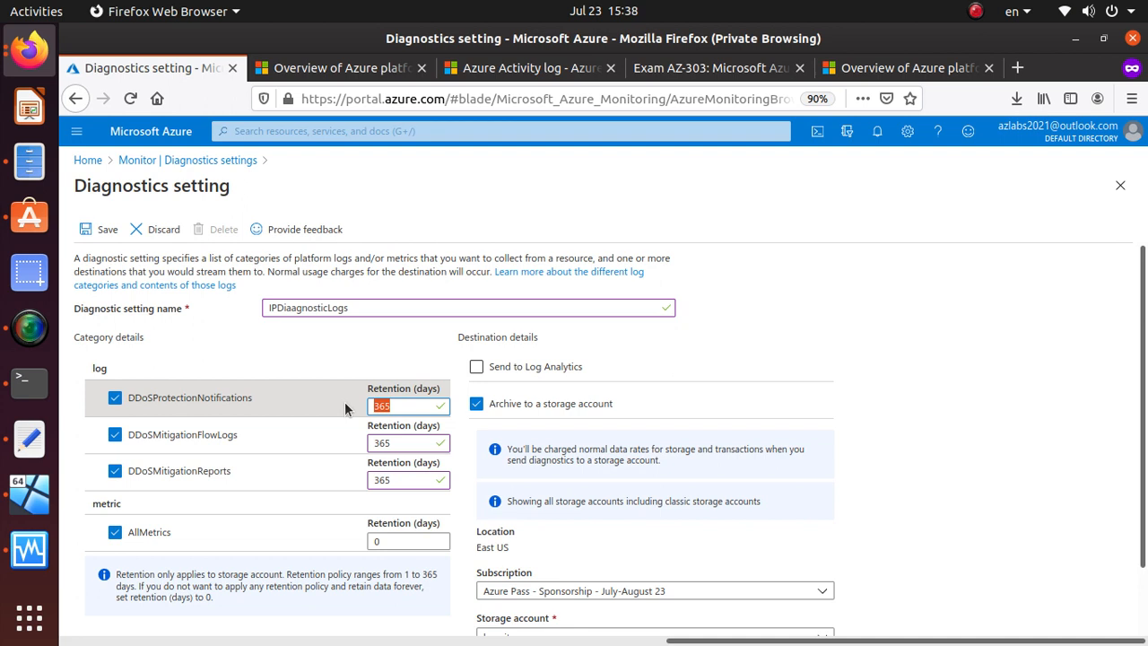
{"action": "type", "text": "1"}
{"action": "key", "text": "Tab"}
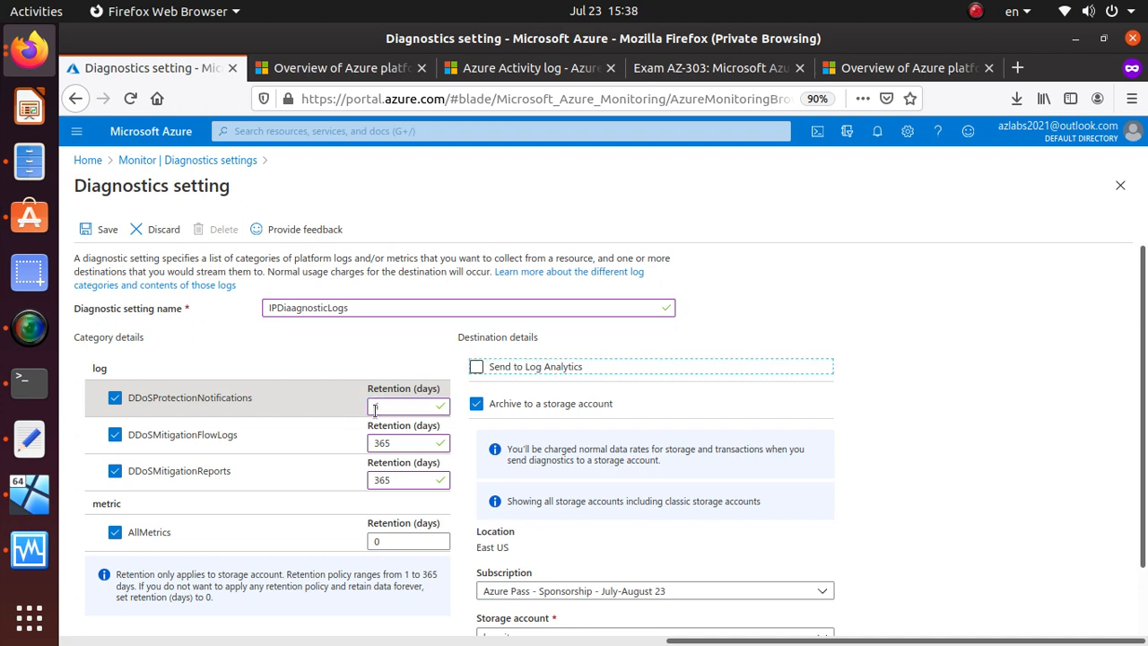
{"action": "double_click", "coordinate": [371, 407]}
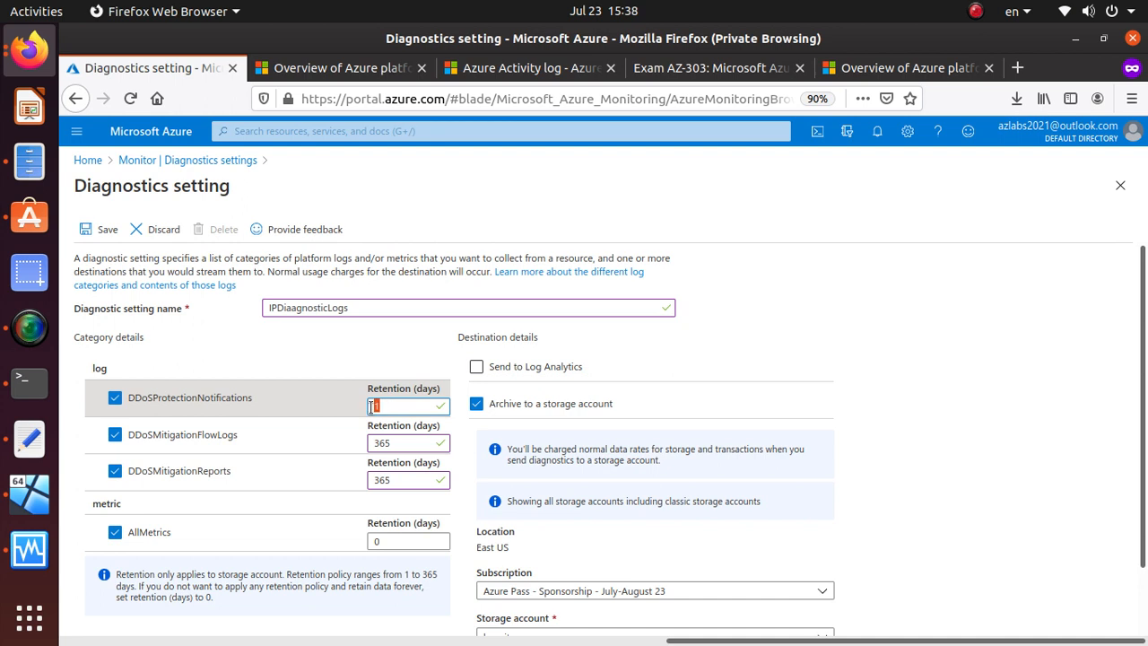
{"action": "type", "text": "10"}
{"action": "key", "text": "Tab"}
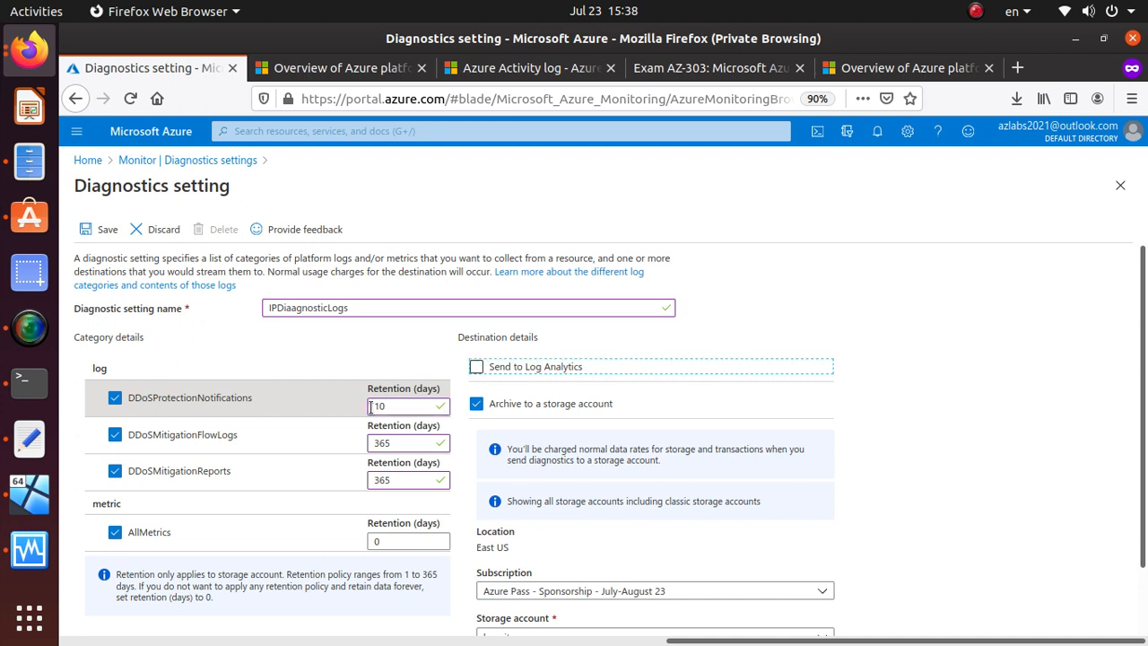
Step: Set the retention of DDoSMitigationFlowLogs, DDoSMitigationReports and AllMetrics to 10 days each
{"action": "double_click", "coordinate": [394, 442]}
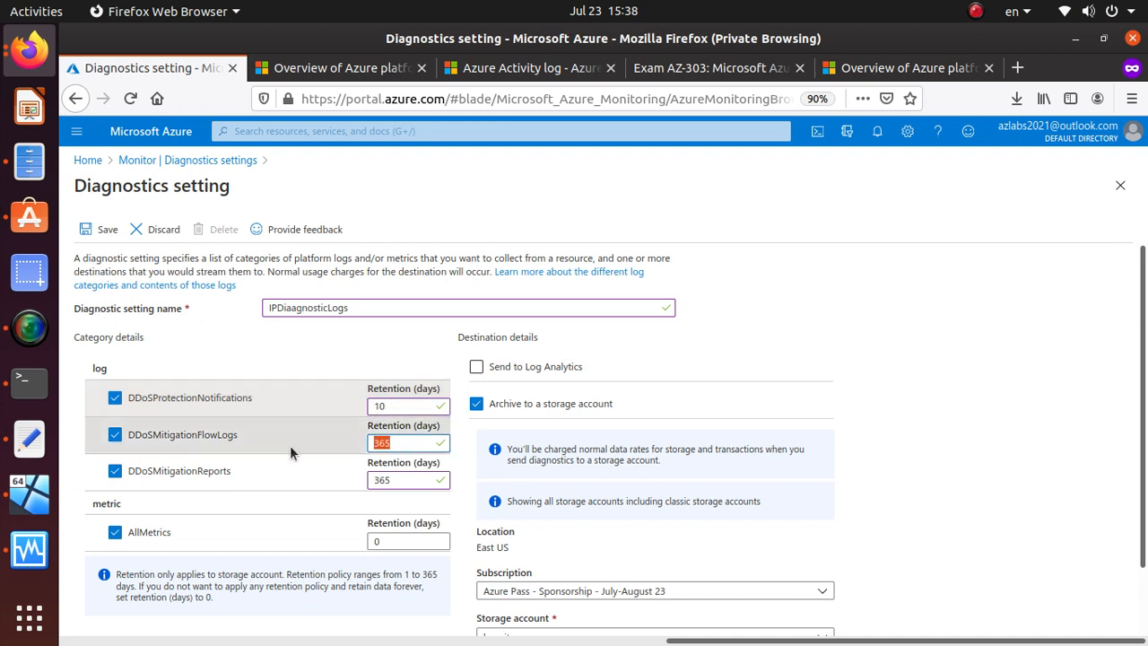
{"action": "type", "text": "10"}
{"action": "double_click", "coordinate": [384, 480]}
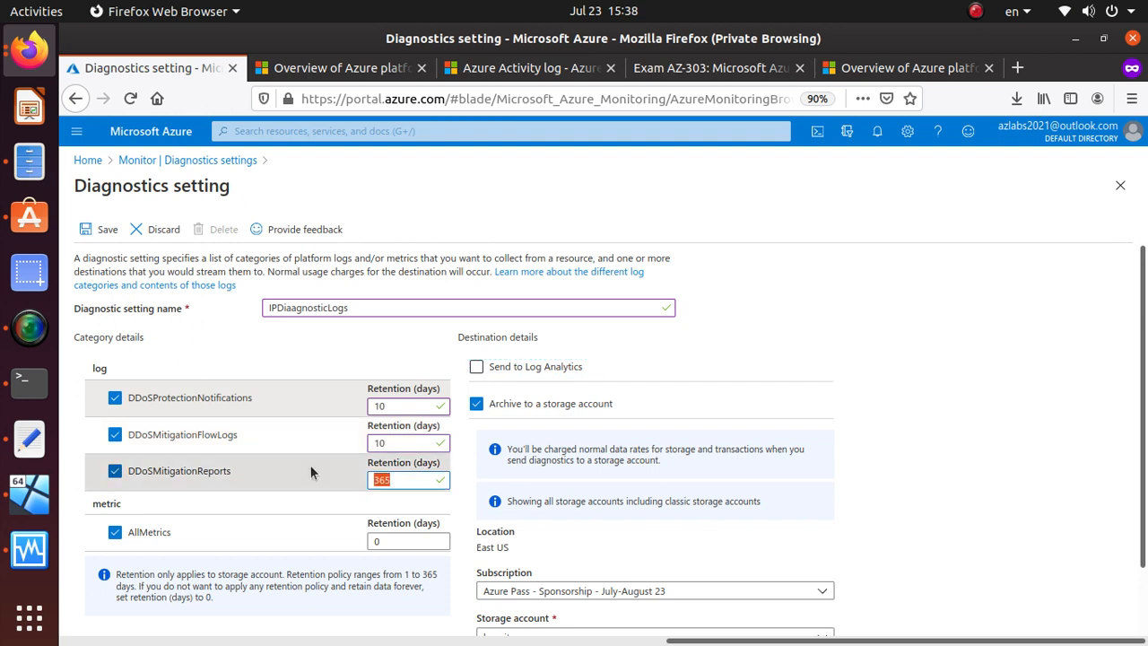
{"action": "type", "text": "10"}
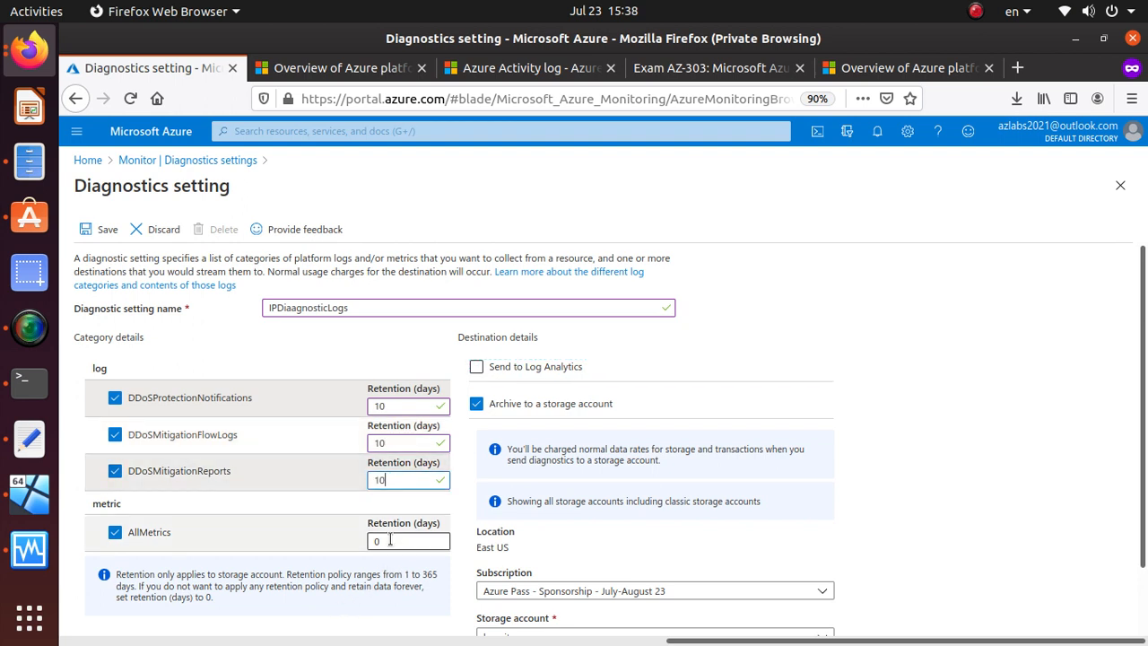
{"action": "key", "text": "Tab"}
{"action": "type", "text": "10"}
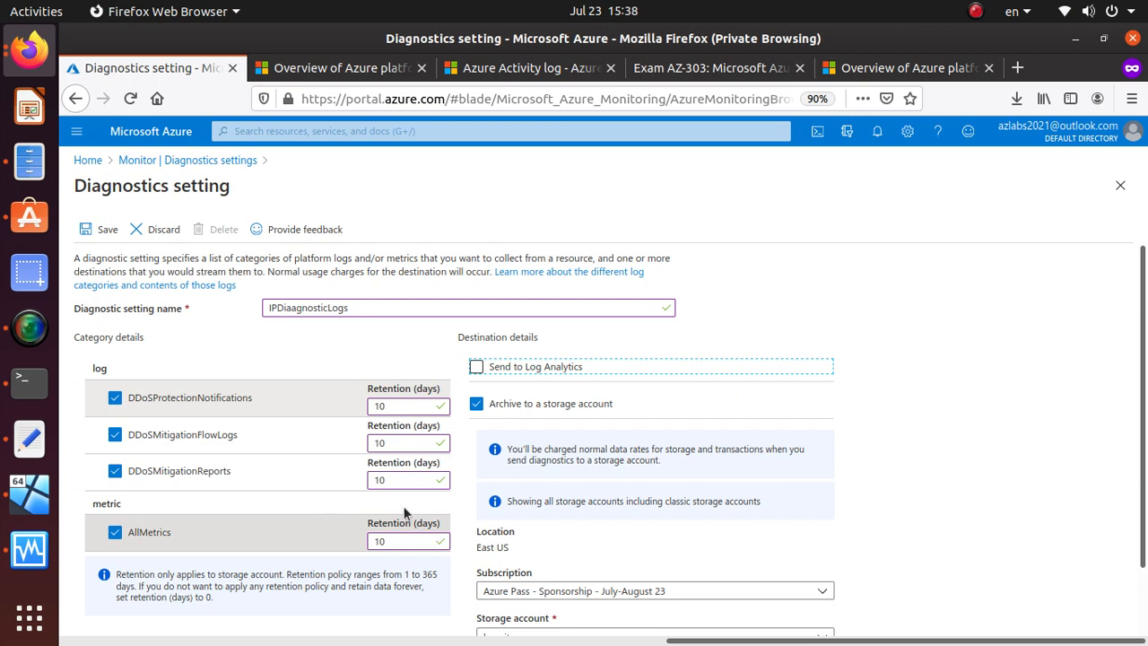
Step: Check the storage account choice, enable streaming to an event hub to inspect its options, and disable it again
{"action": "scroll", "coordinate": [517, 490], "scroll_direction": "down", "scroll_amount": 2}
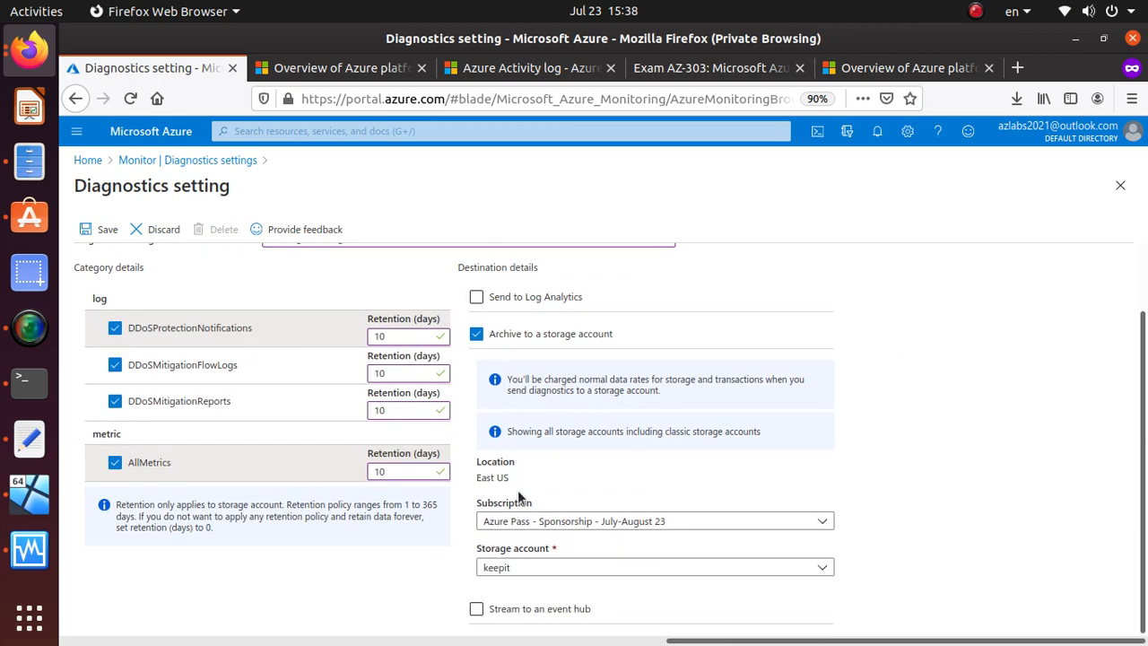
{"action": "left_click", "coordinate": [555, 571]}
{"action": "left_click", "coordinate": [556, 570]}
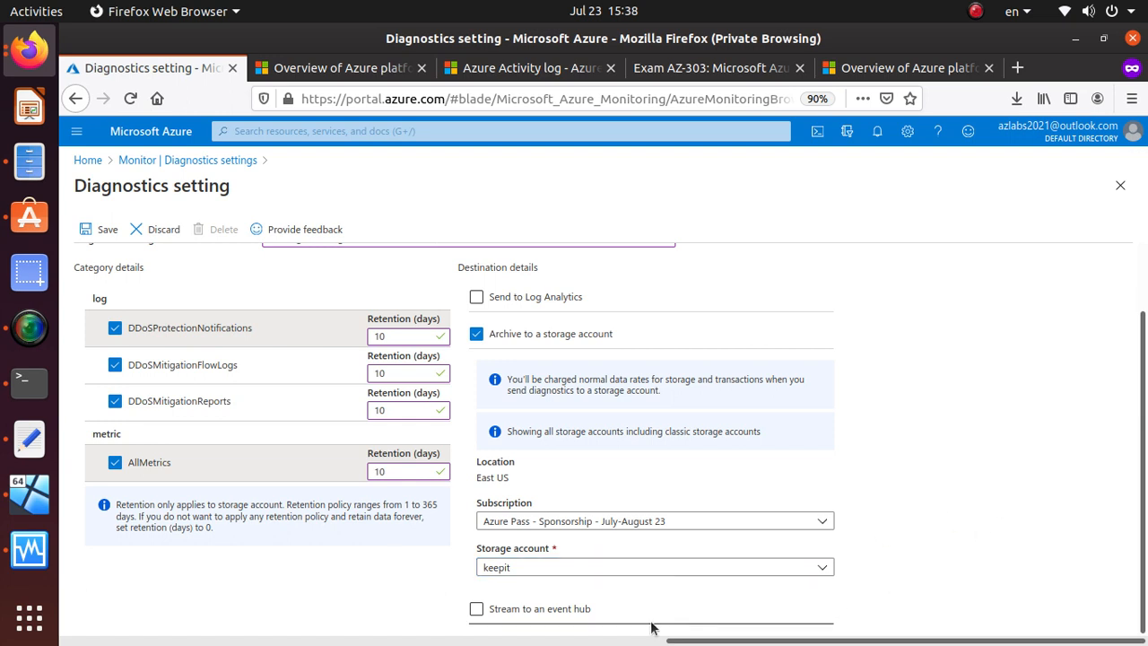
{"action": "left_click", "coordinate": [475, 609]}
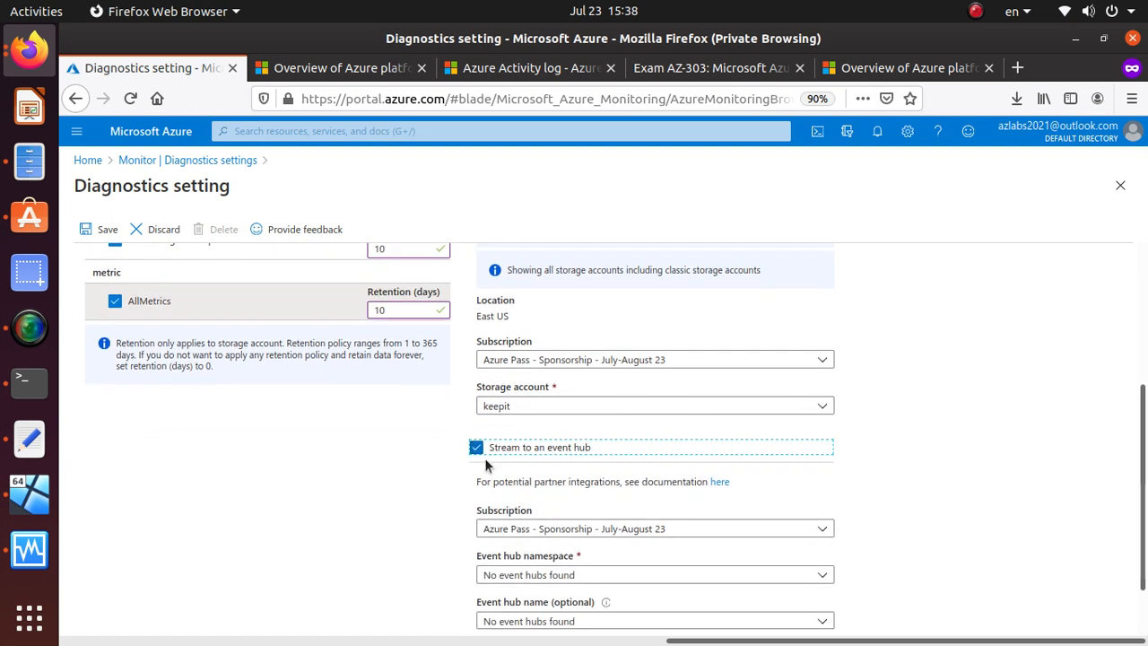
{"action": "scroll", "coordinate": [441, 499], "scroll_direction": "down", "scroll_amount": 3}
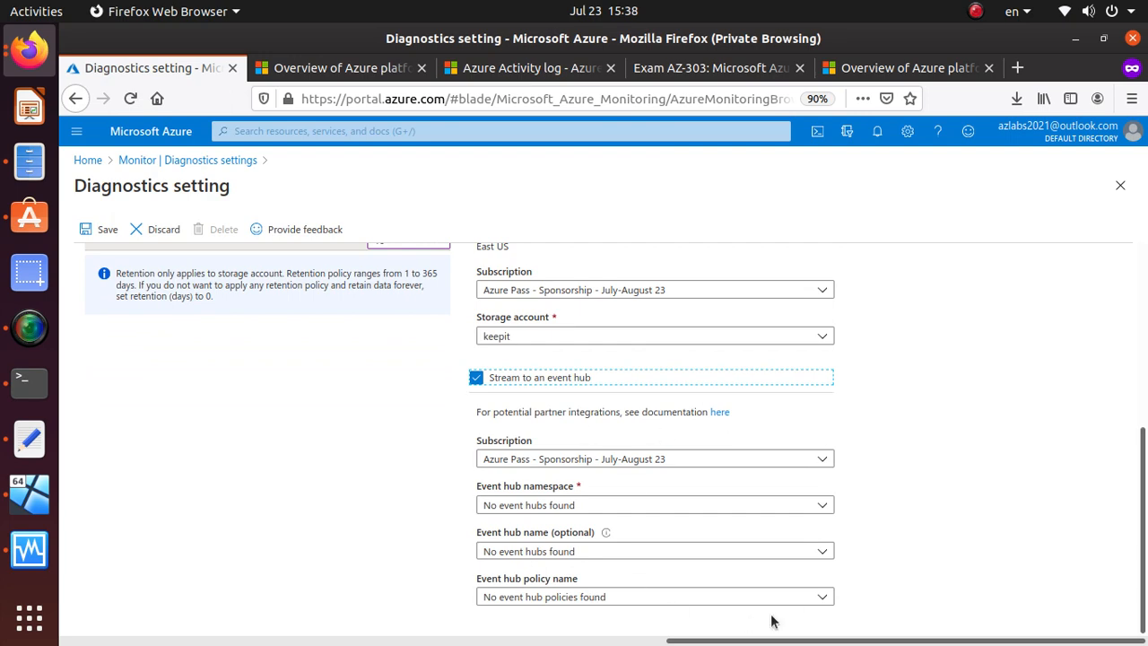
{"action": "left_click", "coordinate": [491, 383]}
{"action": "scroll", "coordinate": [741, 434], "scroll_direction": "down", "scroll_amount": 1}
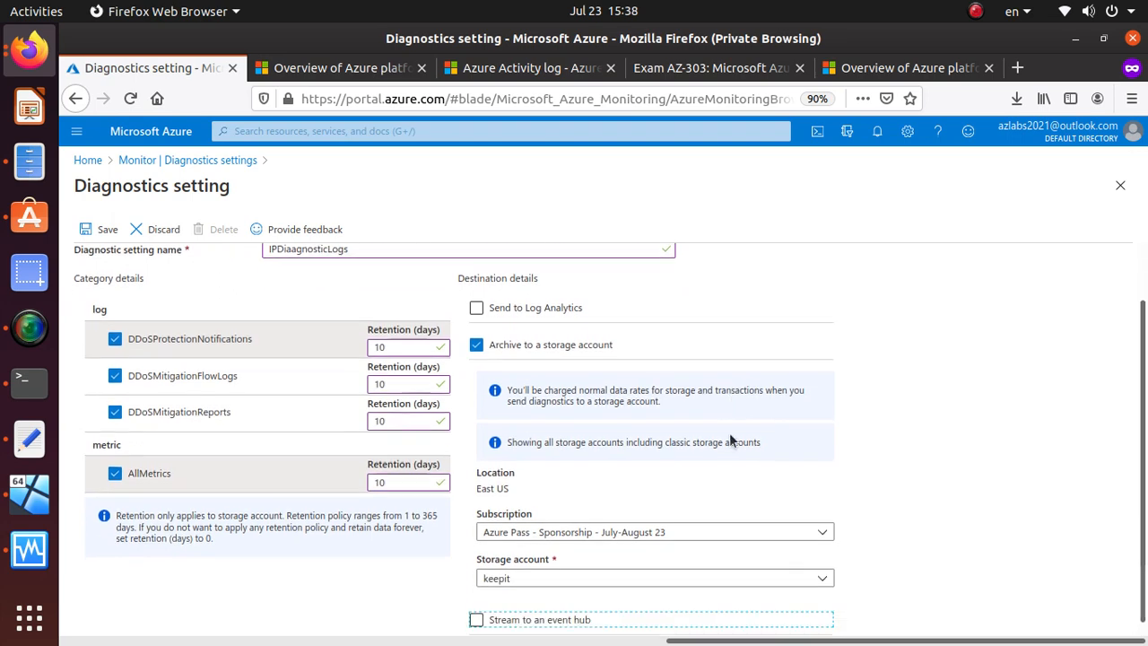
Step: Save the ubuntu-ip diagnostic setting and reload the Monitor diagnostics settings overview to check each resource's status
{"action": "scroll", "coordinate": [616, 475], "scroll_direction": "up", "scroll_amount": 1}
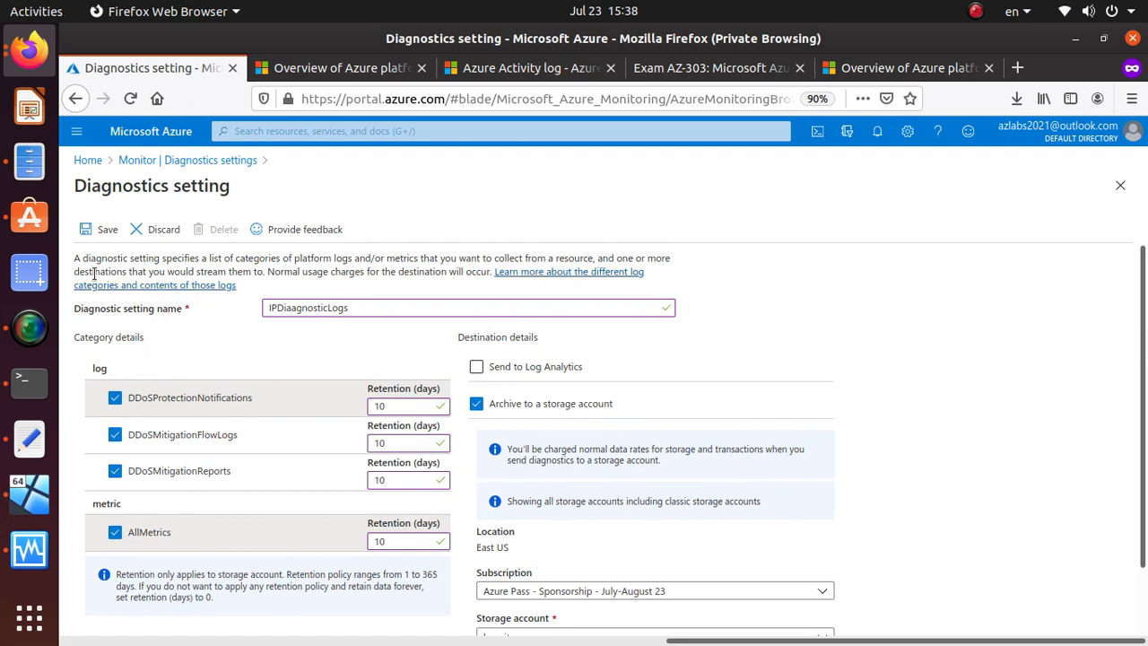
{"action": "left_click", "coordinate": [107, 231]}
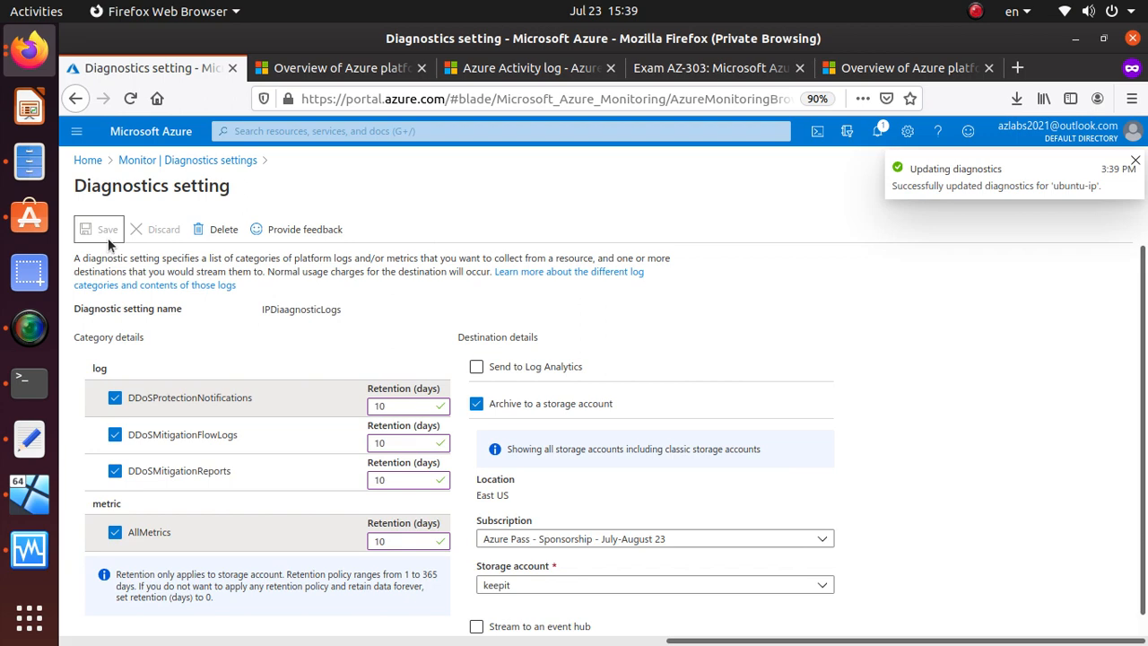
{"action": "left_click", "coordinate": [205, 161]}
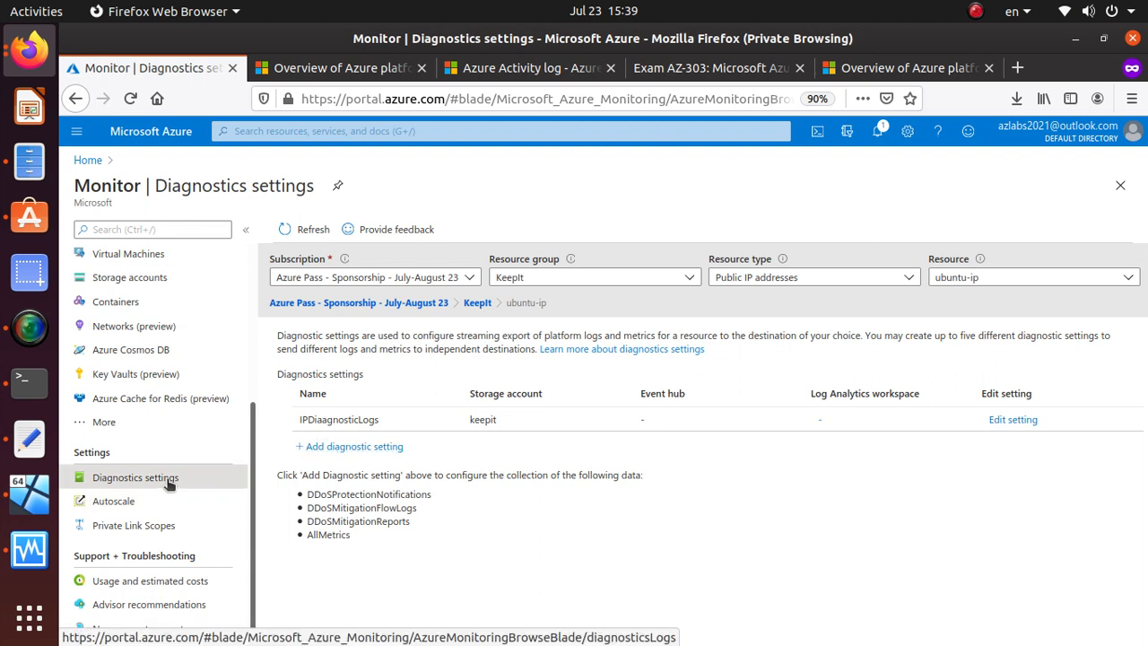
{"action": "left_click", "coordinate": [323, 229]}
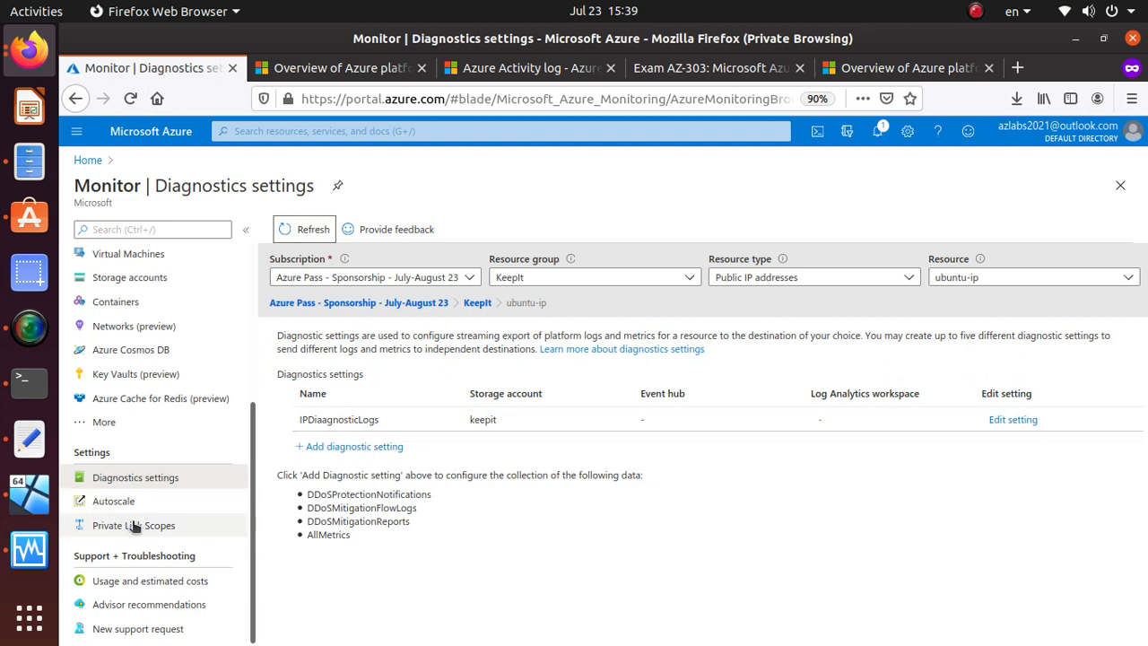
{"action": "left_click", "coordinate": [117, 373]}
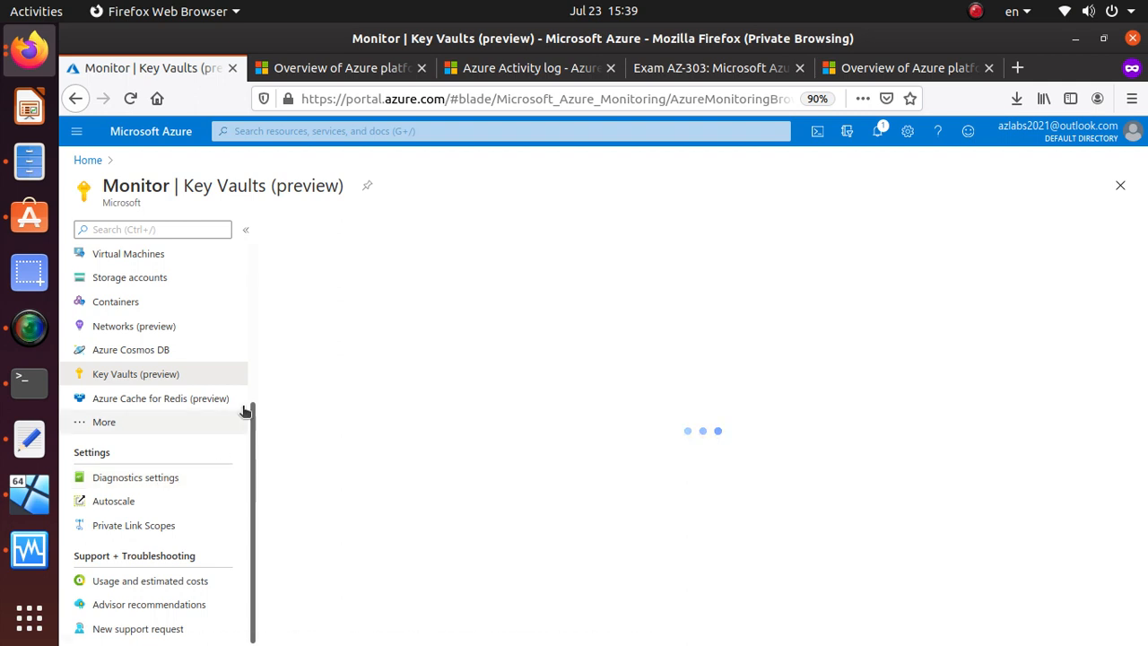
{"action": "left_click", "coordinate": [134, 484]}
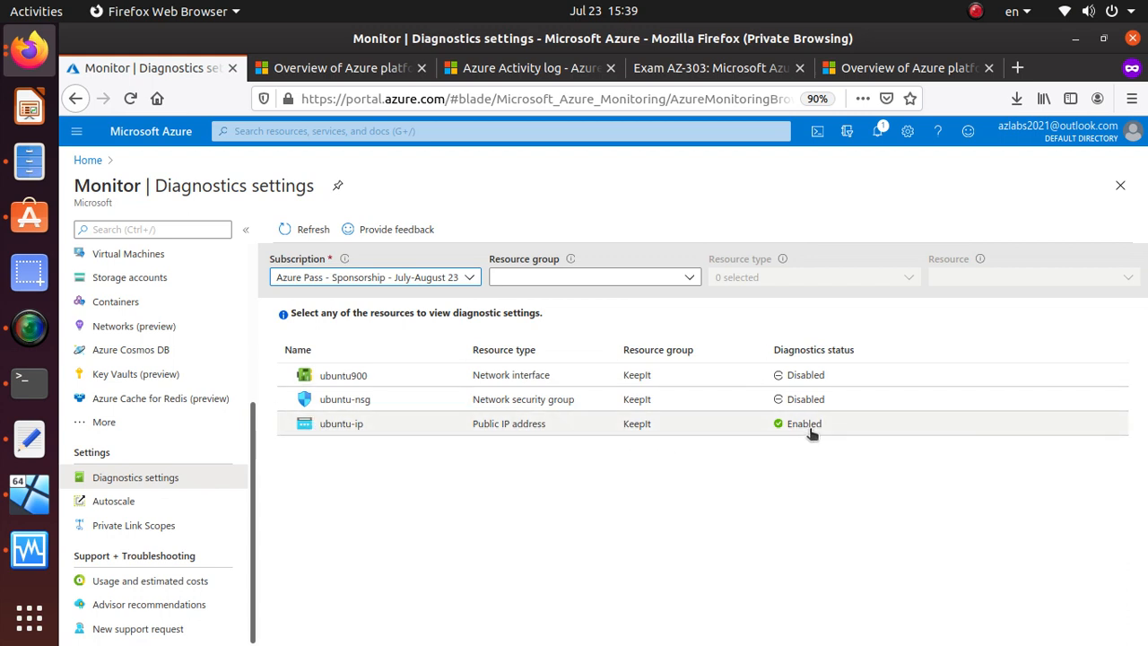
Step: Open the diagnostic settings of ubuntu-nsg and copy NetworkSecurityGroupEvent and NetworkSecurityGroupRuleCounter into the july-august notes in Text Editor
{"action": "left_click", "coordinate": [364, 400]}
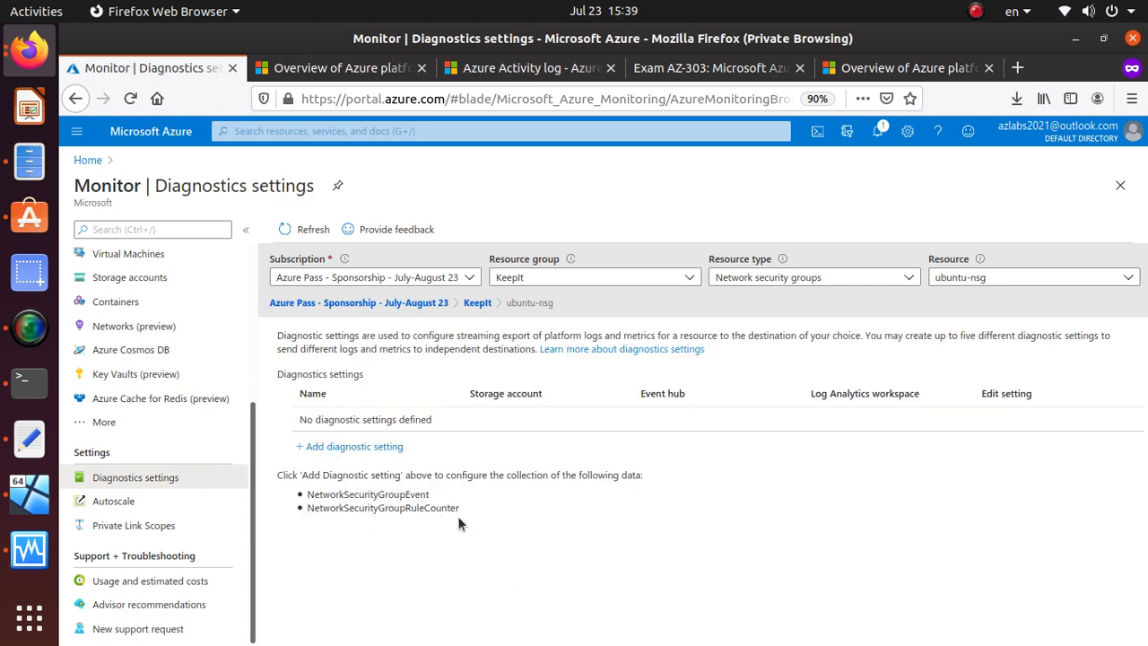
{"action": "left_click_drag", "start_coordinate": [459, 512], "coordinate": [307, 494]}
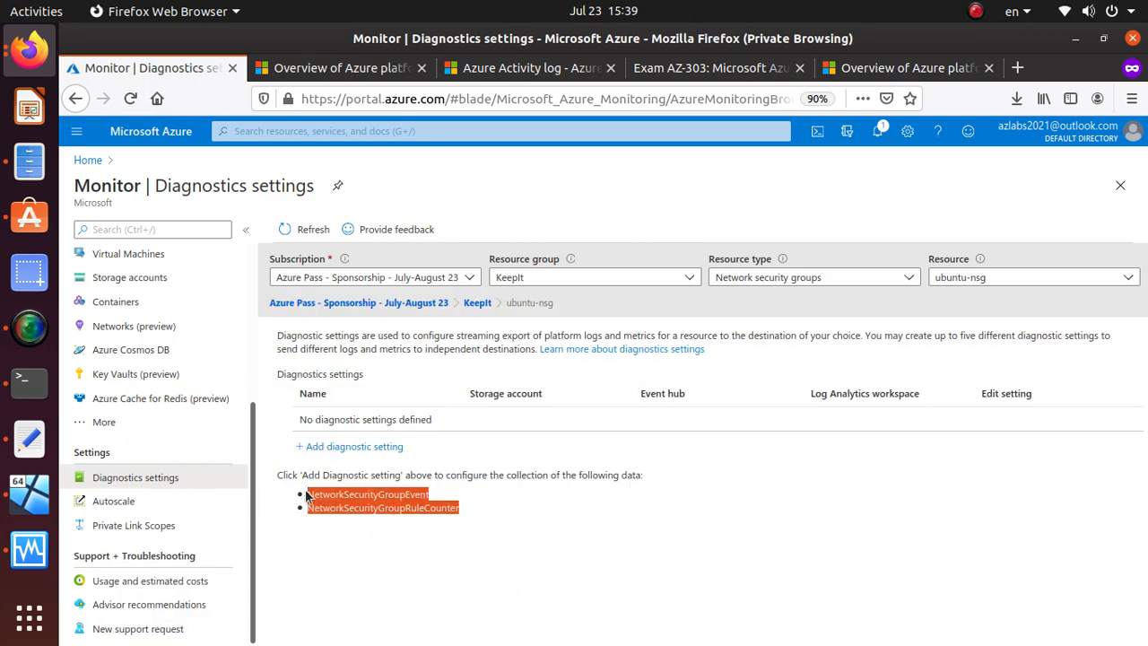
{"action": "right_click", "coordinate": [392, 502]}
{"action": "left_click", "coordinate": [432, 513]}
{"action": "left_click", "coordinate": [28, 440]}
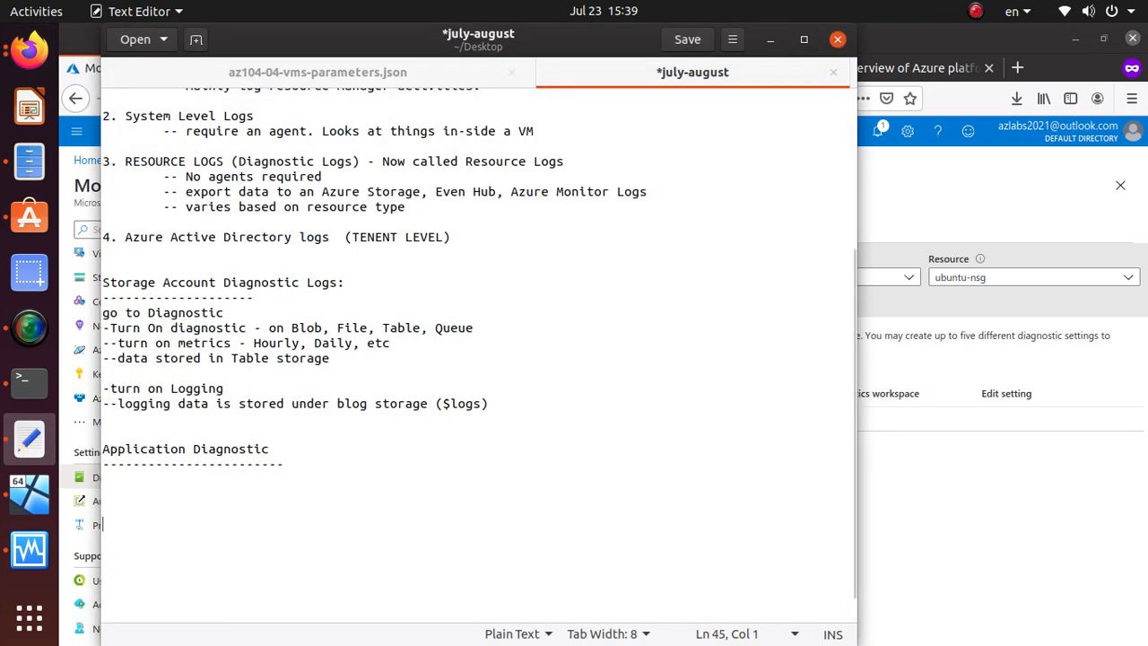
{"action": "key", "text": "ctrl+v"}
Step: Copy the portal's sentence introducing the collectable data and paste it above the two category names in the Text Editor notes
{"action": "key", "text": "alt+Tab"}
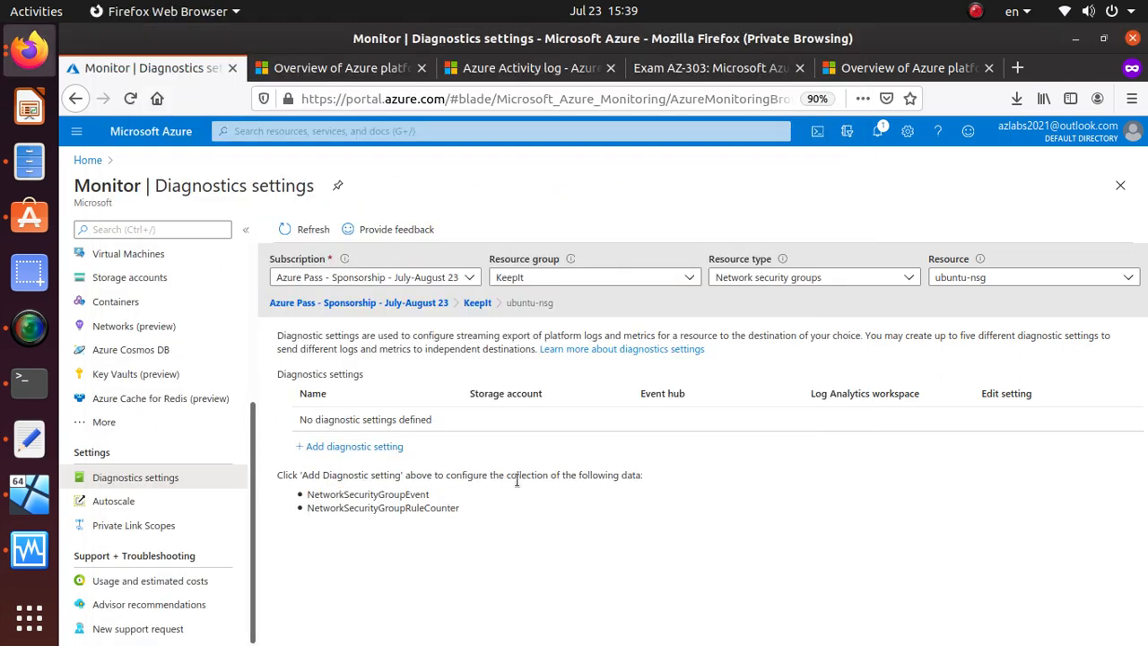
{"action": "triple_click", "coordinate": [518, 482]}
{"action": "right_click", "coordinate": [542, 476]}
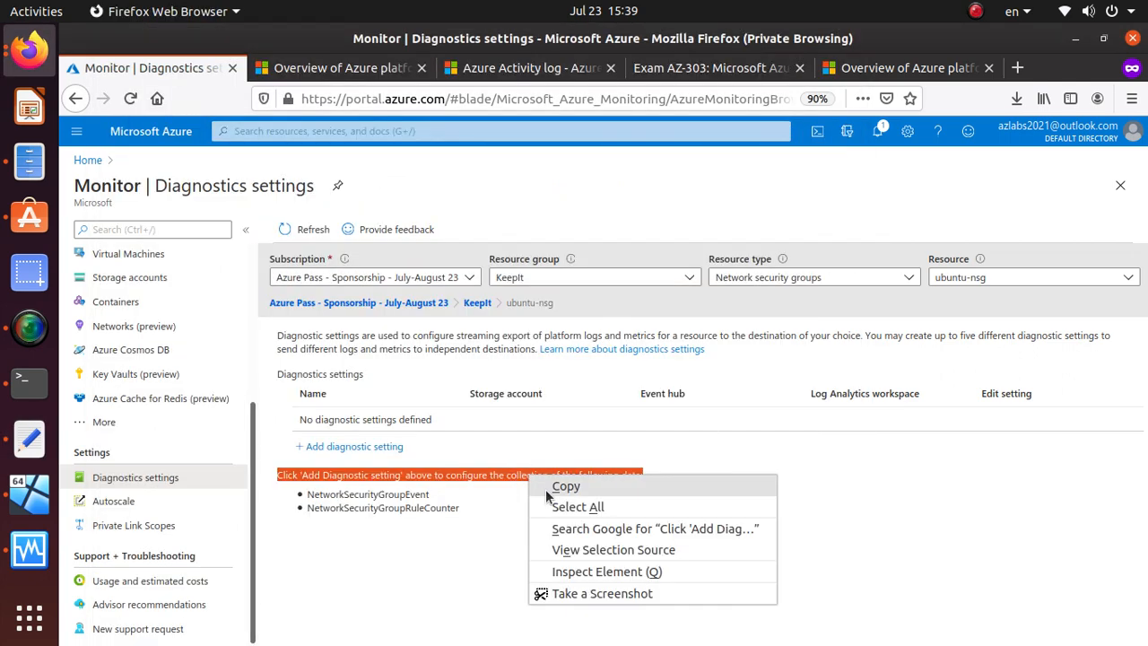
{"action": "left_click", "coordinate": [545, 489]}
{"action": "key", "text": "alt+Tab"}
{"action": "left_click", "coordinate": [133, 522]}
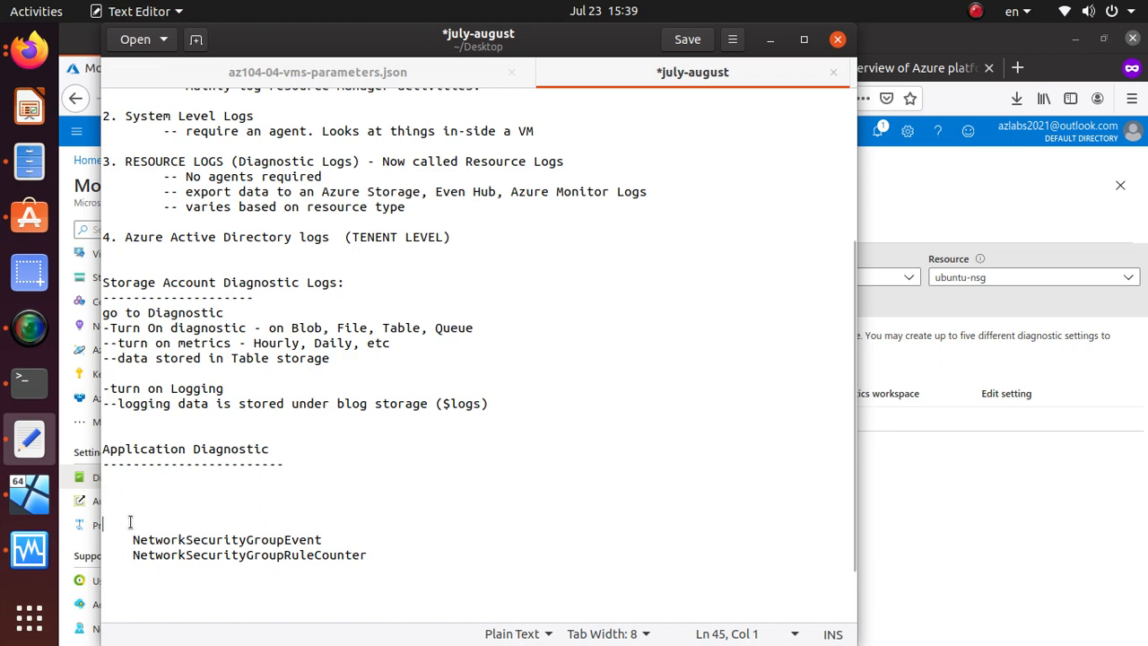
{"action": "key", "text": "ctrl+v"}
Step: Back in Firefox, add a diagnostic setting for ubuntu-nsg with both log categories selected and archiving to a storage account enabled
{"action": "key", "text": "alt+Tab"}
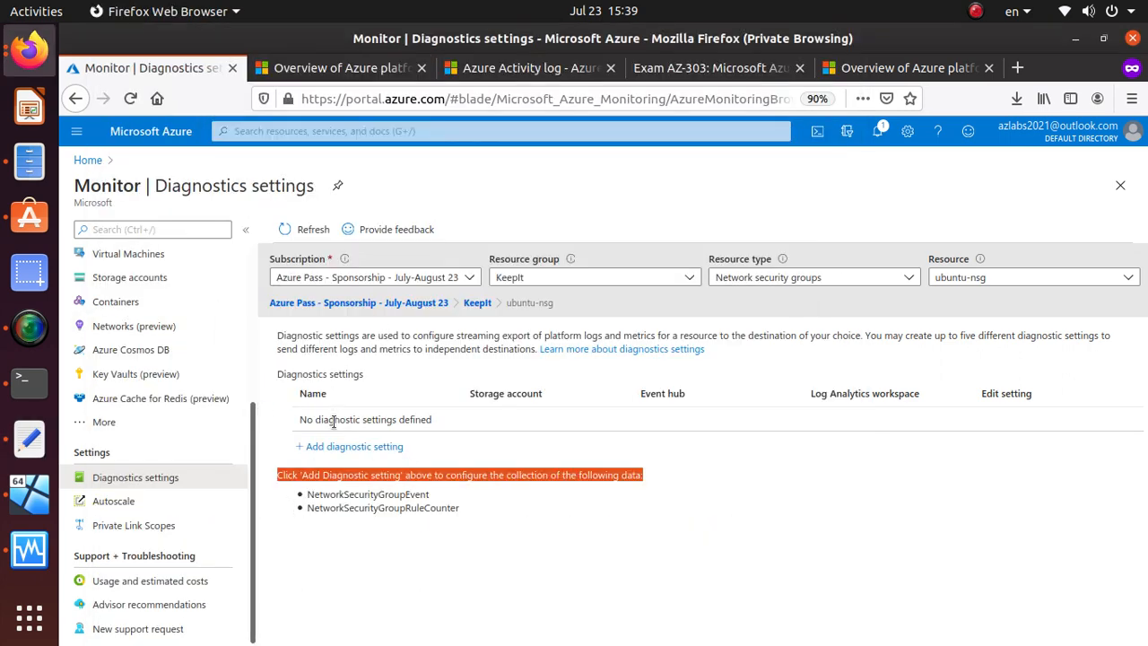
{"action": "left_click", "coordinate": [357, 446]}
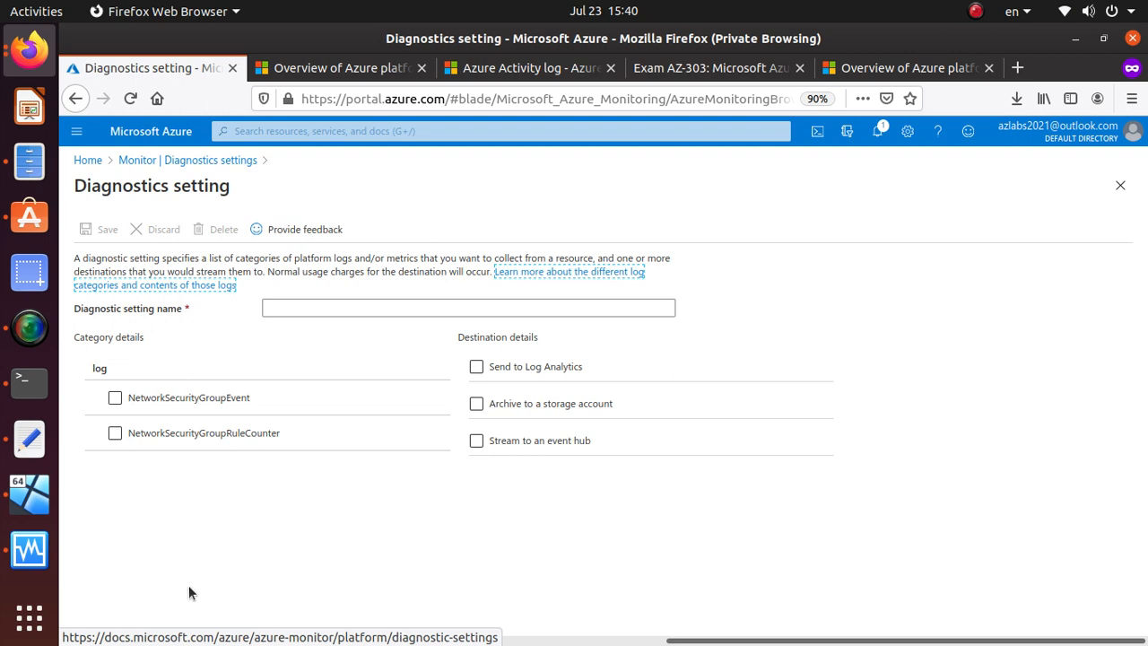
{"action": "left_click", "coordinate": [115, 397]}
{"action": "left_click", "coordinate": [116, 434]}
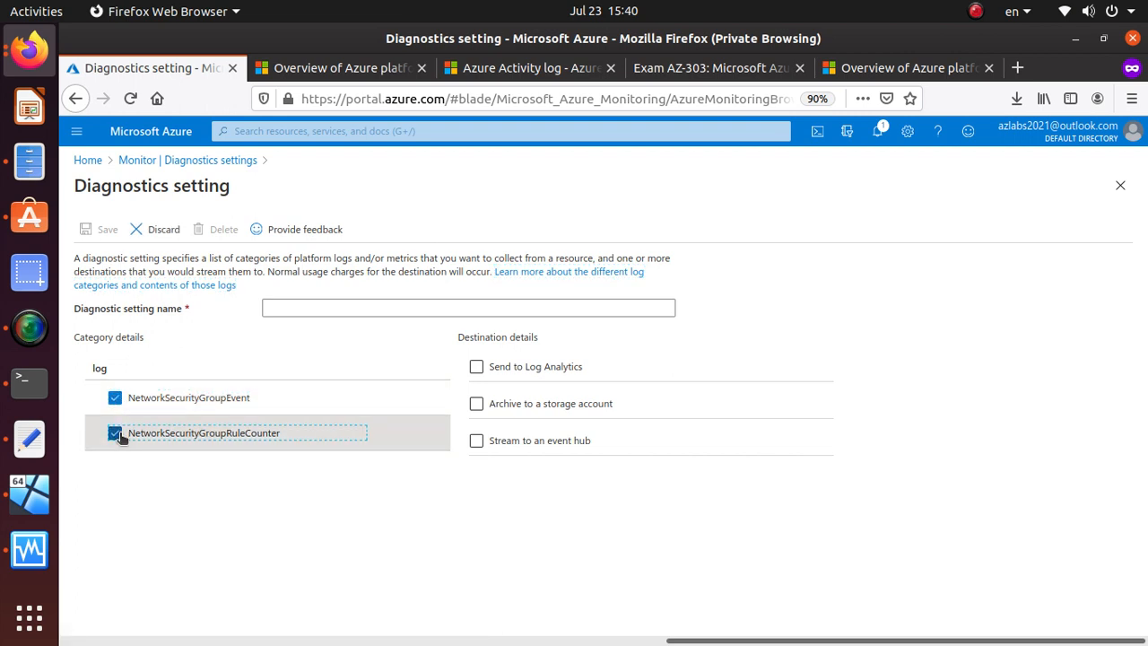
{"action": "left_click", "coordinate": [476, 403]}
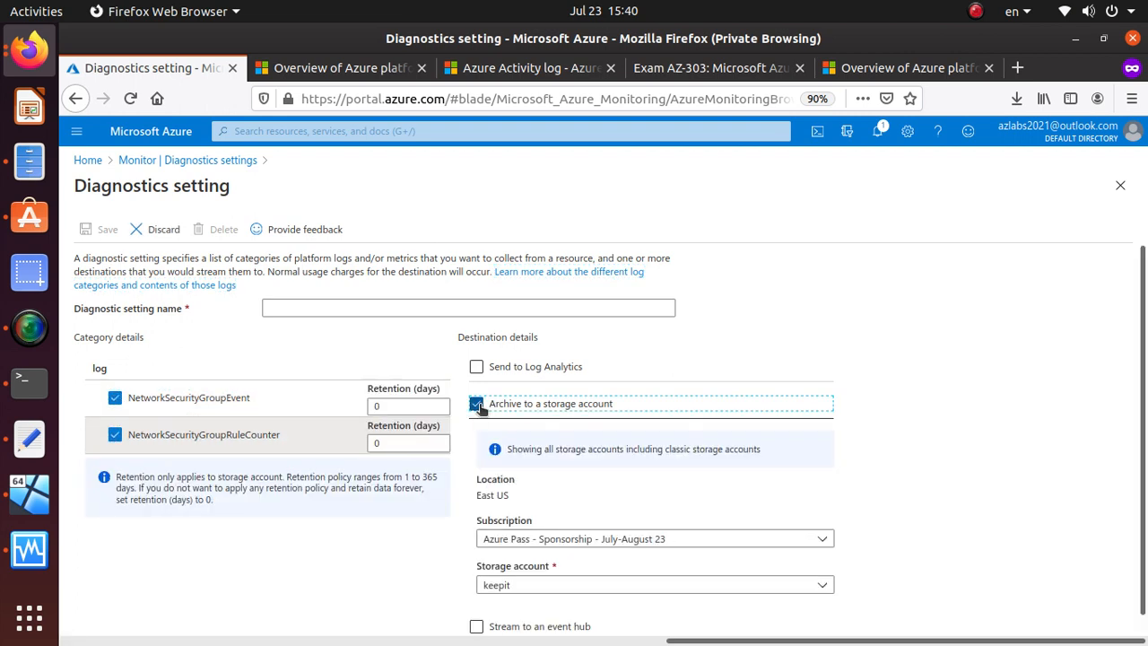
Step: Check the retention and destination options and name the diagnostic setting NSGDiagnostics
{"action": "left_click", "coordinate": [400, 415]}
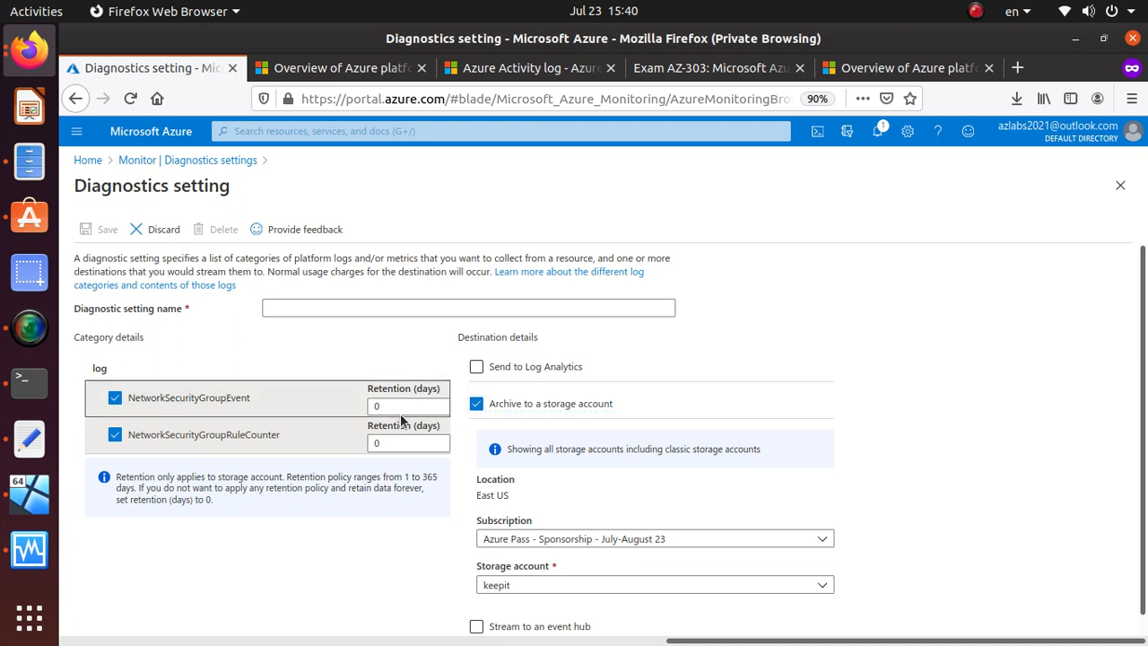
{"action": "left_click", "coordinate": [401, 409]}
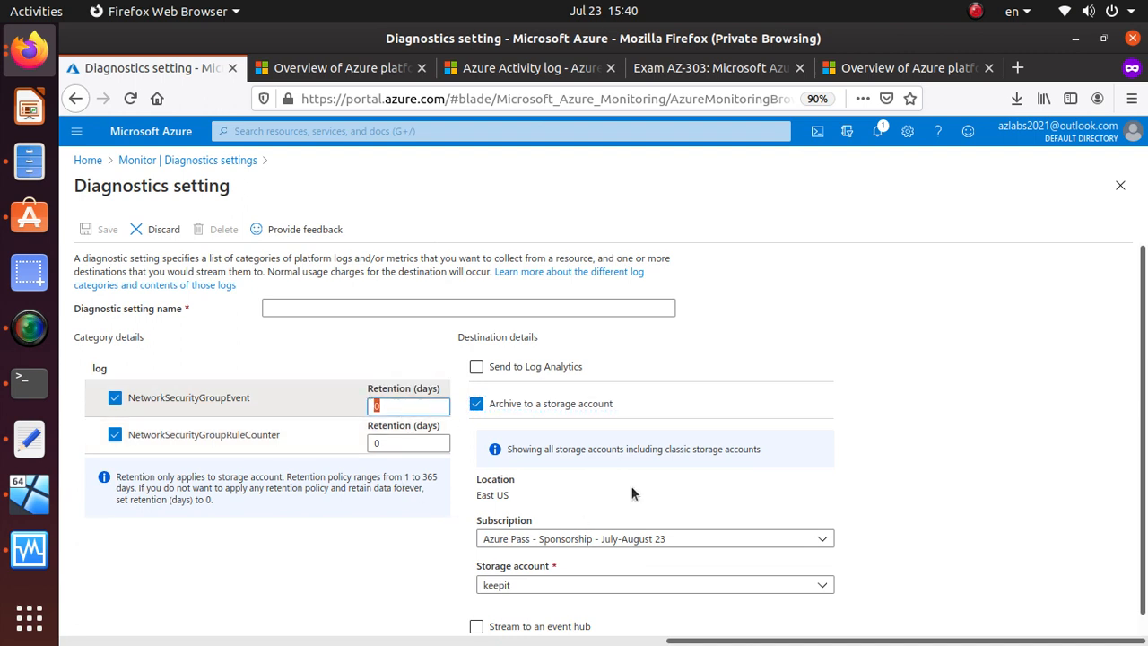
{"action": "scroll", "coordinate": [631, 491], "scroll_direction": "down", "scroll_amount": 1}
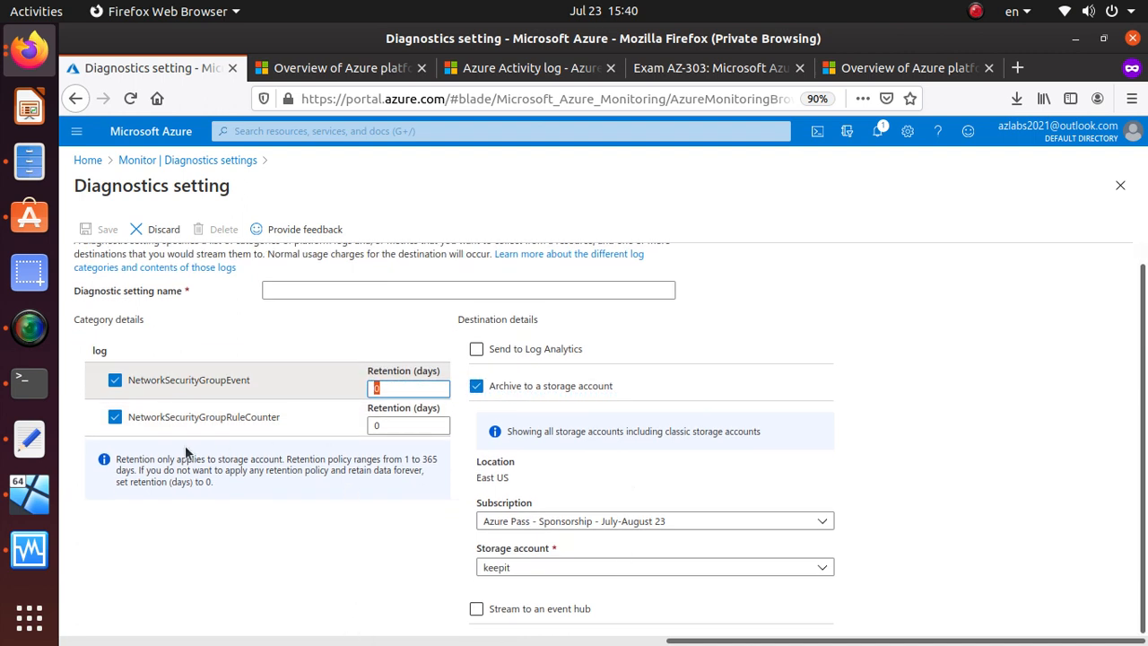
{"action": "scroll", "coordinate": [237, 432], "scroll_direction": "up", "scroll_amount": 1}
{"action": "left_click", "coordinate": [309, 307]}
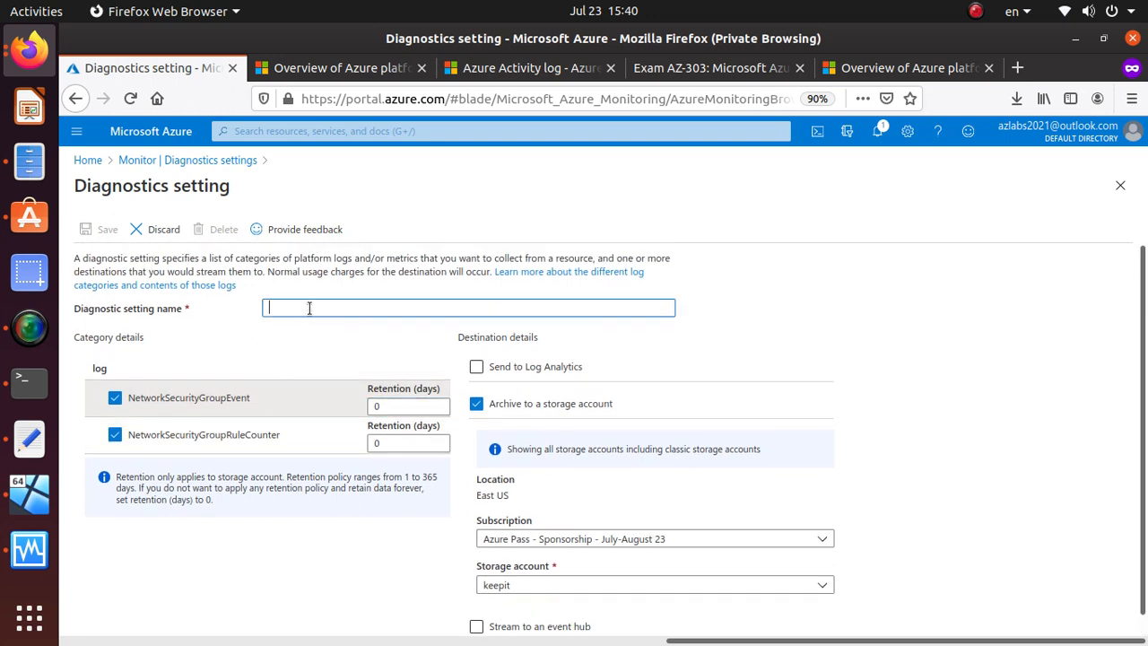
{"action": "type", "text": "NSGDiagnostics"}
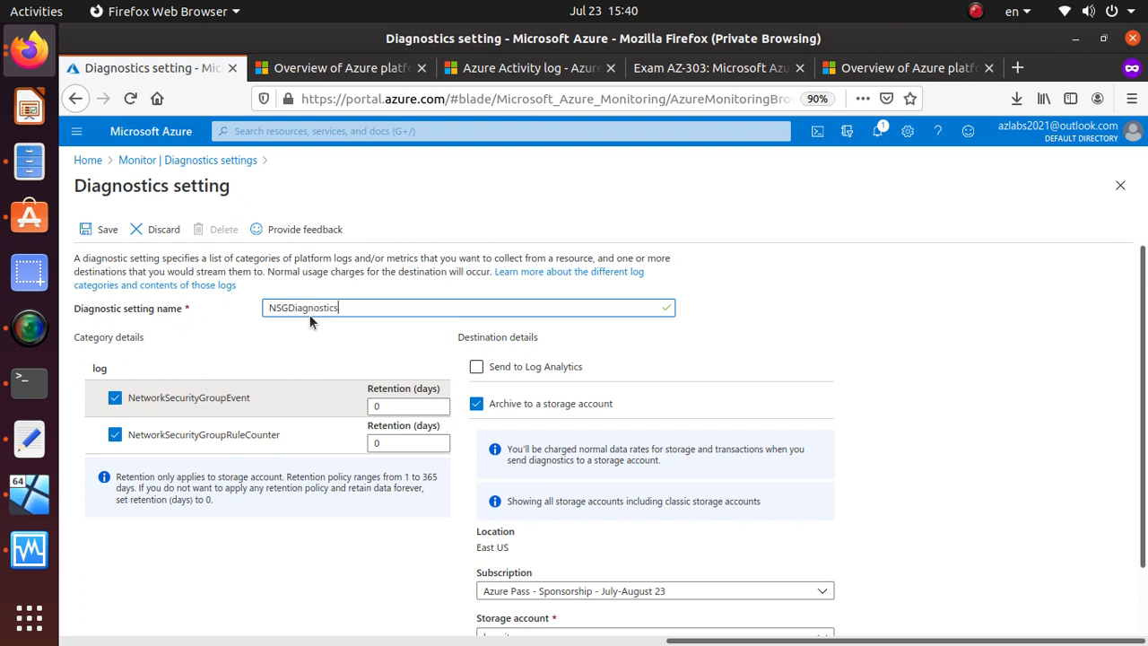
Step: Save the ubuntu-nsg diagnostic setting and reload the diagnostics settings overview to check the resource's status
{"action": "scroll", "coordinate": [482, 484], "scroll_direction": "down", "scroll_amount": 2}
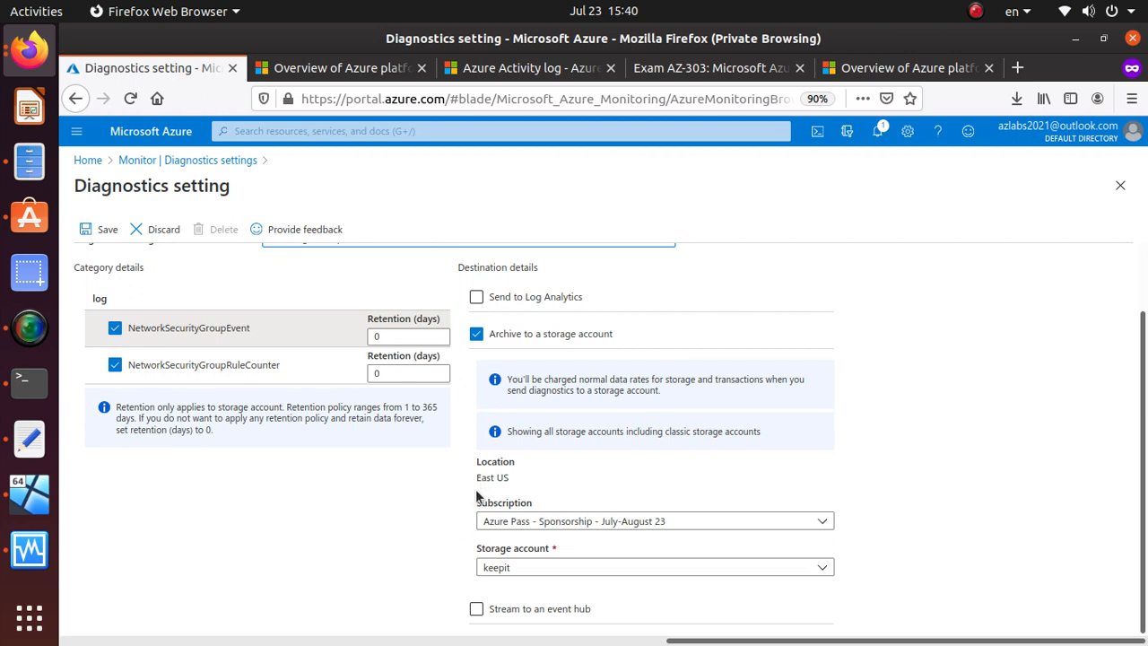
{"action": "scroll", "coordinate": [479, 518], "scroll_direction": "up", "scroll_amount": 2}
{"action": "left_click", "coordinate": [93, 231]}
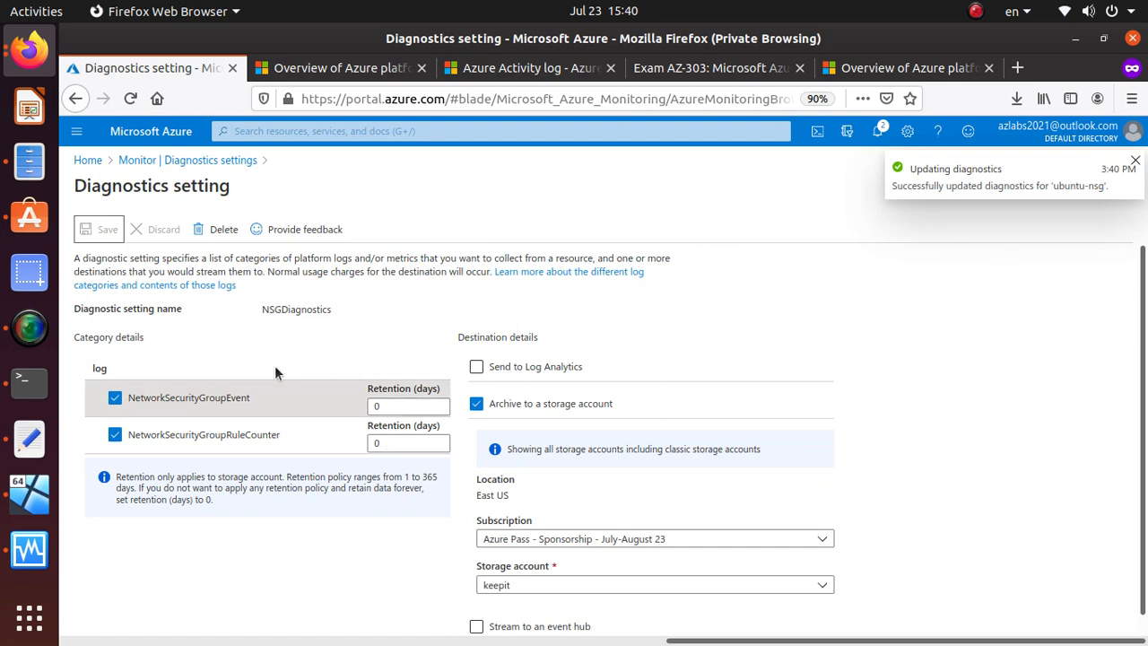
{"action": "left_click", "coordinate": [204, 160]}
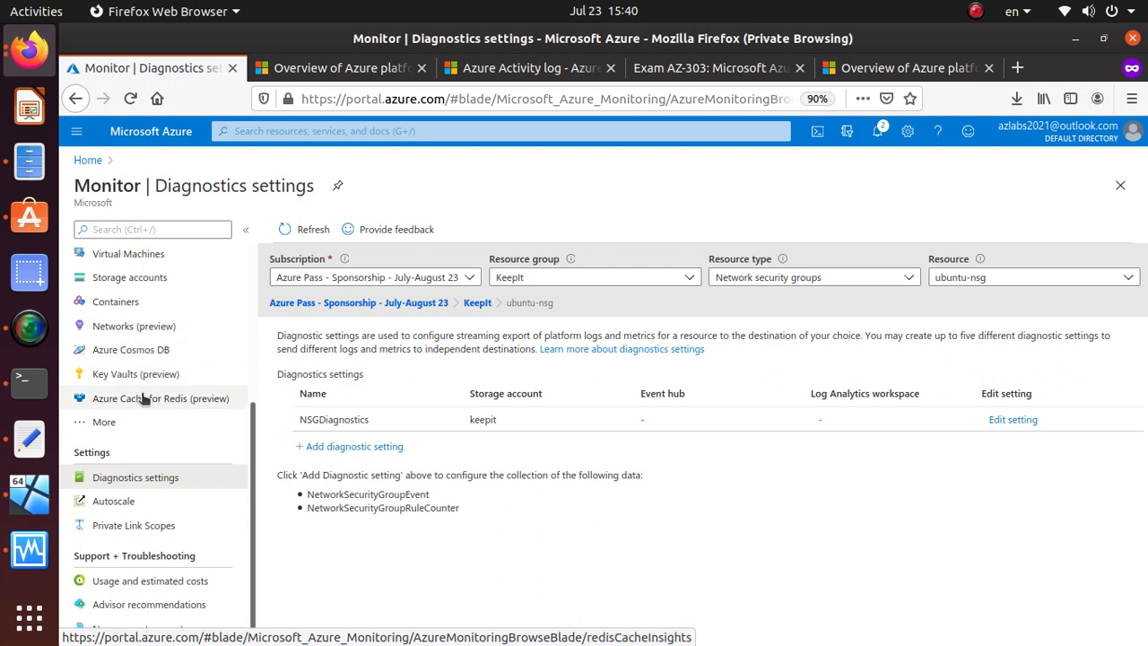
{"action": "left_click", "coordinate": [150, 352]}
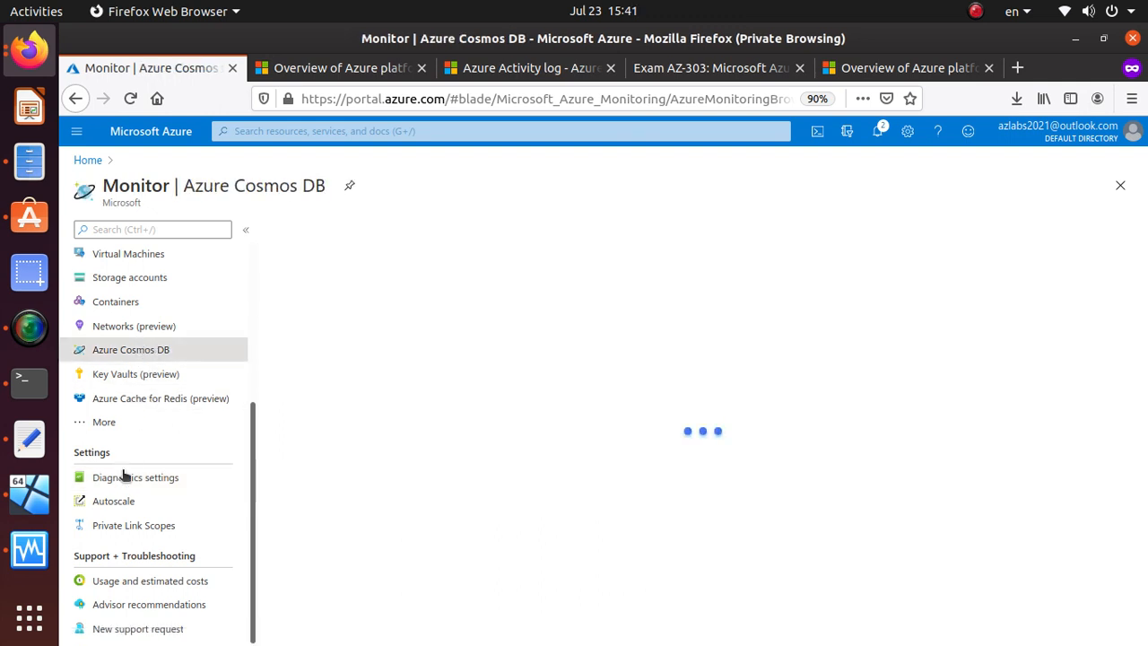
{"action": "left_click", "coordinate": [148, 477]}
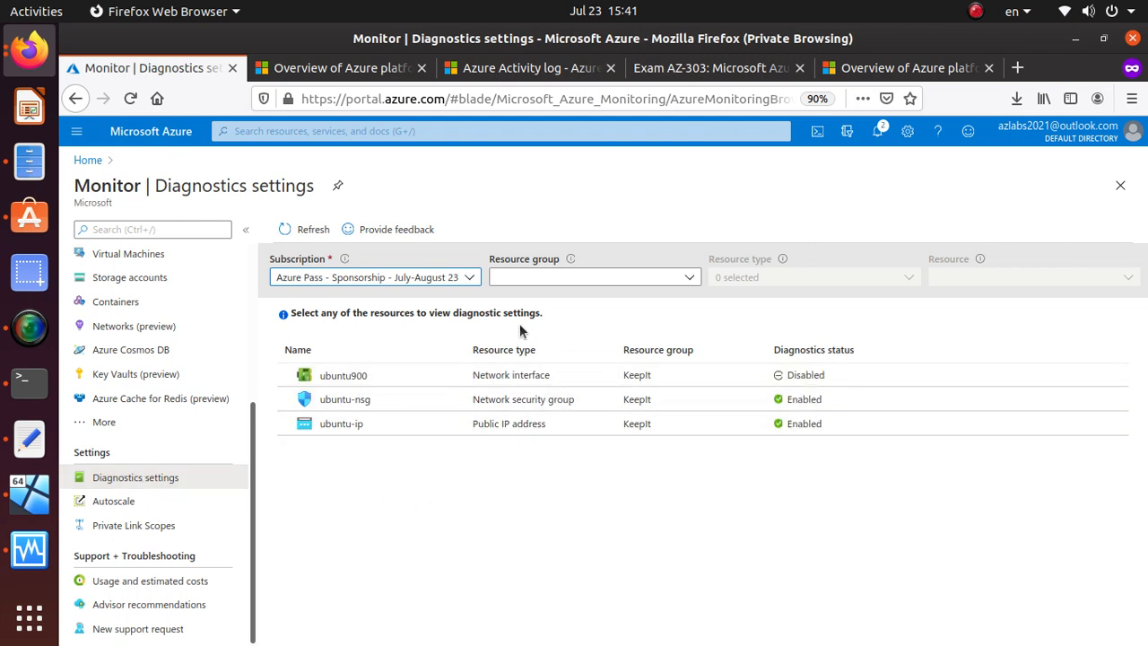
Step: Open the diagnostic settings of ubuntu900 and copy the sentence about collectable data together with the AllMetrics entry
{"action": "left_click", "coordinate": [318, 378]}
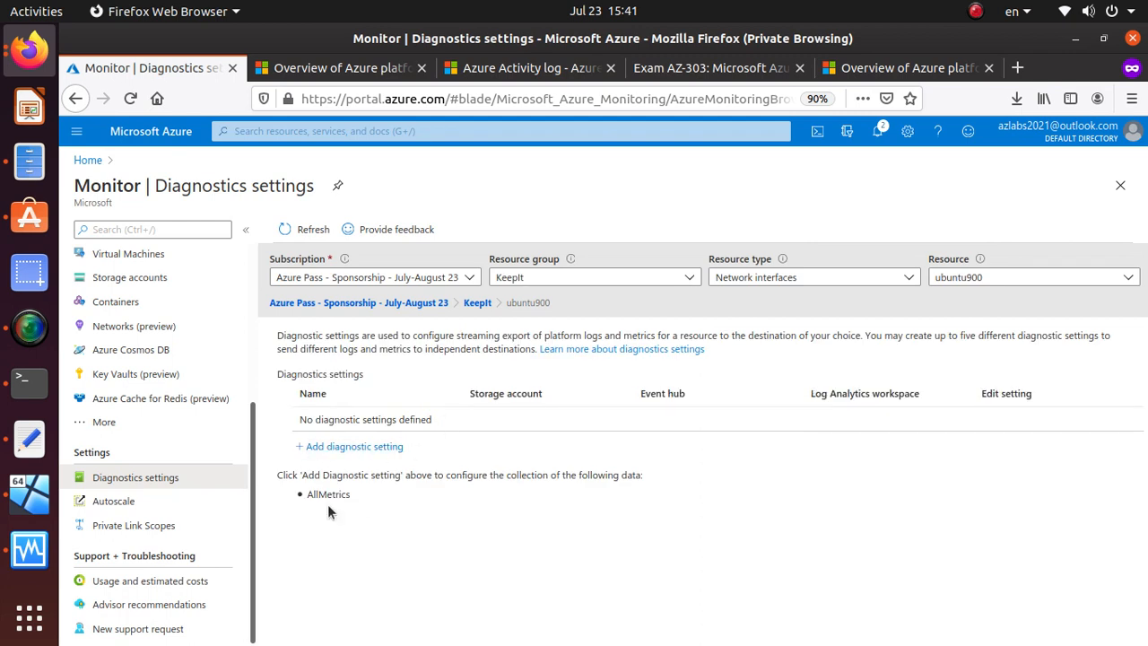
{"action": "left_click_drag", "start_coordinate": [355, 494], "coordinate": [275, 475]}
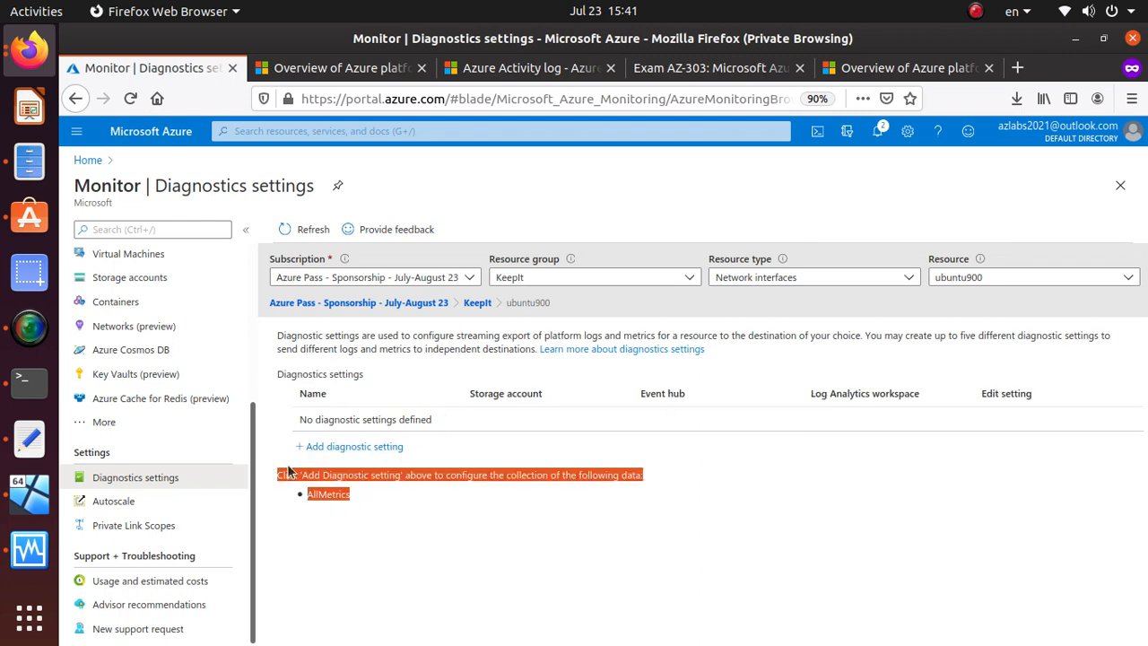
{"action": "right_click", "coordinate": [346, 471]}
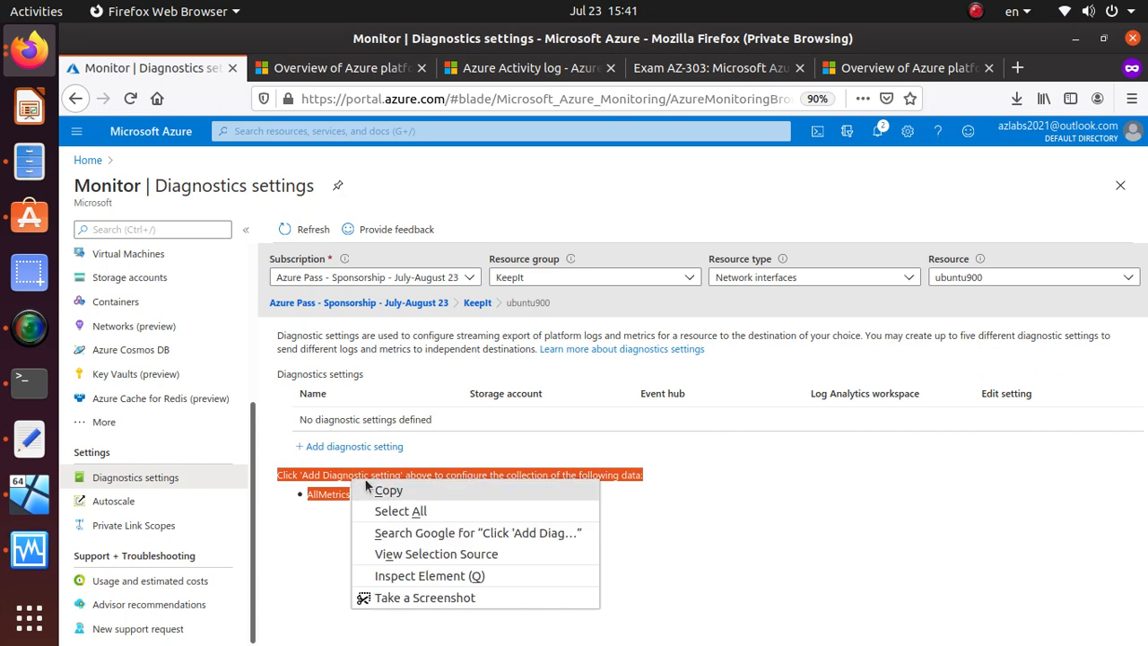
{"action": "left_click", "coordinate": [550, 489]}
Step: Switch to Text Editor, paste the copied text below the network security group categories, and remove the blank line above AllMetrics
{"action": "key", "text": "alt+Tab"}
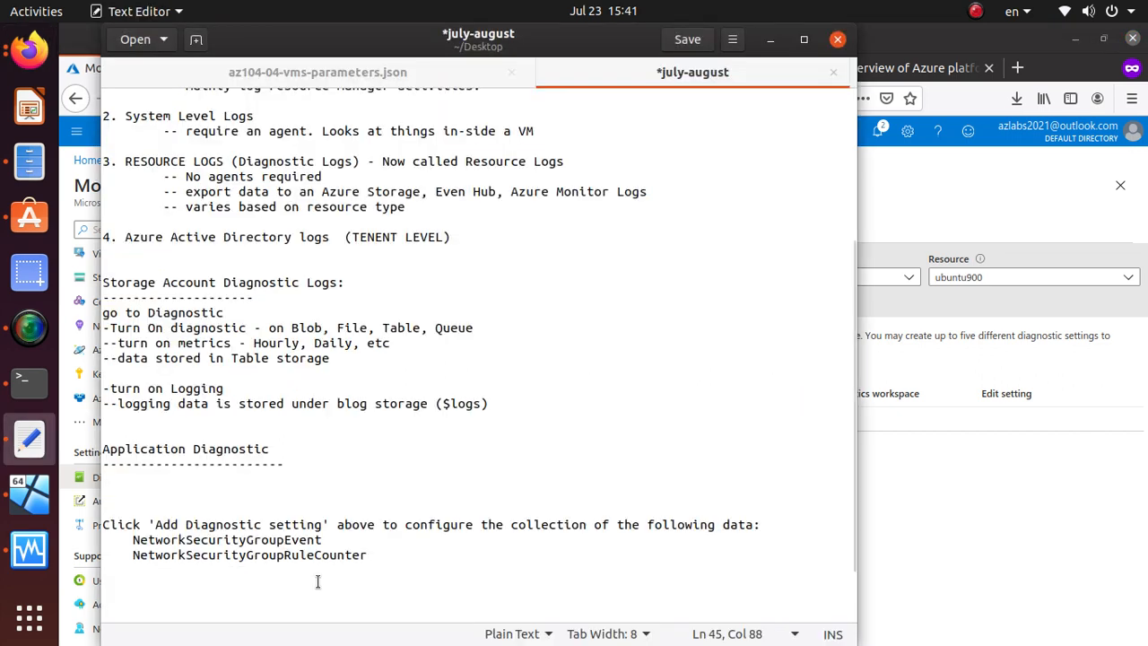
{"action": "key", "text": "Return"}
{"action": "key", "text": "Return"}
{"action": "key", "text": "ctrl+v"}
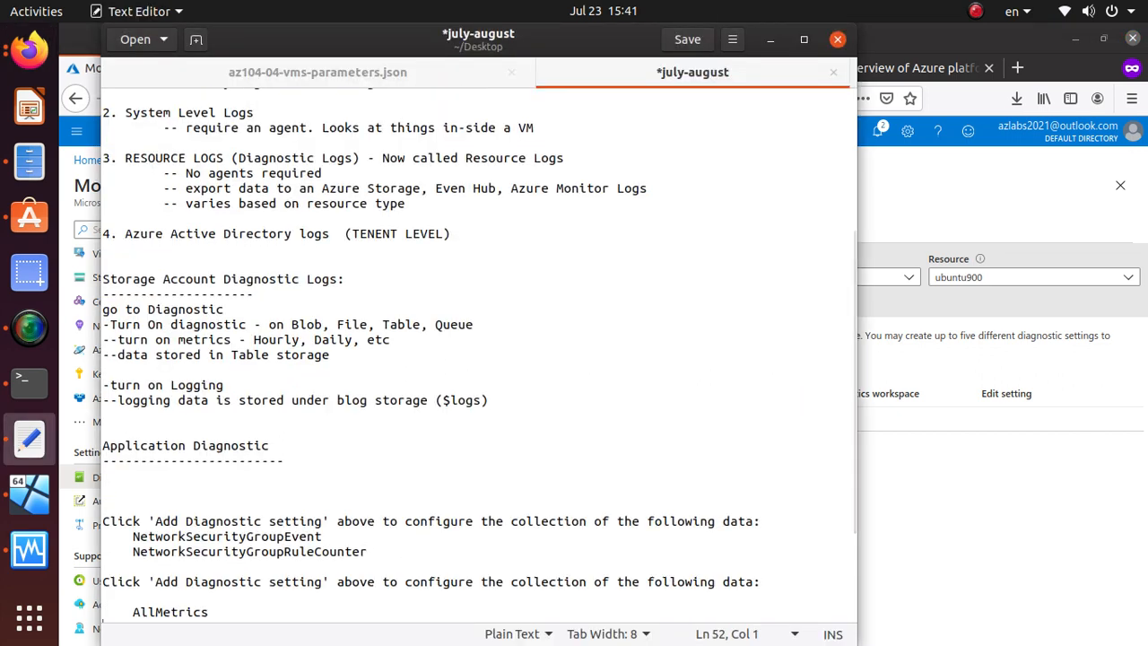
{"action": "left_click", "coordinate": [252, 580]}
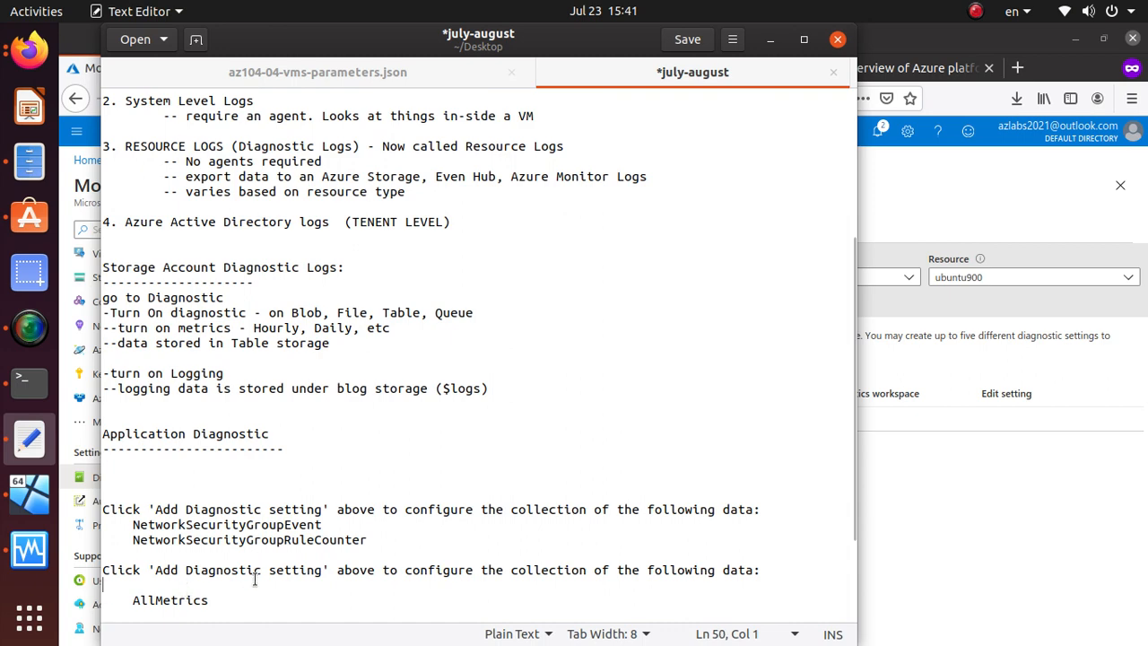
{"action": "key", "text": "Delete"}
Step: Label the two pasted blocks in the notes, "NSG:" above the network security group categories and "NIC:" above the AllMetrics block
{"action": "key", "text": "alt+Tab"}
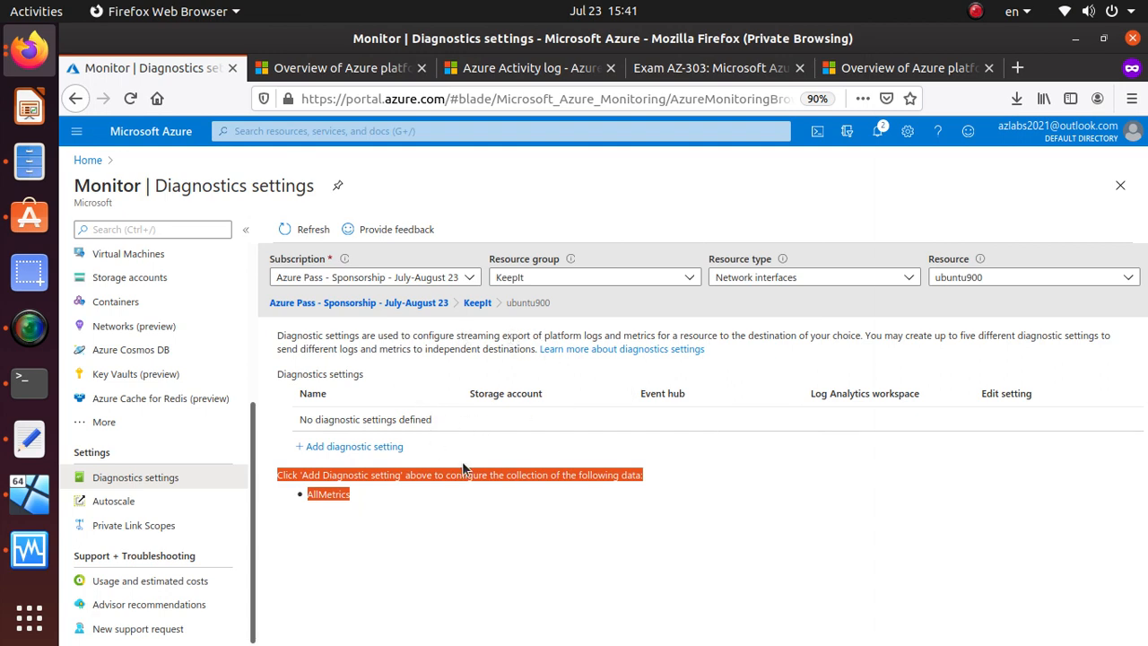
{"action": "key", "text": "alt+Tab"}
{"action": "left_click", "coordinate": [205, 551]}
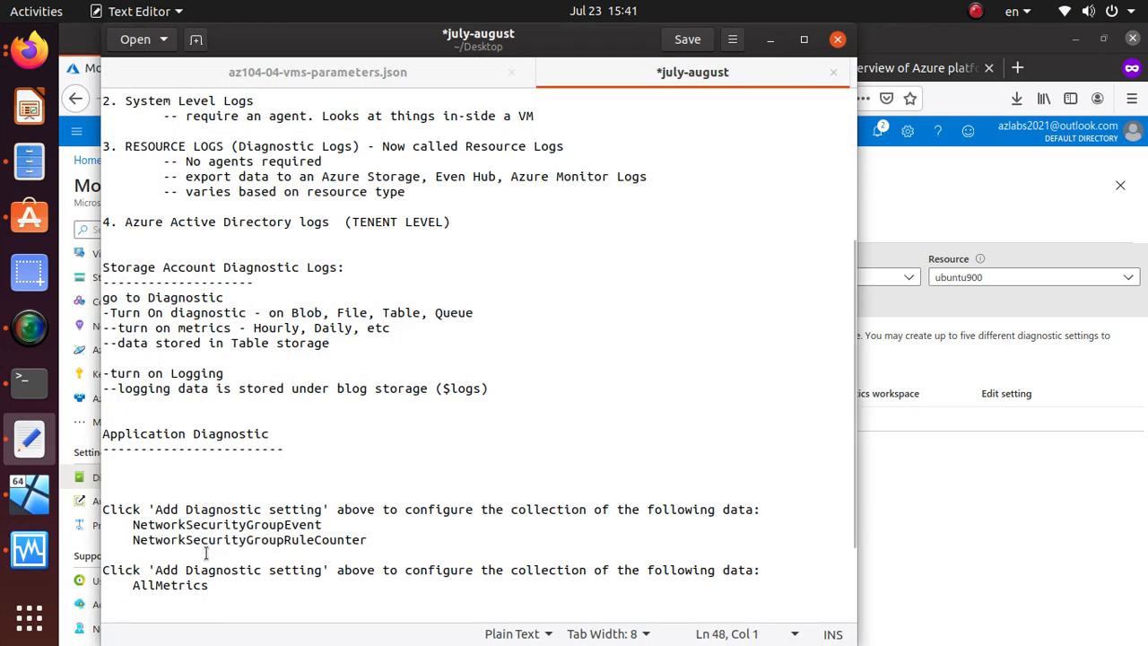
{"action": "key", "text": "Return"}
{"action": "type", "text": "NS"}
{"action": "key", "text": "BackSpace"}
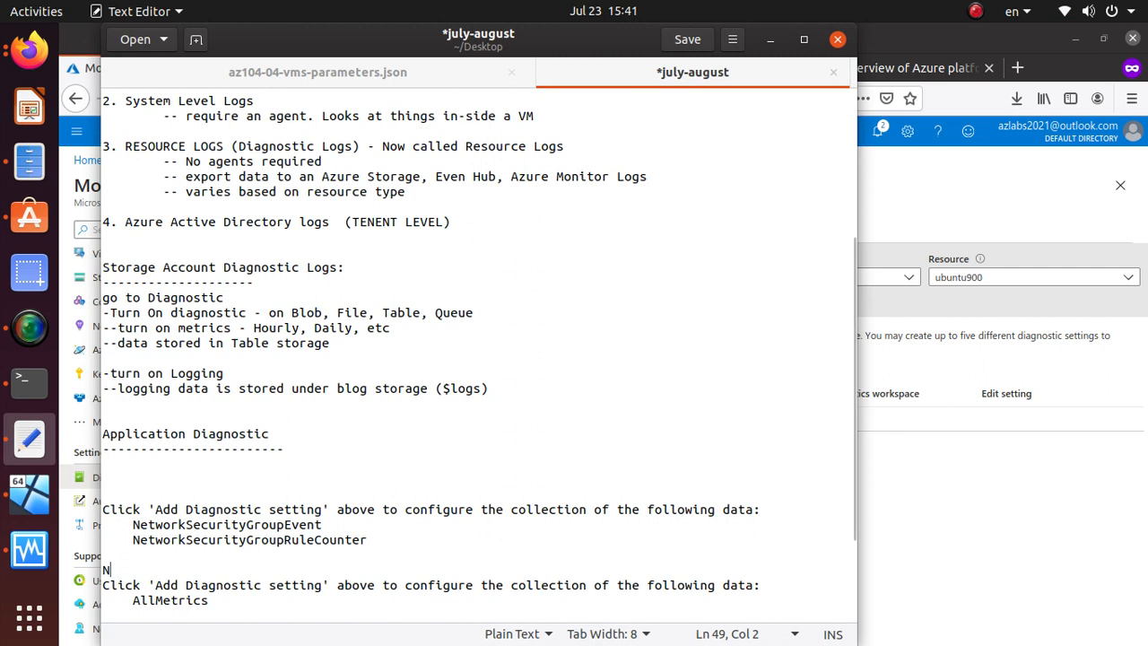
{"action": "type", "text": "IC"}
{"action": "left_click", "coordinate": [113, 495]}
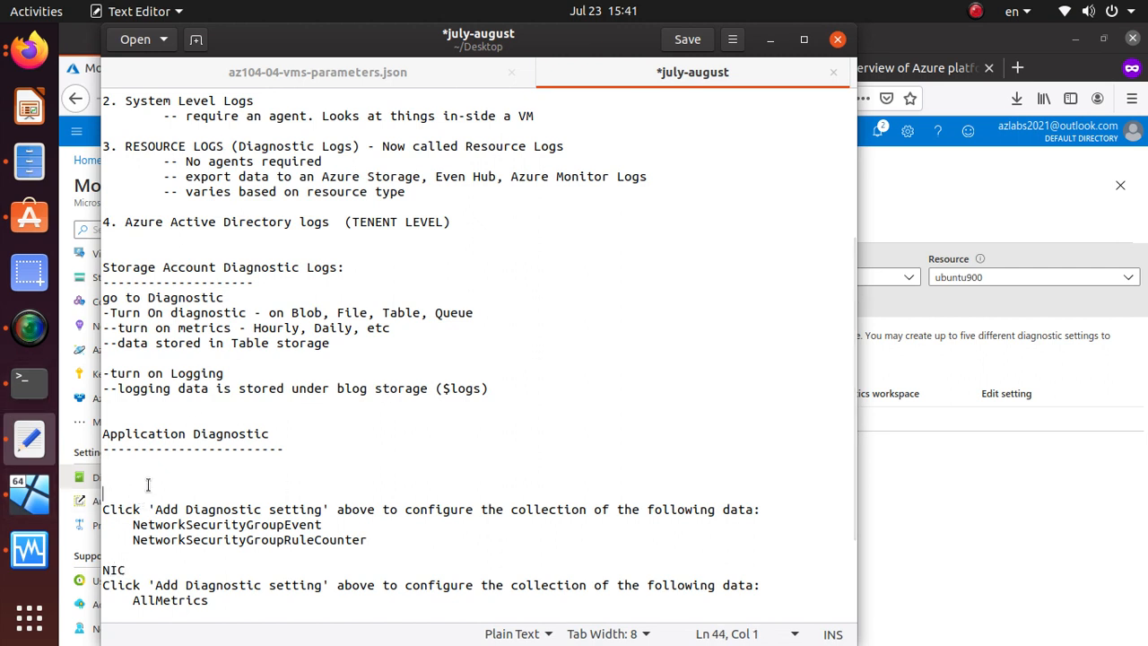
{"action": "type", "text": "NSG:"}
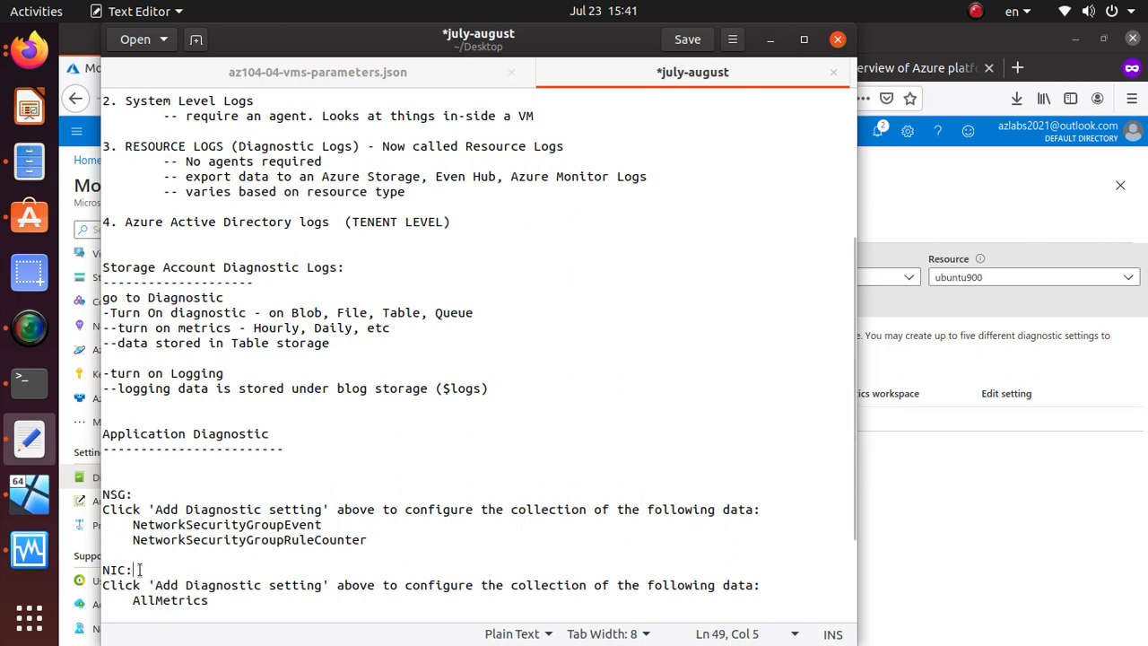
Step: Back in Firefox, add a diagnostic setting for ubuntu900 with AllMetrics selected and archiving to the keepit storage account enabled
{"action": "key", "text": "alt+Tab"}
{"action": "left_click", "coordinate": [369, 448]}
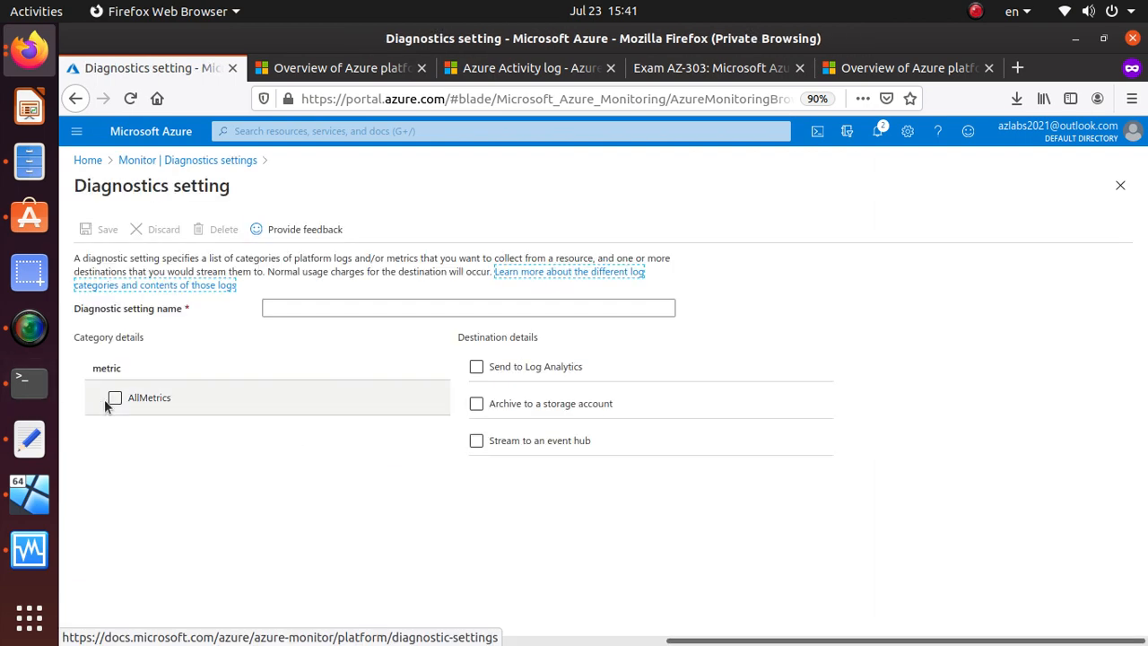
{"action": "left_click", "coordinate": [117, 400]}
{"action": "left_click", "coordinate": [476, 404]}
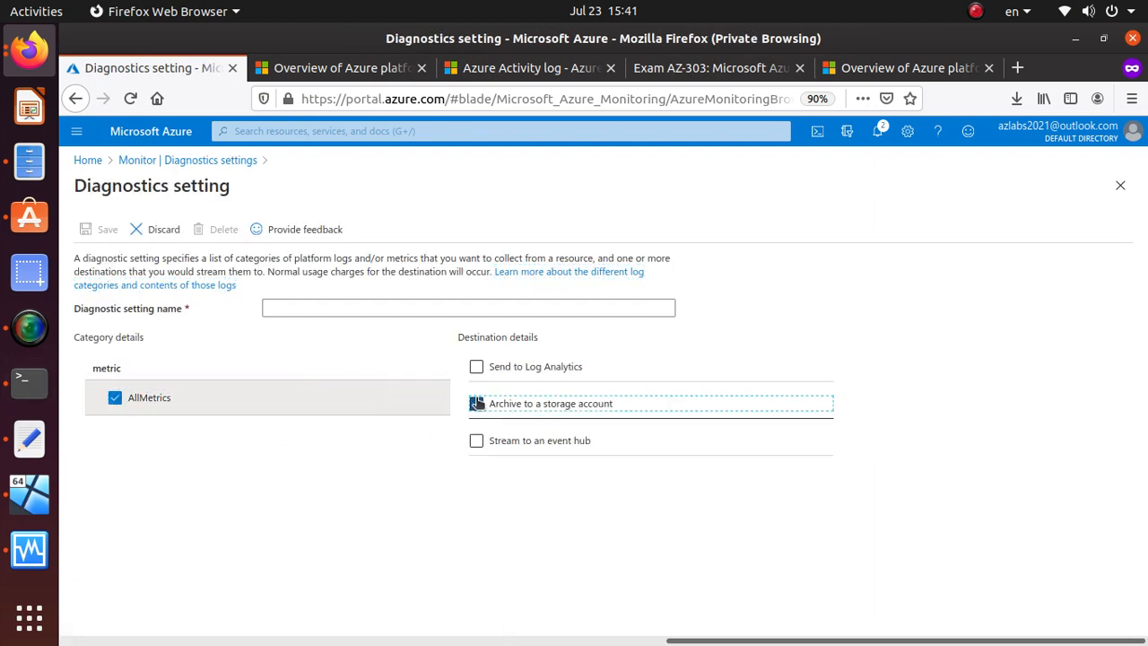
{"action": "scroll", "coordinate": [337, 498], "scroll_direction": "down", "scroll_amount": 2}
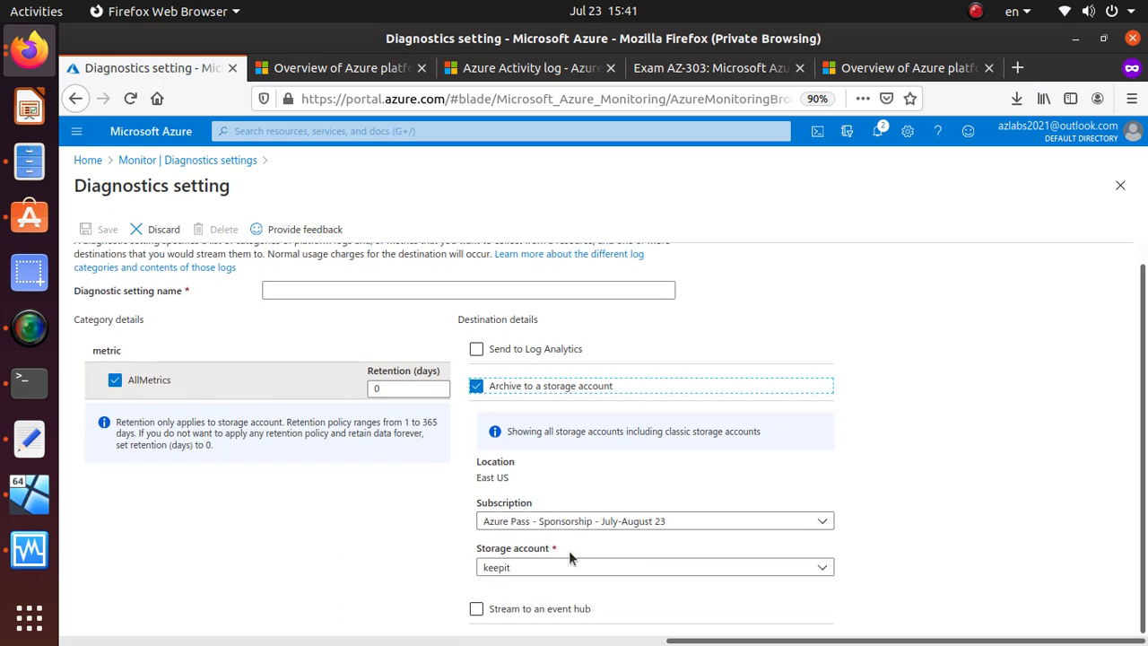
{"action": "scroll", "coordinate": [569, 550], "scroll_direction": "up", "scroll_amount": 2}
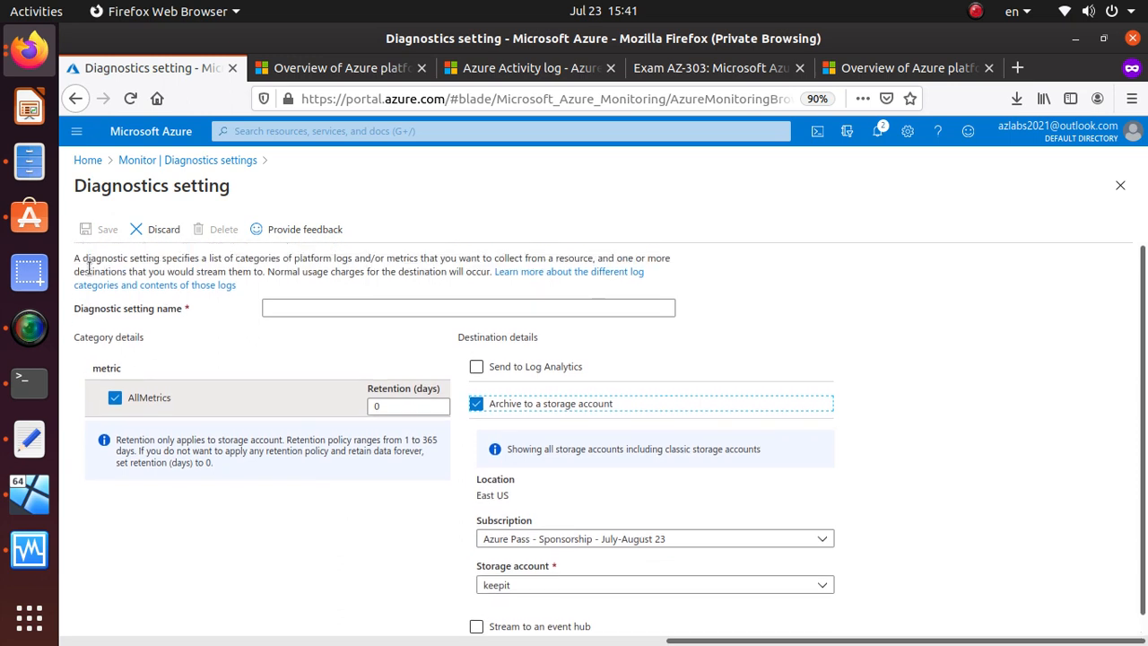
Step: Name the ubuntu900 diagnostic setting NICDiag and save it
{"action": "left_click", "coordinate": [348, 306]}
{"action": "type", "text": "NICDiag"}
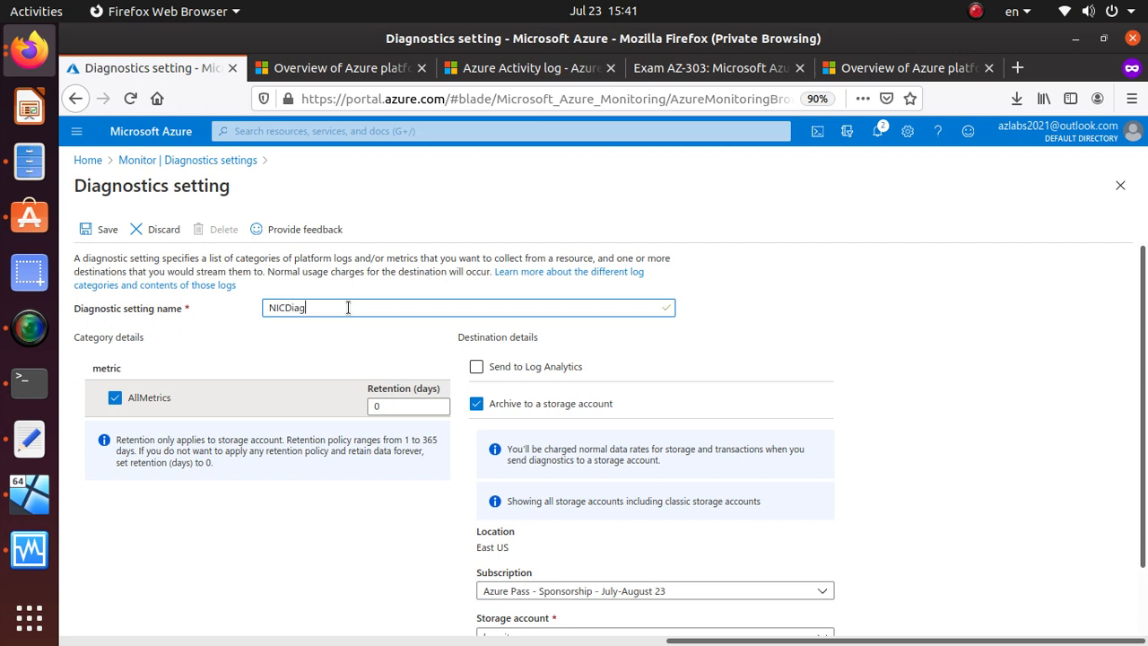
{"action": "left_click", "coordinate": [148, 230]}
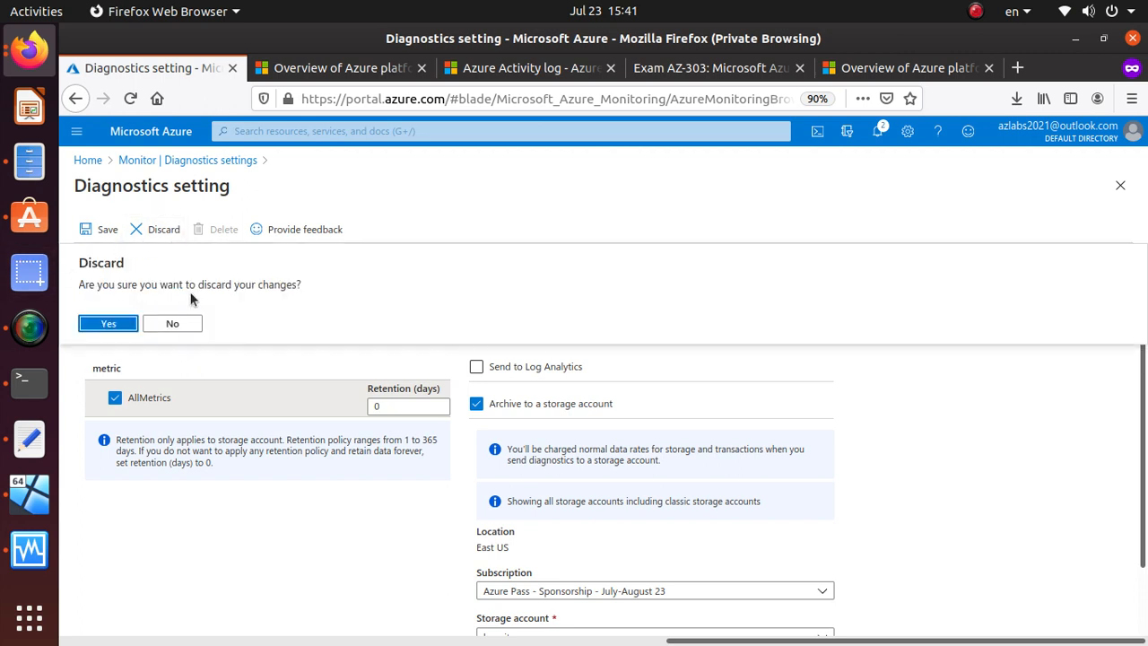
{"action": "left_click", "coordinate": [186, 323]}
{"action": "left_click", "coordinate": [105, 235]}
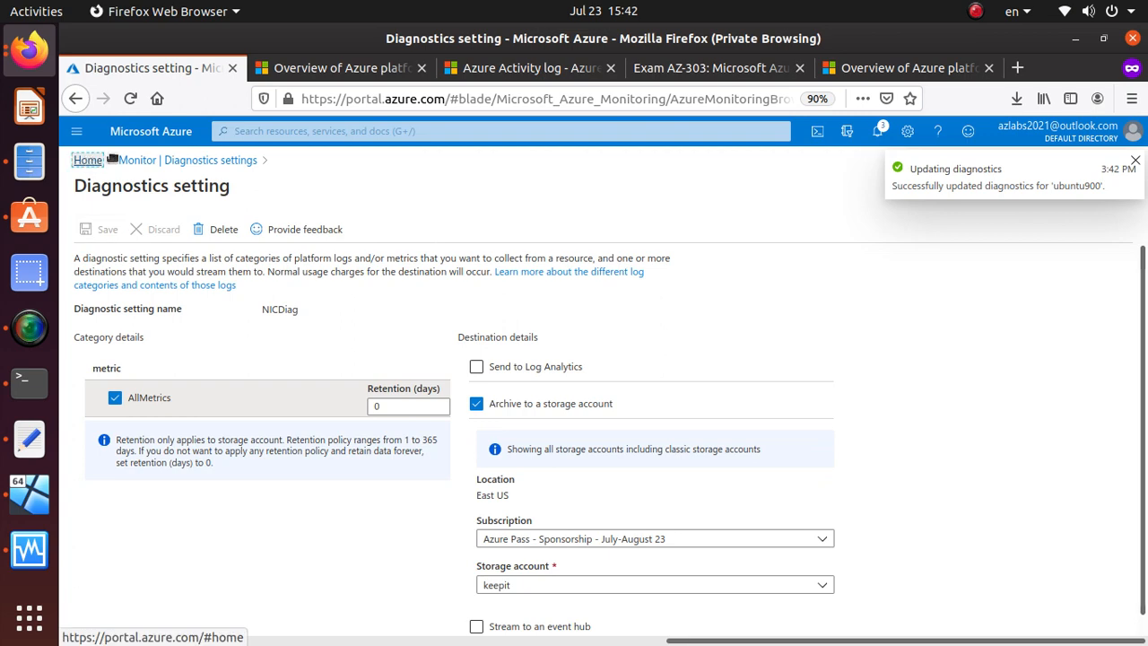
Step: Return to Monitor's diagnostics settings overview and reload it to check the status of ubuntu900
{"action": "left_click", "coordinate": [215, 162]}
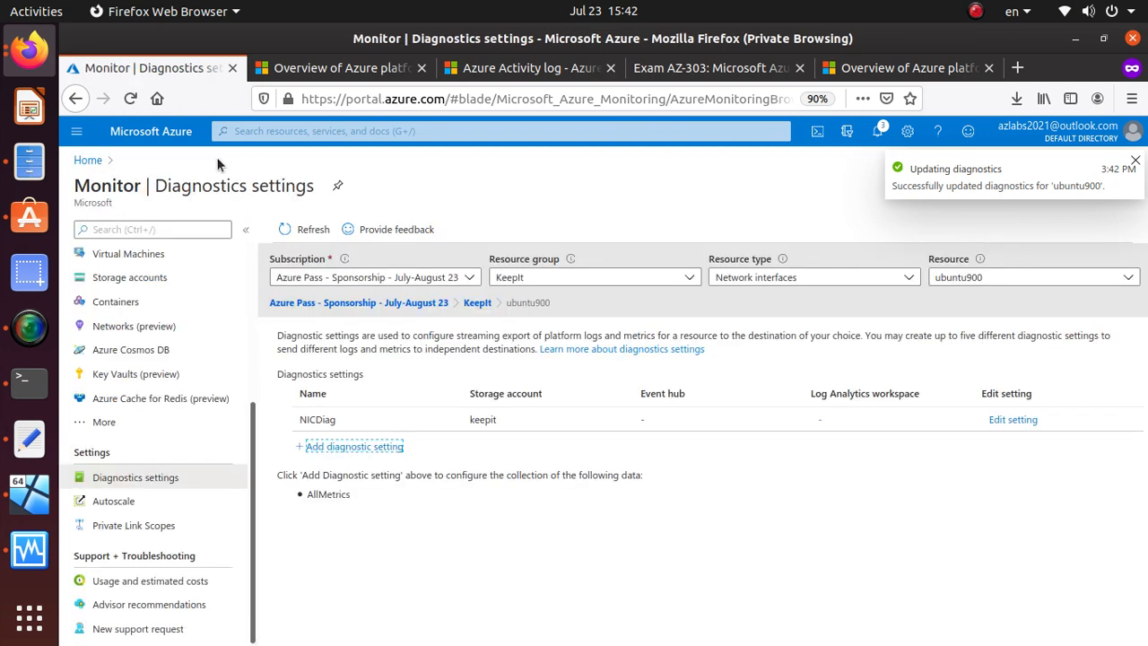
{"action": "left_click", "coordinate": [134, 373]}
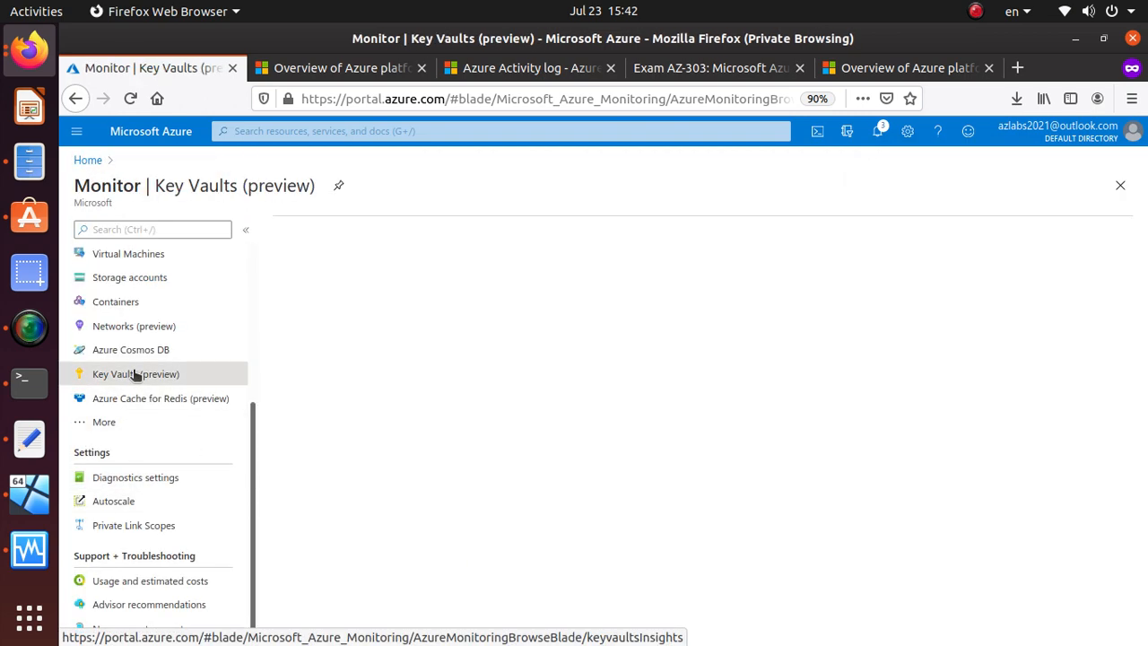
{"action": "left_click", "coordinate": [151, 478]}
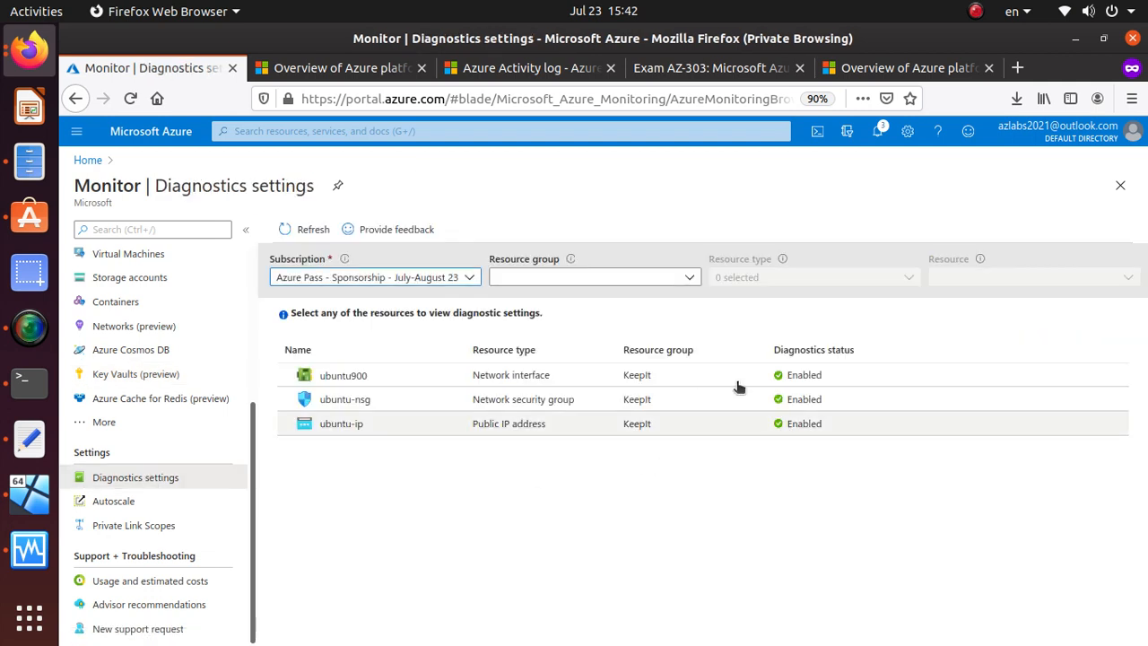
{"action": "scroll", "coordinate": [224, 478], "scroll_direction": "up", "scroll_amount": 4}
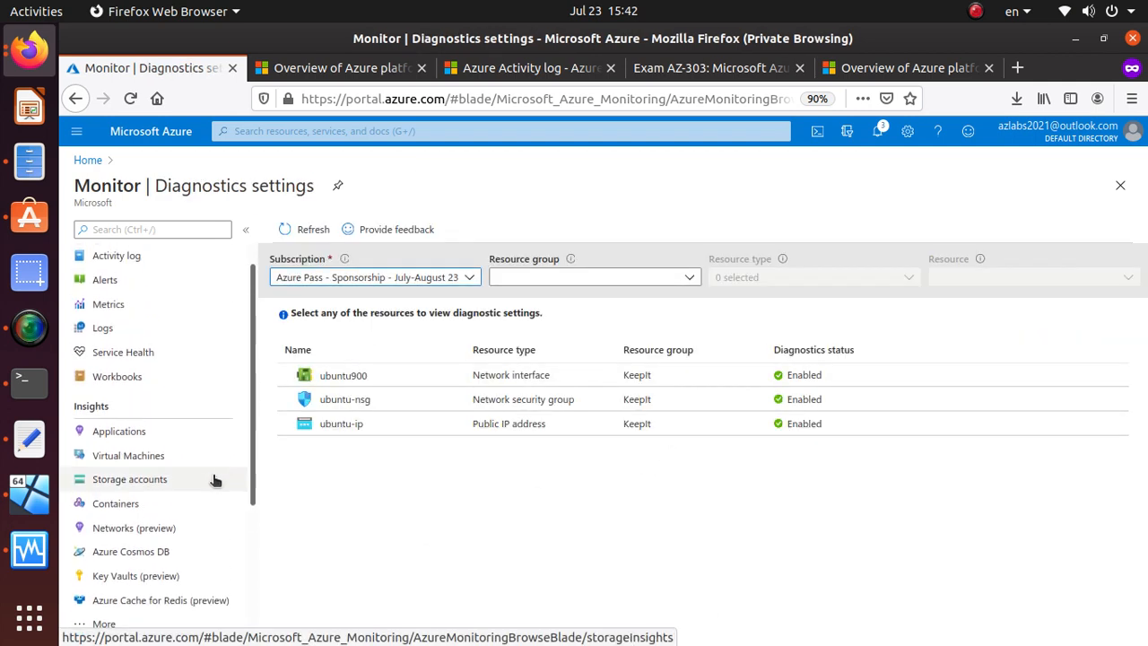
{"action": "scroll", "coordinate": [201, 503], "scroll_direction": "down", "scroll_amount": 1}
{"action": "scroll", "coordinate": [201, 503], "scroll_direction": "down", "scroll_amount": 1}
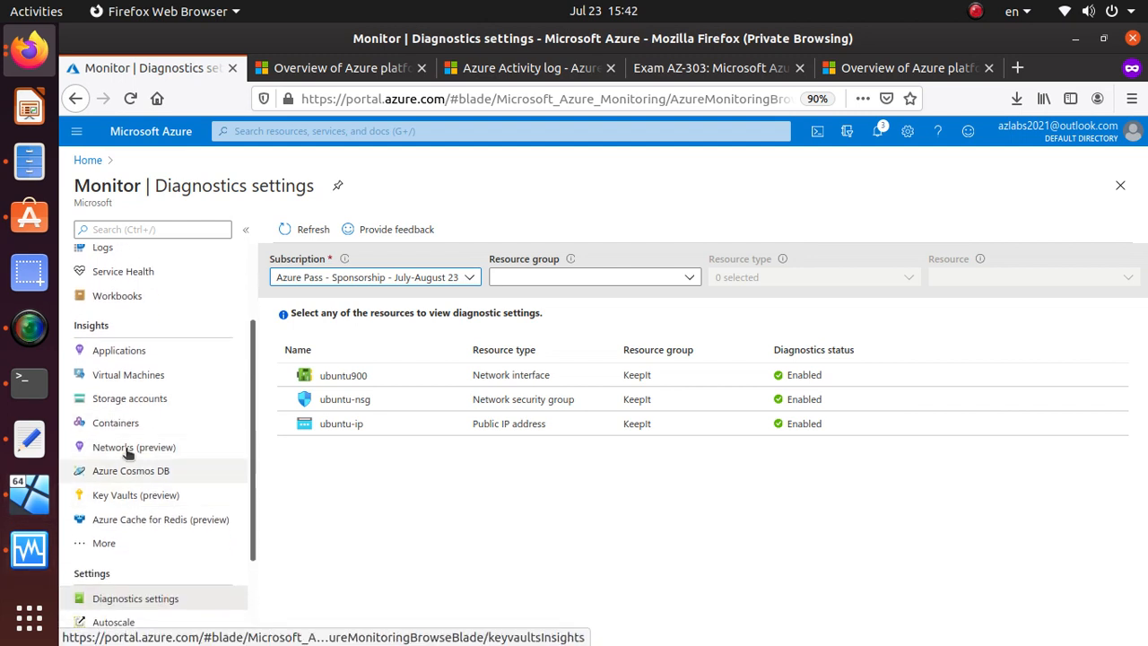
{"action": "scroll", "coordinate": [177, 475], "scroll_direction": "up", "scroll_amount": 2}
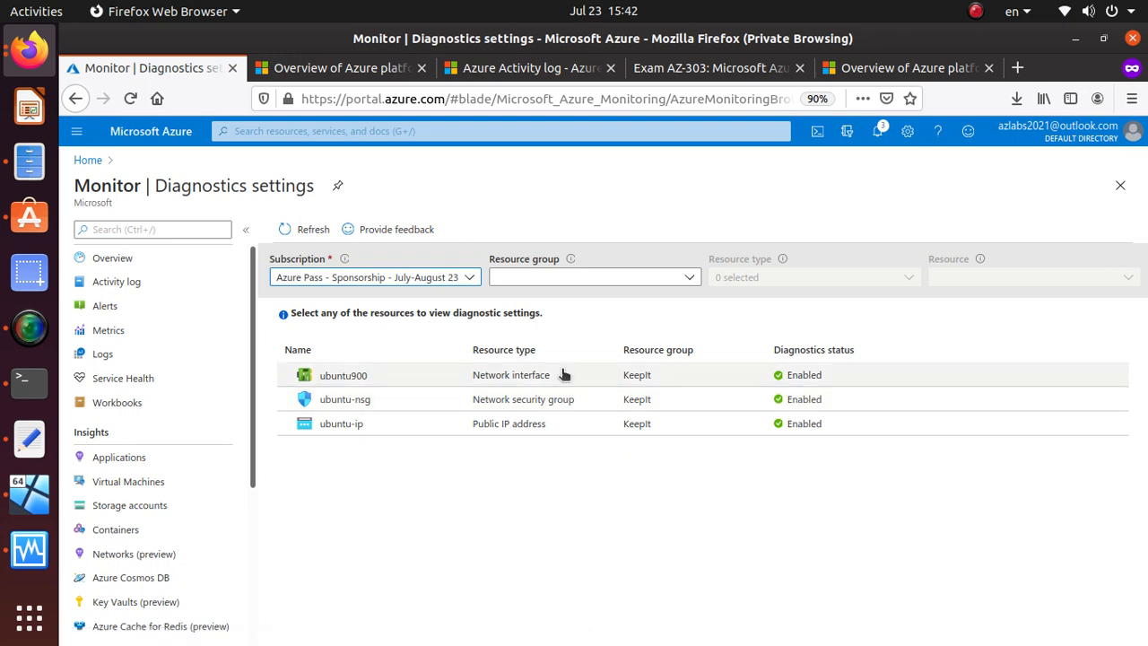
Step: Go to the portal home, search for storage accounts, and open the keepit storage account
{"action": "left_click", "coordinate": [88, 160]}
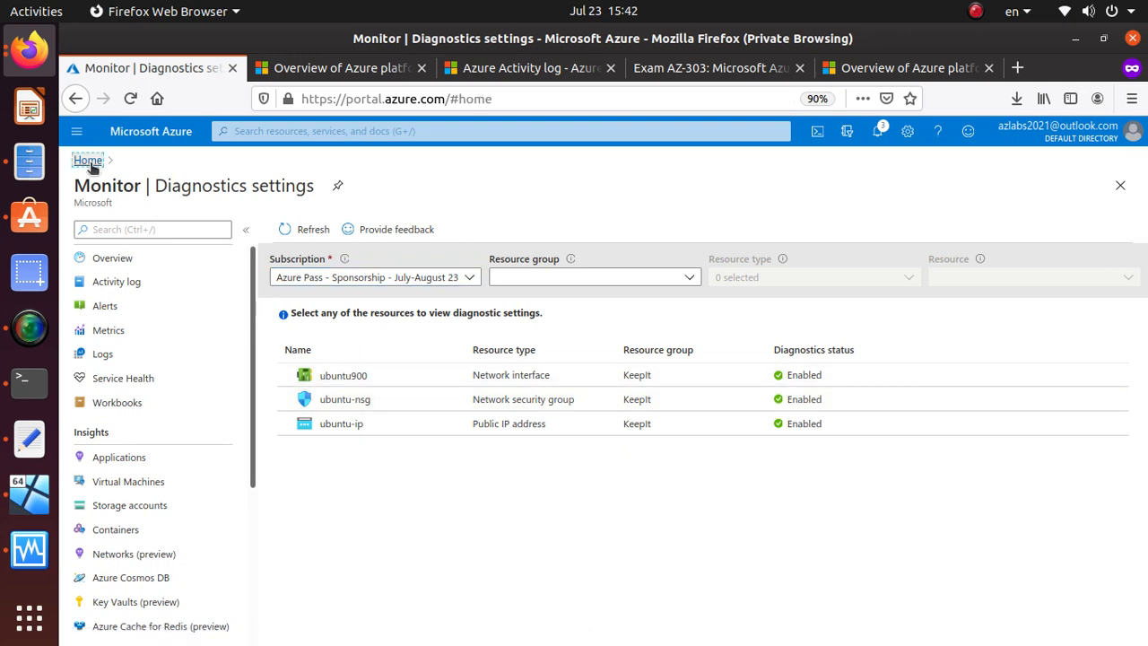
{"action": "left_click", "coordinate": [364, 132]}
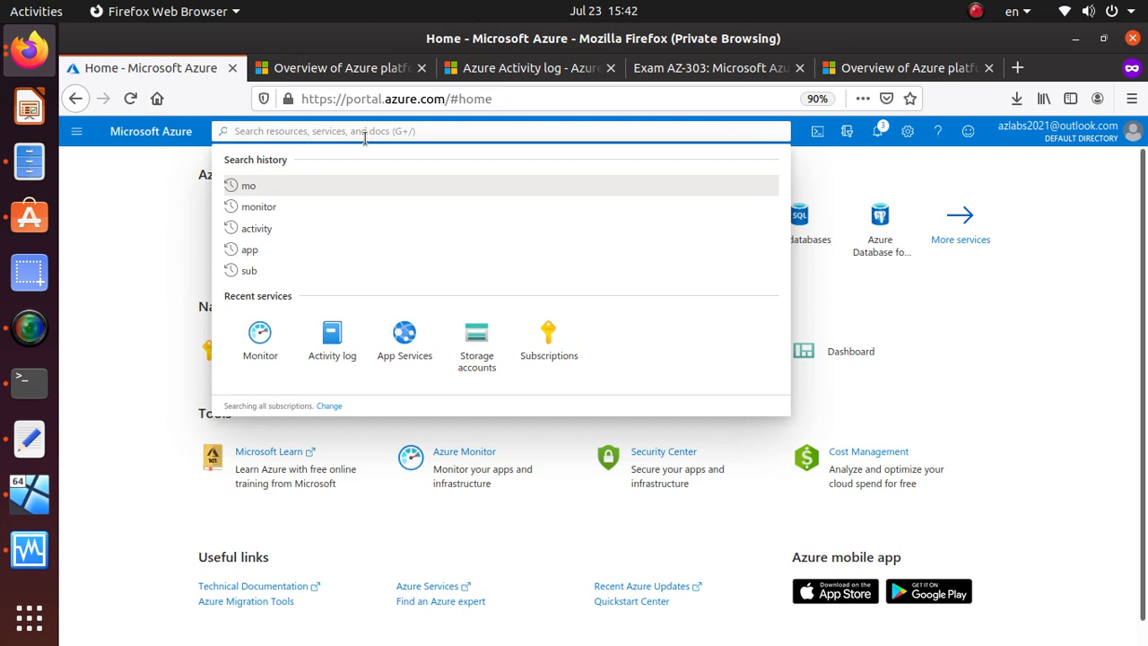
{"action": "type", "text": "stor"}
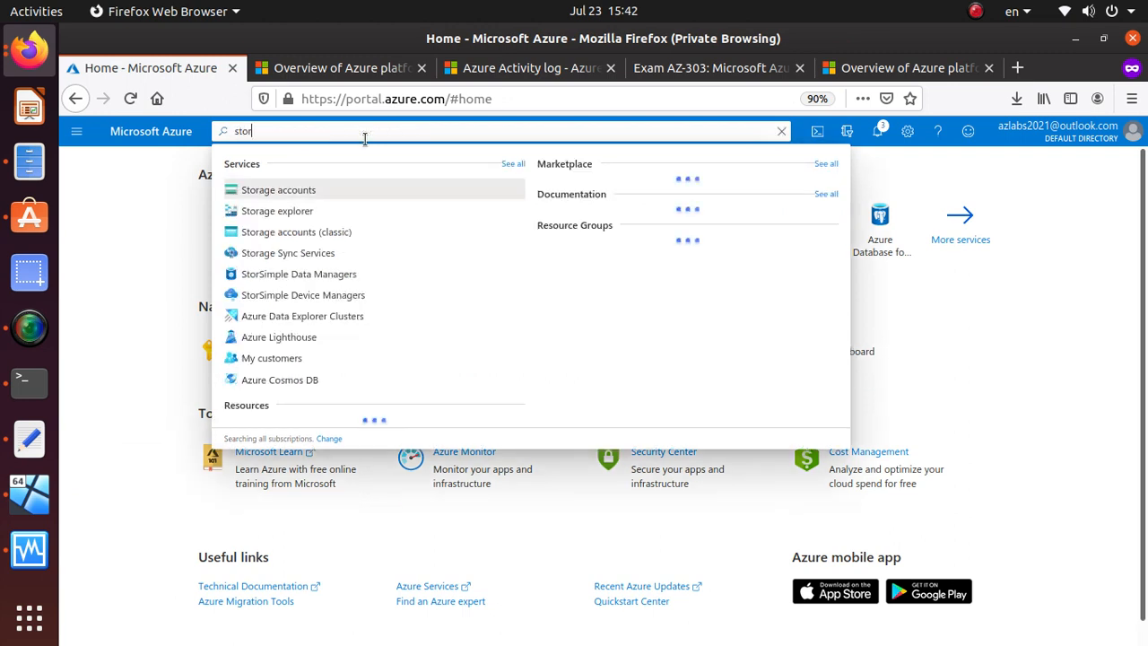
{"action": "type", "text": "a"}
{"action": "left_click", "coordinate": [295, 191]}
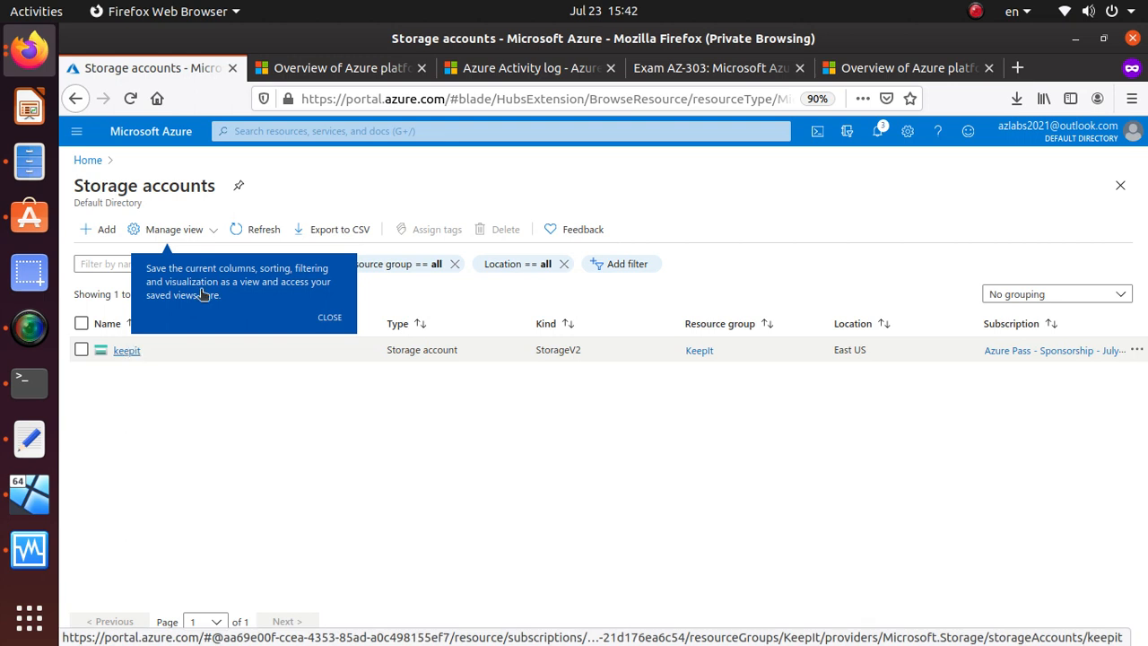
{"action": "left_click", "coordinate": [324, 318]}
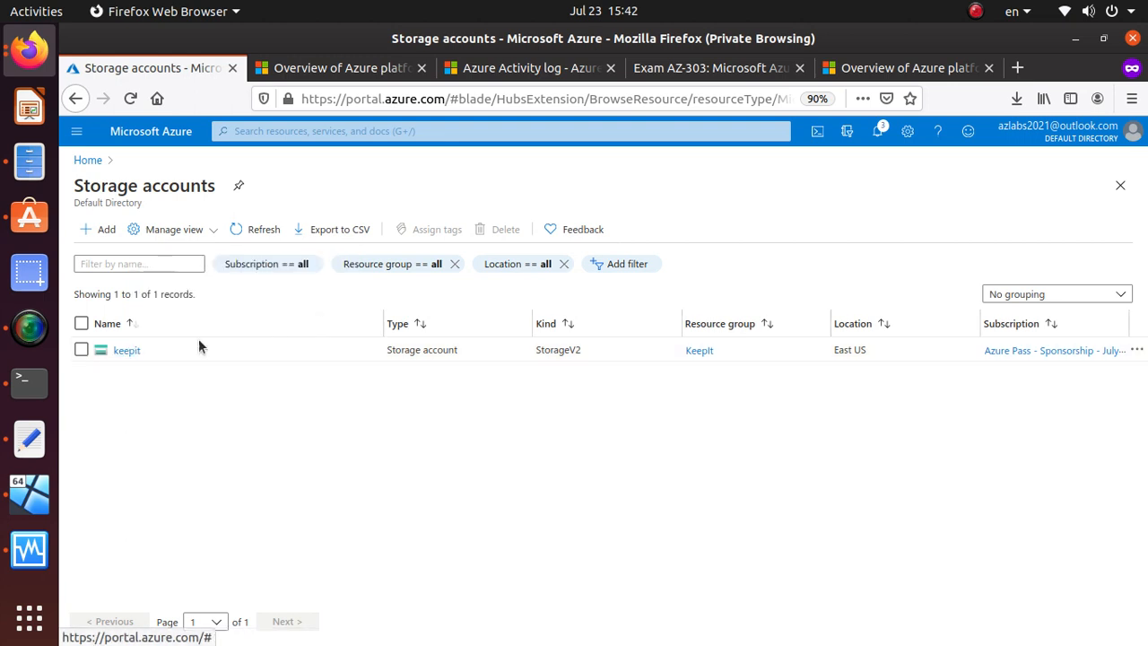
{"action": "left_click", "coordinate": [124, 351]}
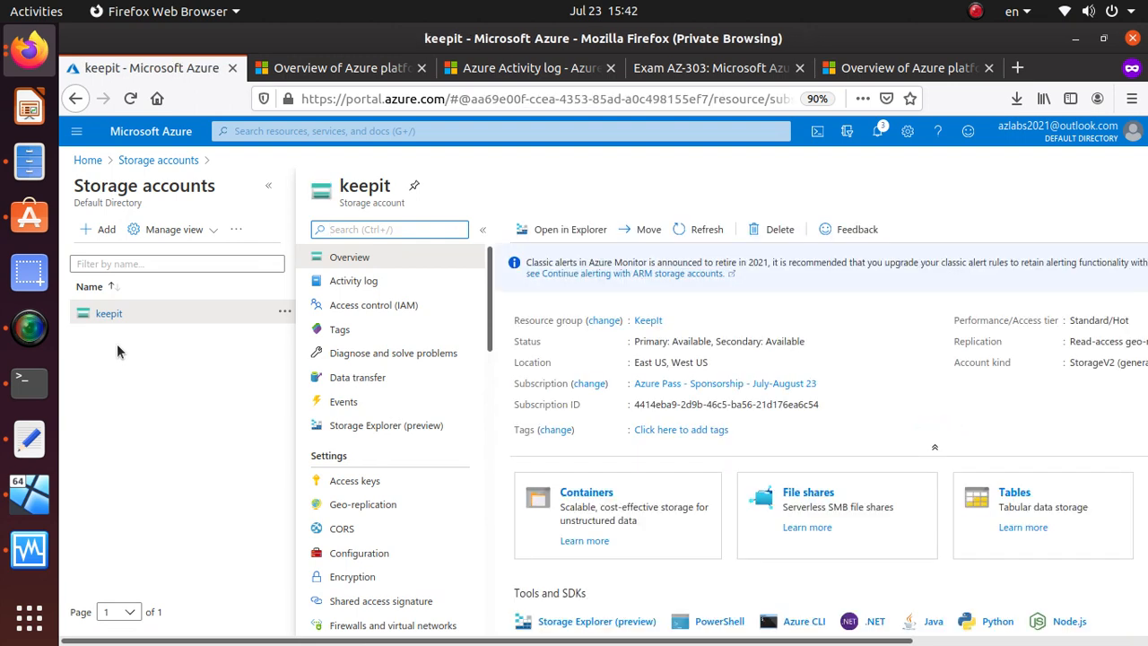
Step: Filter the keepit account's settings by "dia" and open Diagnostic settings (classic) at the blob properties
{"action": "scroll", "coordinate": [371, 318], "scroll_direction": "down", "scroll_amount": 4}
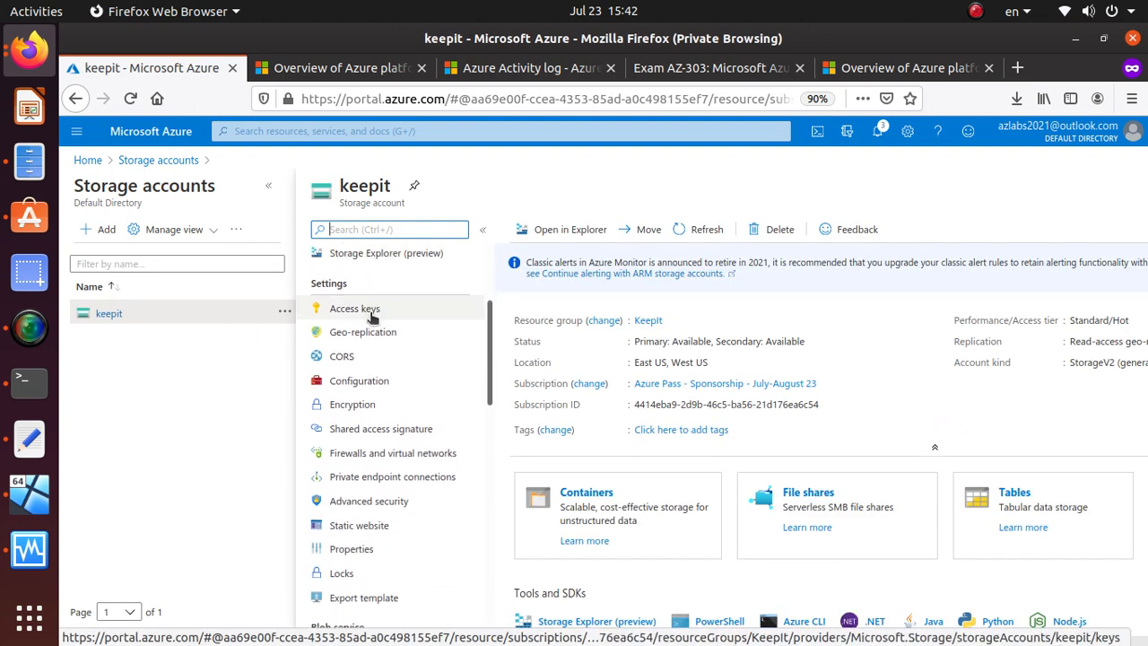
{"action": "scroll", "coordinate": [371, 308], "scroll_direction": "up", "scroll_amount": 4}
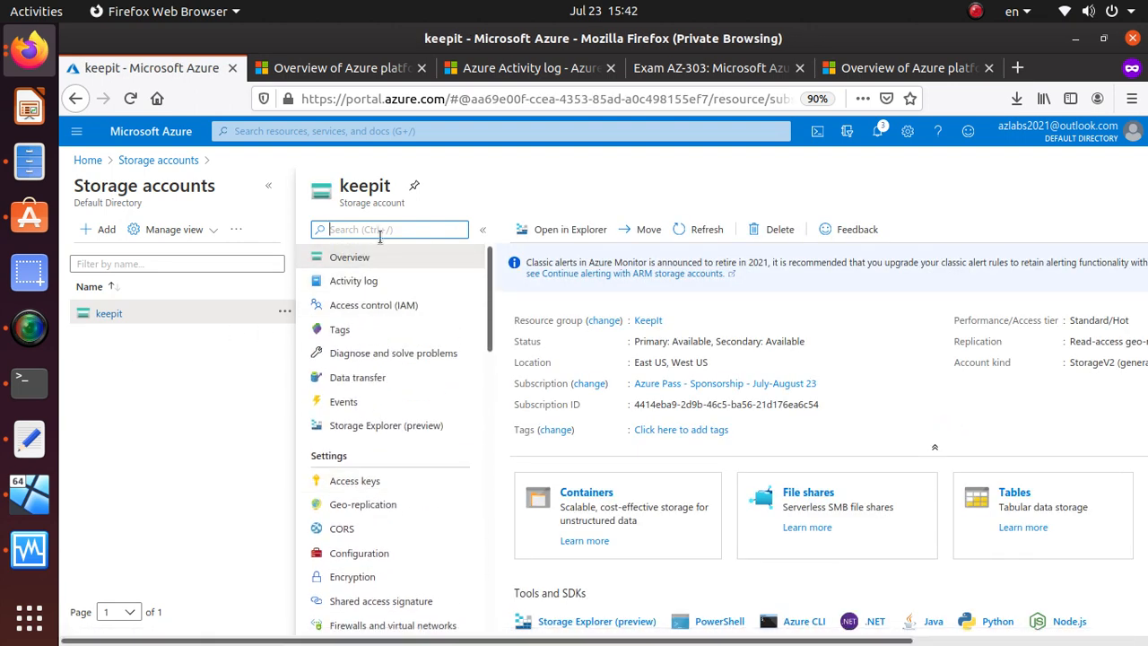
{"action": "type", "text": "dia"}
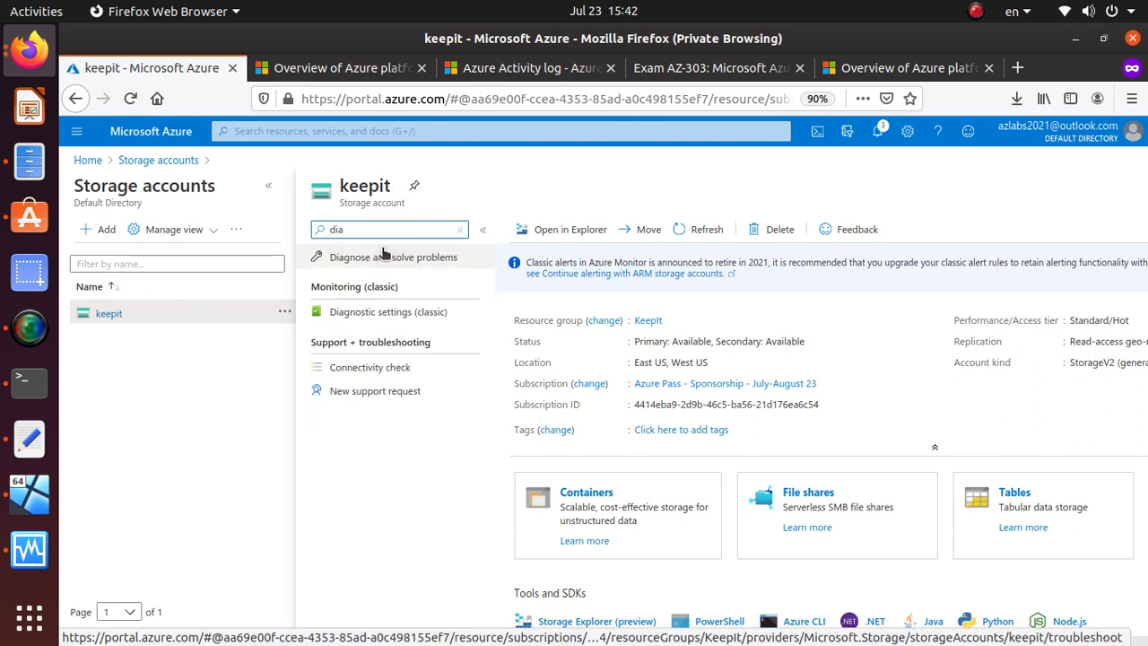
{"action": "left_click", "coordinate": [389, 311]}
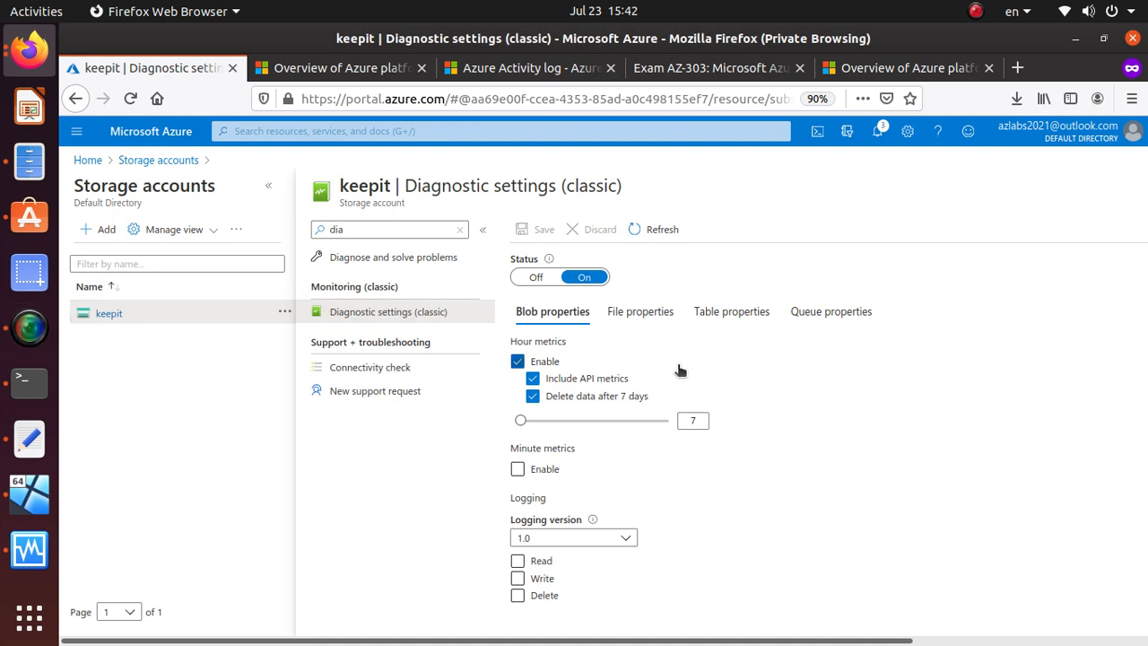
{"action": "scroll", "coordinate": [609, 539], "scroll_direction": "down", "scroll_amount": 1}
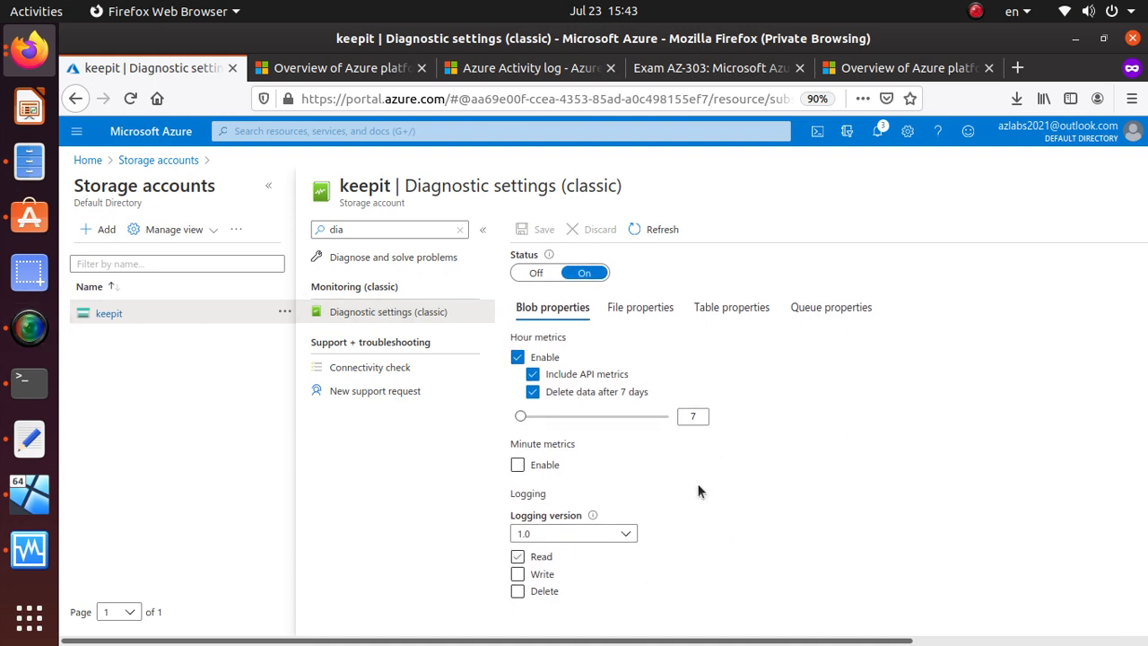
Step: Enable minute metrics and Read, Write and Delete logging in the keepit account's blob properties
{"action": "triple_click", "coordinate": [556, 338]}
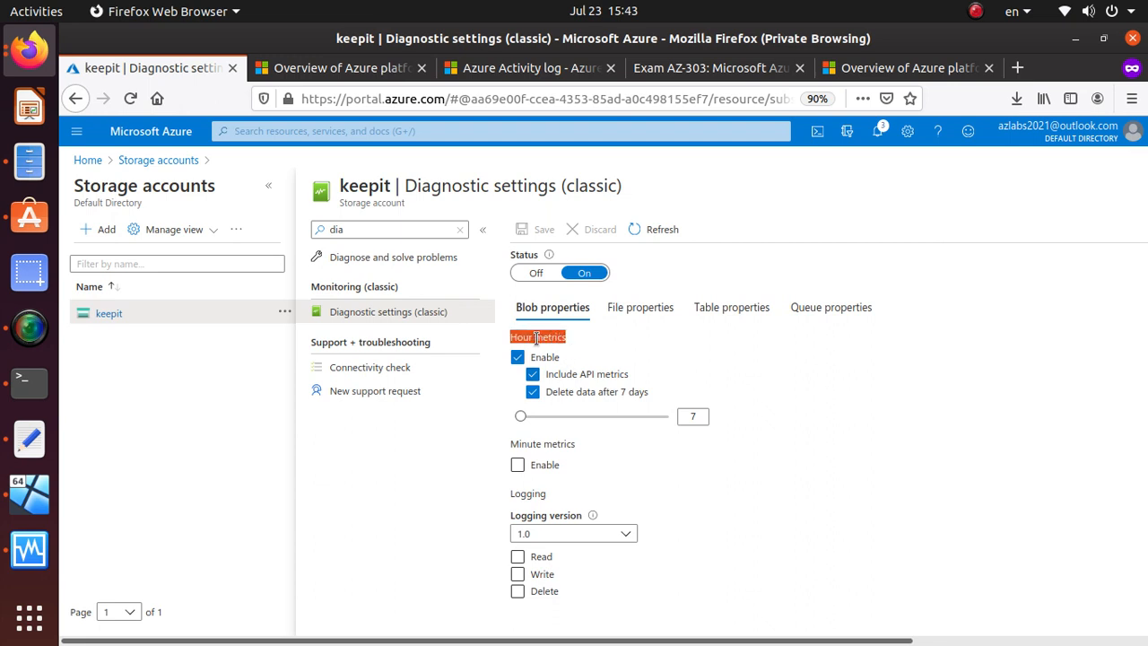
{"action": "triple_click", "coordinate": [556, 443]}
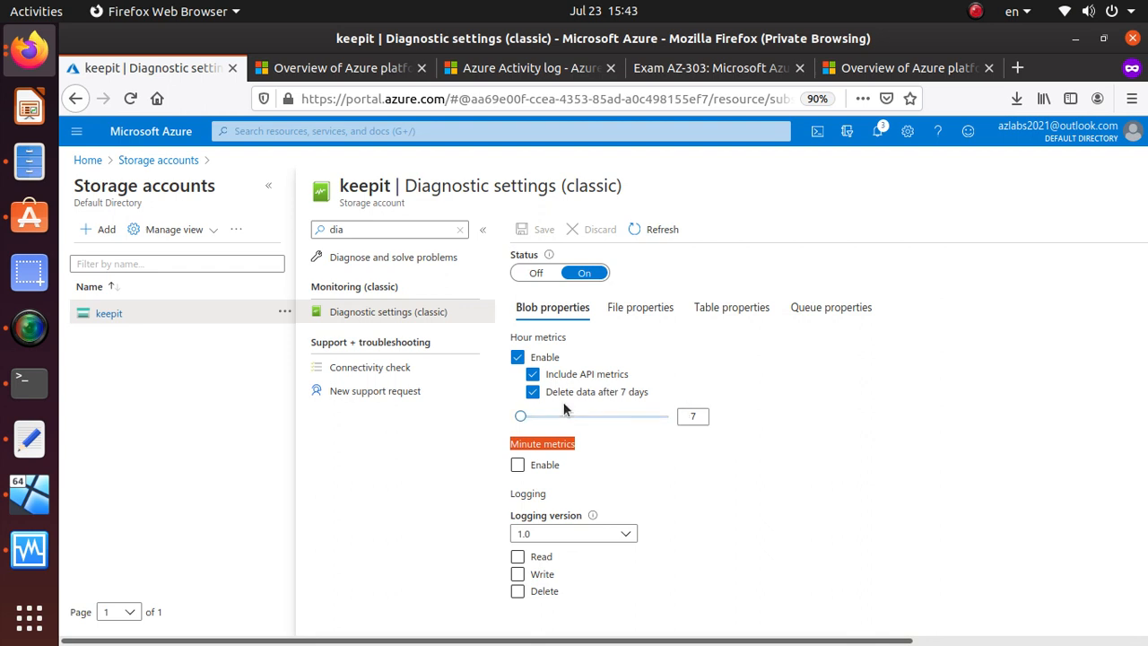
{"action": "left_click", "coordinate": [518, 465]}
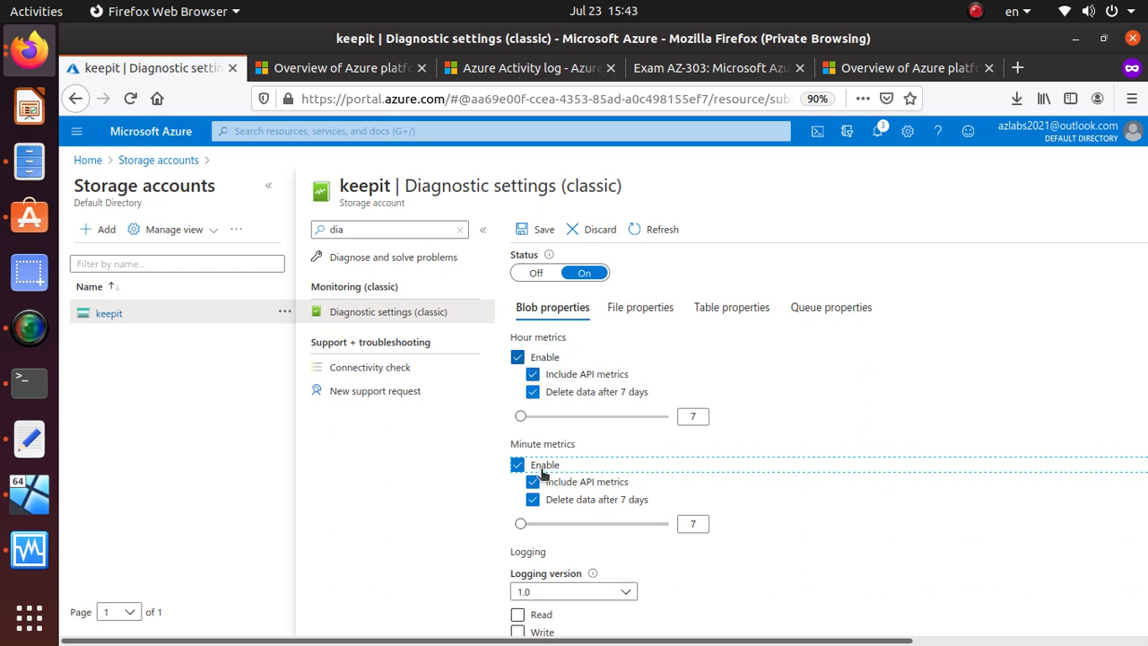
{"action": "scroll", "coordinate": [639, 536], "scroll_direction": "down", "scroll_amount": 1}
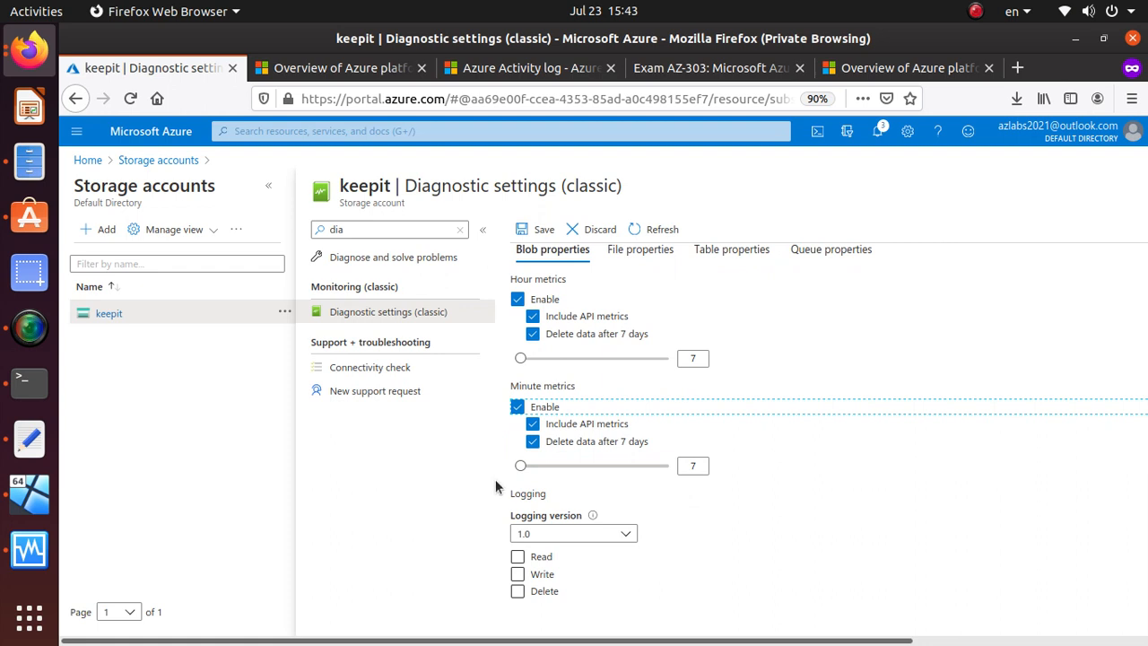
{"action": "left_click", "coordinate": [517, 556]}
{"action": "left_click", "coordinate": [517, 574]}
{"action": "left_click", "coordinate": [518, 591]}
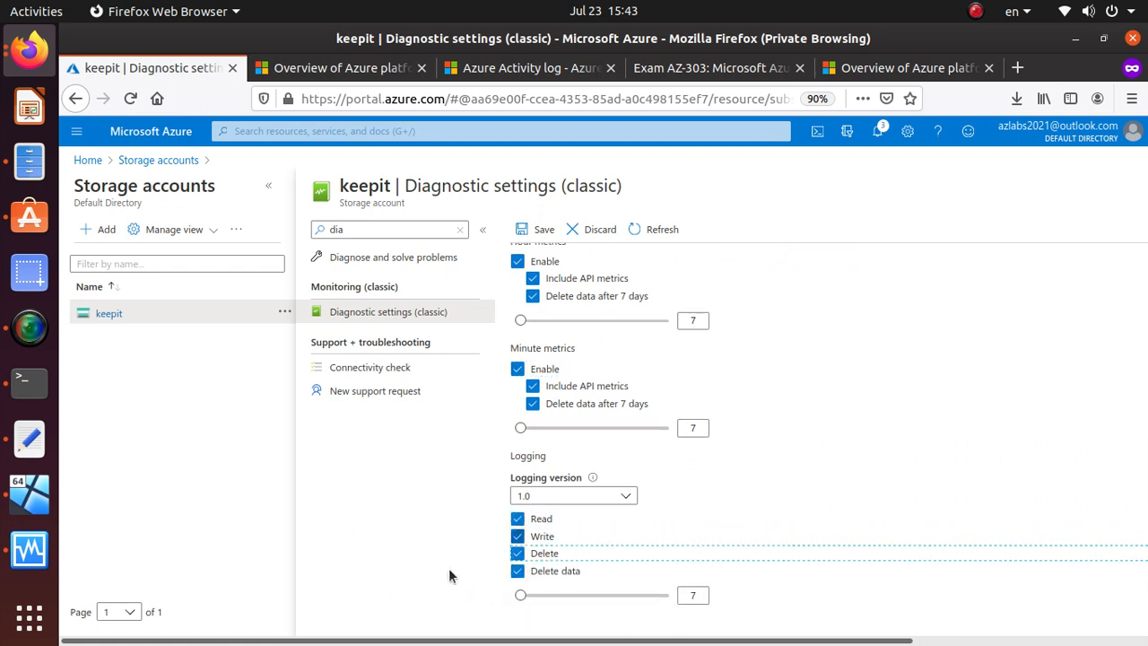
Step: Enable minute metrics in the file properties and compare the file options with the blob logging options
{"action": "scroll", "coordinate": [687, 587], "scroll_direction": "up", "scroll_amount": 2}
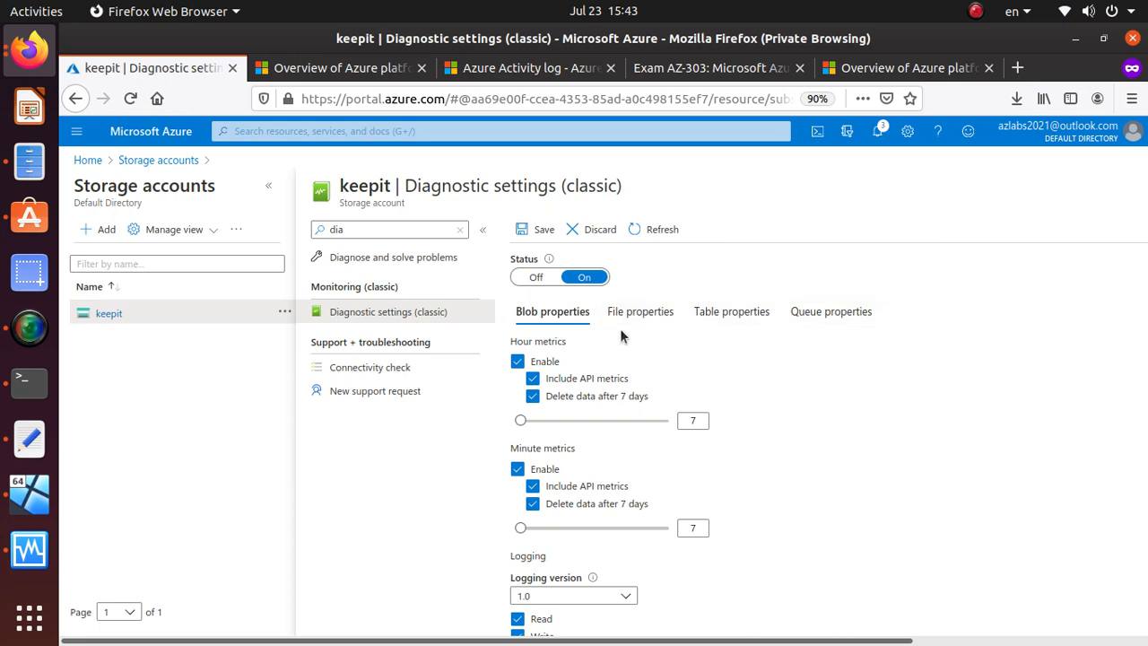
{"action": "left_click", "coordinate": [652, 316]}
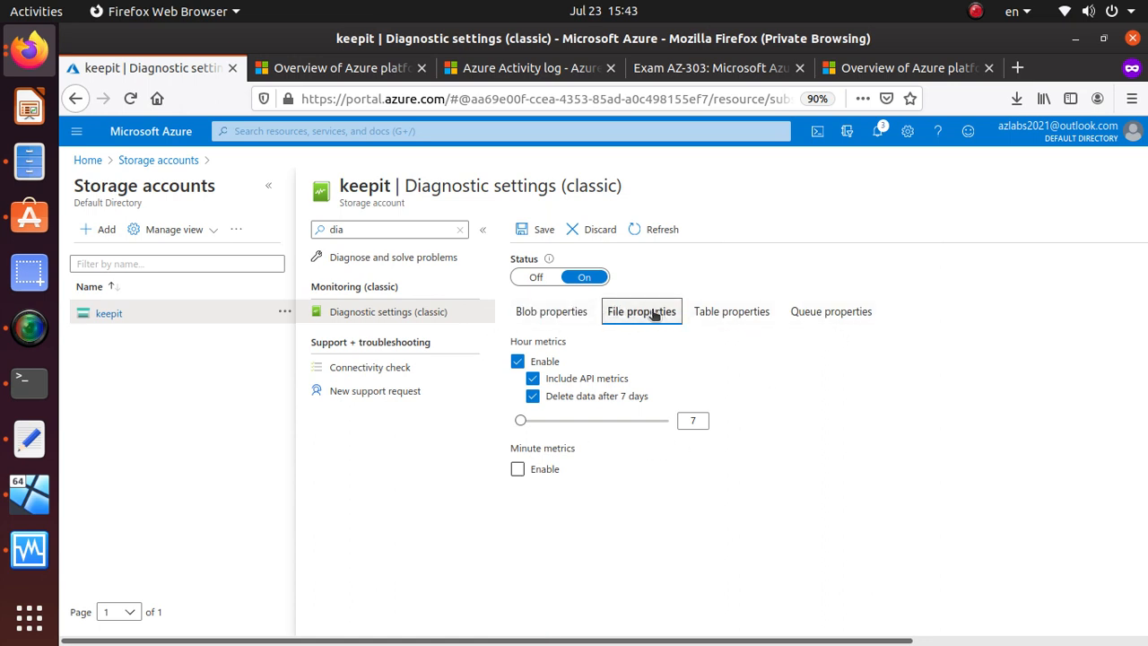
{"action": "left_click", "coordinate": [518, 470]}
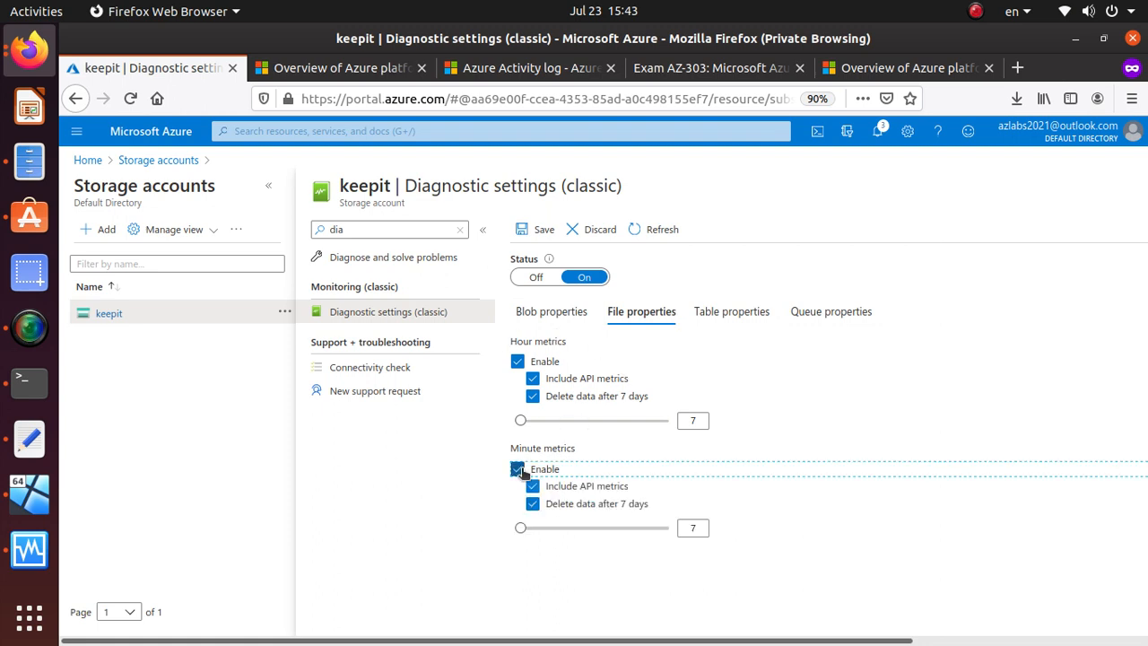
{"action": "left_click", "coordinate": [552, 312]}
{"action": "scroll", "coordinate": [769, 522], "scroll_direction": "down", "scroll_amount": 2}
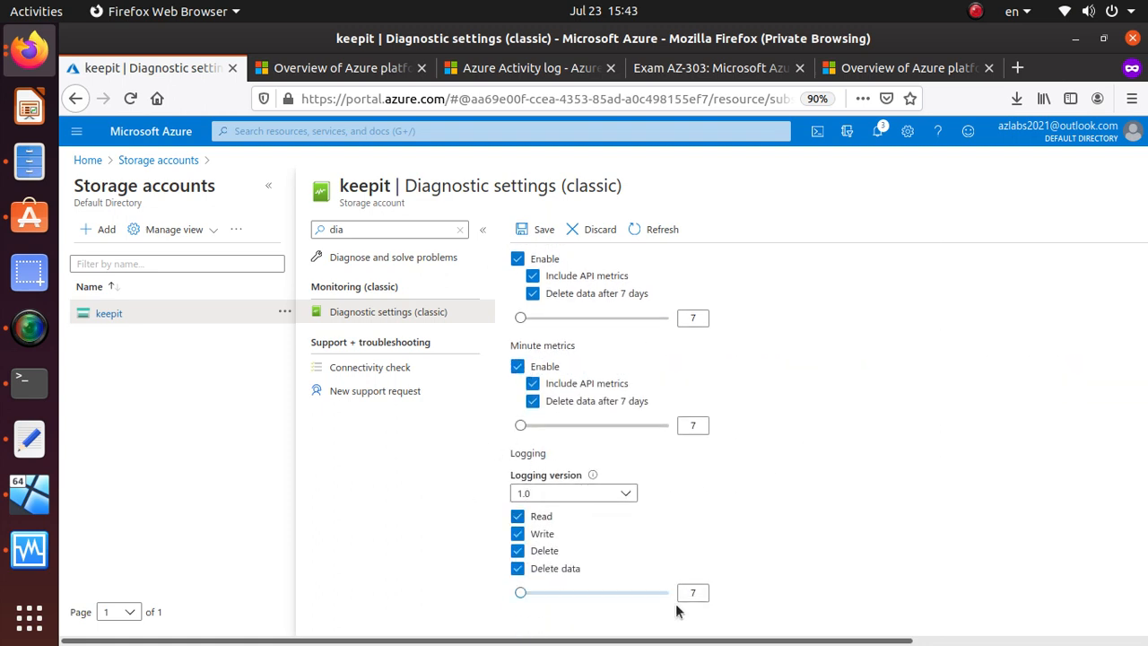
{"action": "scroll", "coordinate": [529, 542], "scroll_direction": "up", "scroll_amount": 1}
{"action": "scroll", "coordinate": [529, 538], "scroll_direction": "up", "scroll_amount": 2}
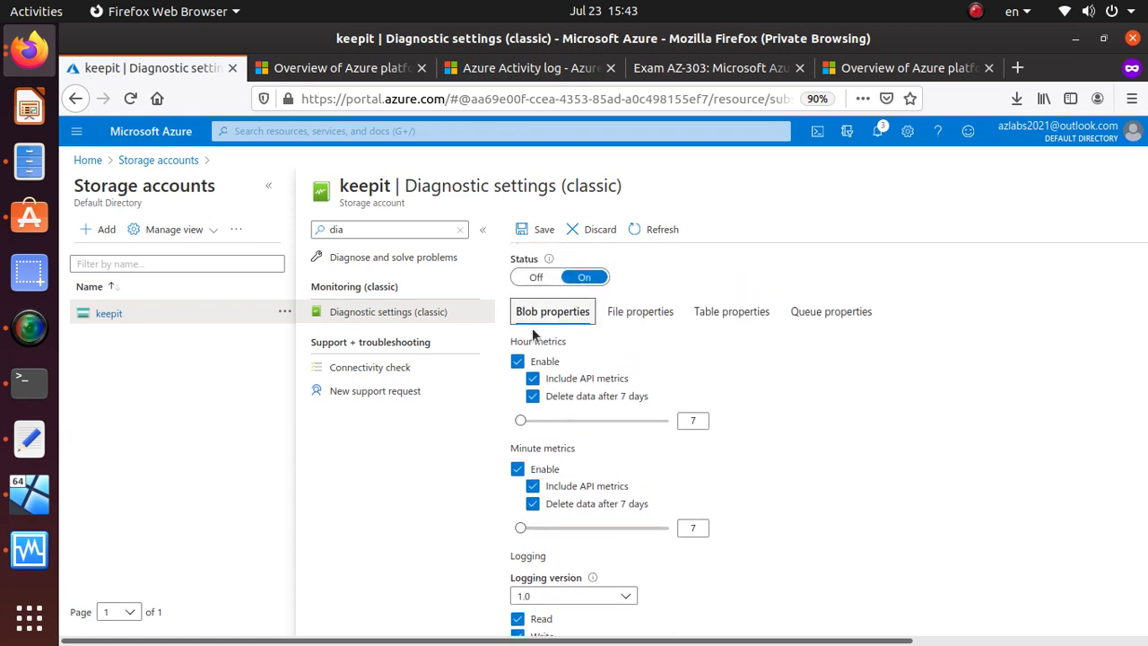
{"action": "left_click", "coordinate": [644, 313]}
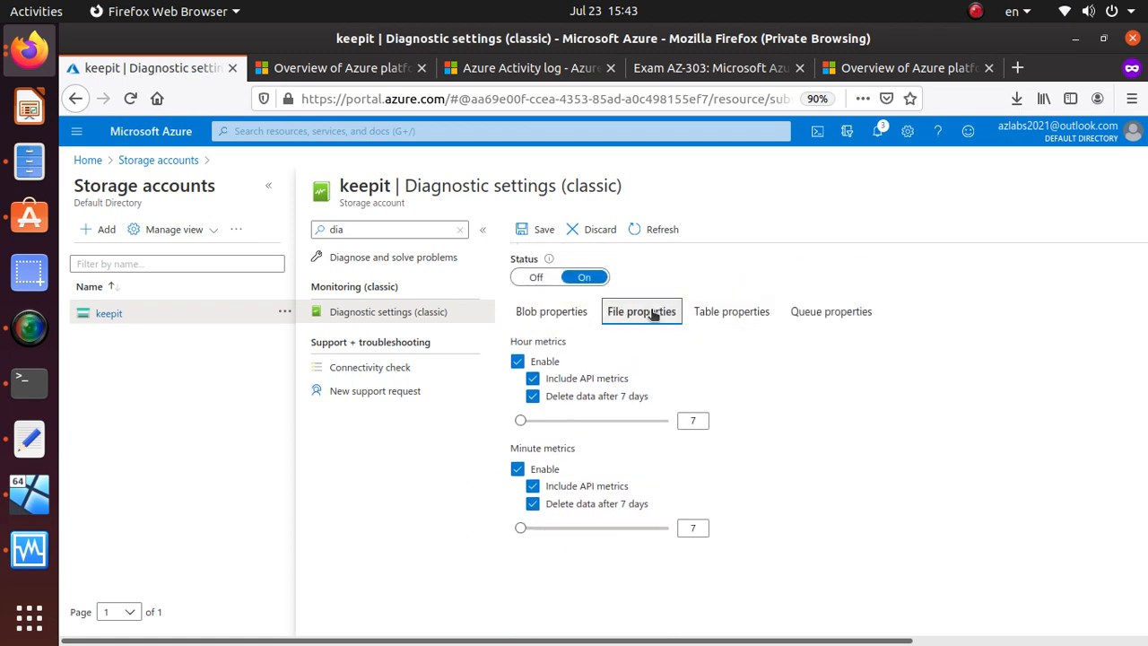
Step: Enable minute metrics and Read, Write and Delete logging in the table properties
{"action": "left_click", "coordinate": [717, 316]}
{"action": "left_click", "coordinate": [556, 519]}
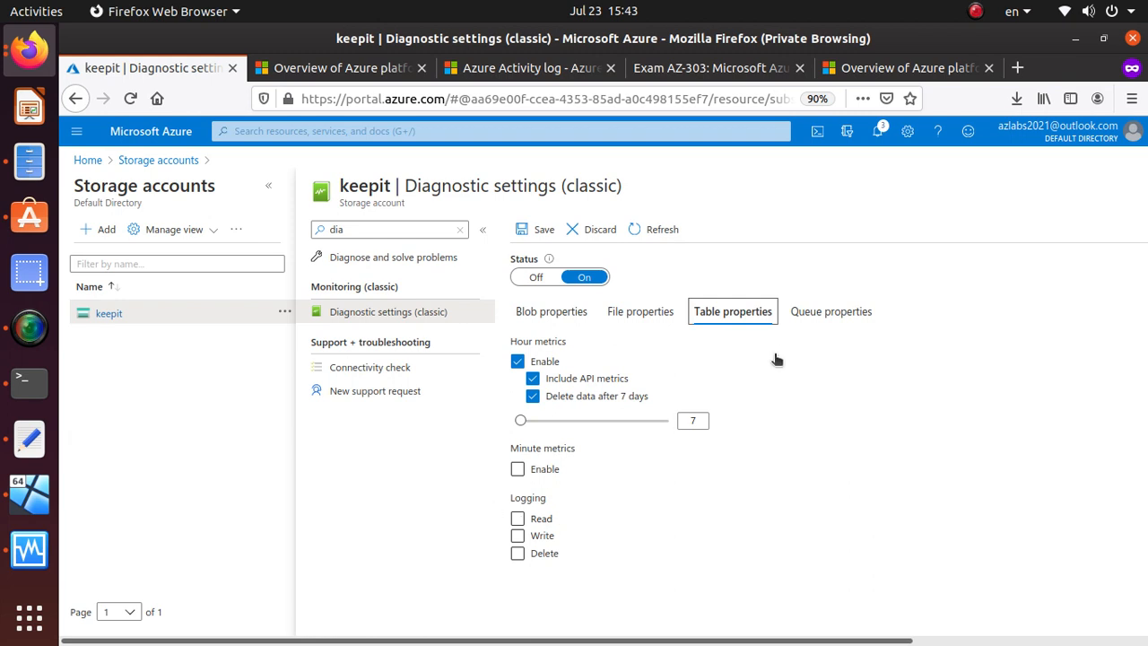
{"action": "left_click", "coordinate": [518, 518]}
{"action": "left_click", "coordinate": [518, 552]}
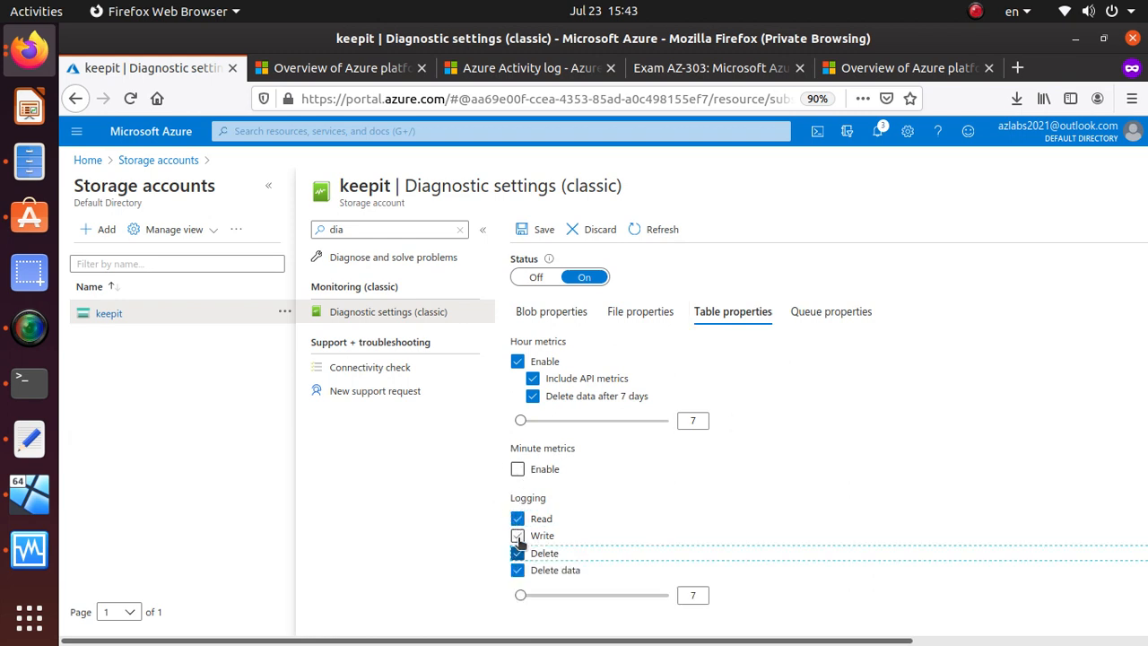
{"action": "left_click", "coordinate": [517, 535]}
{"action": "left_click", "coordinate": [518, 469]}
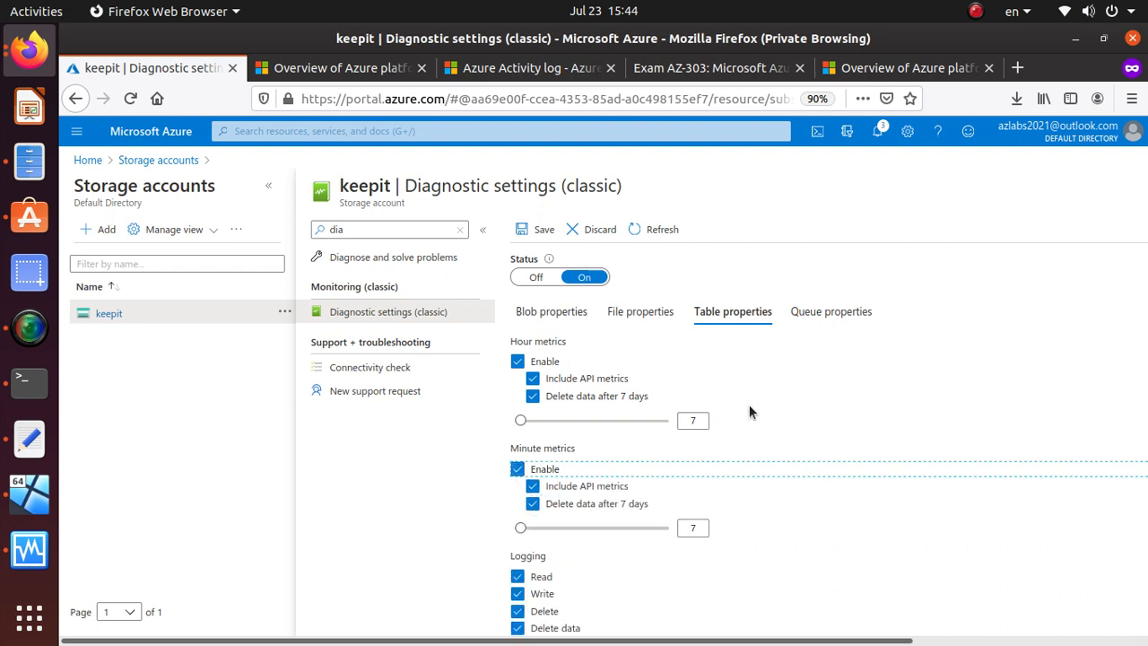
Step: Enable minute metrics and Read, Write and Delete logging in the queue properties, and save keepit's diagnostic settings
{"action": "left_click", "coordinate": [843, 313]}
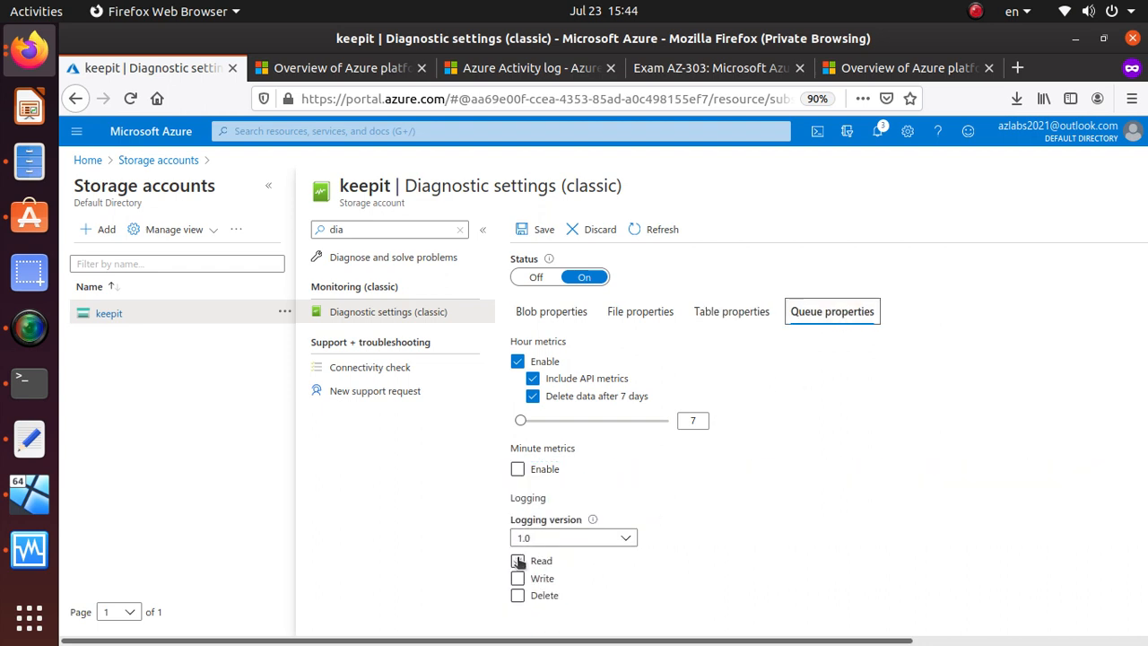
{"action": "left_click", "coordinate": [517, 561]}
{"action": "left_click", "coordinate": [517, 578]}
{"action": "left_click", "coordinate": [518, 595]}
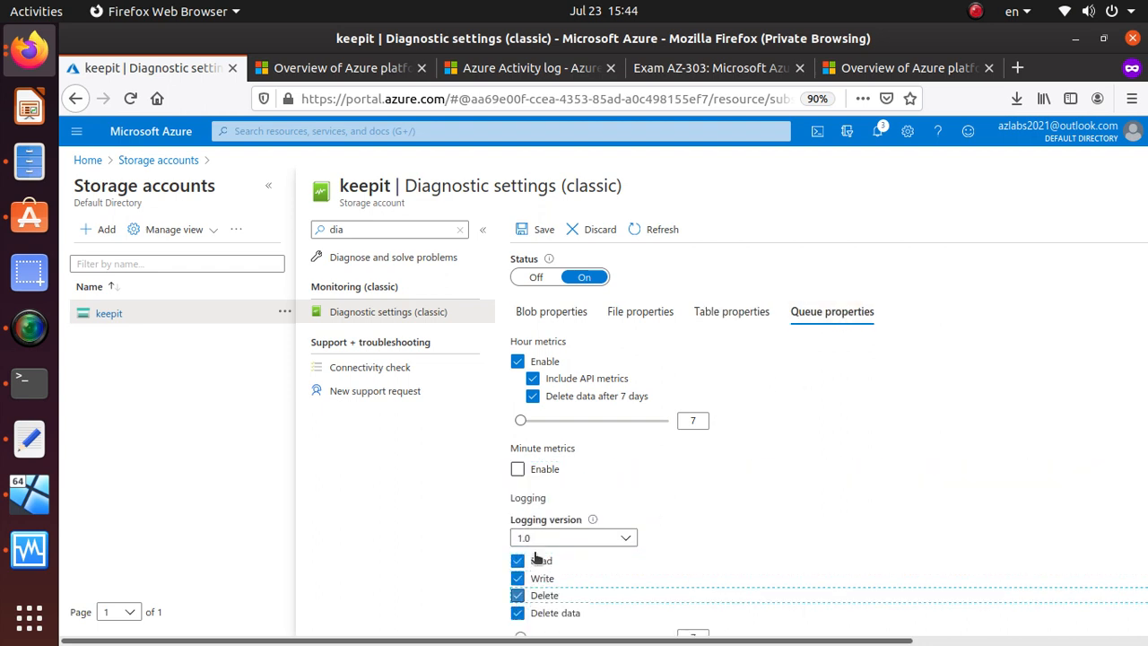
{"action": "left_click", "coordinate": [518, 469]}
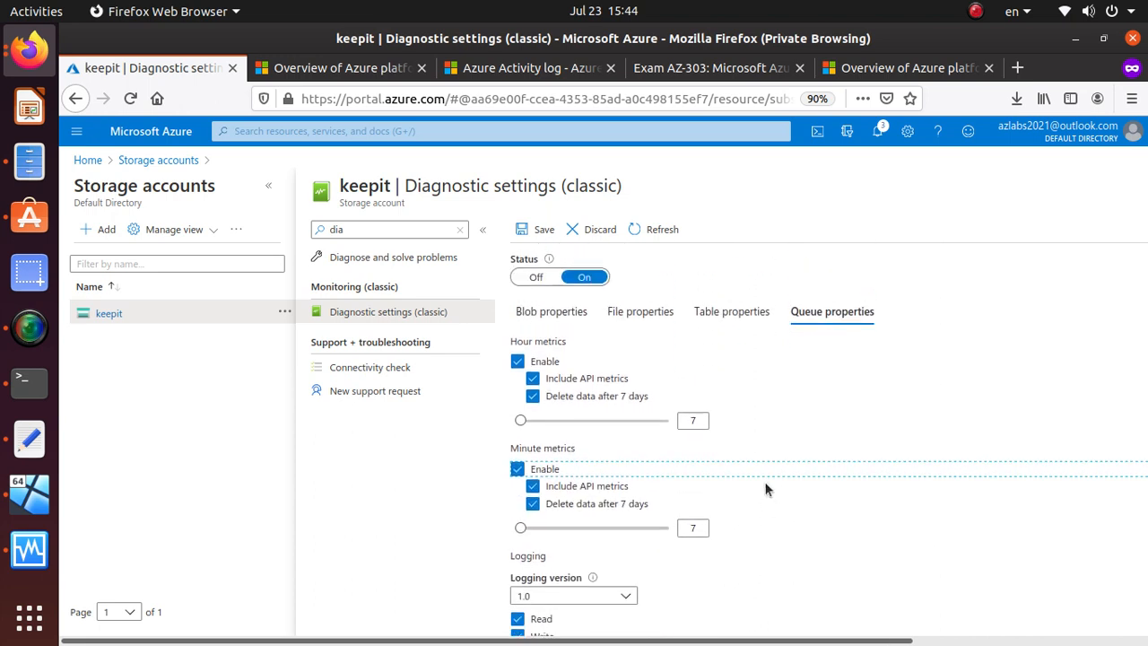
{"action": "left_click", "coordinate": [634, 313]}
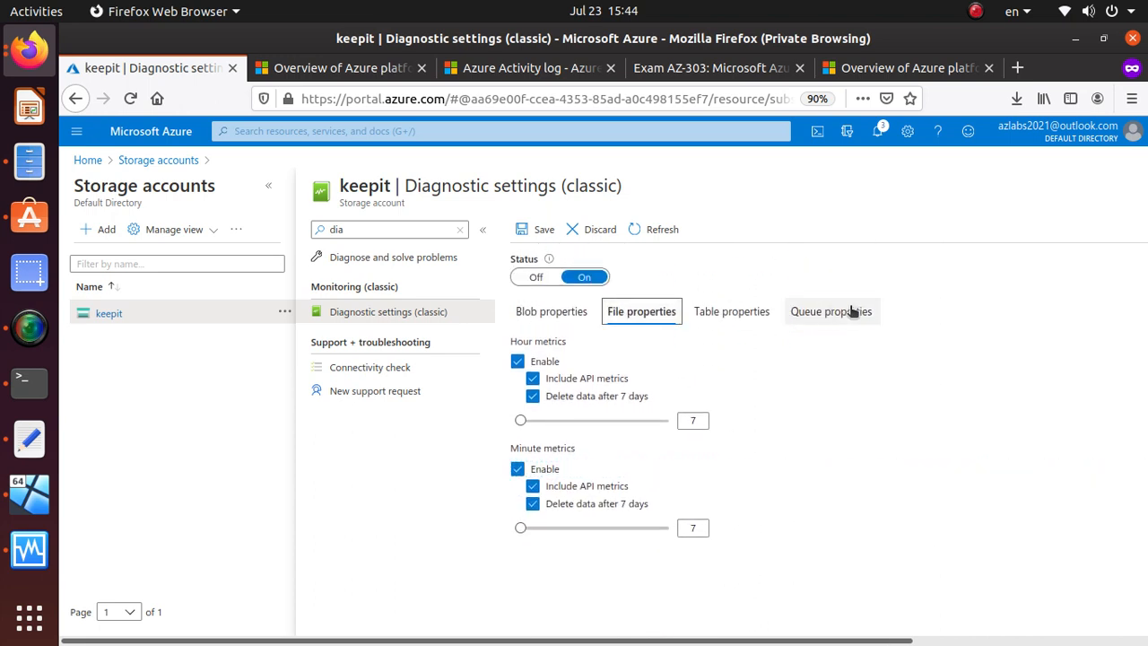
{"action": "left_click", "coordinate": [538, 231]}
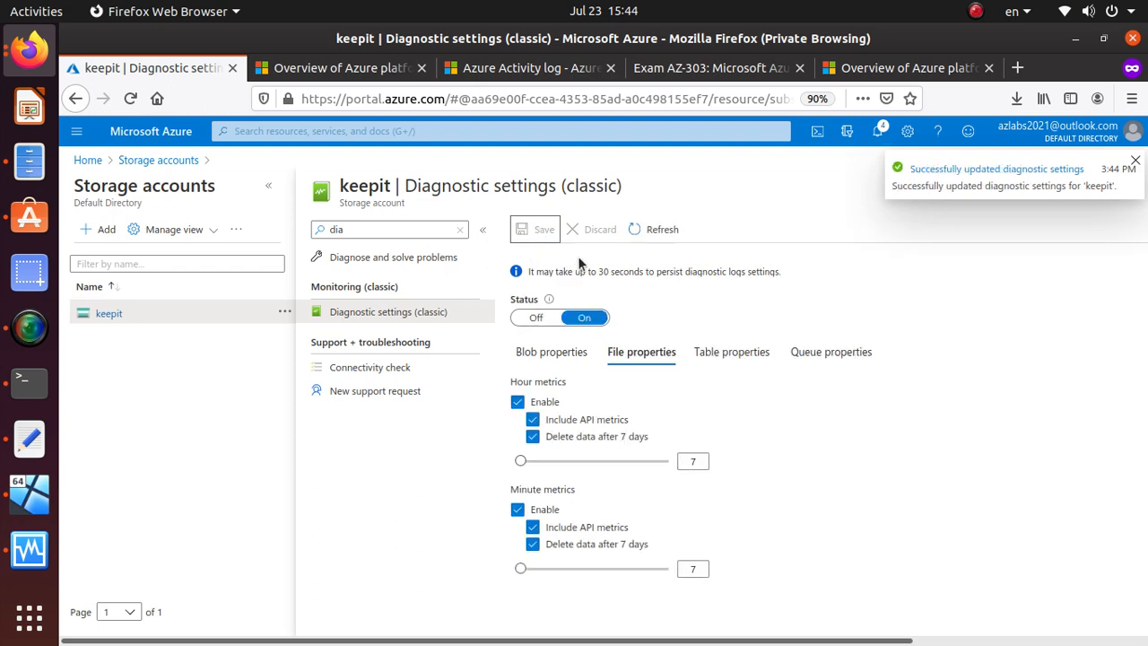
Step: From the portal home, open the keepit1 app service, filter its settings by "dia" and open Diagnostic settings (preview)
{"action": "left_click", "coordinate": [88, 160]}
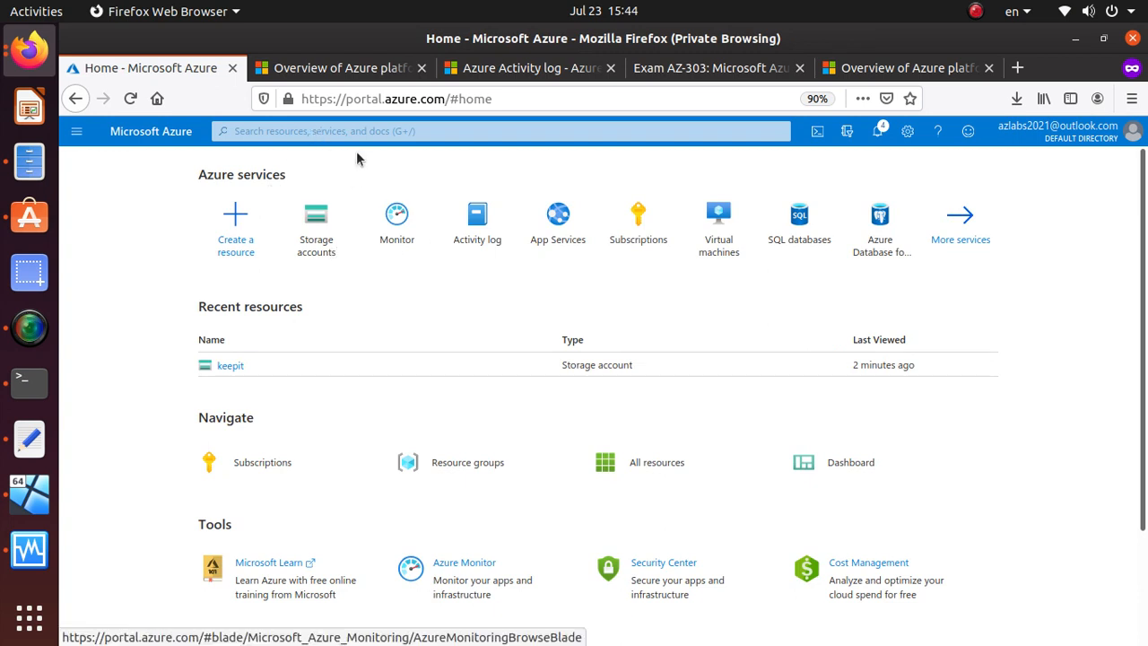
{"action": "left_click", "coordinate": [571, 244]}
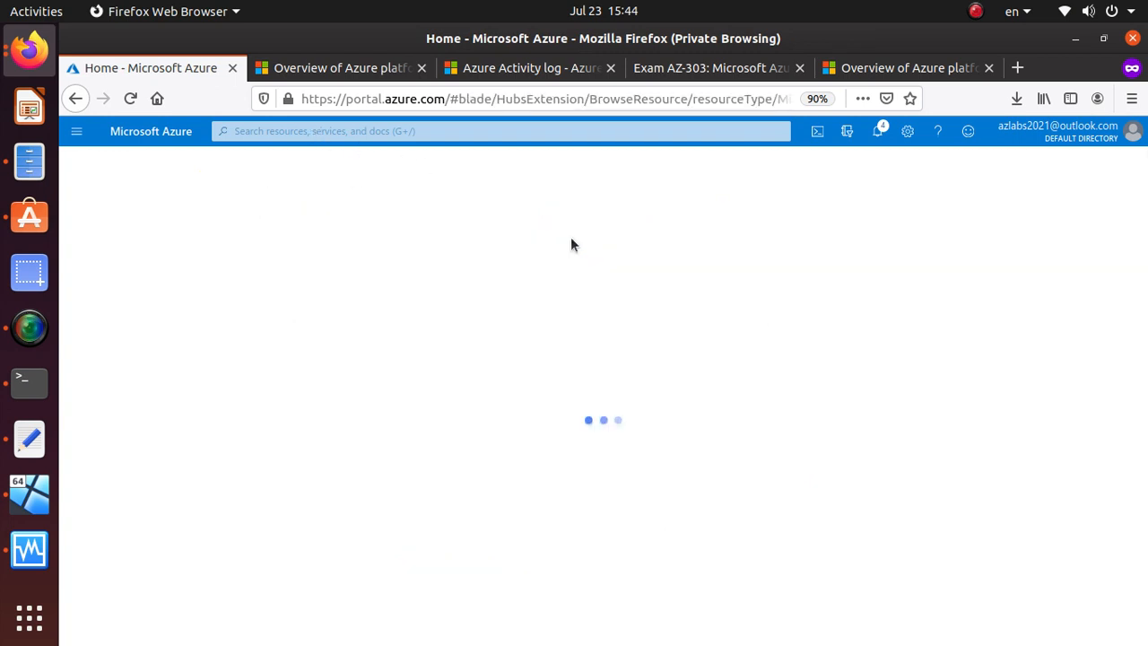
{"action": "left_click", "coordinate": [131, 350]}
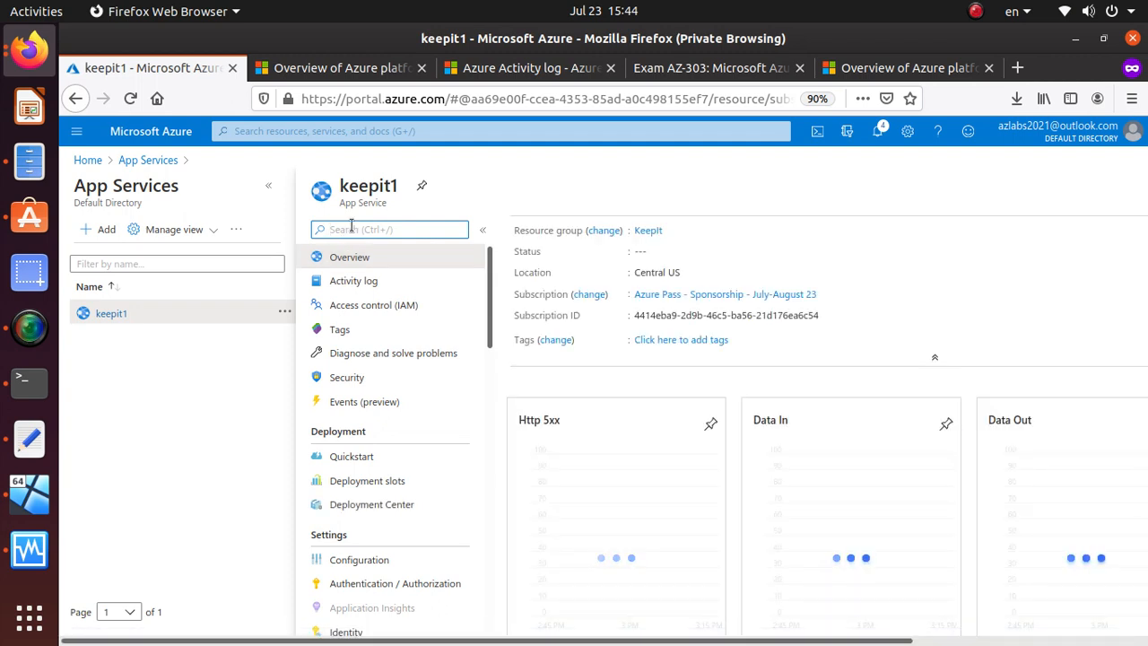
{"action": "type", "text": "dia"}
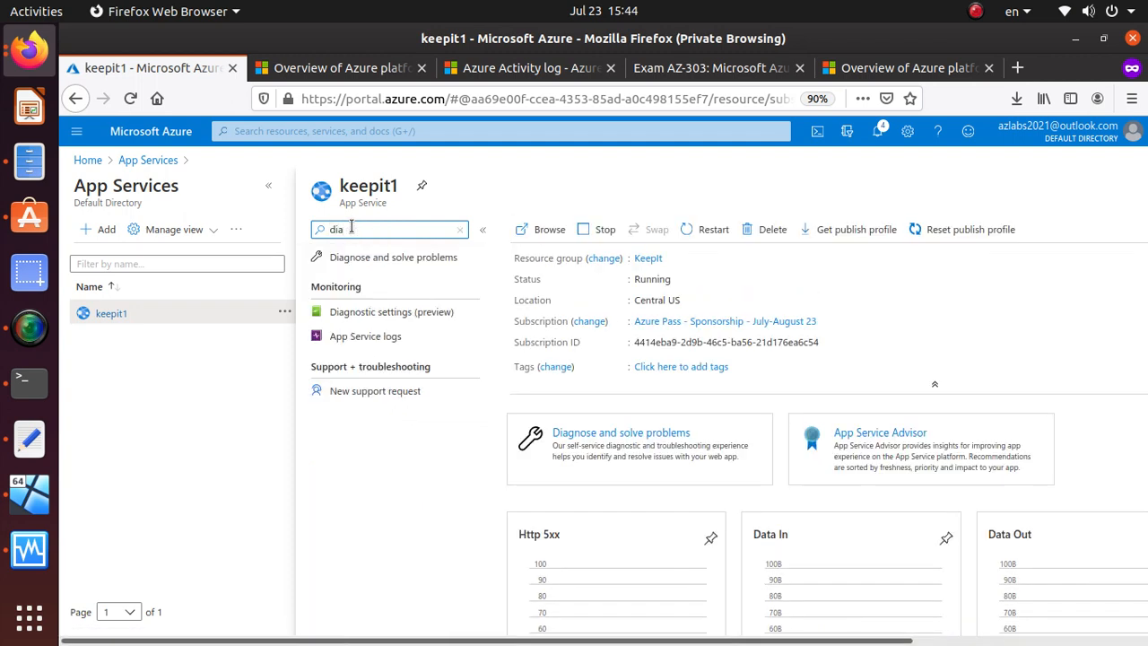
{"action": "left_click", "coordinate": [443, 314]}
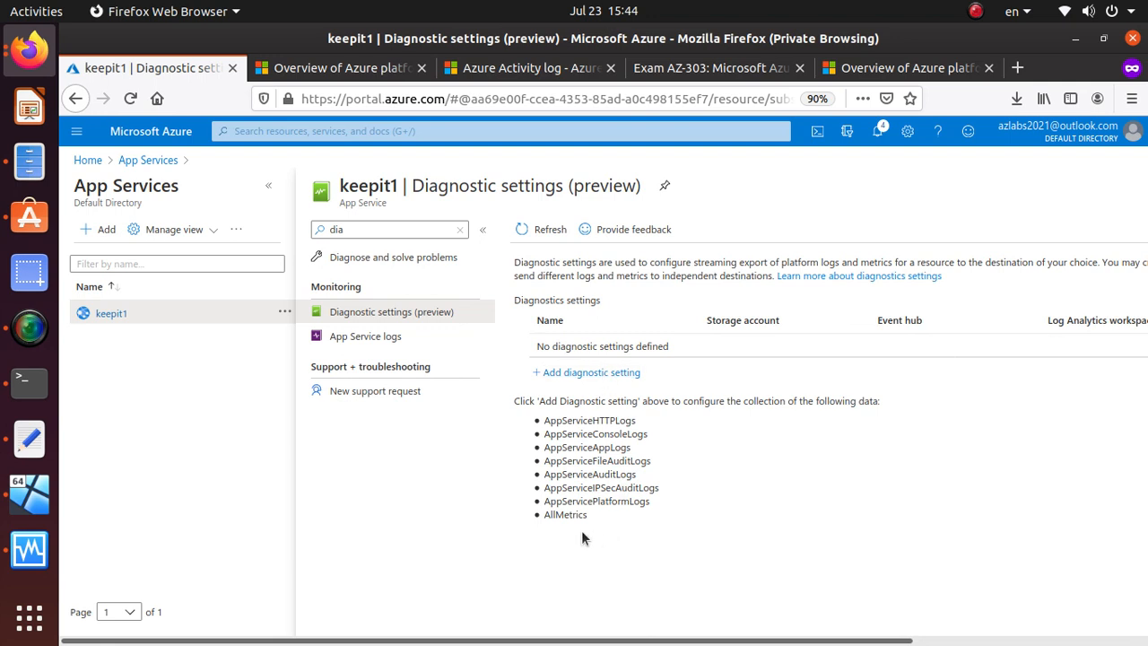
Step: Copy keepit1's list of collectable diagnostic data into the july-august notes in Text Editor below the NIC section, under a Web App heading
{"action": "left_click_drag", "start_coordinate": [588, 516], "coordinate": [517, 400]}
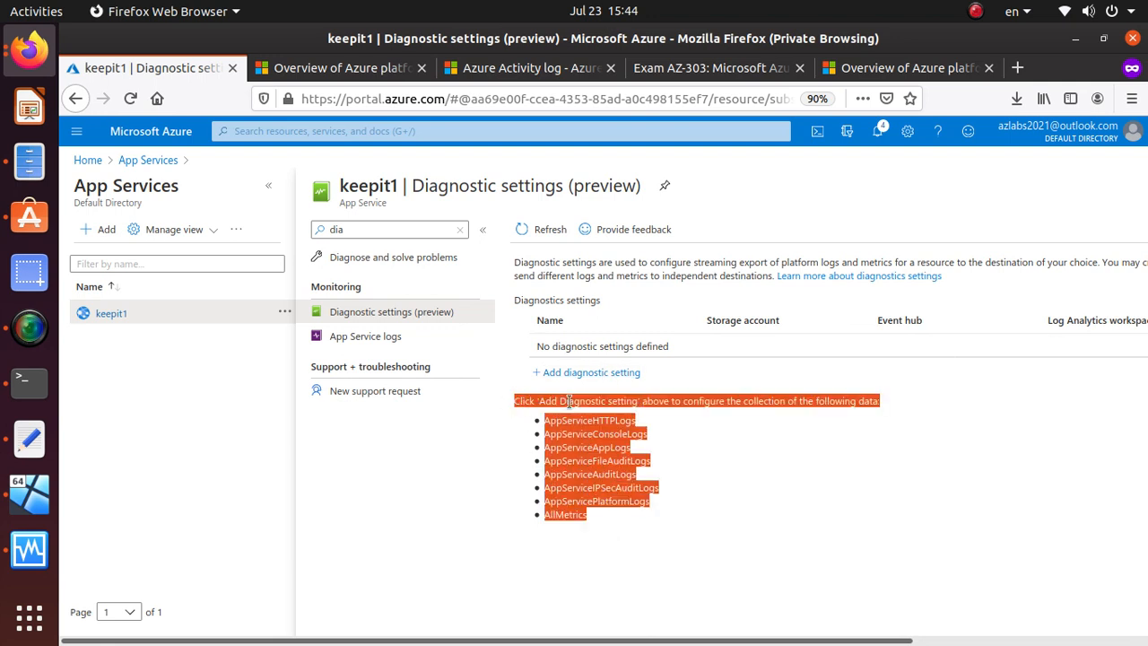
{"action": "right_click", "coordinate": [597, 409]}
{"action": "left_click", "coordinate": [621, 422]}
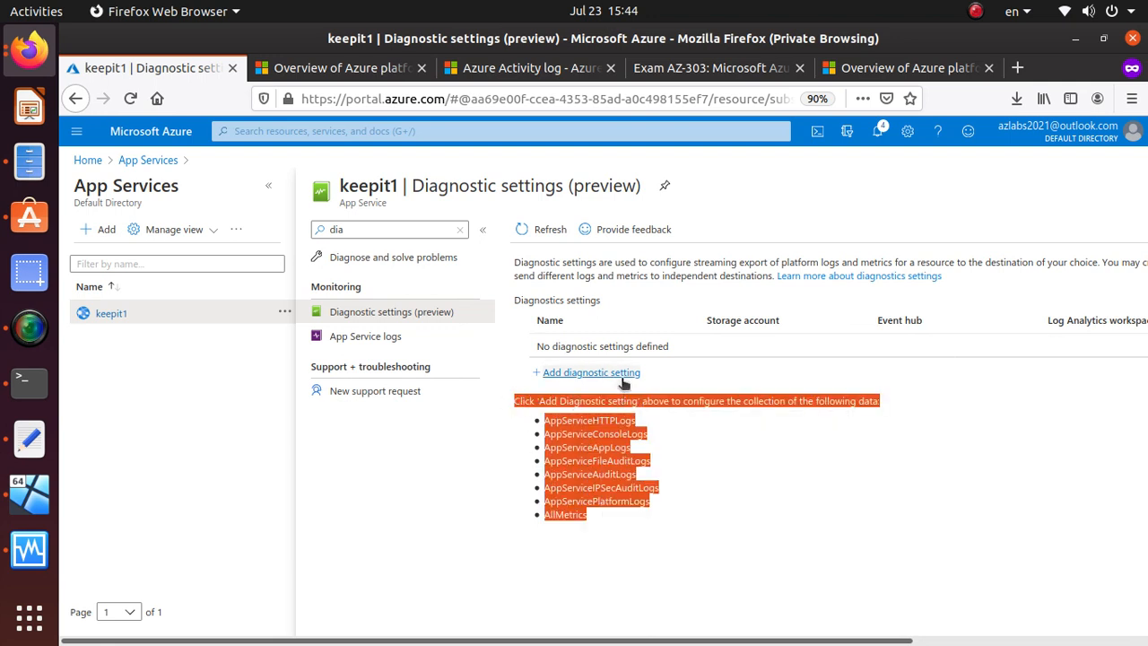
{"action": "key", "text": "alt+Tab"}
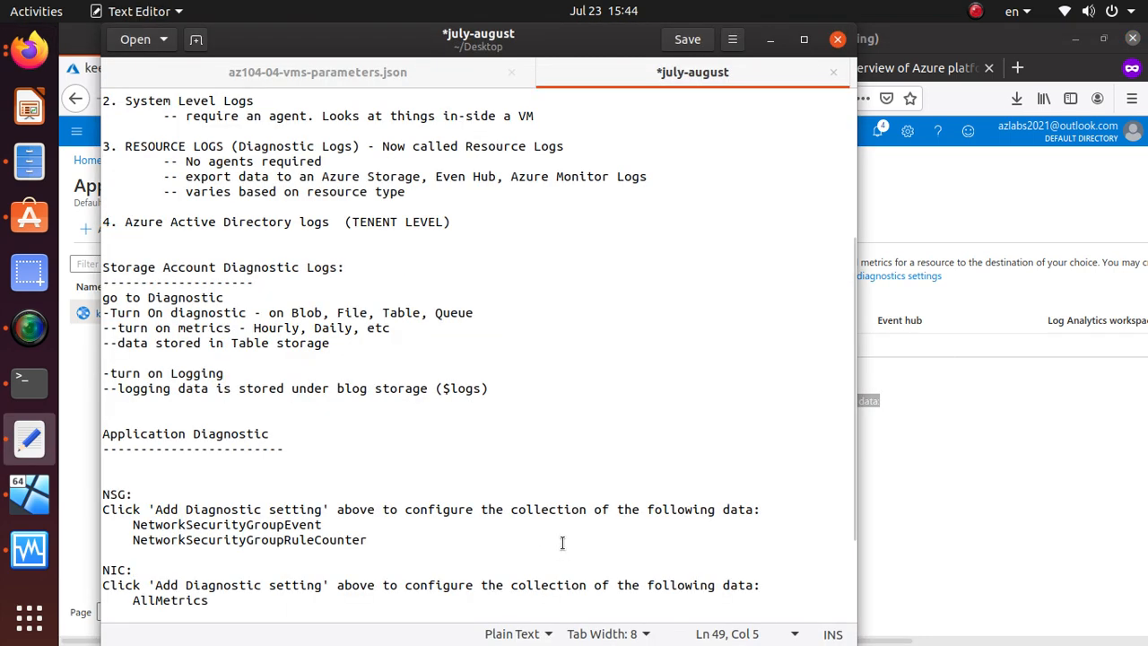
{"action": "scroll", "coordinate": [382, 614], "scroll_direction": "down", "scroll_amount": 3}
{"action": "left_click", "coordinate": [267, 475]}
{"action": "key", "text": "Return"}
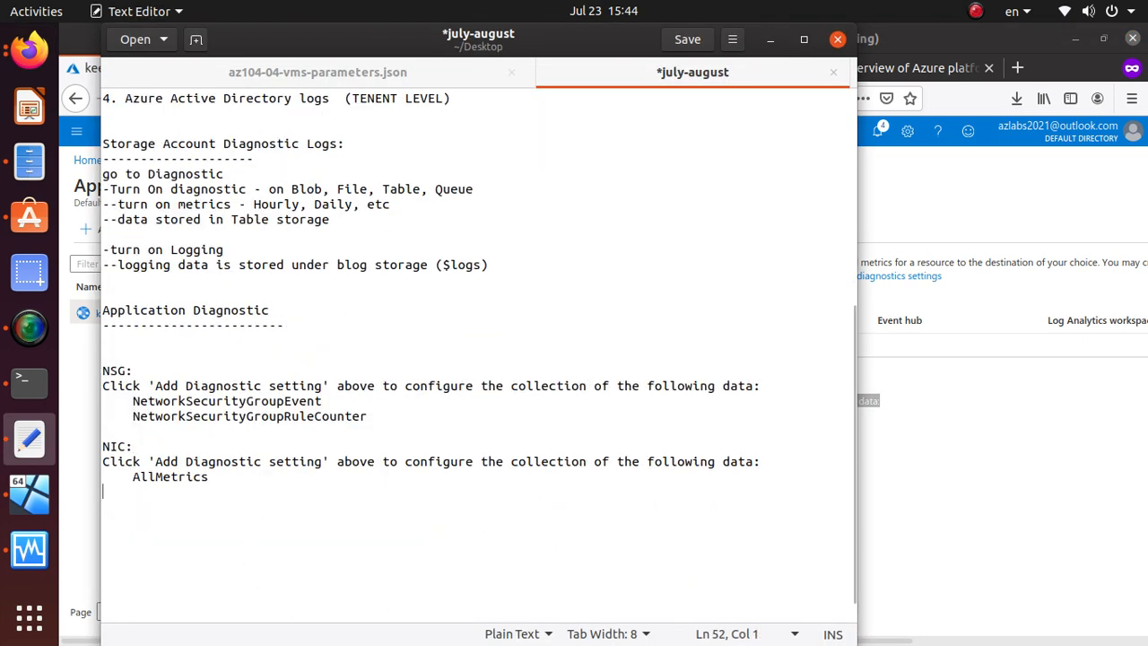
{"action": "type", "text": "Click 'Add Diagnostic setting' above to configure the collection of the following data:      AppServiceHTTPLogs     AppServiceConsoleLogs     AppServiceAppLogs     AppServiceFileAuditLogs     AppServiceAuditLogs     AppServiceIPSecAuditLogs     AppServicePlatformLogs     AllMetrics"}
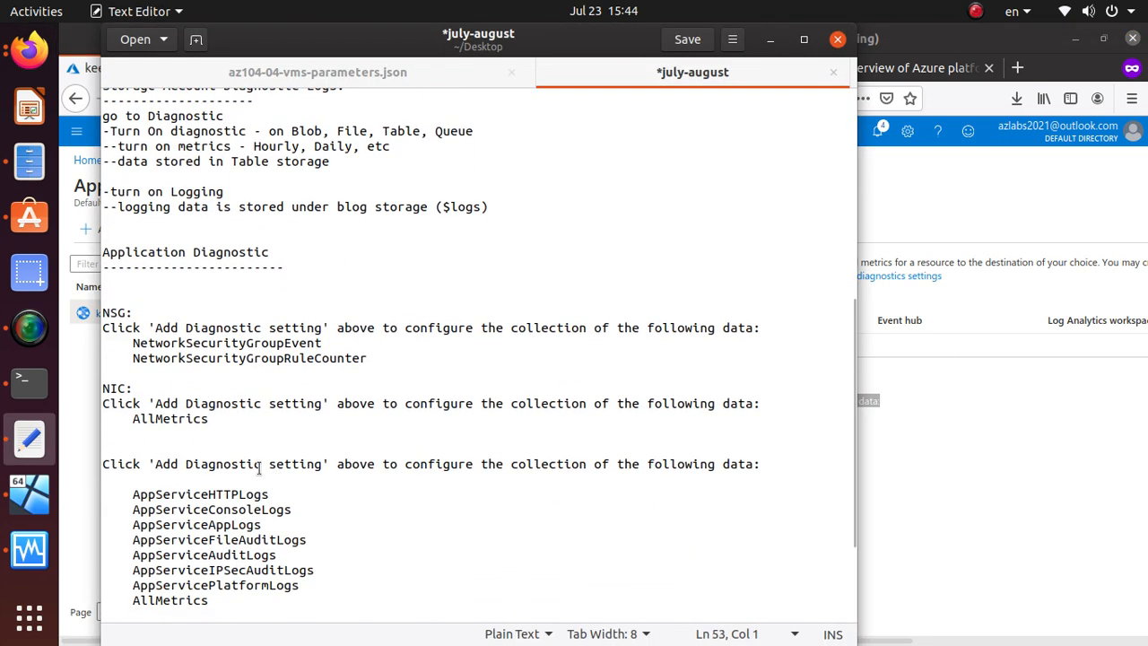
{"action": "type", "text": "App"}
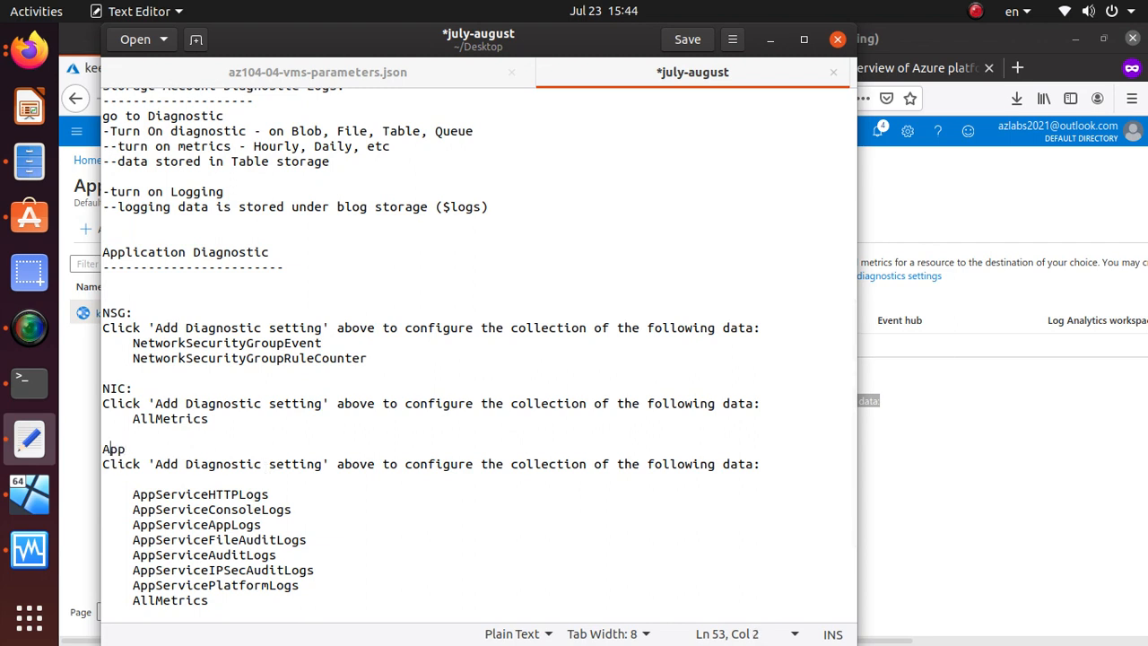
{"action": "type", "text": "Web"}
Step: Switch back to Firefox, start a new diagnostic setting for keepit1 and select the AppServiceHTTPLogs and AllMetrics categories
{"action": "key", "text": "alt+Tab"}
{"action": "left_click", "coordinate": [633, 372]}
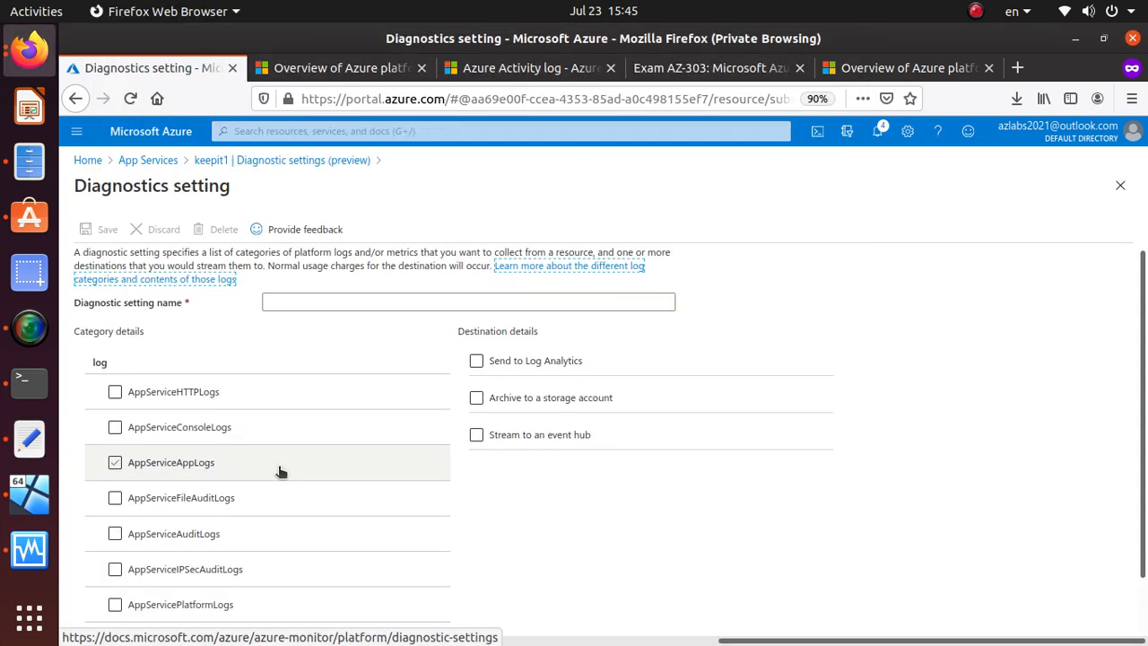
{"action": "scroll", "coordinate": [279, 464], "scroll_direction": "down", "scroll_amount": 1}
{"action": "left_click", "coordinate": [115, 607]}
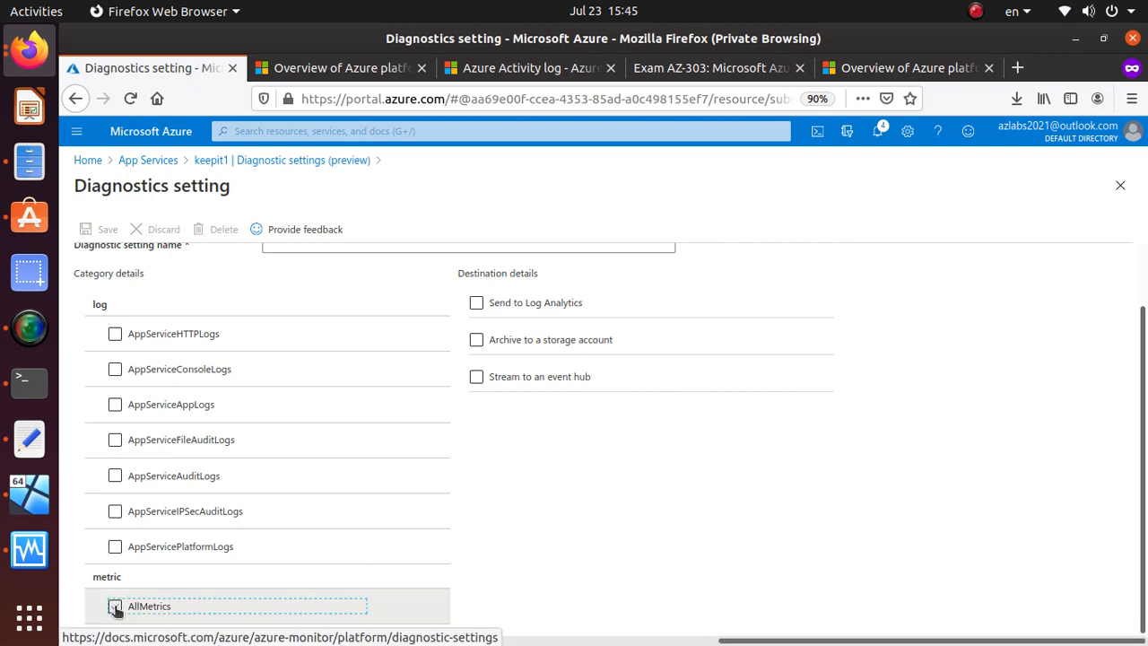
{"action": "left_click", "coordinate": [114, 335]}
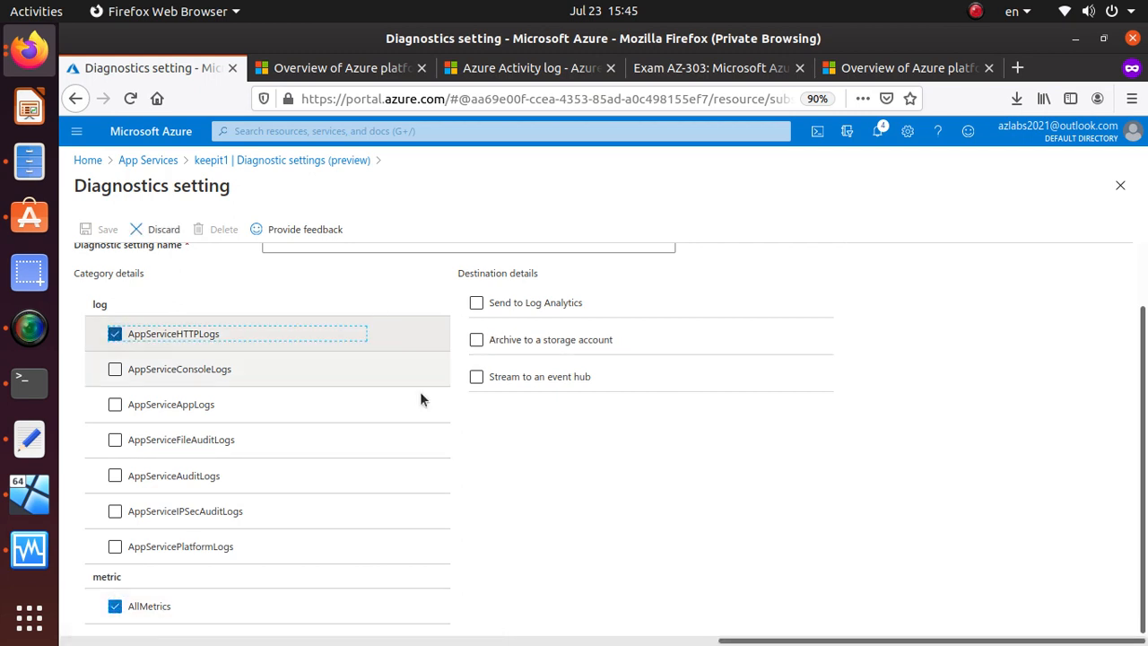
Step: Try to archive keepit1's selected logs and metrics to a storage account, checking the available storage accounts
{"action": "left_click", "coordinate": [477, 340]}
{"action": "left_click", "coordinate": [478, 341]}
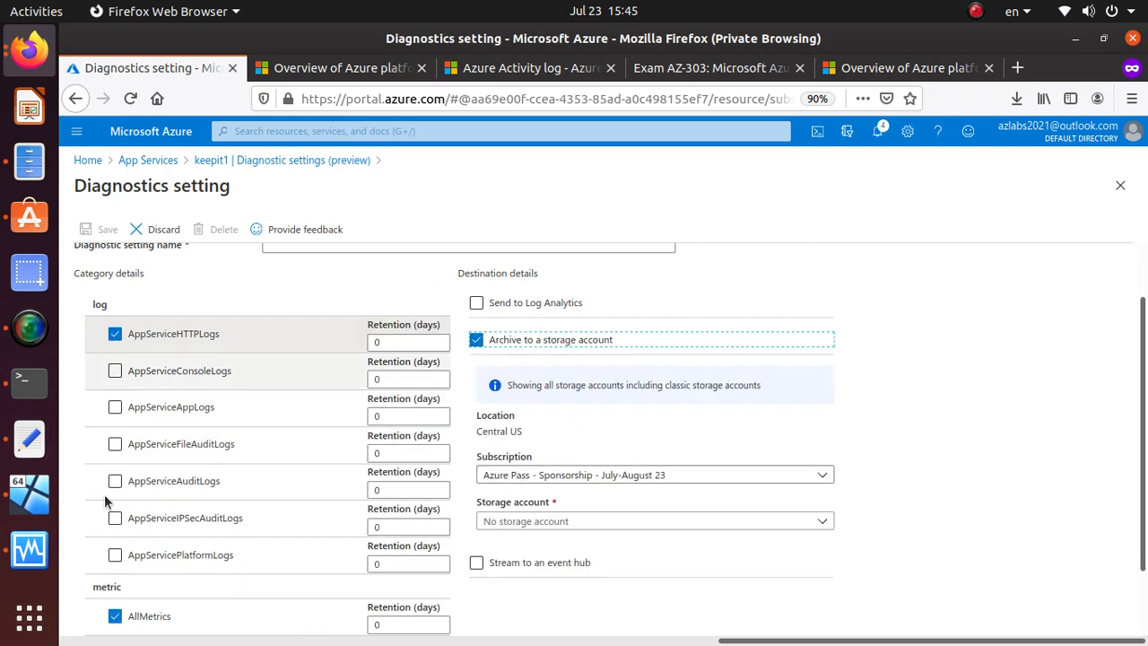
{"action": "scroll", "coordinate": [579, 507], "scroll_direction": "down", "scroll_amount": 1}
{"action": "left_click", "coordinate": [584, 482]}
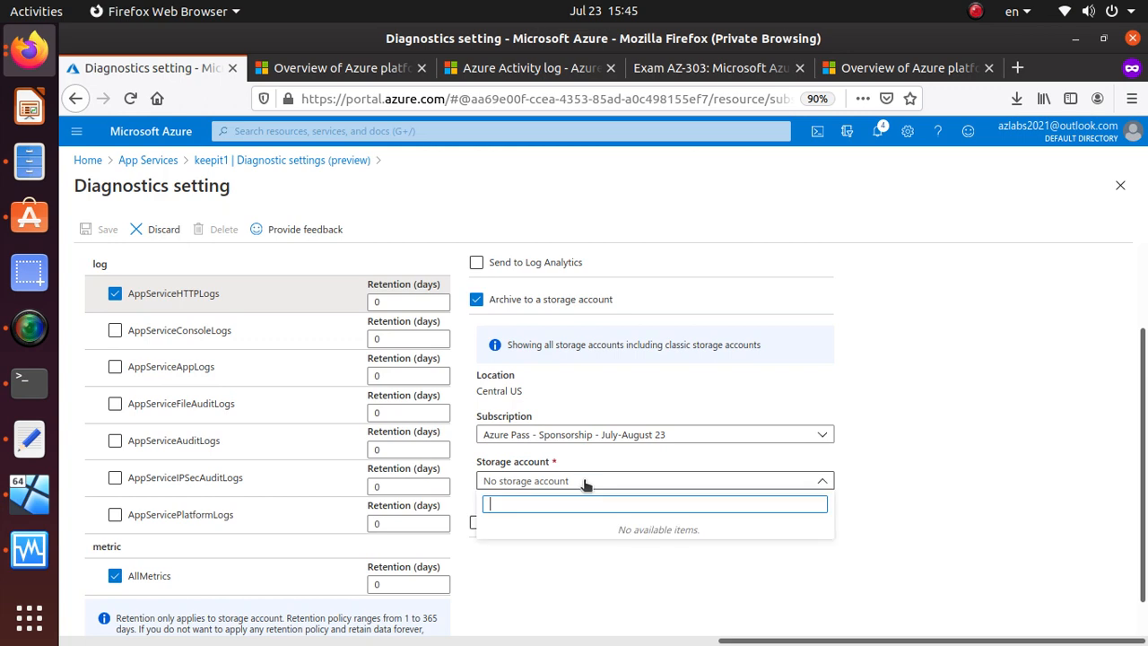
{"action": "left_click", "coordinate": [696, 453]}
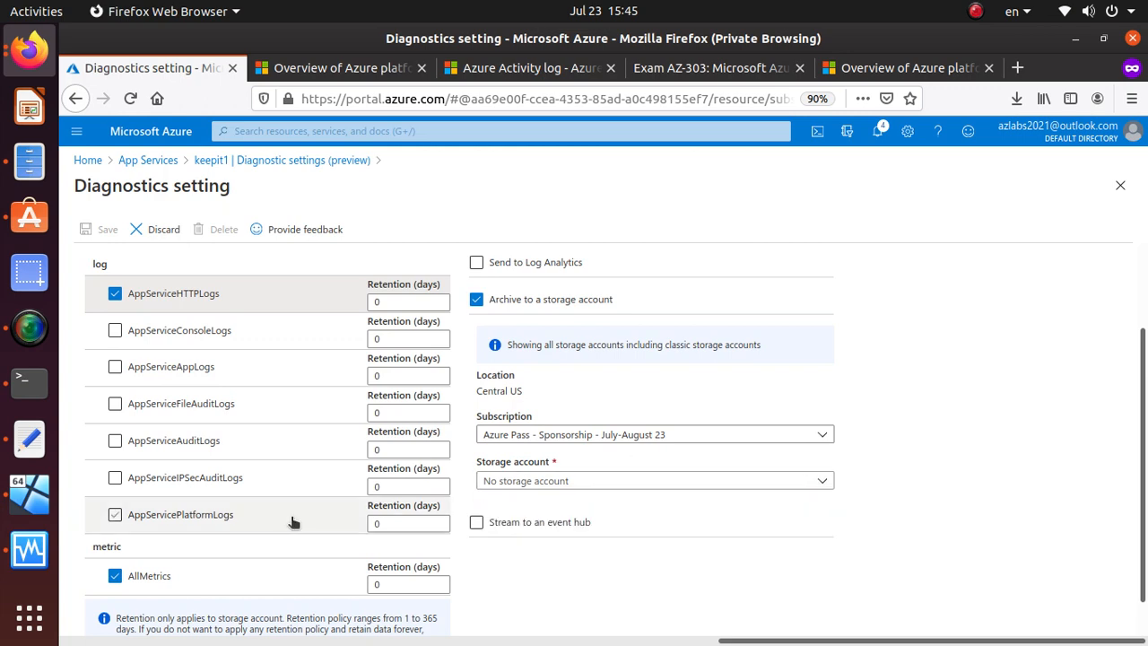
{"action": "scroll", "coordinate": [289, 519], "scroll_direction": "down", "scroll_amount": 1}
{"action": "scroll", "coordinate": [289, 514], "scroll_direction": "up", "scroll_amount": 2}
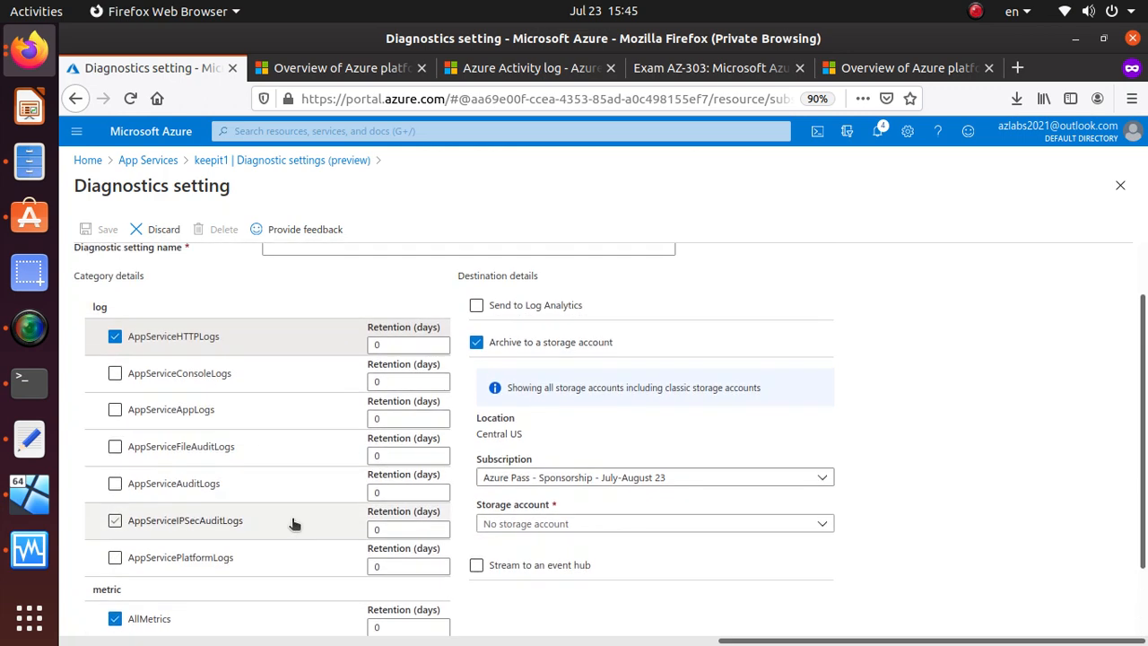
{"action": "scroll", "coordinate": [293, 524], "scroll_direction": "up", "scroll_amount": 1}
{"action": "scroll", "coordinate": [296, 521], "scroll_direction": "down", "scroll_amount": 2}
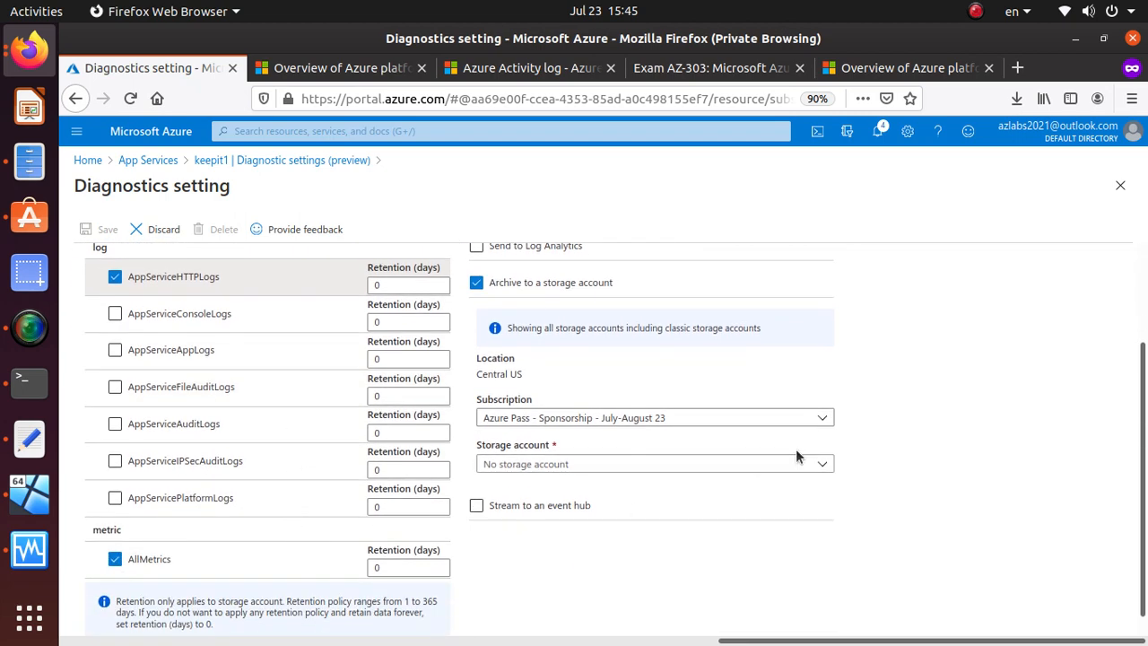
{"action": "left_click", "coordinate": [821, 466]}
{"action": "left_click", "coordinate": [823, 467]}
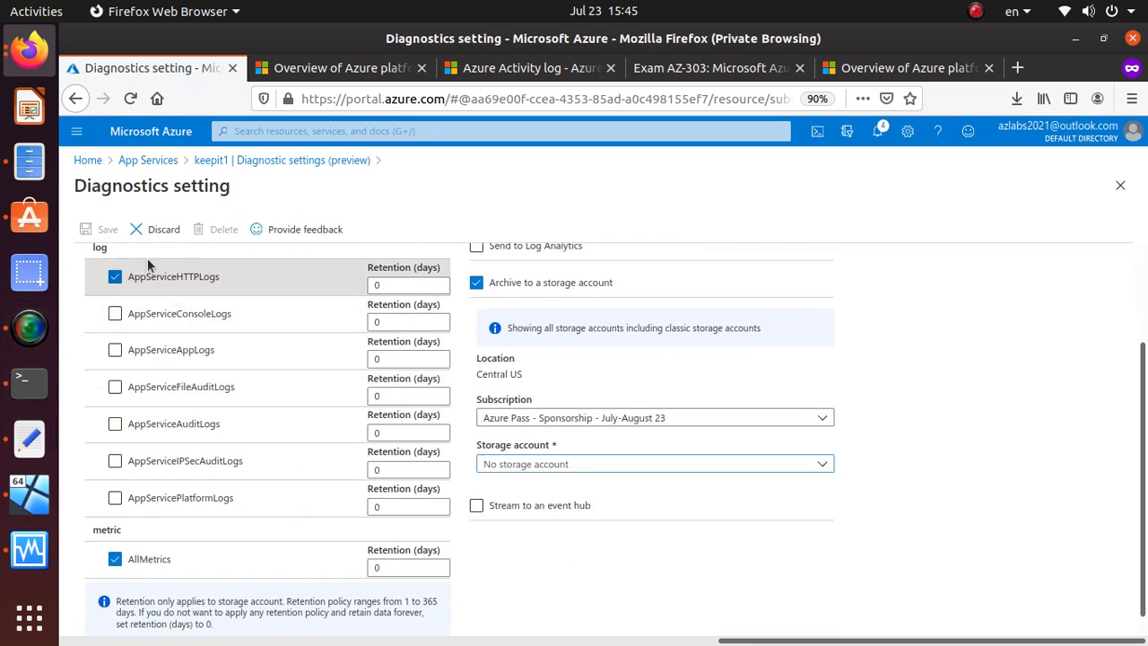
Step: Discard the unsaved diagnostic setting for keepit1
{"action": "left_click", "coordinate": [158, 228]}
{"action": "left_click", "coordinate": [177, 323]}
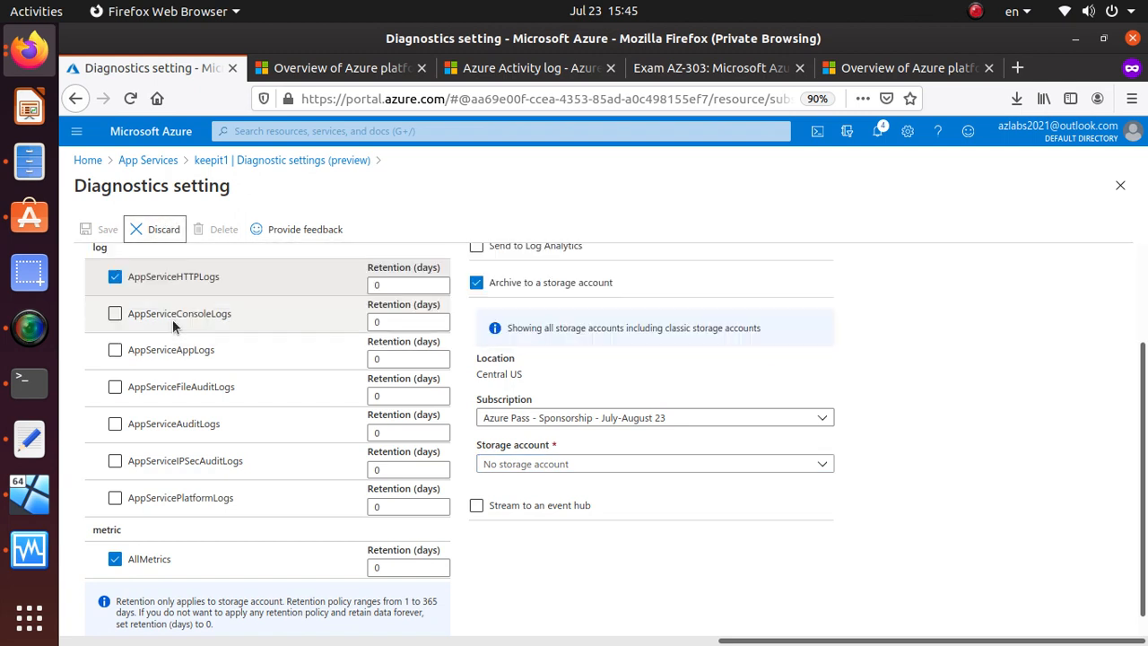
{"action": "left_click", "coordinate": [545, 507]}
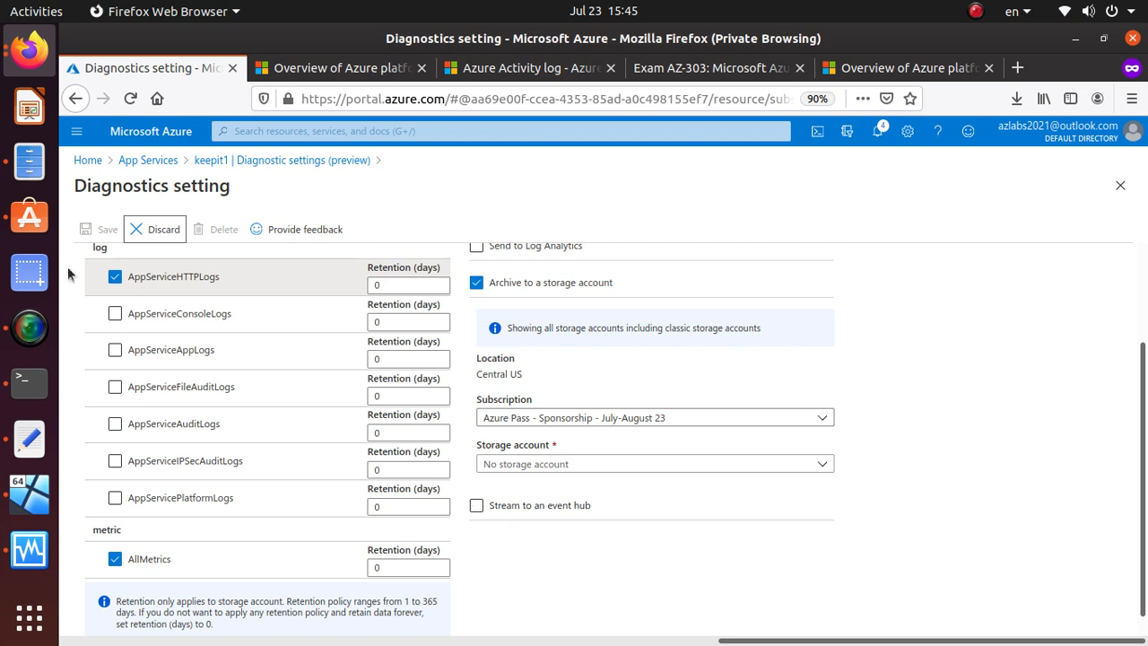
{"action": "left_click", "coordinate": [157, 229]}
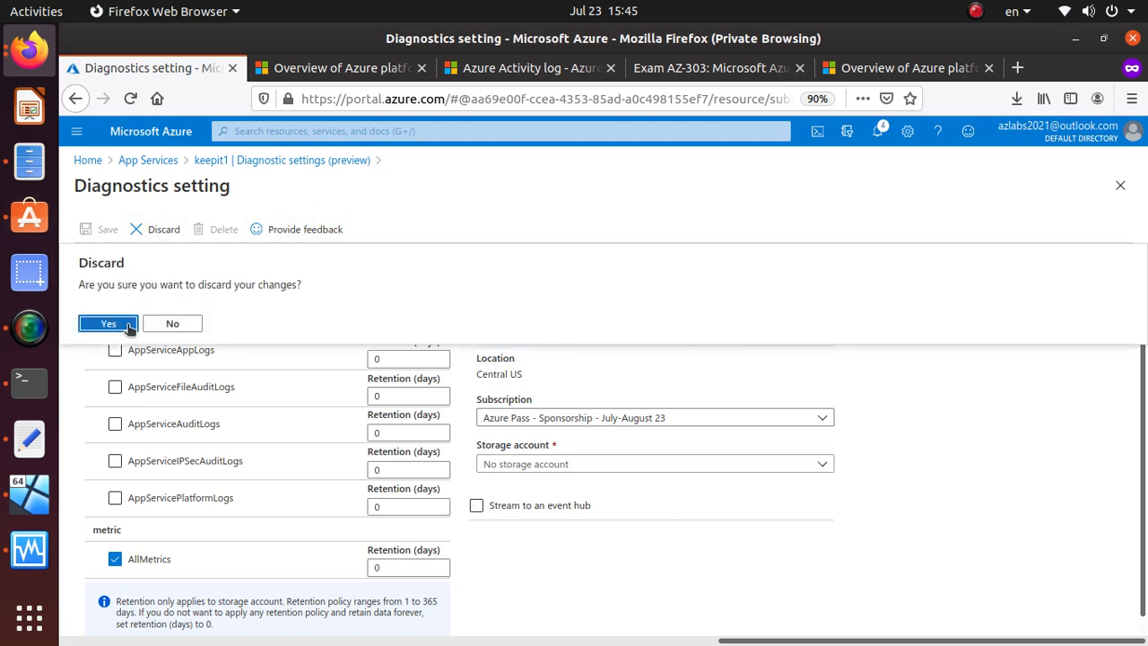
{"action": "left_click", "coordinate": [87, 324]}
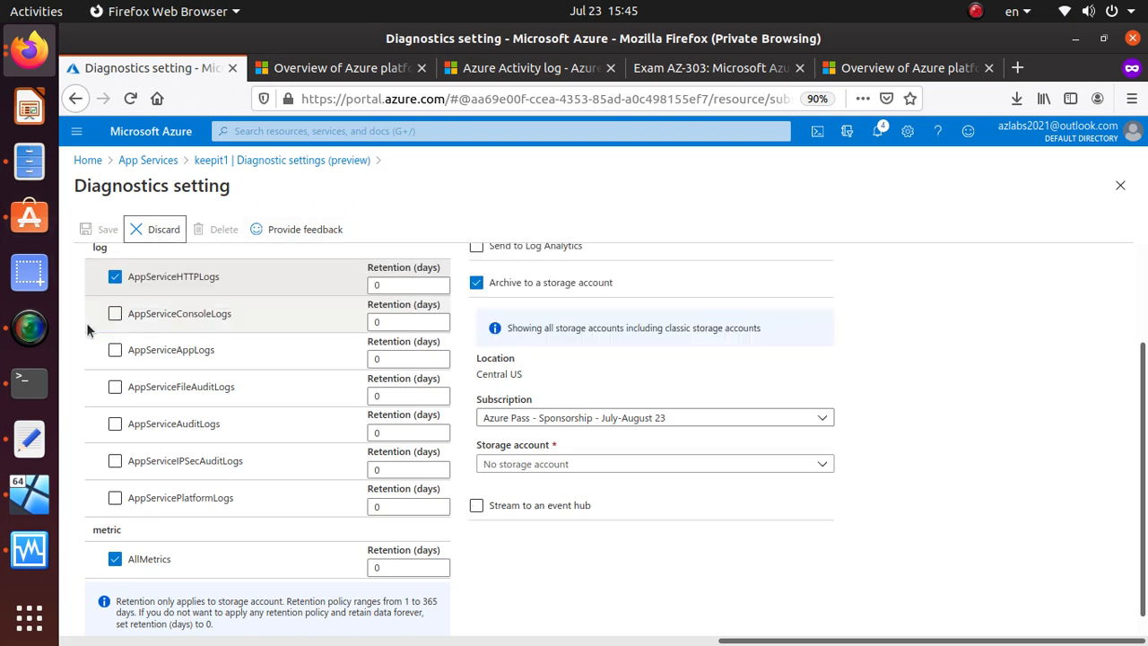
Step: From the portal home, find Virtual machines with "vm", open ubuntu, filter its settings by "dia" and open Diagnostic settings
{"action": "left_click", "coordinate": [101, 164]}
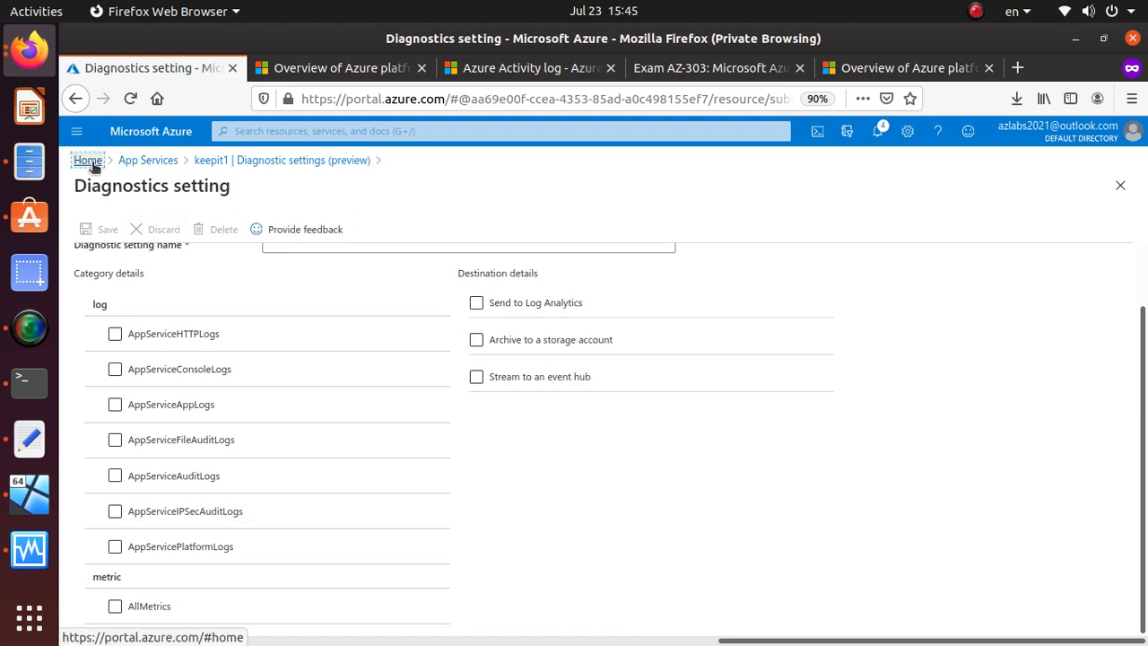
{"action": "left_click", "coordinate": [89, 162]}
{"action": "left_click", "coordinate": [391, 132]}
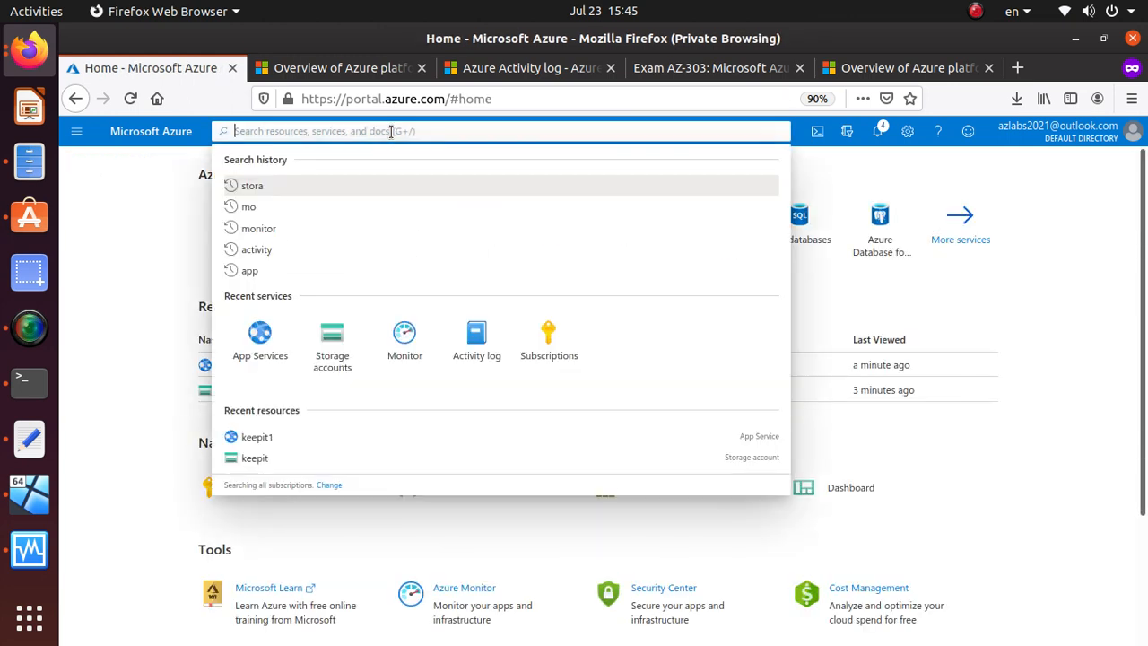
{"action": "type", "text": "vm"}
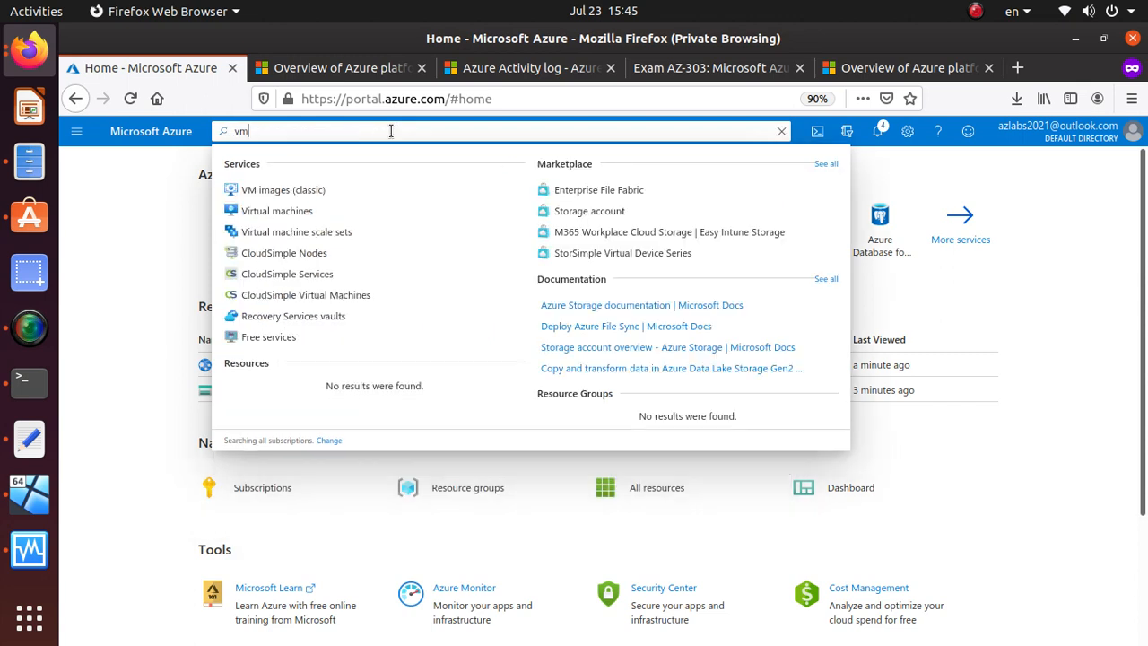
{"action": "left_click", "coordinate": [306, 212]}
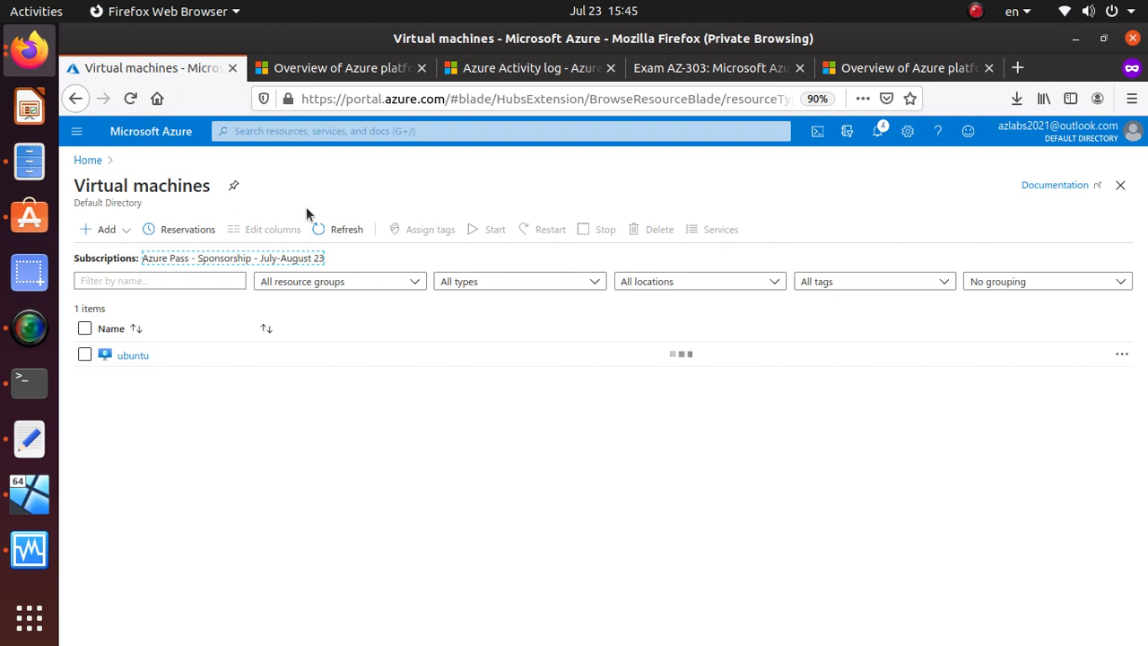
{"action": "left_click", "coordinate": [137, 355]}
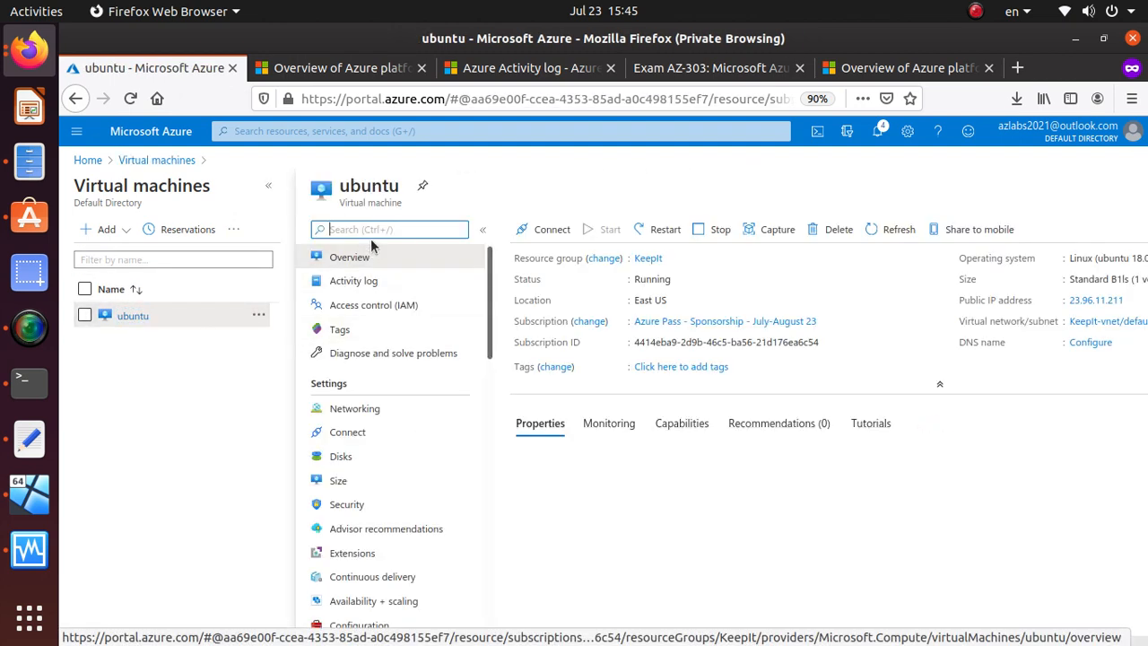
{"action": "type", "text": "dia"}
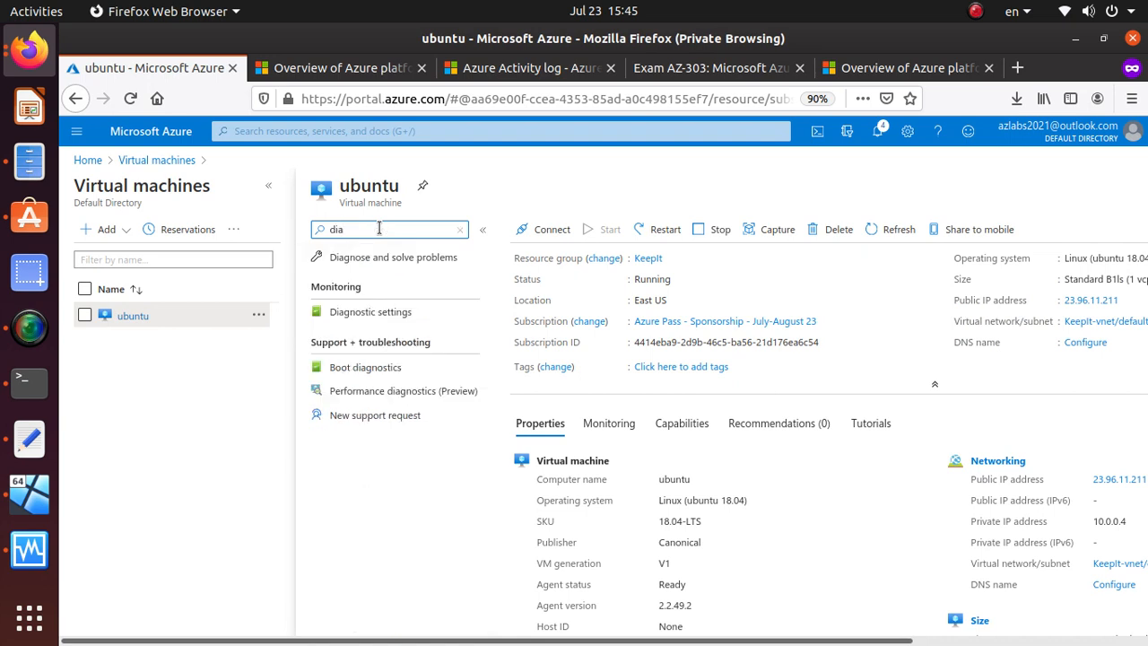
{"action": "left_click", "coordinate": [398, 314]}
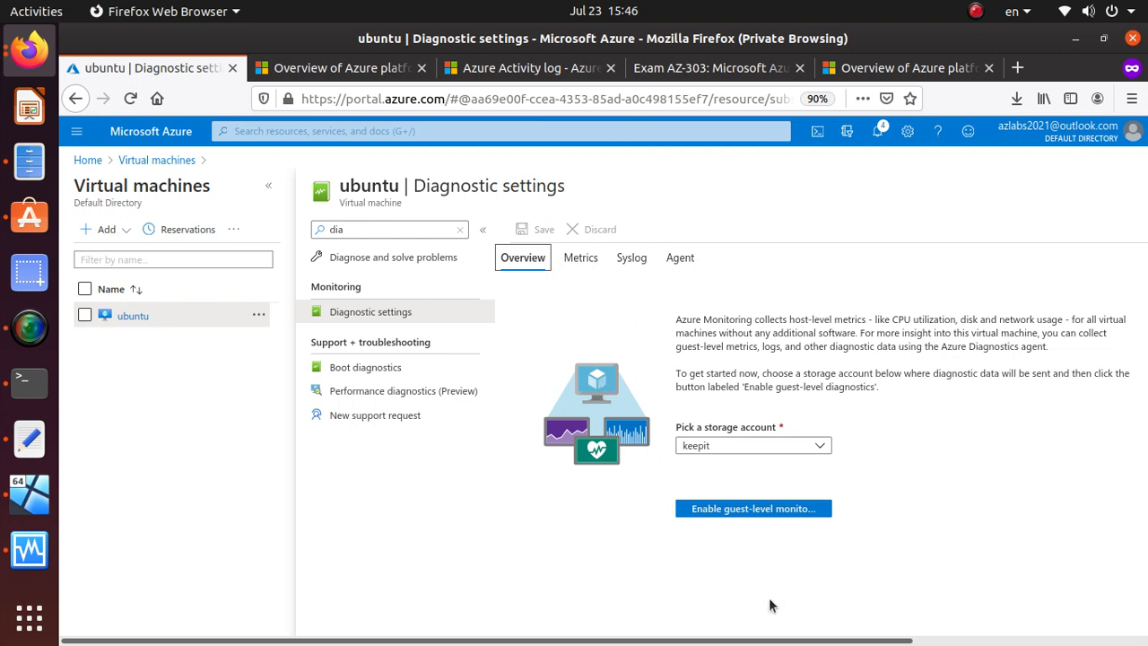
Step: Enable guest-level monitoring for ubuntu with the keepit storage account and check the update's progress in the notifications
{"action": "left_click", "coordinate": [781, 514]}
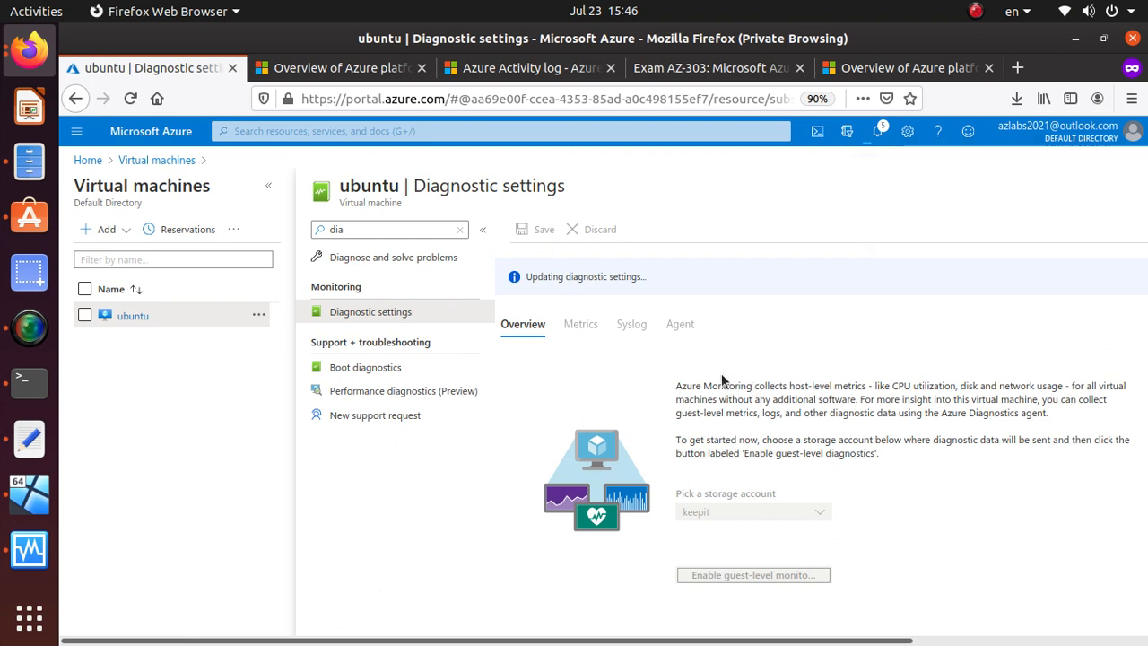
{"action": "left_click_drag", "start_coordinate": [876, 385], "coordinate": [853, 398]}
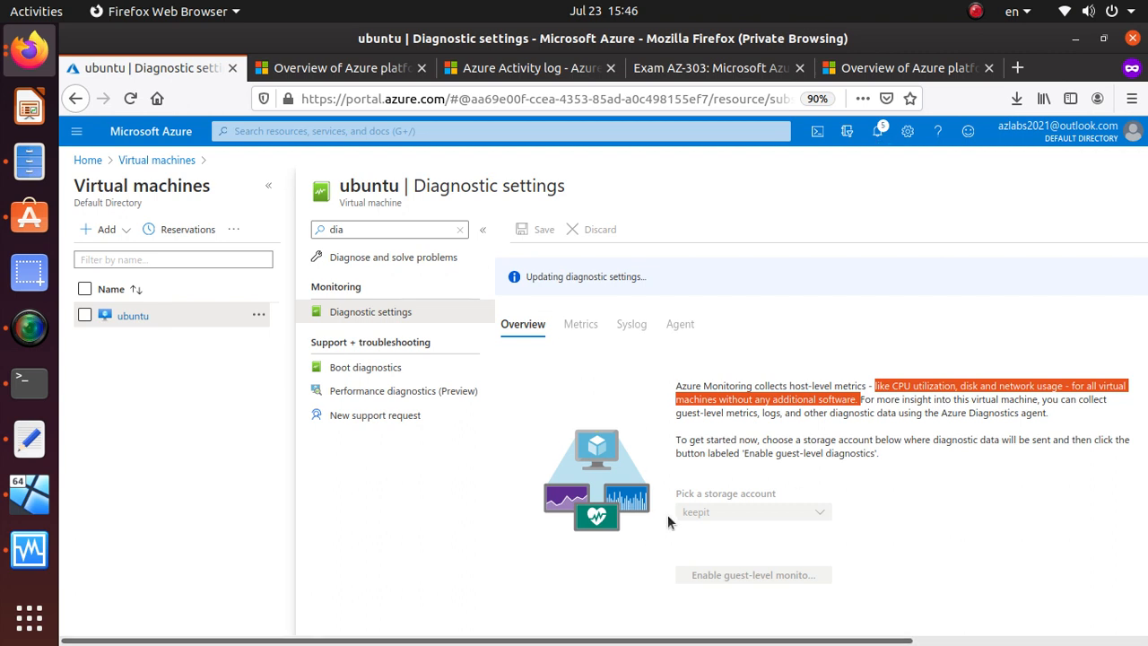
{"action": "left_click", "coordinate": [881, 131]}
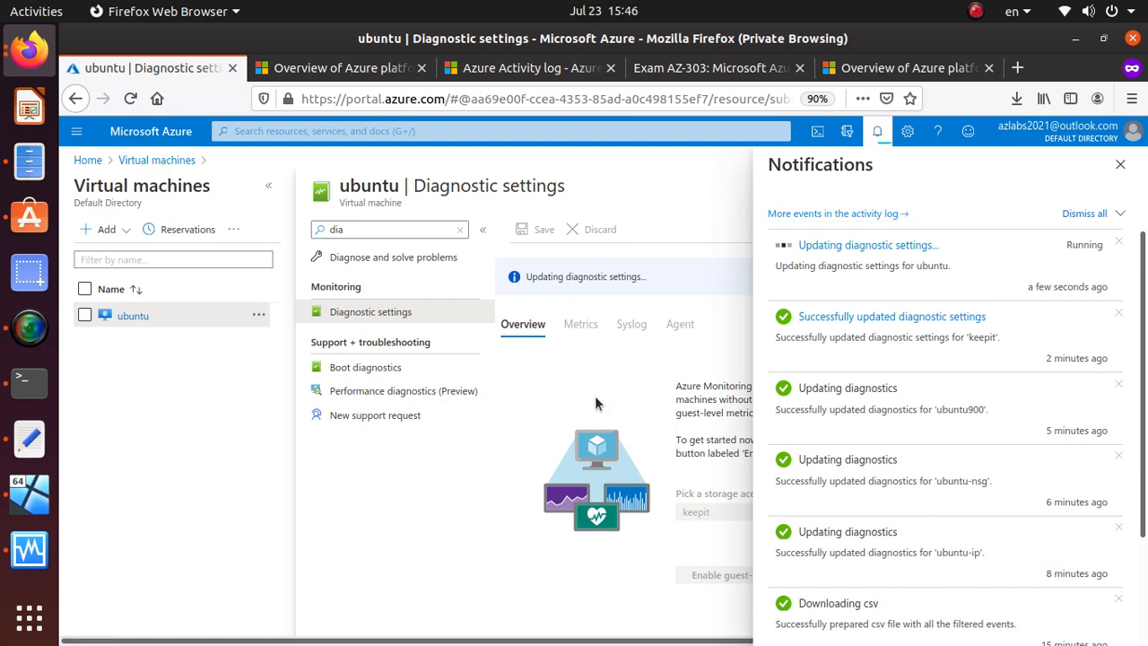
Step: Review the july-august notes on storage account, control plane, resource and Azure Active Directory tenant-level logs, and check the portal account's directory details
{"action": "left_click", "coordinate": [23, 449]}
{"action": "scroll", "coordinate": [638, 440], "scroll_direction": "down", "scroll_amount": 2}
{"action": "scroll", "coordinate": [639, 442], "scroll_direction": "up", "scroll_amount": 8}
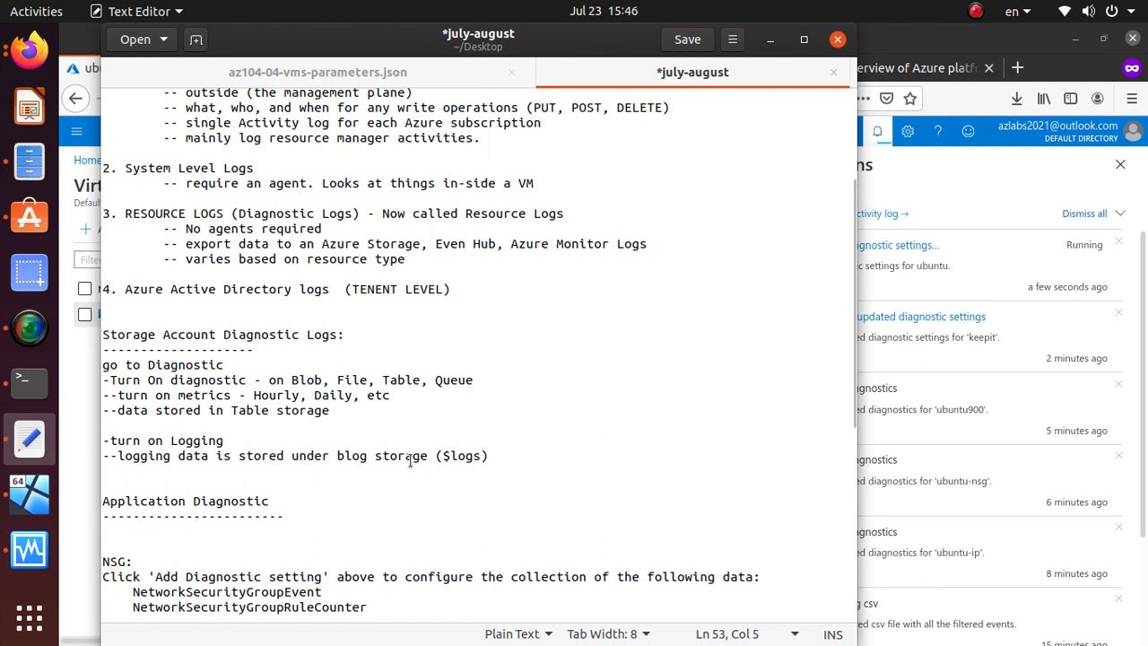
{"action": "left_click_drag", "start_coordinate": [536, 466], "coordinate": [94, 330]}
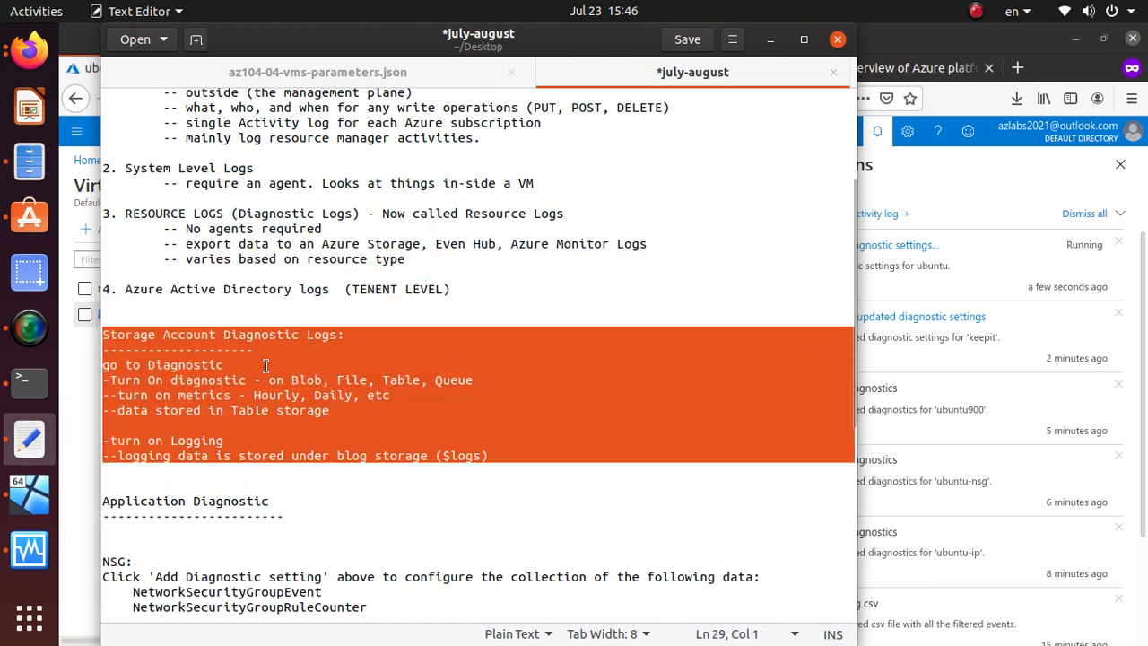
{"action": "scroll", "coordinate": [428, 400], "scroll_direction": "up", "scroll_amount": 4}
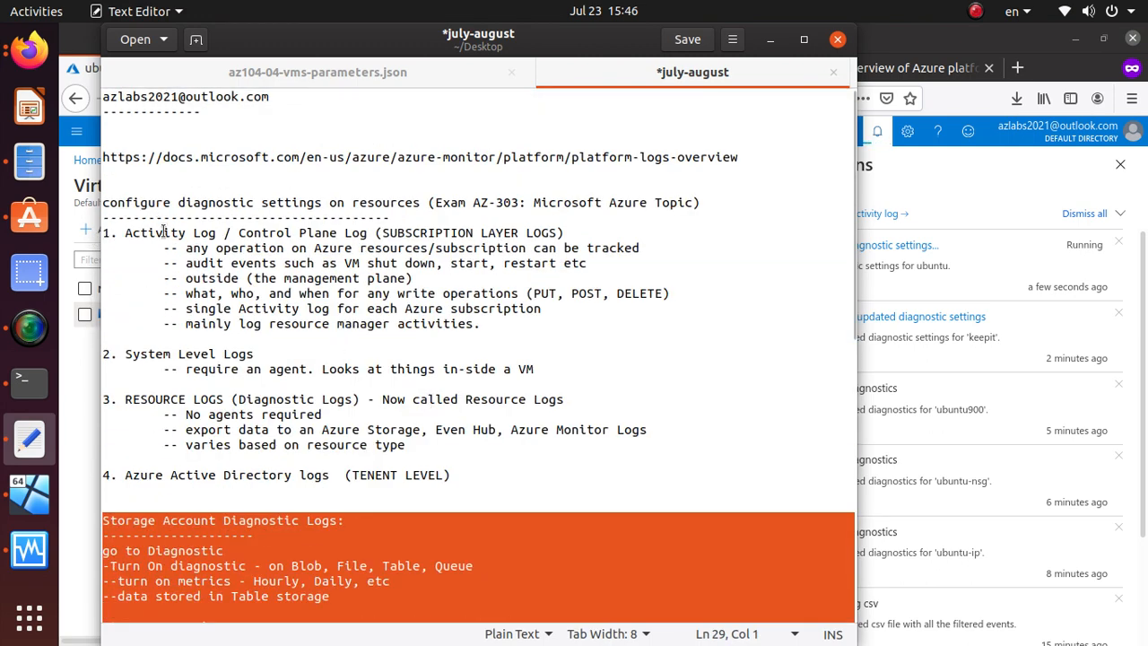
{"action": "double_click", "coordinate": [240, 235]}
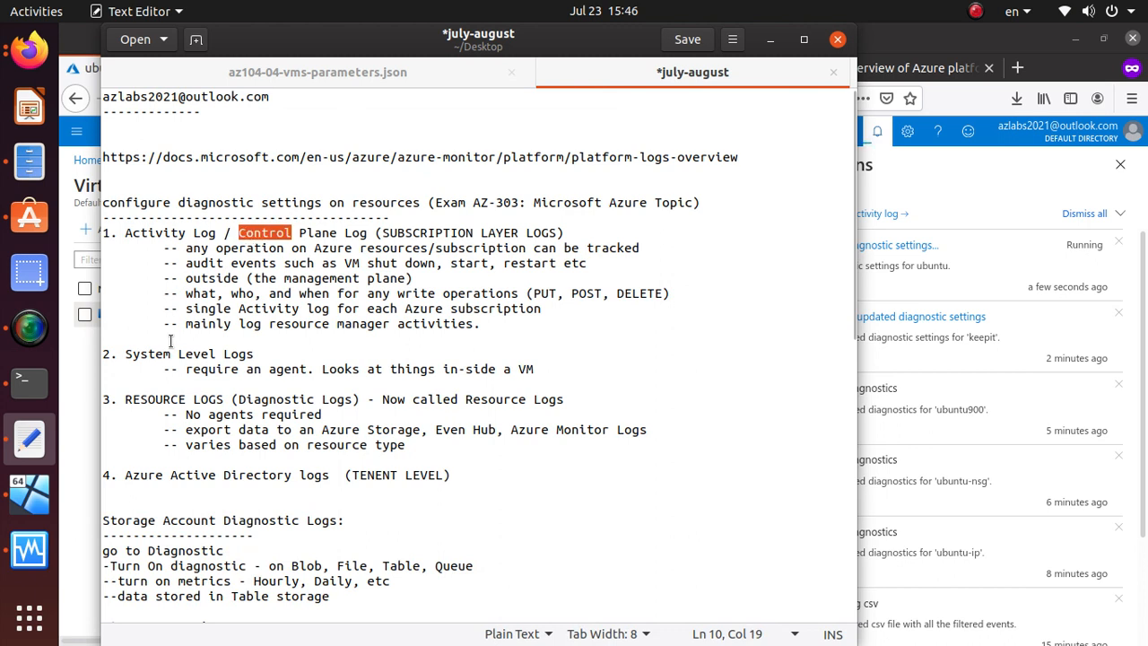
{"action": "double_click", "coordinate": [206, 400]}
{"action": "double_click", "coordinate": [278, 476]}
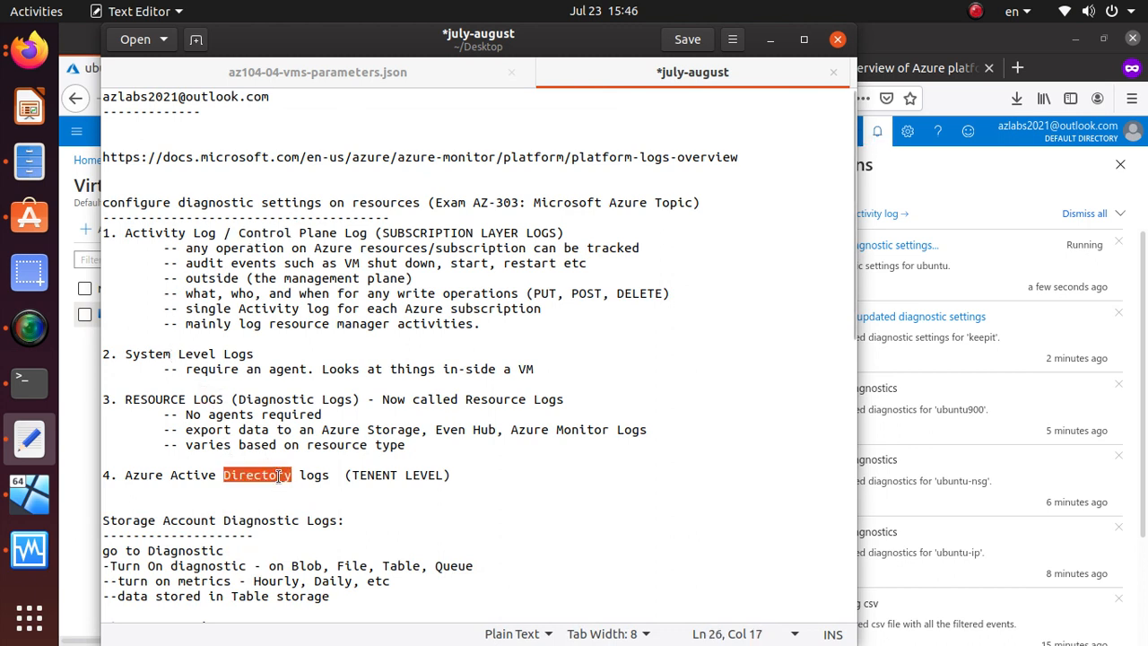
{"action": "left_click", "coordinate": [278, 477]}
{"action": "triple_click", "coordinate": [278, 476]}
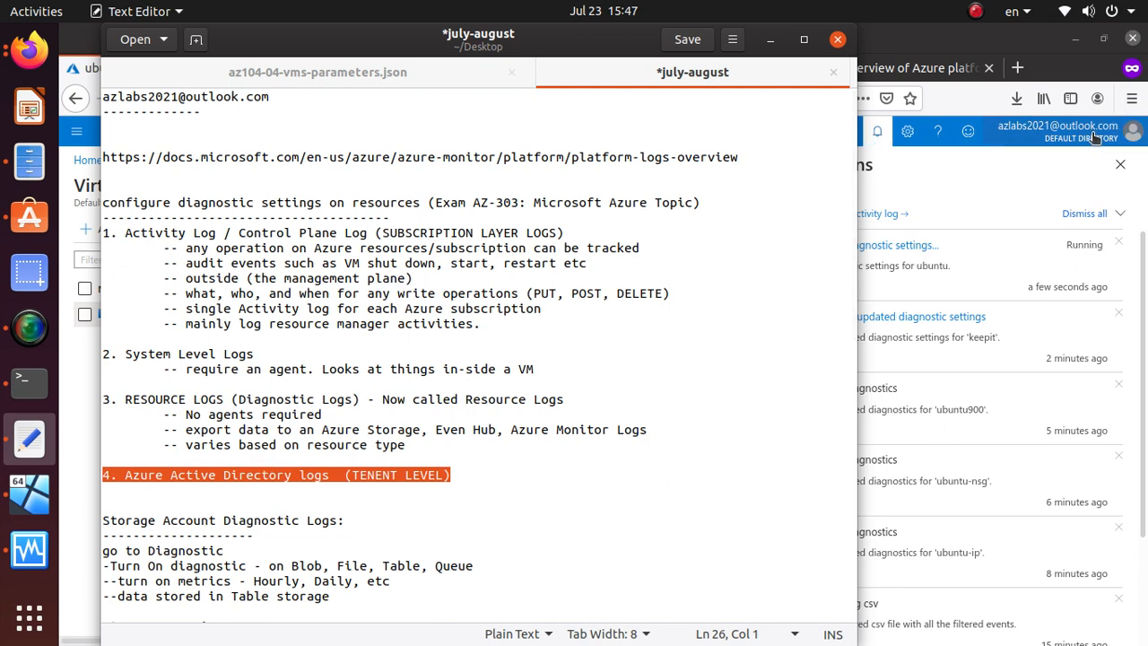
{"action": "mouse_move", "coordinate": [1095, 136]}
{"action": "mouse_move", "coordinate": [1037, 134]}
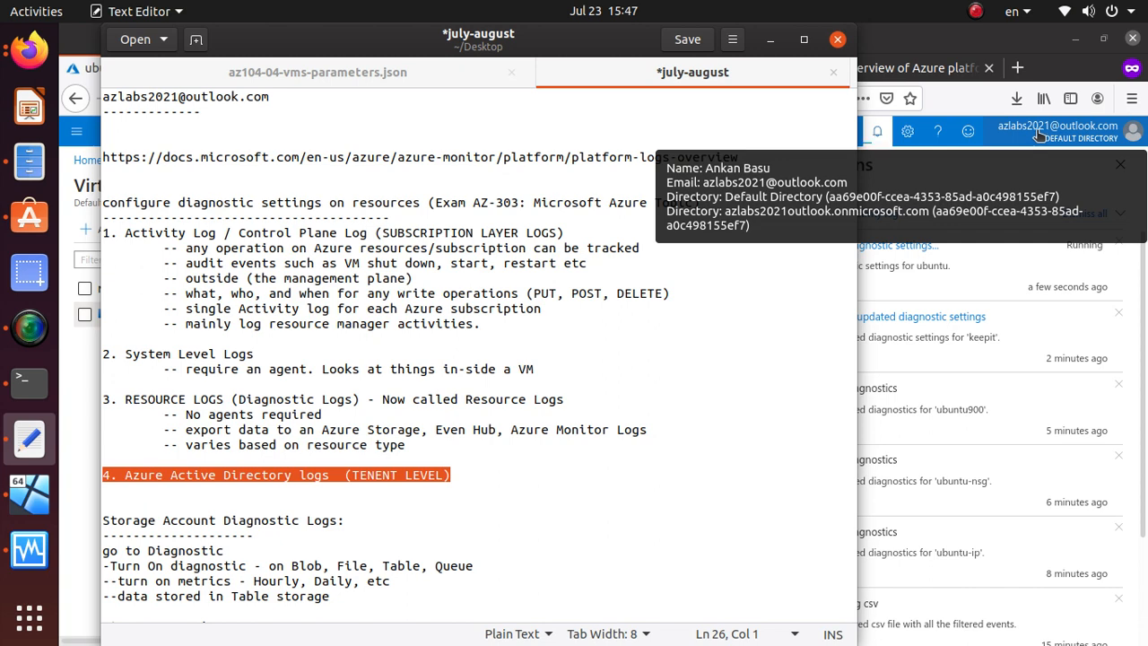
Step: Switch back to Firefox, go to the Azure Activity log documentation article and copy its URL
{"action": "left_click", "coordinate": [915, 68]}
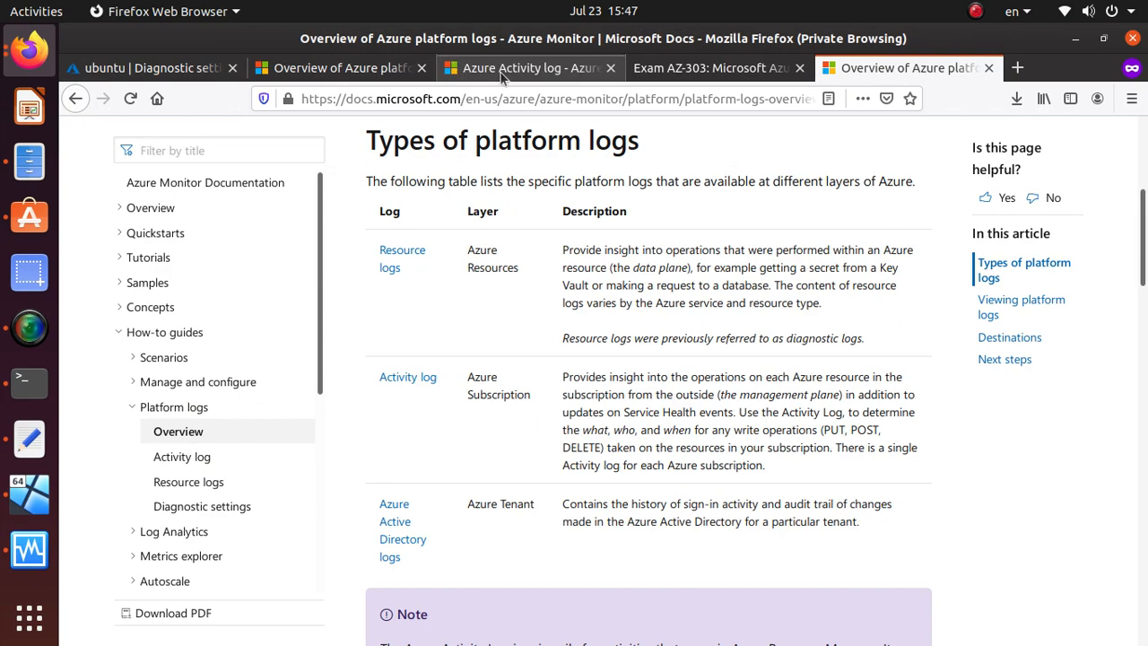
{"action": "left_click", "coordinate": [502, 78]}
{"action": "scroll", "coordinate": [643, 483], "scroll_direction": "up", "scroll_amount": 10}
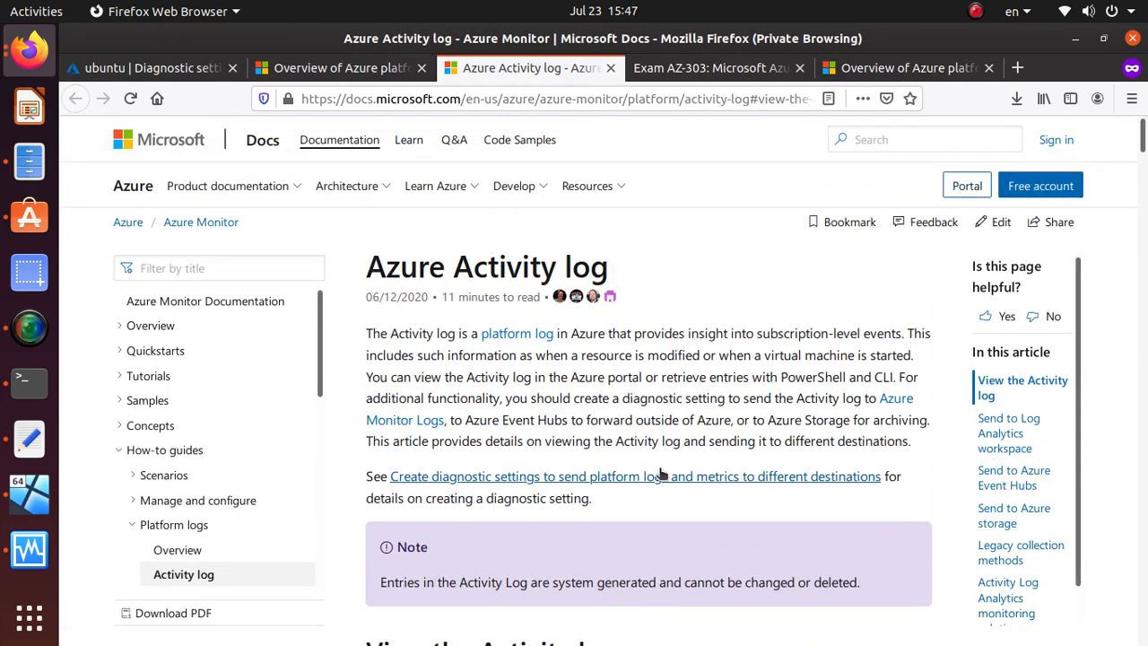
{"action": "left_click", "coordinate": [408, 99]}
{"action": "right_click", "coordinate": [410, 101]}
{"action": "left_click", "coordinate": [444, 151]}
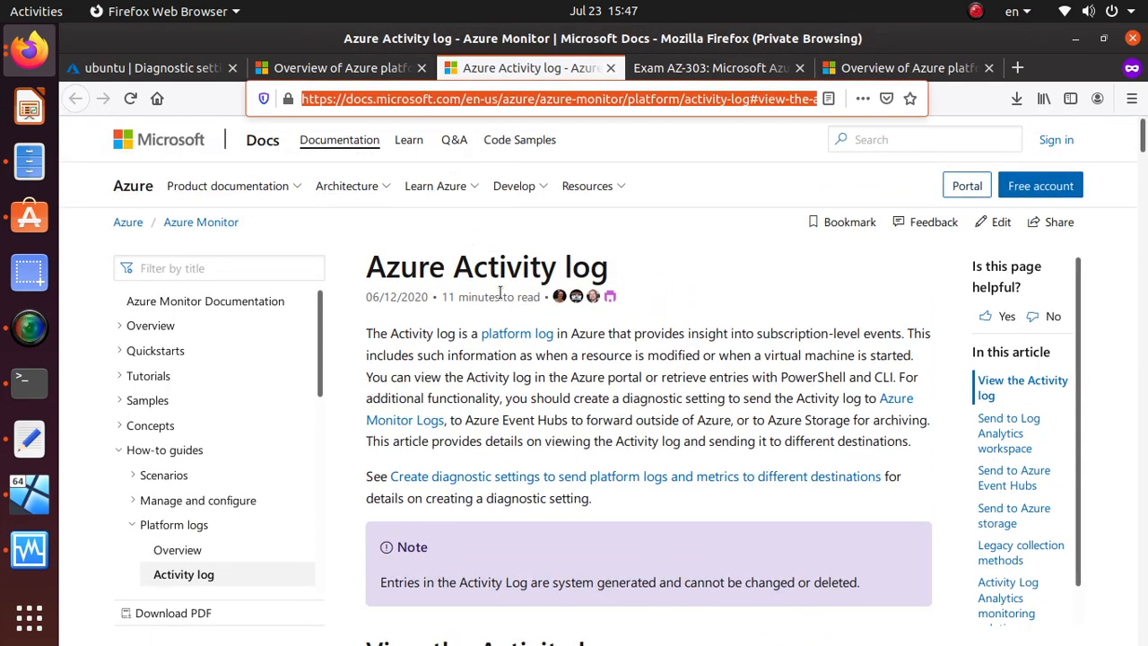
Step: Examine the Activity log article's sections on viewing the log, change history, Log Analytics workspaces and Azure Event Hubs
{"action": "scroll", "coordinate": [499, 291], "scroll_direction": "down", "scroll_amount": 5}
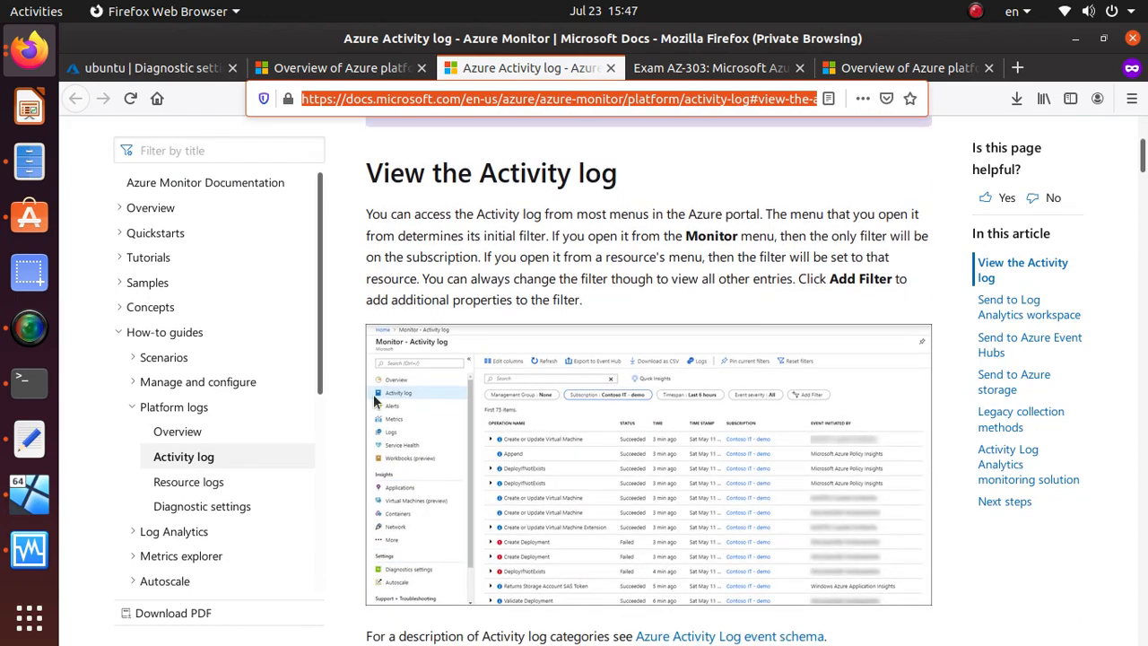
{"action": "scroll", "coordinate": [530, 398], "scroll_direction": "down", "scroll_amount": 10}
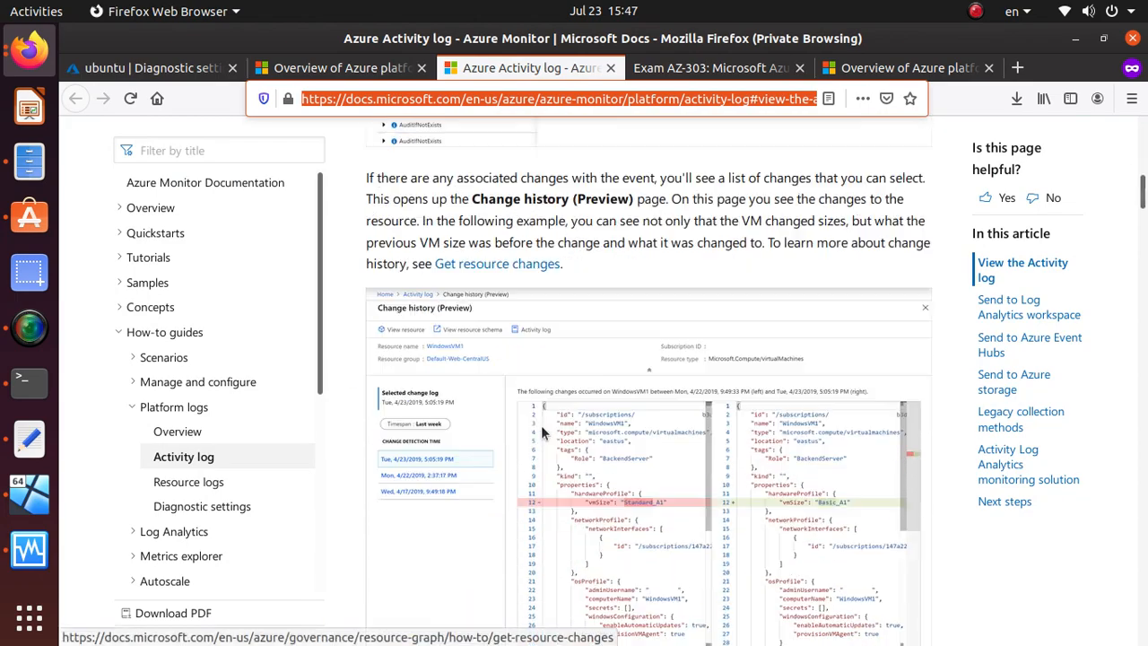
{"action": "scroll", "coordinate": [541, 430], "scroll_direction": "down", "scroll_amount": 12}
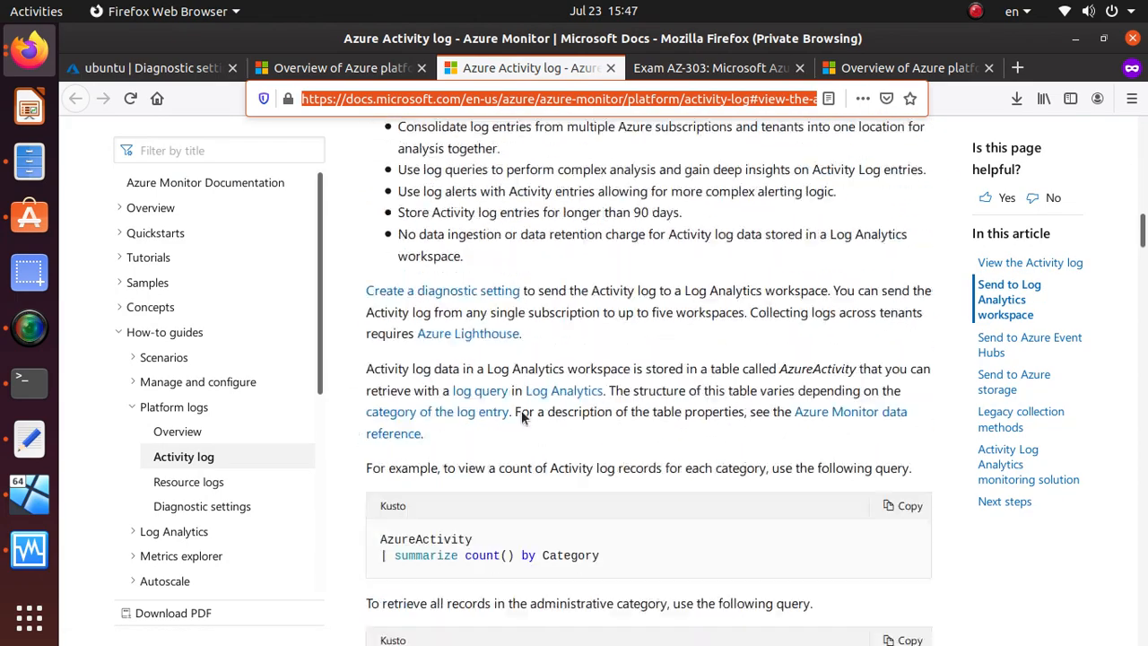
{"action": "scroll", "coordinate": [524, 410], "scroll_direction": "down", "scroll_amount": 1}
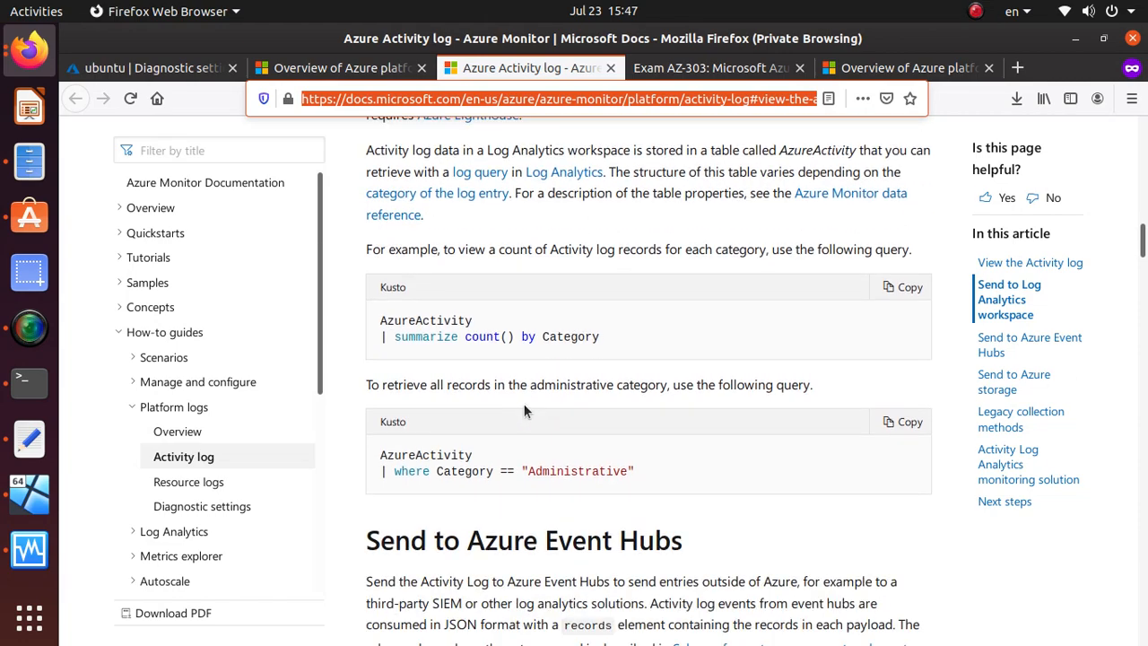
{"action": "scroll", "coordinate": [529, 403], "scroll_direction": "down", "scroll_amount": 1}
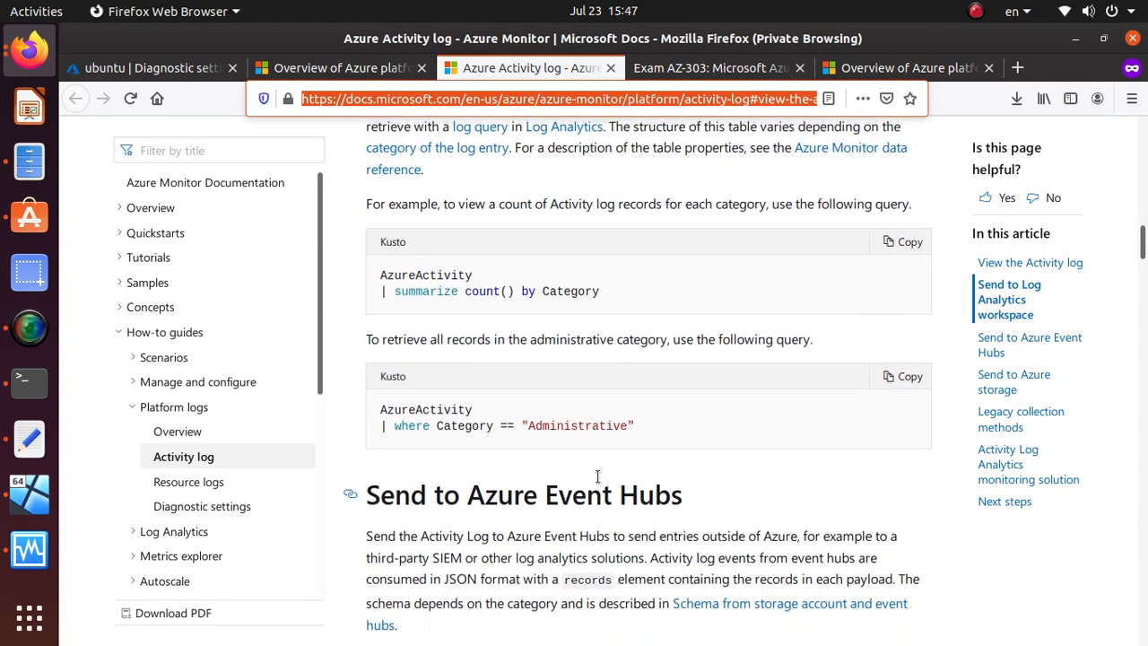
Step: Examine the Activity log article's sections on Azure Event Hubs, Azure storage, legacy collection methods and configuring a log profile using PowerShell
{"action": "scroll", "coordinate": [597, 478], "scroll_direction": "up", "scroll_amount": 5}
{"action": "scroll", "coordinate": [599, 472], "scroll_direction": "down", "scroll_amount": 10}
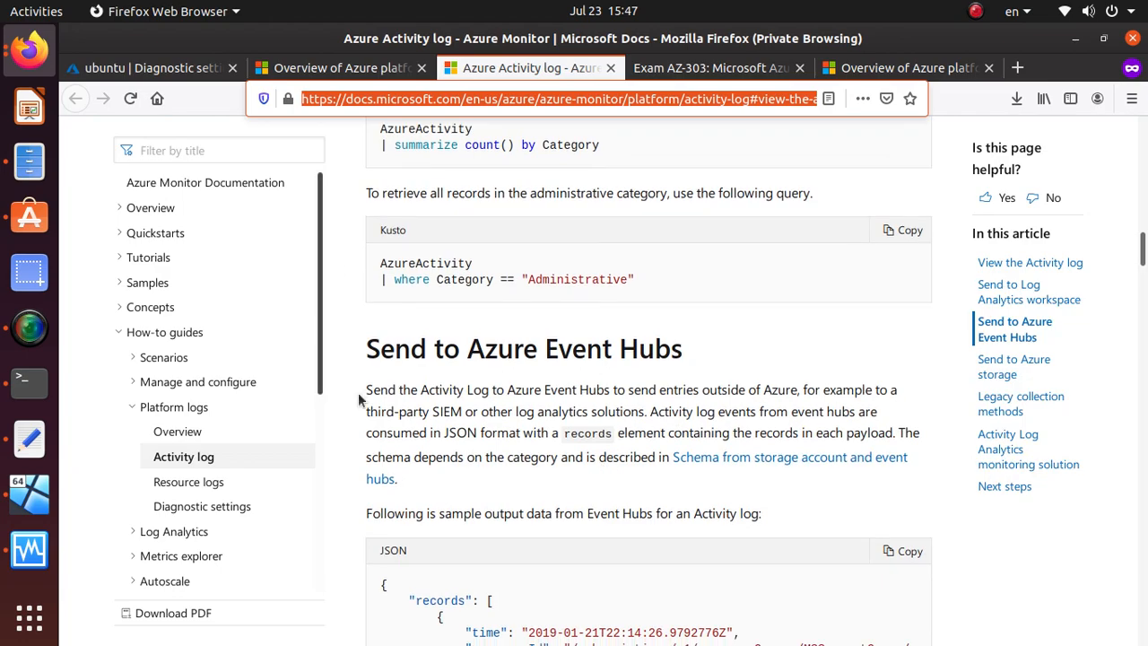
{"action": "scroll", "coordinate": [409, 380], "scroll_direction": "down", "scroll_amount": 20}
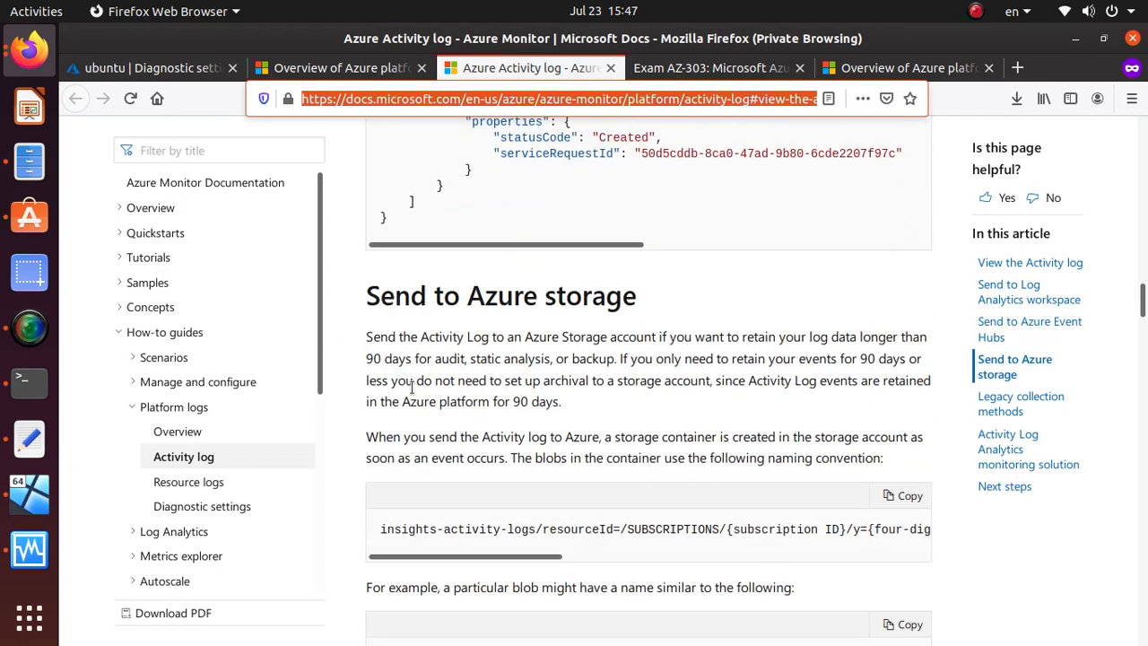
{"action": "scroll", "coordinate": [413, 392], "scroll_direction": "down", "scroll_amount": 20}
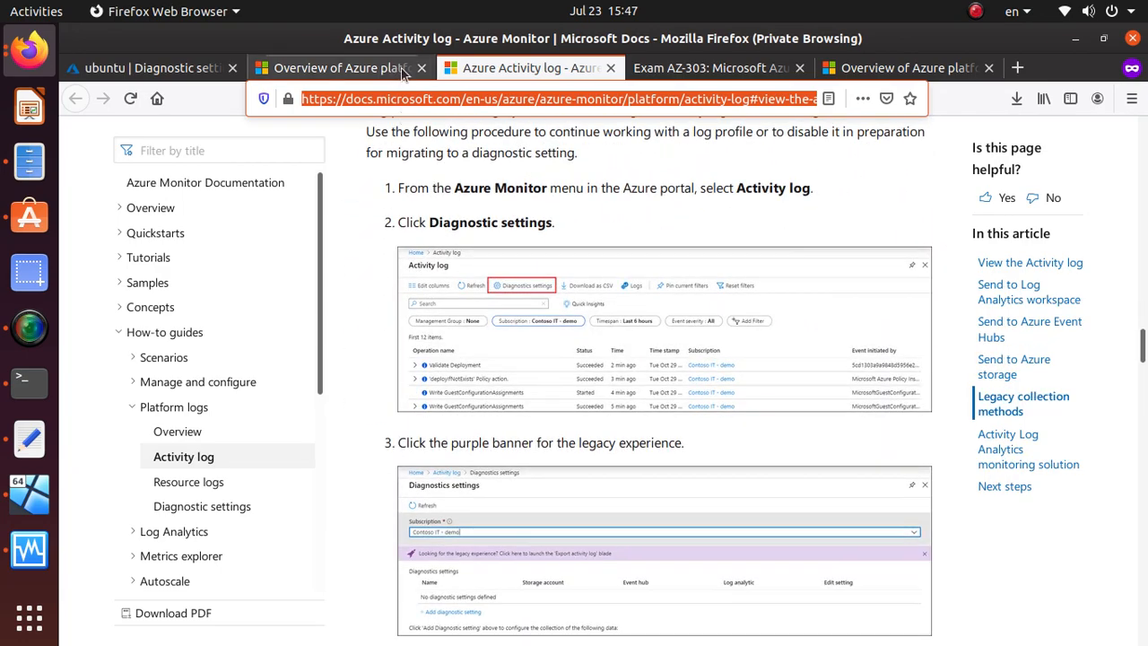
{"action": "right_click", "coordinate": [465, 99]}
{"action": "left_click", "coordinate": [504, 156]}
{"action": "scroll", "coordinate": [746, 387], "scroll_direction": "down", "scroll_amount": 8}
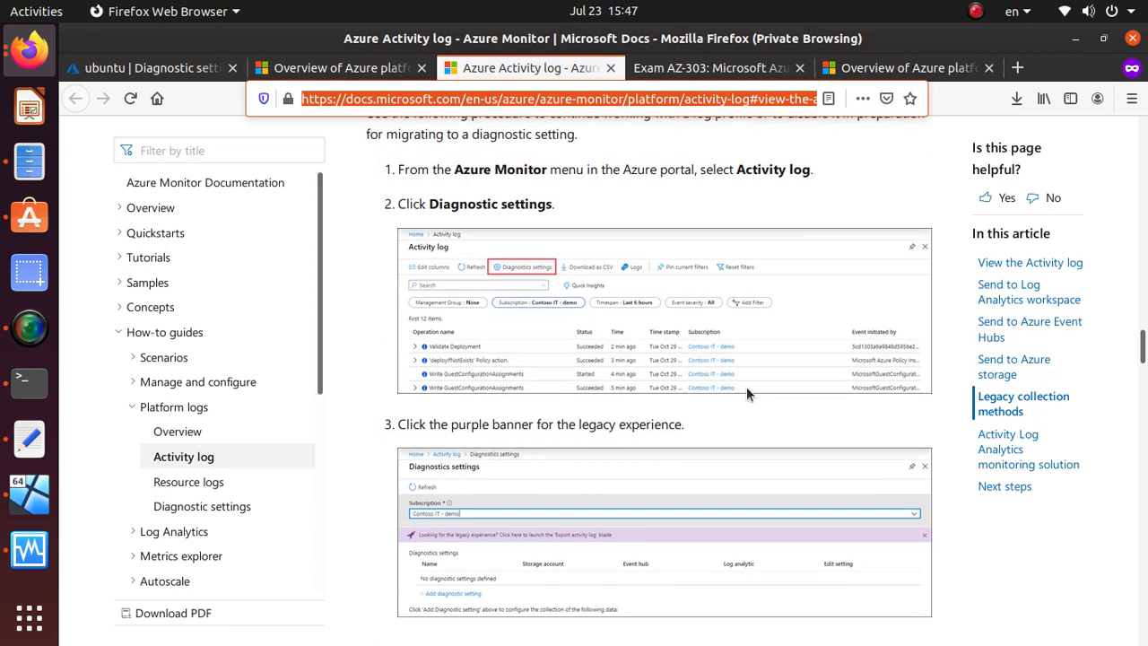
{"action": "scroll", "coordinate": [751, 387], "scroll_direction": "down", "scroll_amount": 2}
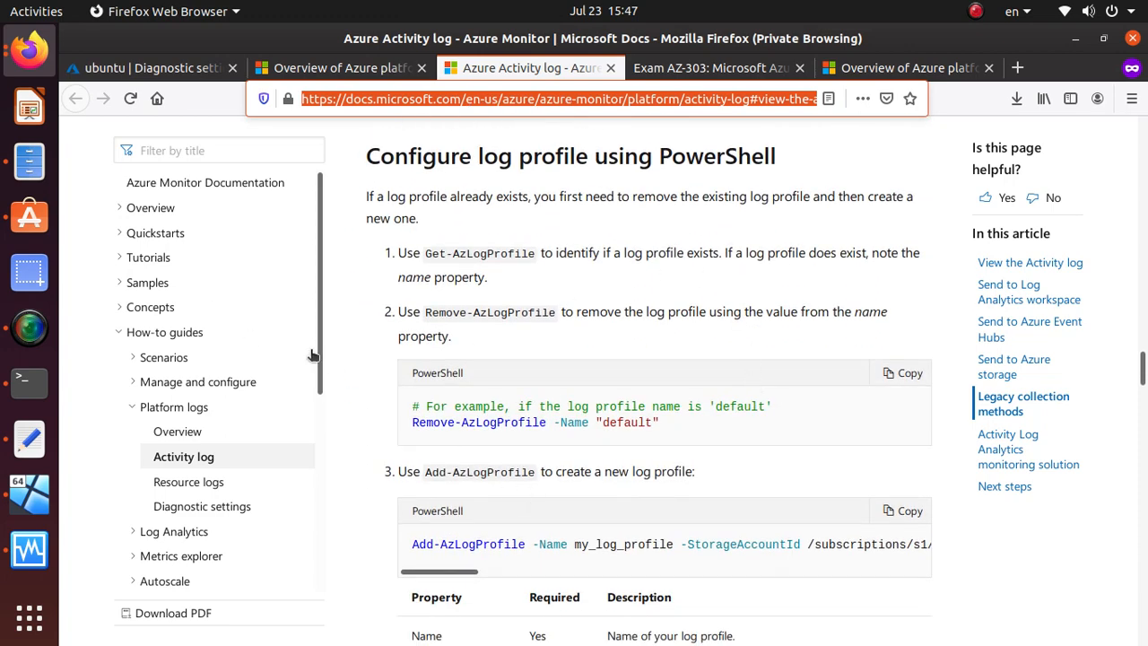
{"action": "scroll", "coordinate": [539, 431], "scroll_direction": "down", "scroll_amount": 10}
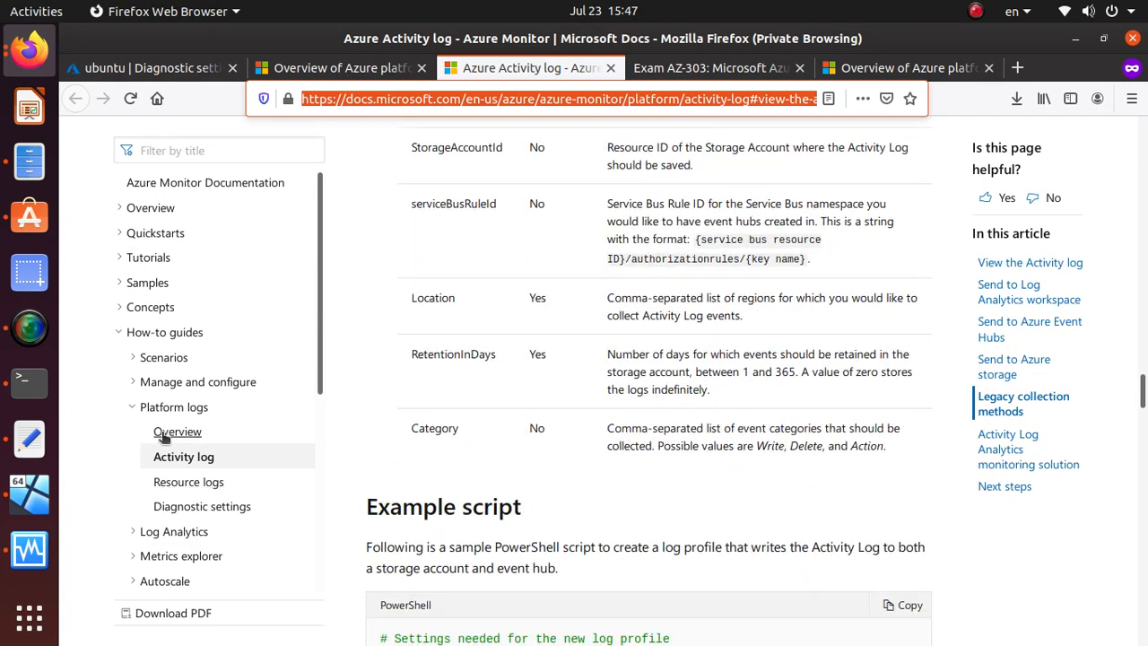
Step: Open the Resource logs article and review its sections on Azure diagnostics mode, resource-specific tables and selecting the collection mode
{"action": "left_click", "coordinate": [189, 481]}
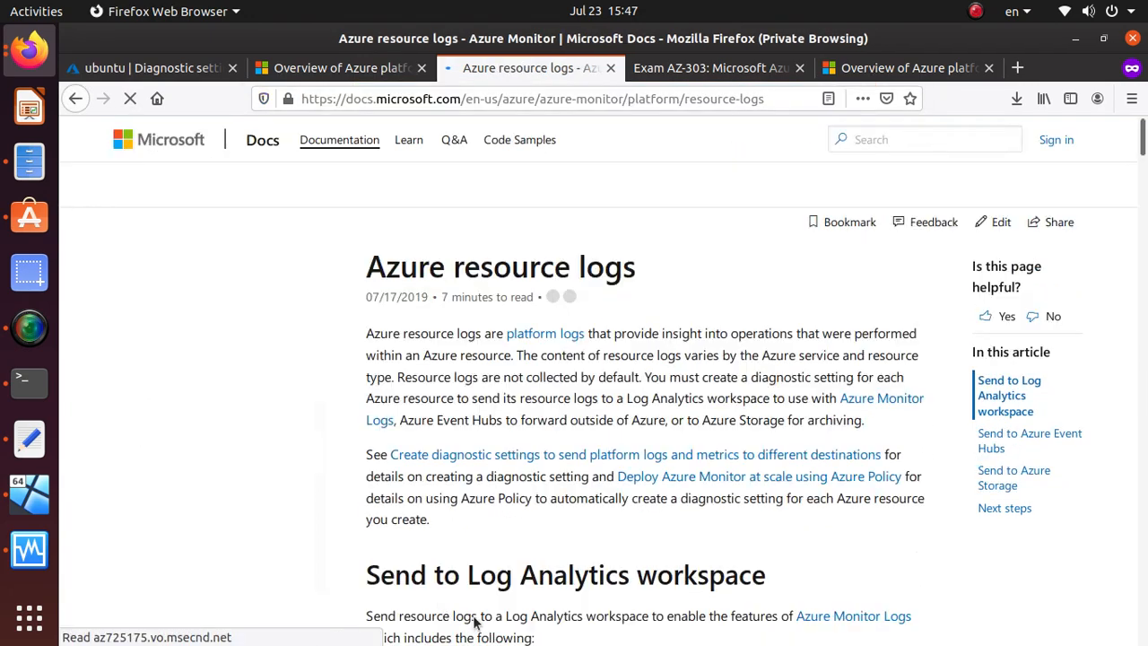
{"action": "scroll", "coordinate": [475, 610], "scroll_direction": "down", "scroll_amount": 12}
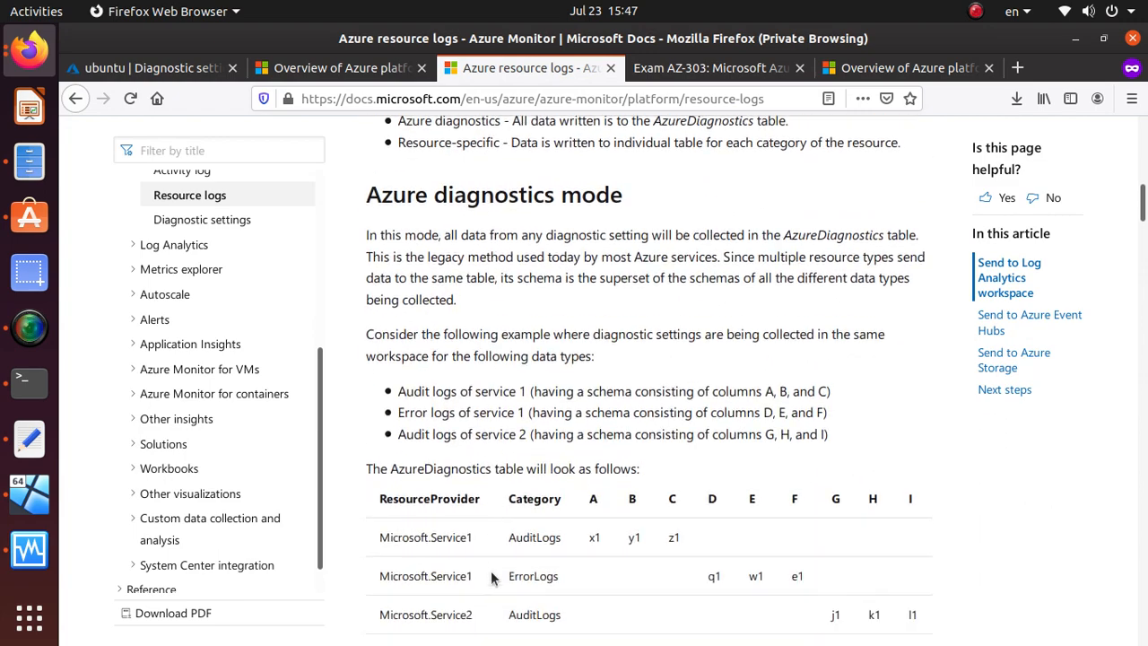
{"action": "scroll", "coordinate": [492, 578], "scroll_direction": "down", "scroll_amount": 15}
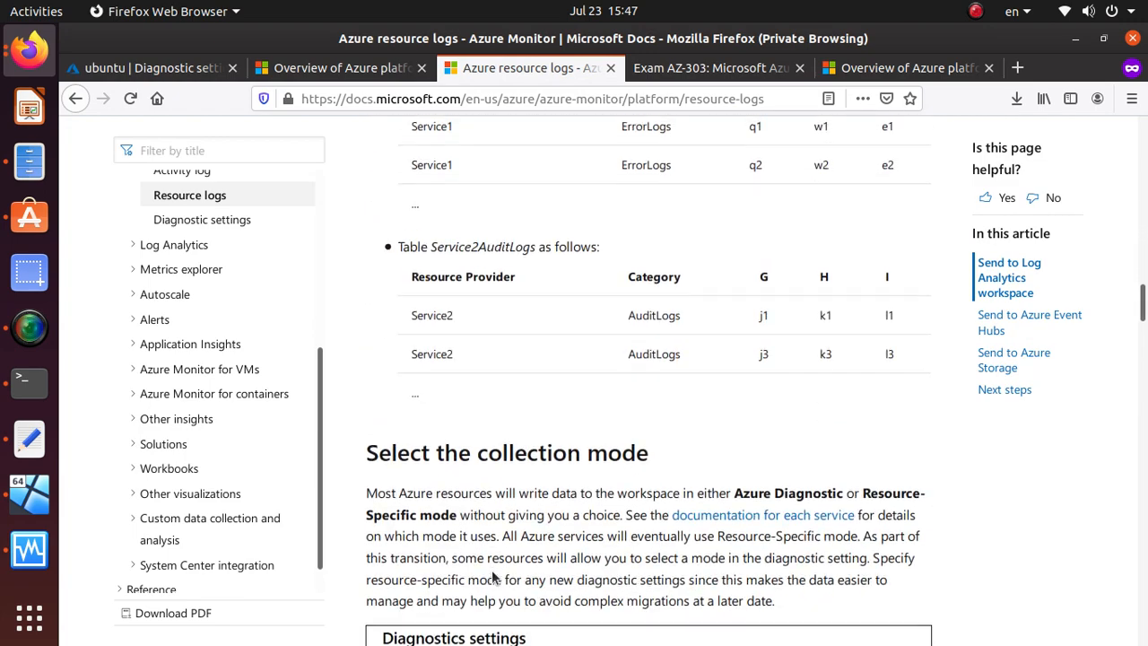
{"action": "scroll", "coordinate": [493, 579], "scroll_direction": "down", "scroll_amount": 4}
{"action": "scroll", "coordinate": [501, 572], "scroll_direction": "down", "scroll_amount": 5}
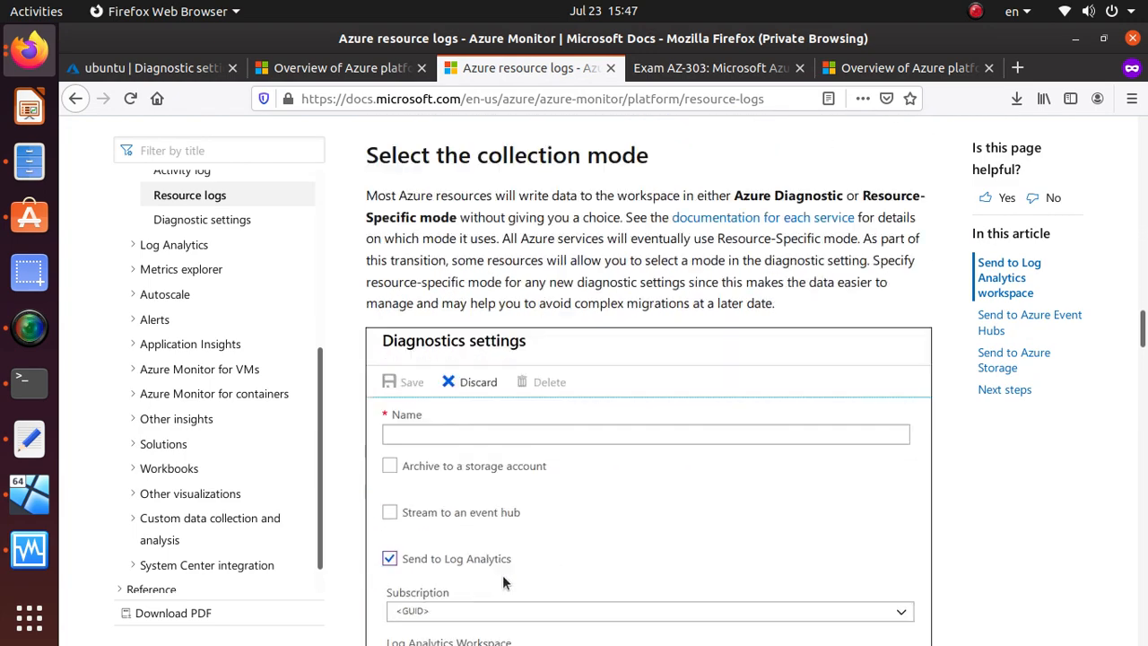
Step: Open the Diagnostic settings article and review its destinations and the prerequisites for Log Analytics workspace, event hub and Azure storage
{"action": "scroll", "coordinate": [245, 493], "scroll_direction": "up", "scroll_amount": 4}
{"action": "left_click", "coordinate": [213, 511]}
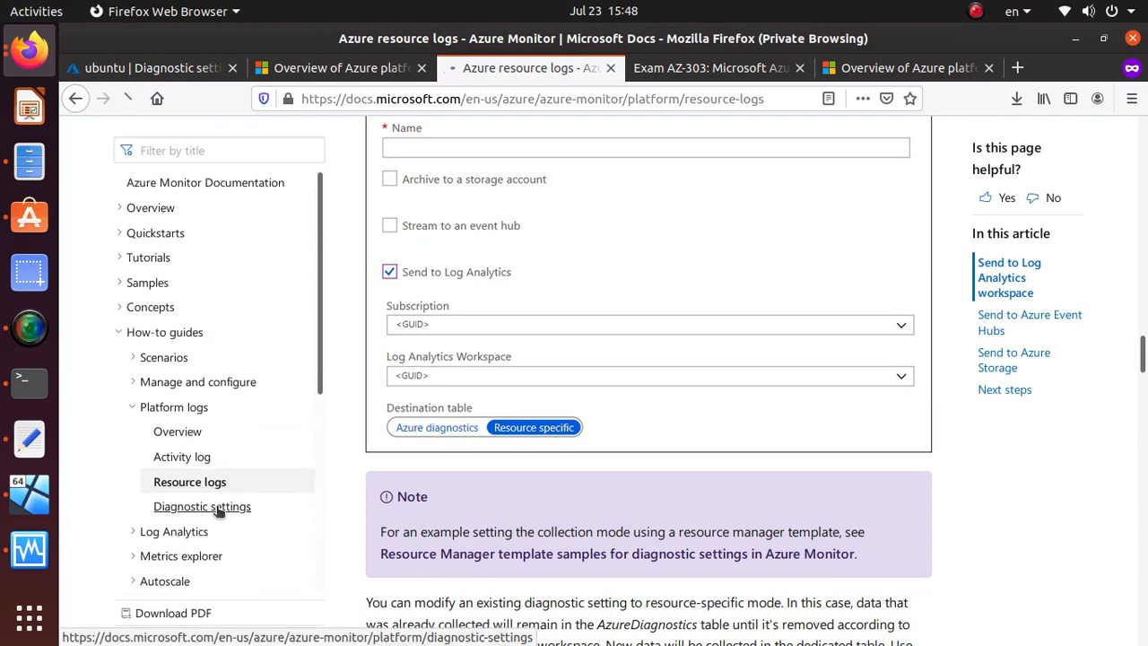
{"action": "scroll", "coordinate": [534, 509], "scroll_direction": "down", "scroll_amount": 15}
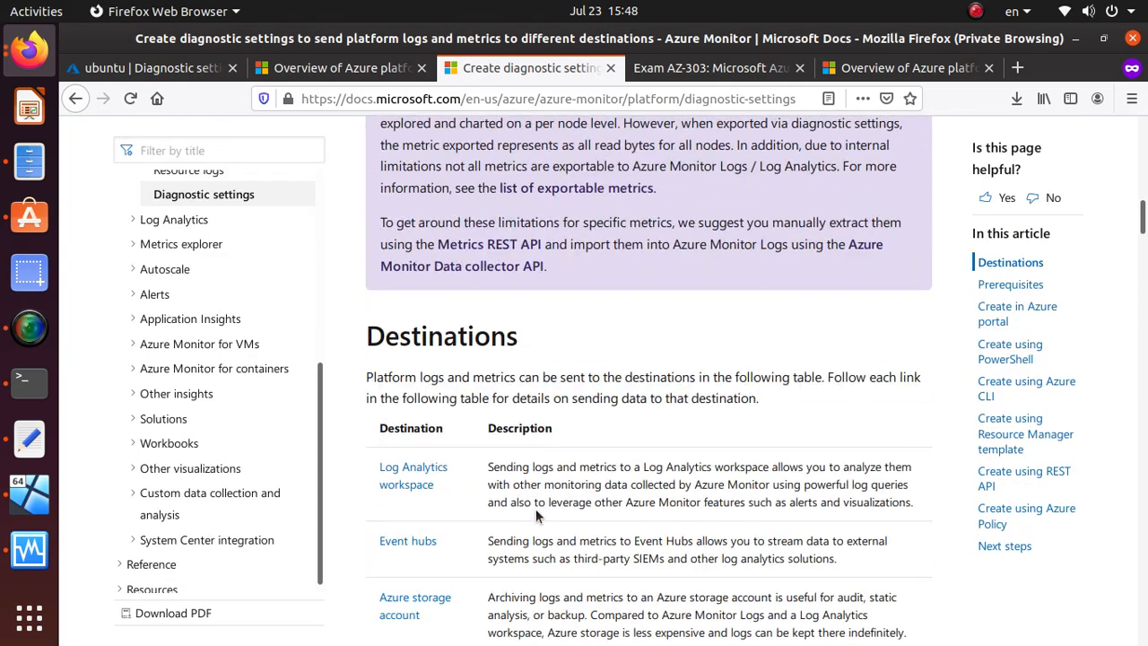
{"action": "scroll", "coordinate": [538, 512], "scroll_direction": "down", "scroll_amount": 10}
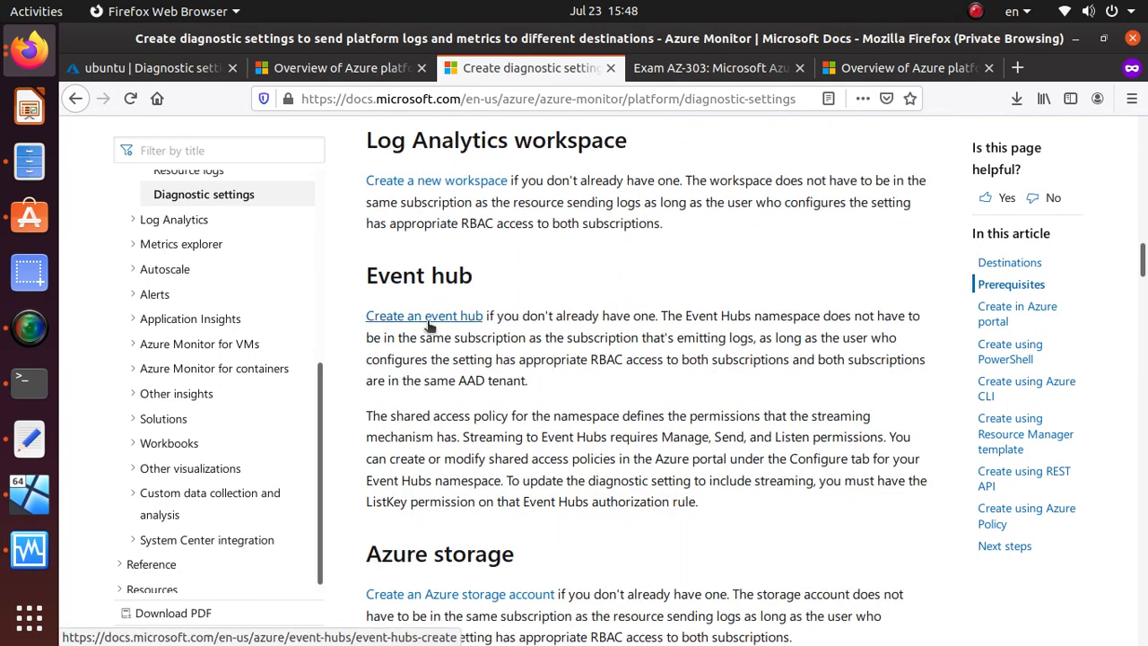
{"action": "scroll", "coordinate": [523, 439], "scroll_direction": "down", "scroll_amount": 4}
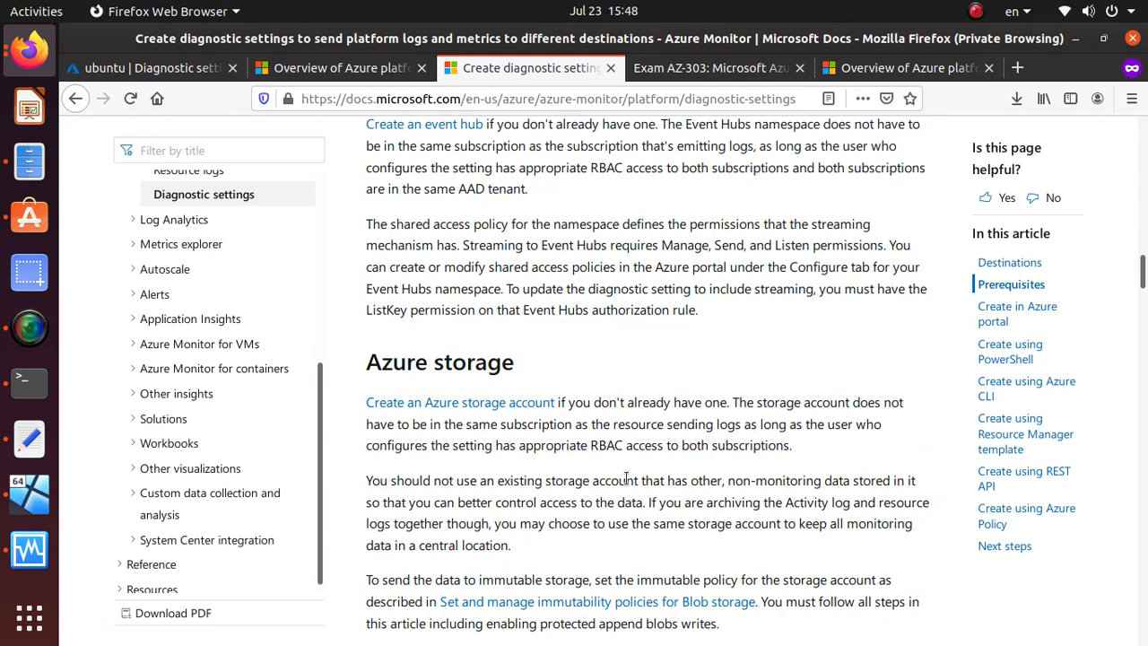
{"action": "scroll", "coordinate": [628, 488], "scroll_direction": "down", "scroll_amount": 3}
Step: Switch to the text editor, review the july-august notes on log types and NSG, NIC and Web App diagnostics, and bring up SimpleScreenRecorder
{"action": "key", "text": "alt+Tab"}
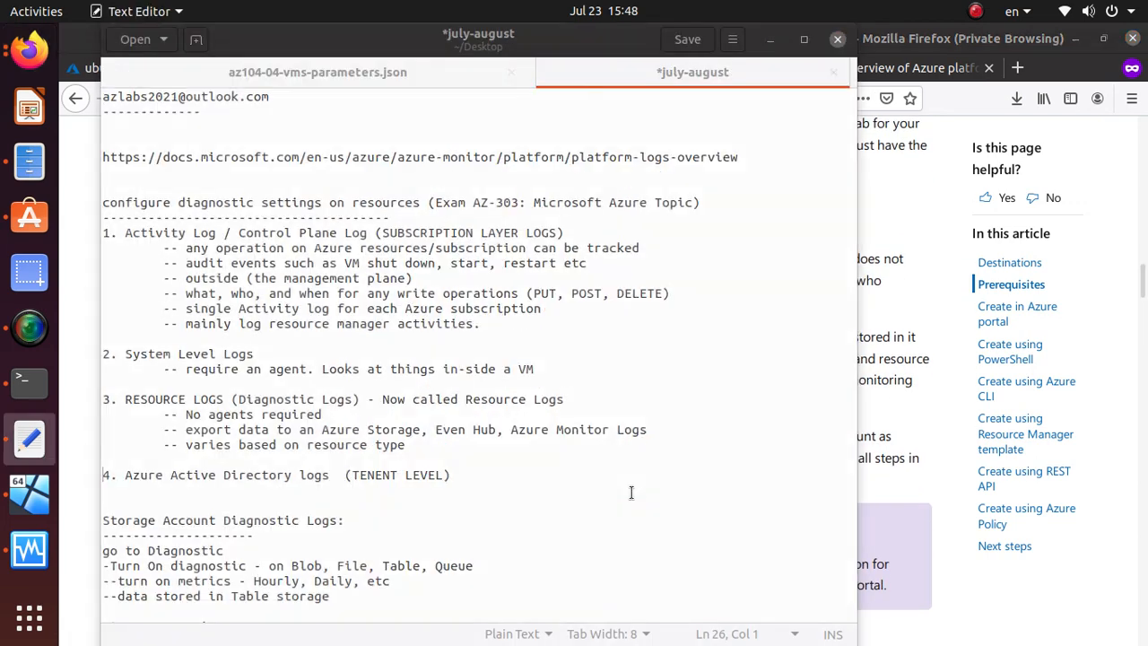
{"action": "scroll", "coordinate": [631, 492], "scroll_direction": "down", "scroll_amount": 10}
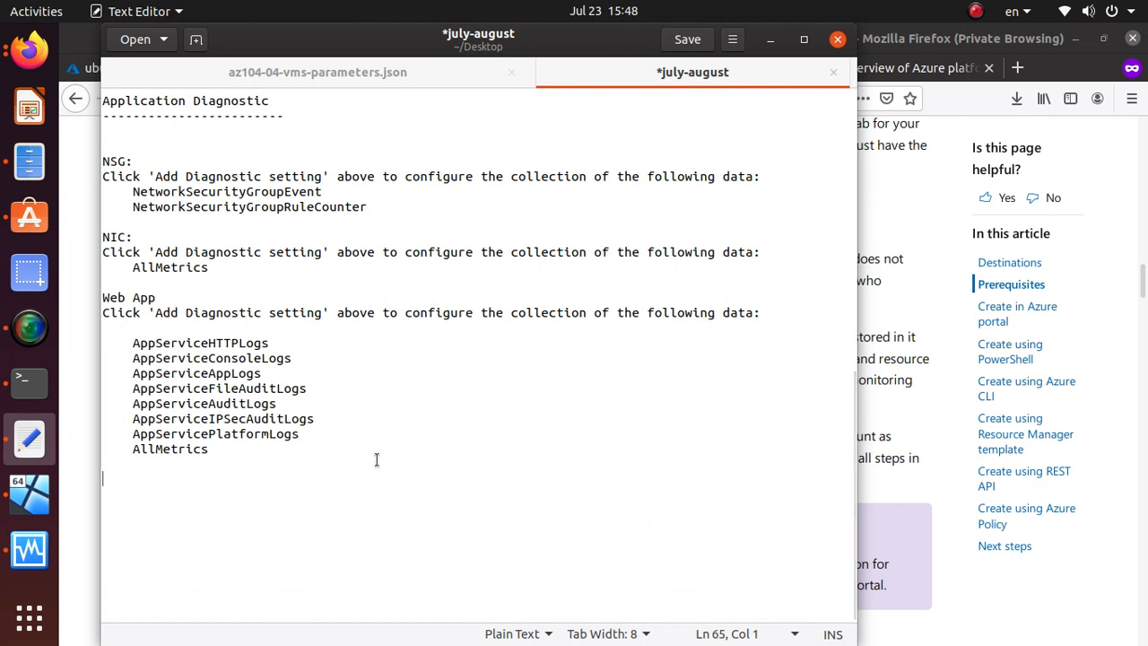
{"action": "left_click", "coordinate": [30, 327]}
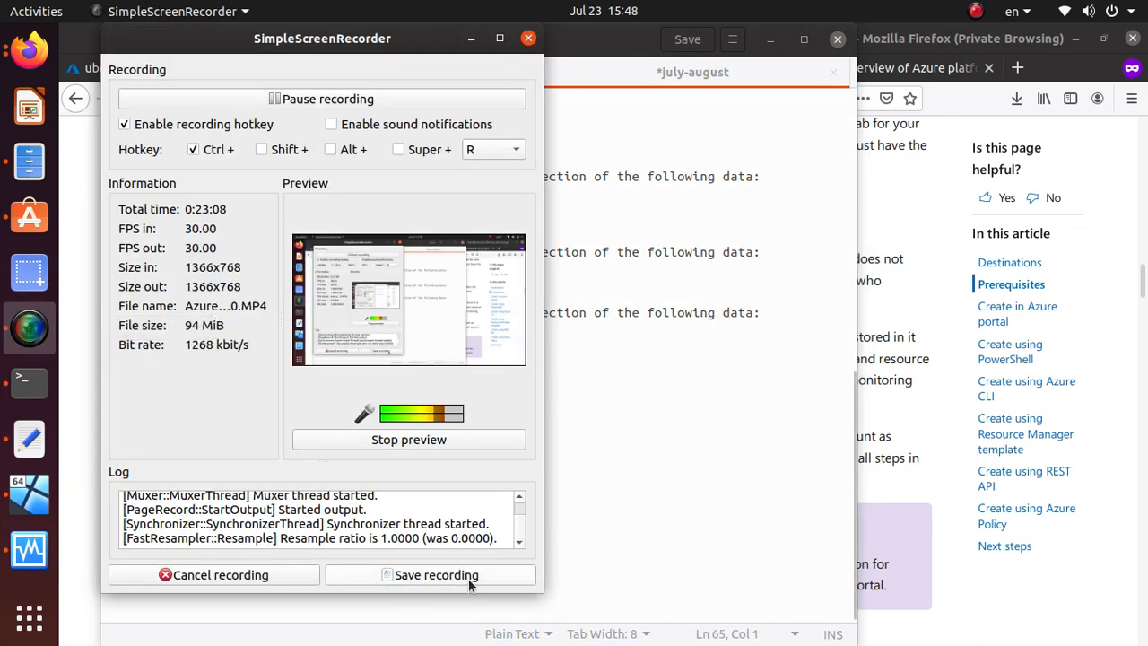